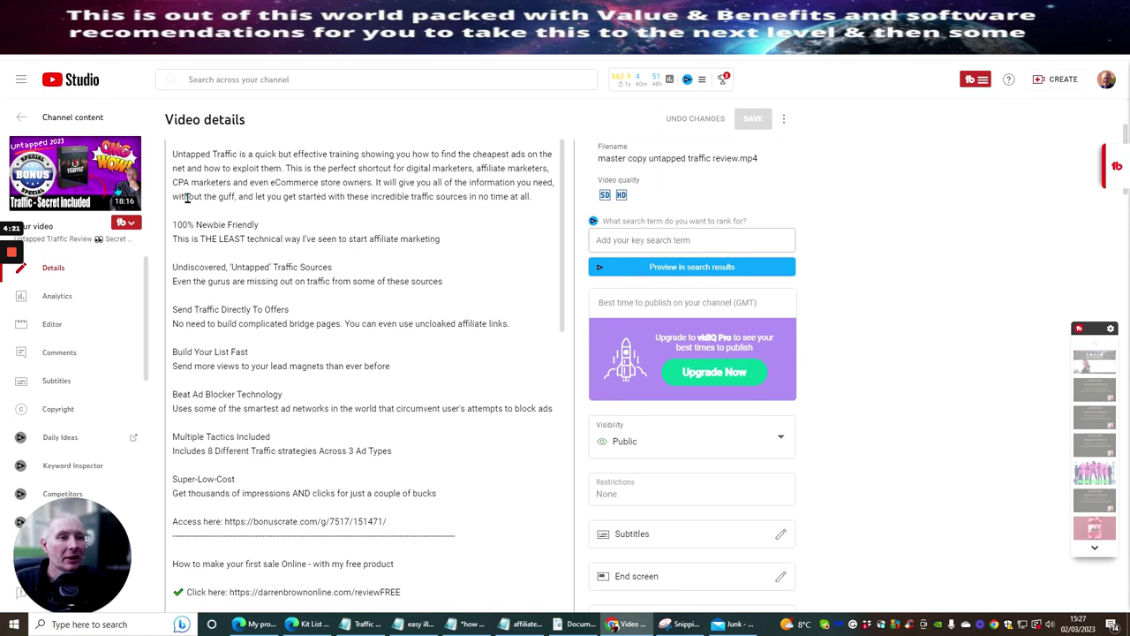
# Highlight the Untapped Traffic Review title in the title field and its repeat as the description's first line.
pyautogui.scroll(2, 331, 237)
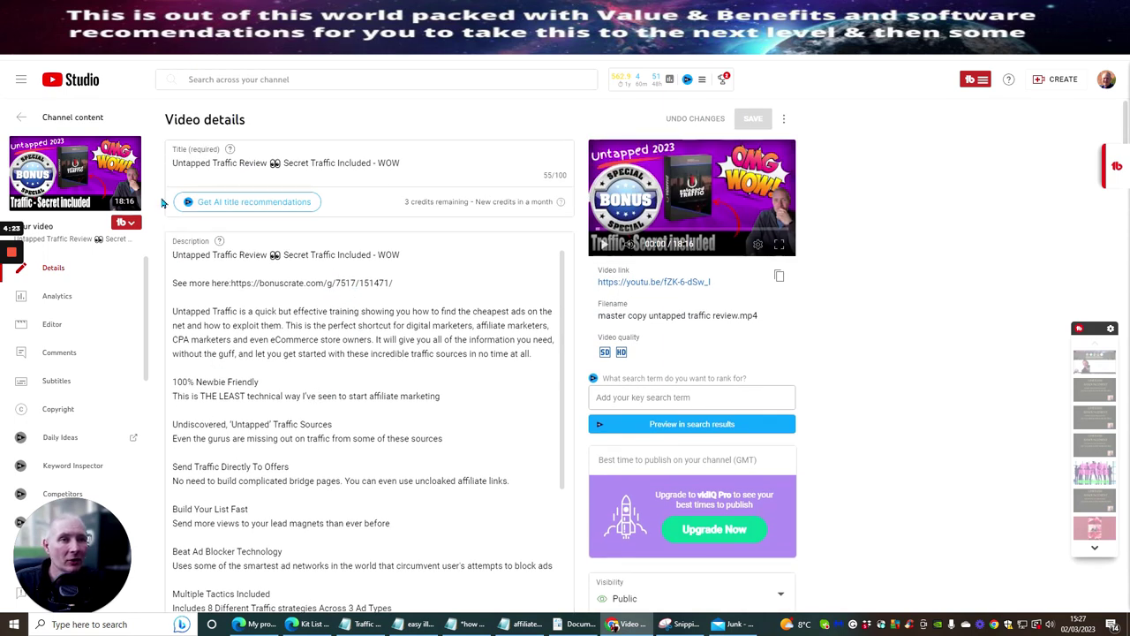
pyautogui.tripleClick(422, 178)
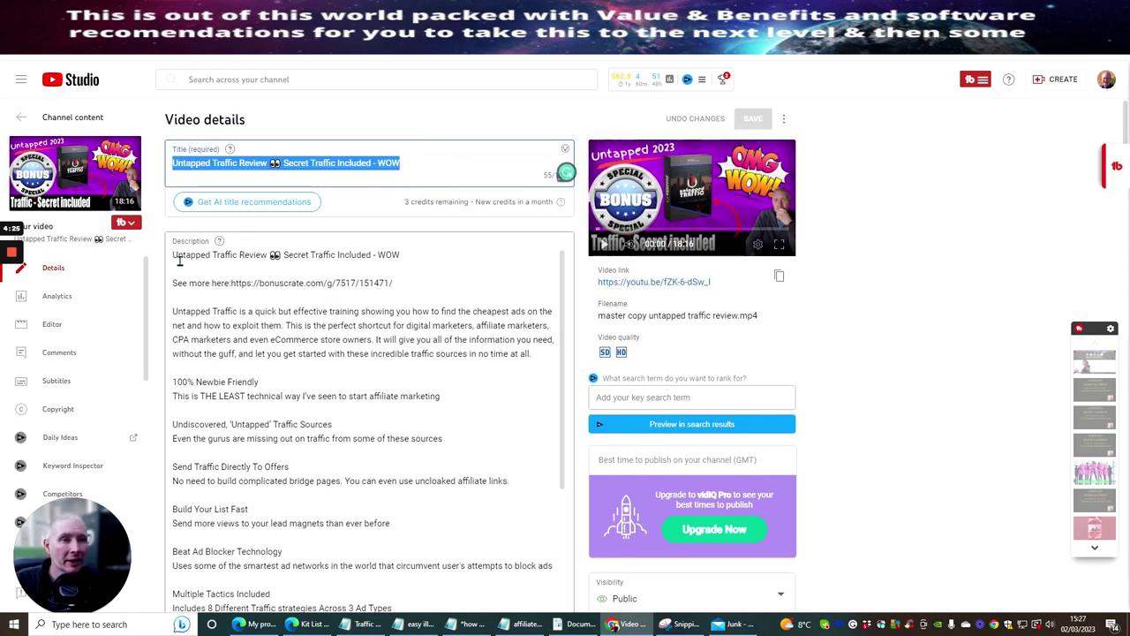
pyautogui.click(403, 255)
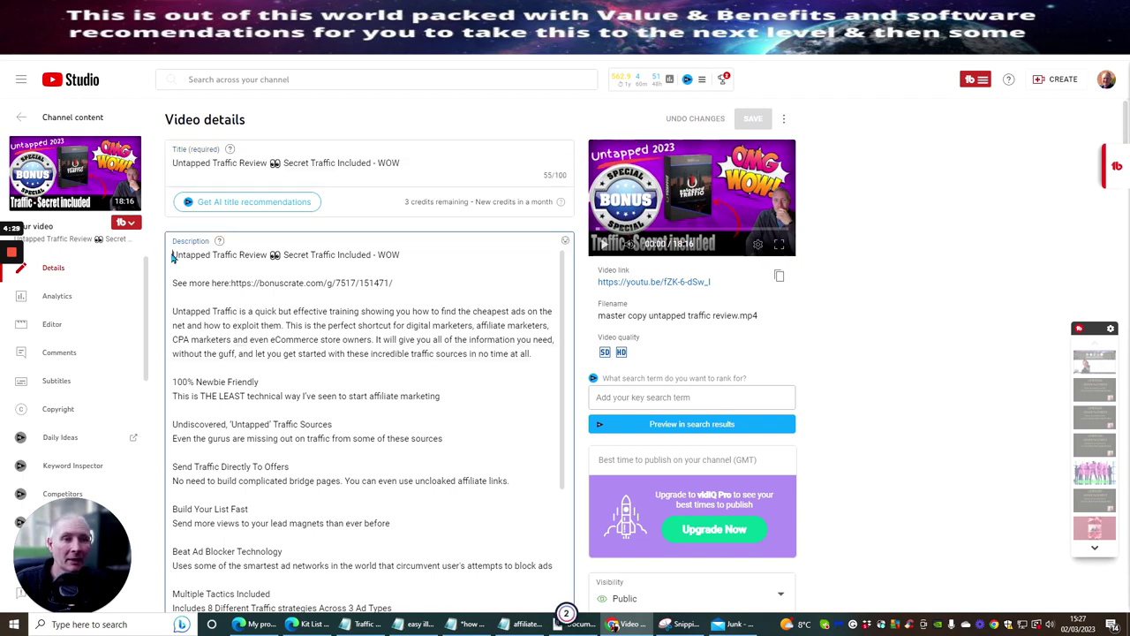
pyautogui.moveTo(170, 254); pyautogui.dragTo(451, 265)
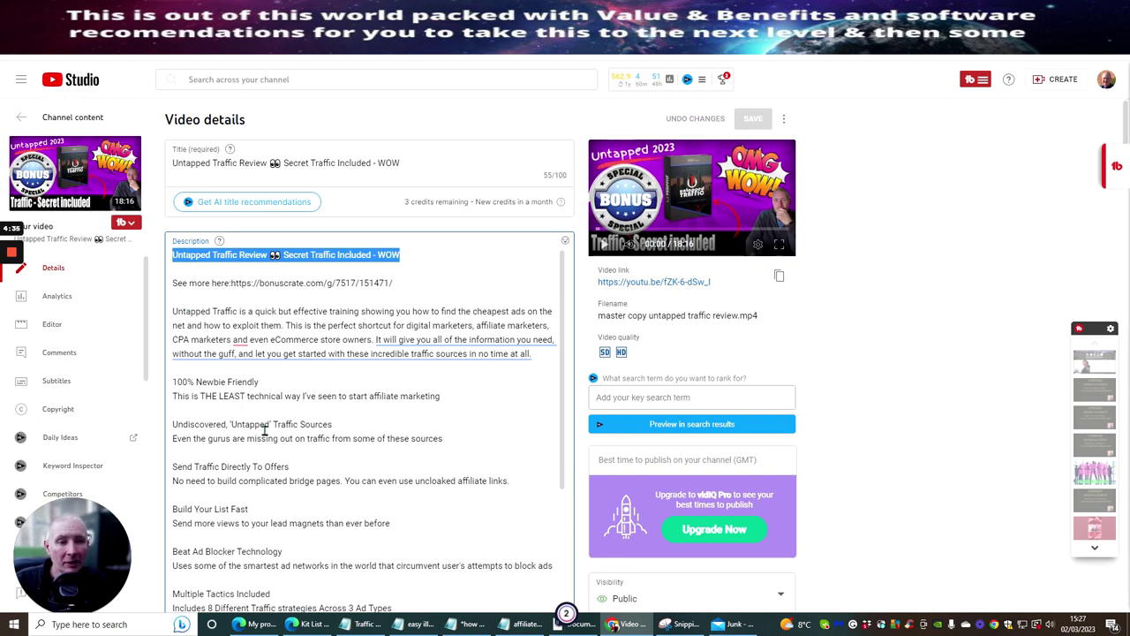
# Read through the description's promotional sections and links, highlighting the phrase "Click Engine yet under $5".
pyautogui.scroll(-4, 379, 328)
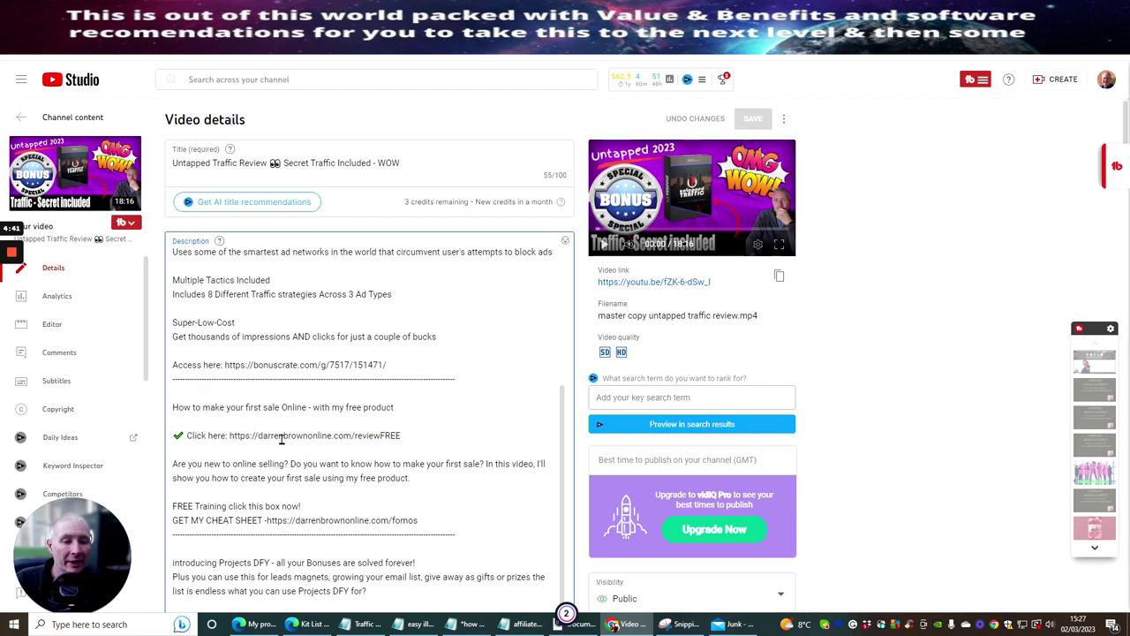
pyautogui.scroll(-2, 469, 291)
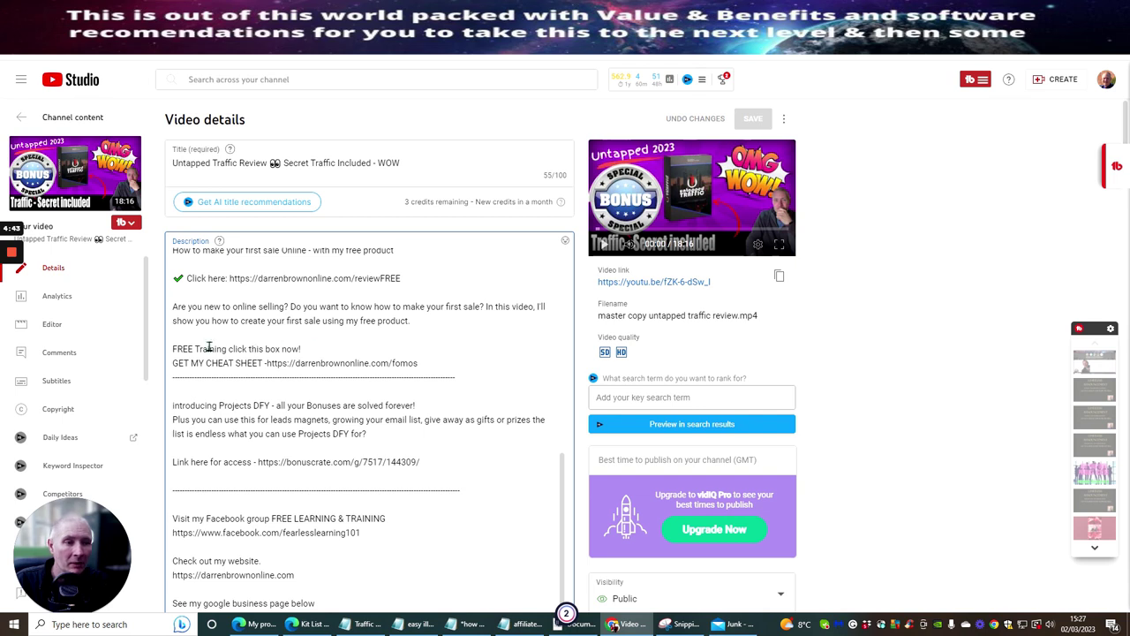
pyautogui.scroll(-2, 438, 257)
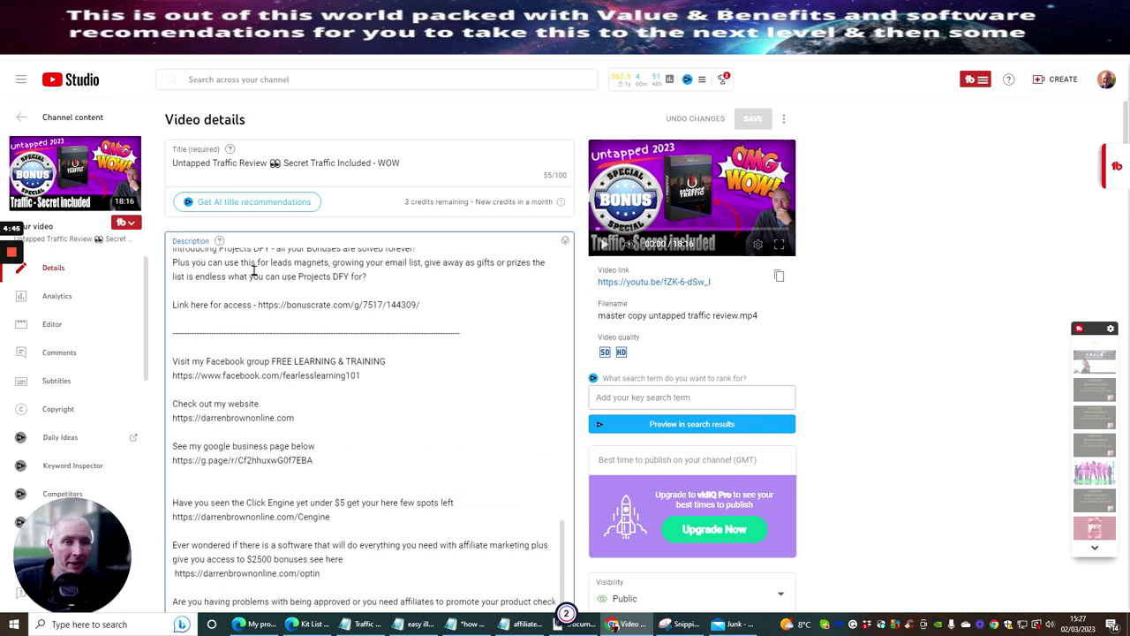
pyautogui.scroll(1, 254, 269)
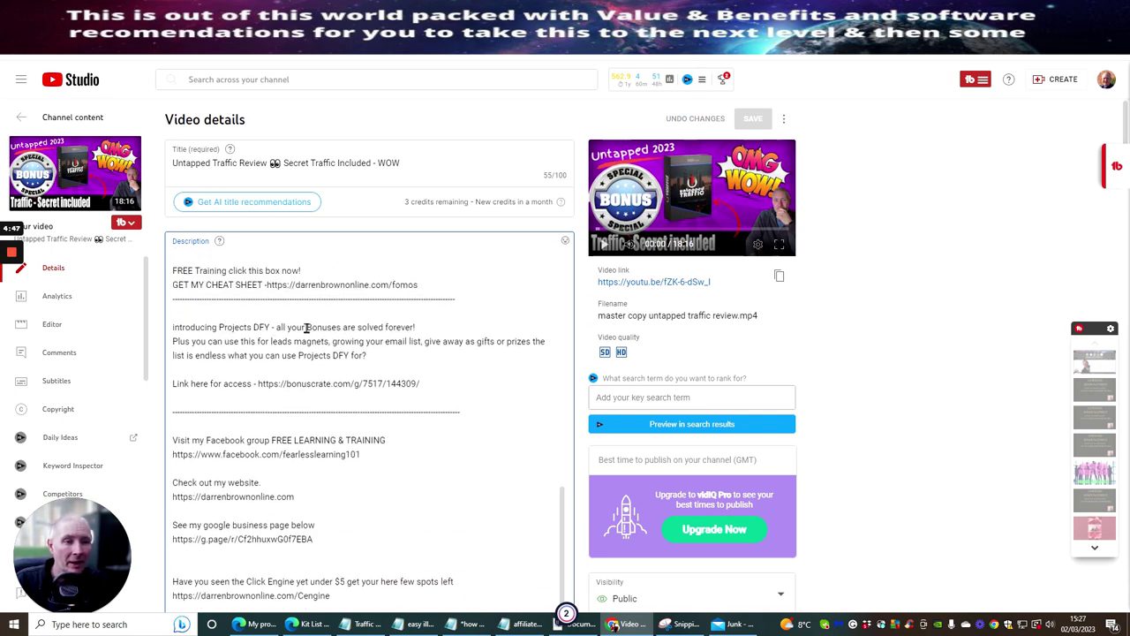
pyautogui.scroll(-1, 309, 332)
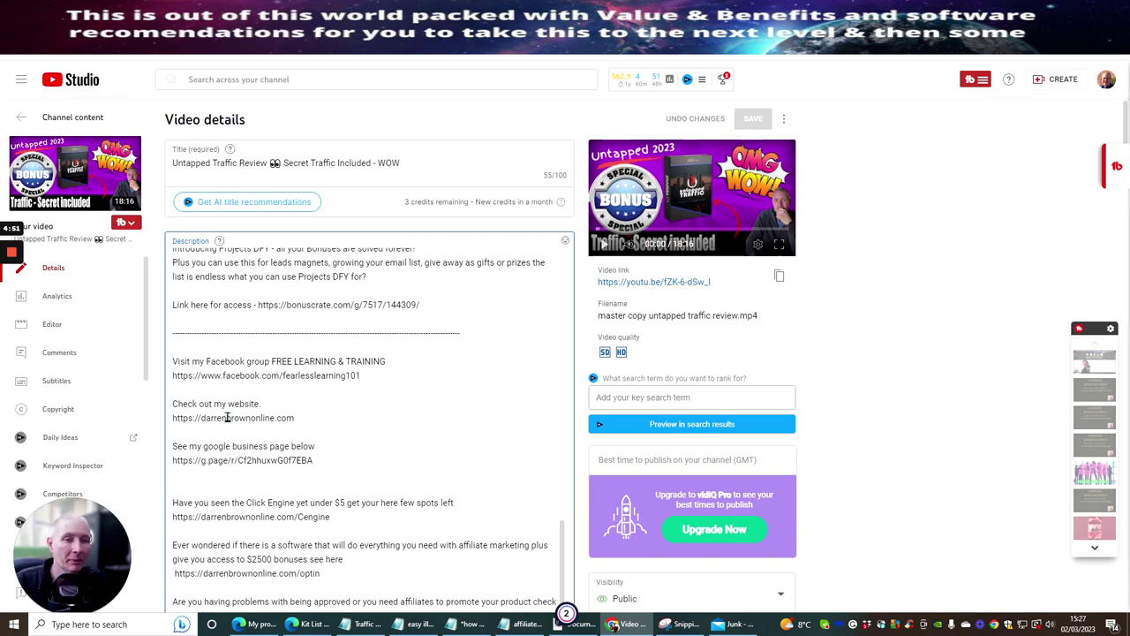
pyautogui.scroll(-2, 456, 364)
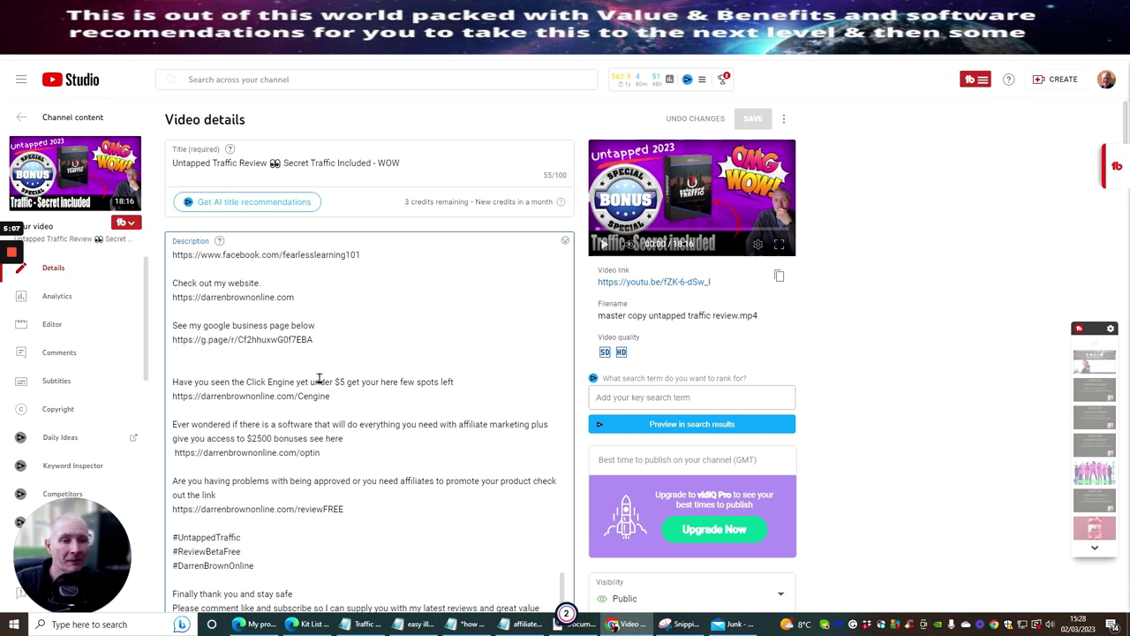
pyautogui.scroll(-2, 409, 327)
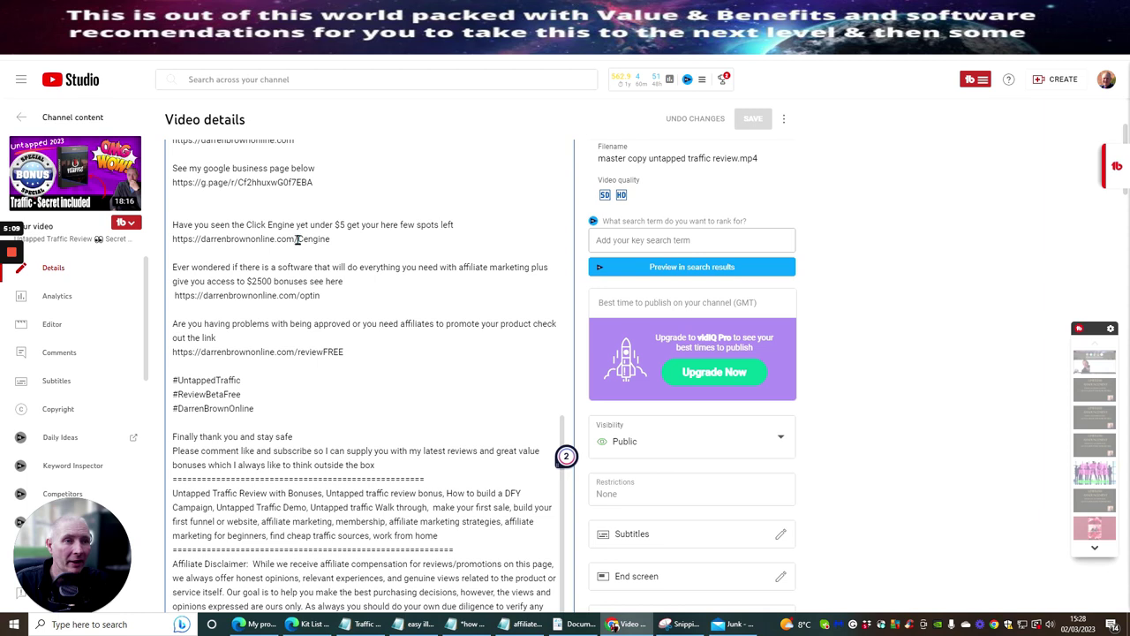
pyautogui.moveTo(249, 224); pyautogui.dragTo(346, 225)
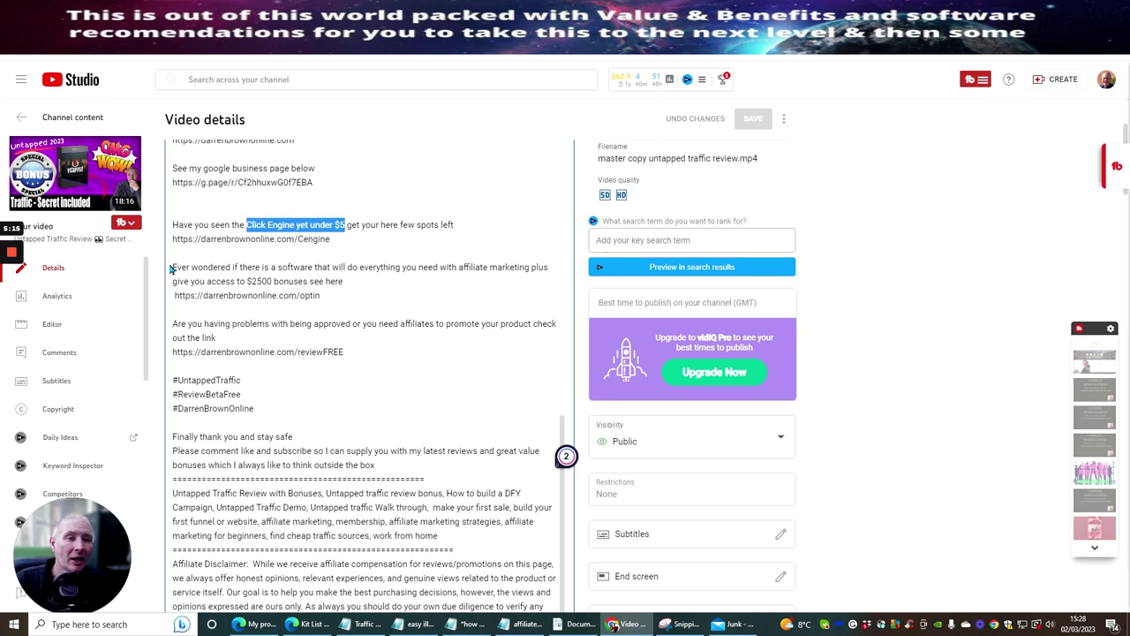
pyautogui.click(500, 237)
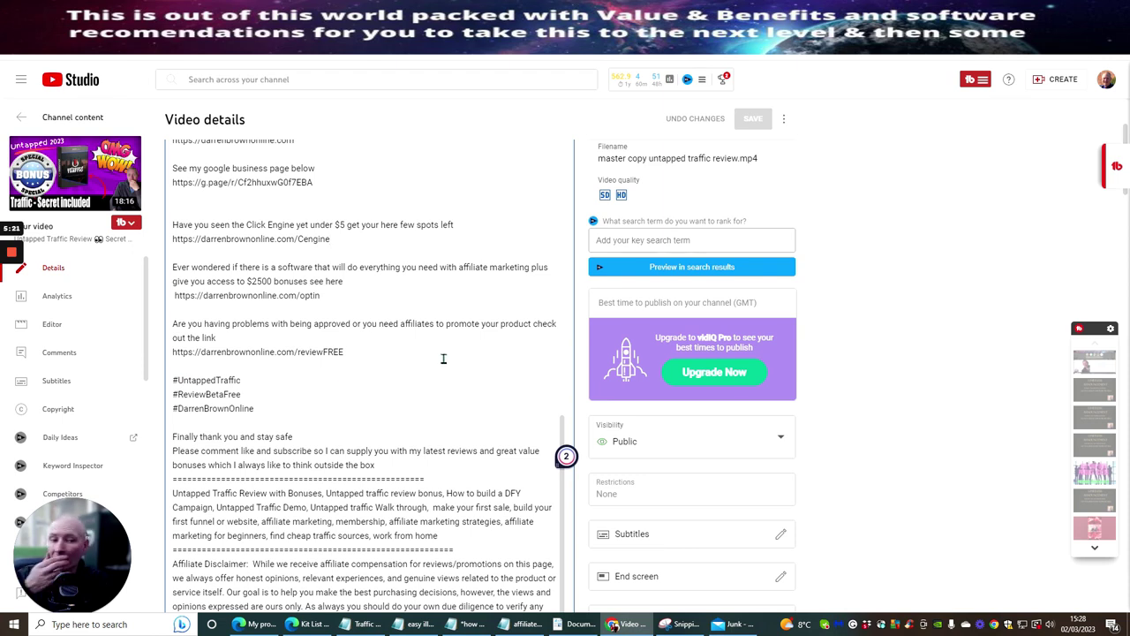
# Highlight the comma-separated keyword paragraph above the affiliate disclaimer and compare it with the video's tags.
pyautogui.scroll(-3, 447, 285)
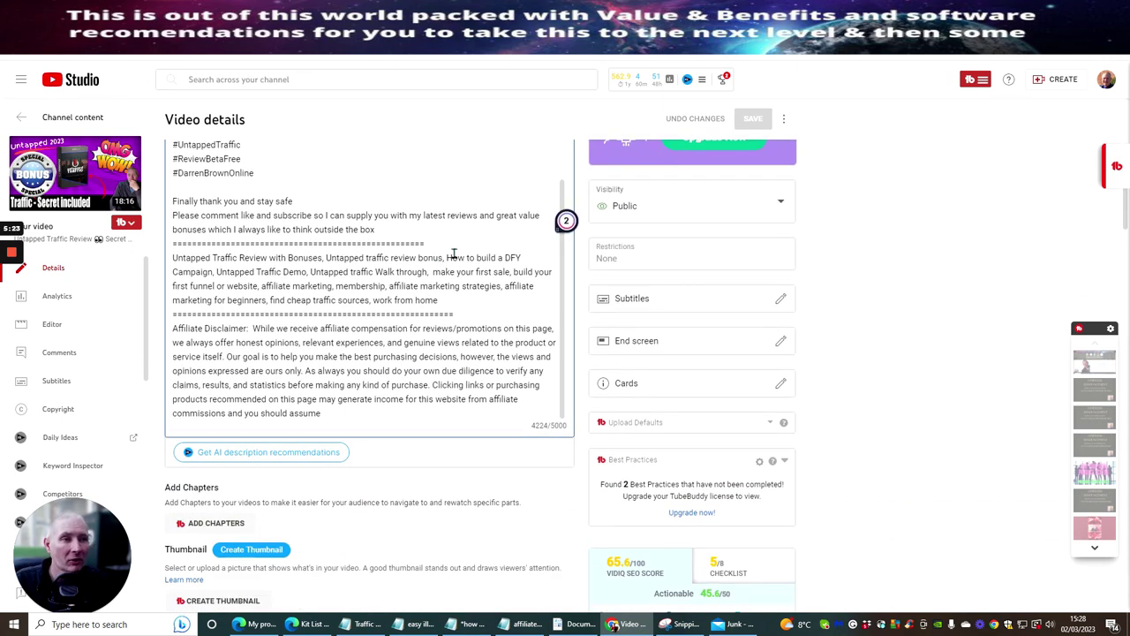
pyautogui.moveTo(174, 259); pyautogui.dragTo(467, 300)
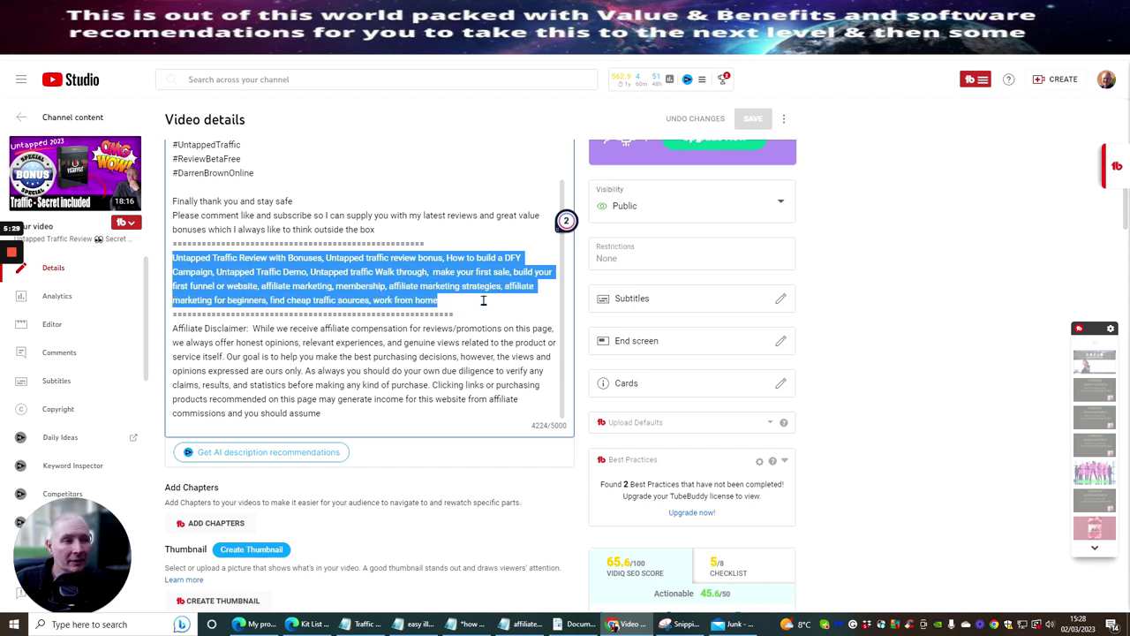
pyautogui.scroll(-10, 418, 327)
pyautogui.scroll(-5, 418, 325)
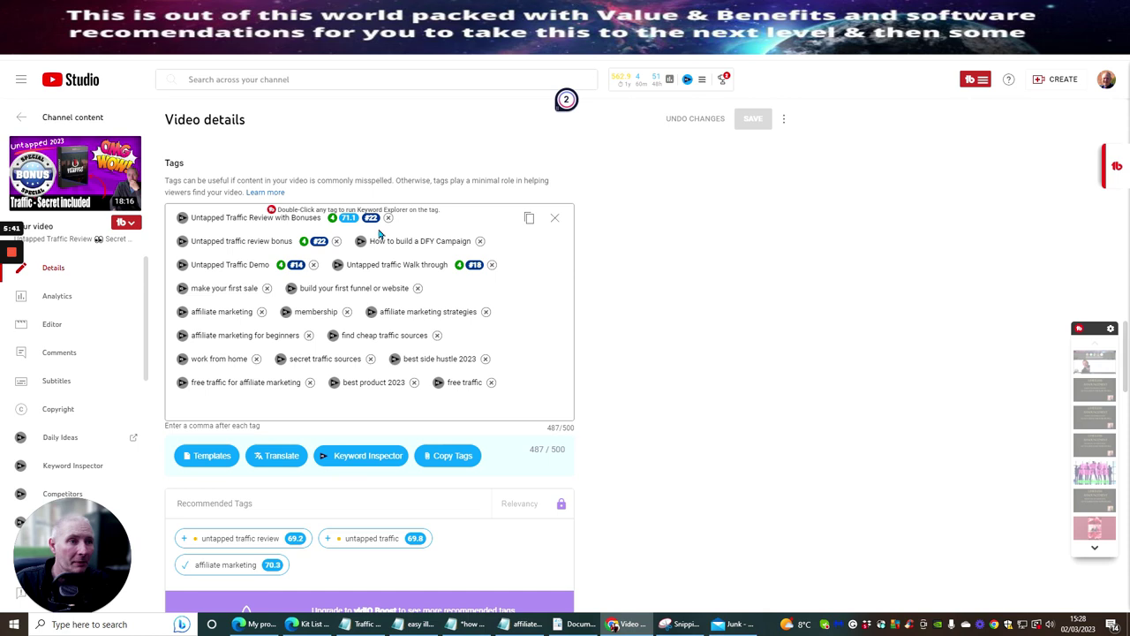
pyautogui.moveTo(318, 289); pyautogui.dragTo(318, 311)
pyautogui.scroll(-2, 332, 333)
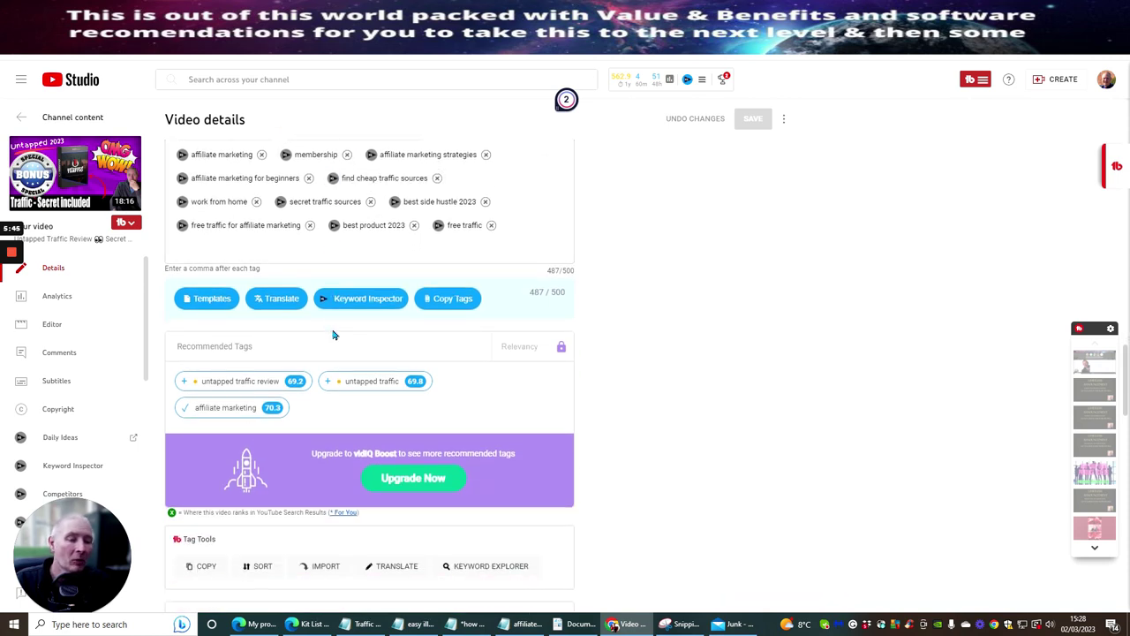
pyautogui.scroll(3, 333, 335)
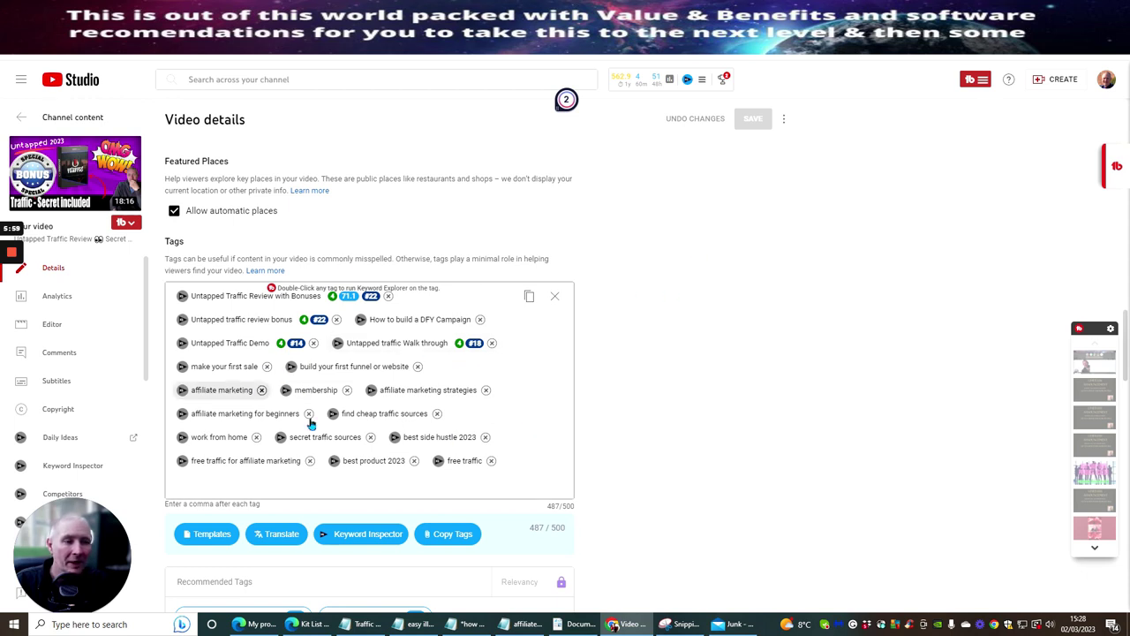
pyautogui.moveTo(334, 322)
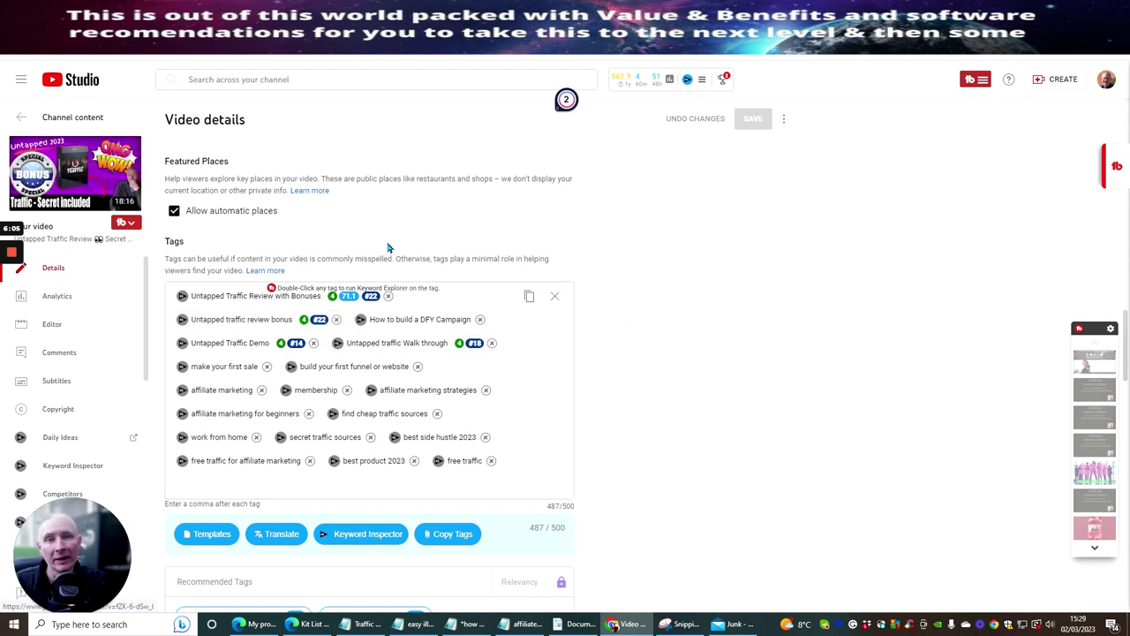
pyautogui.scroll(6, 366, 216)
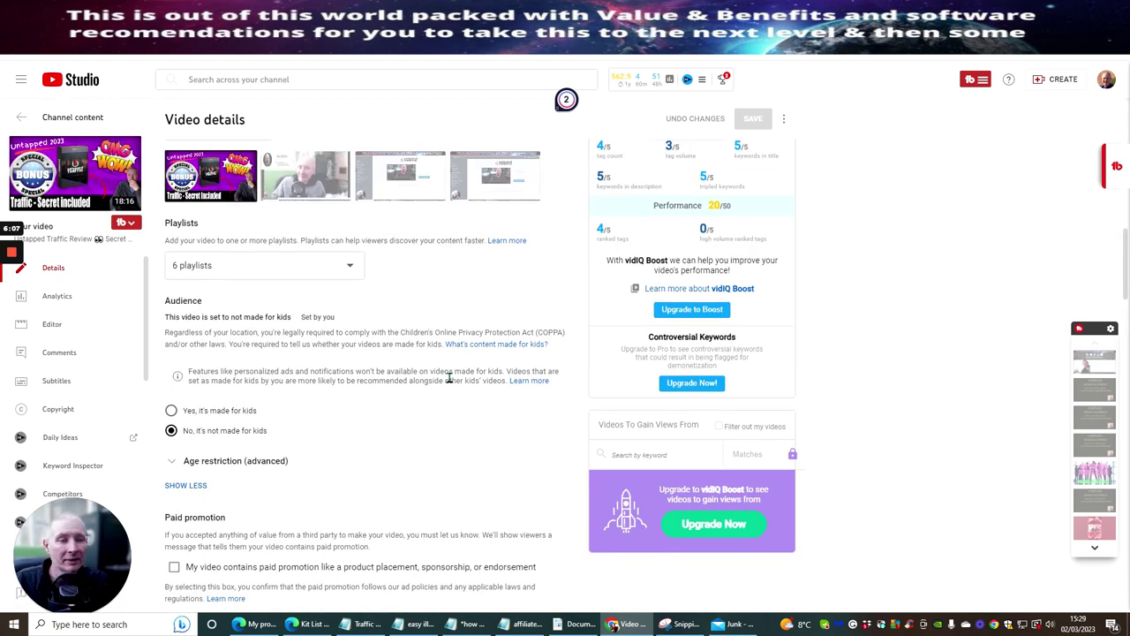
pyautogui.scroll(4, 408, 463)
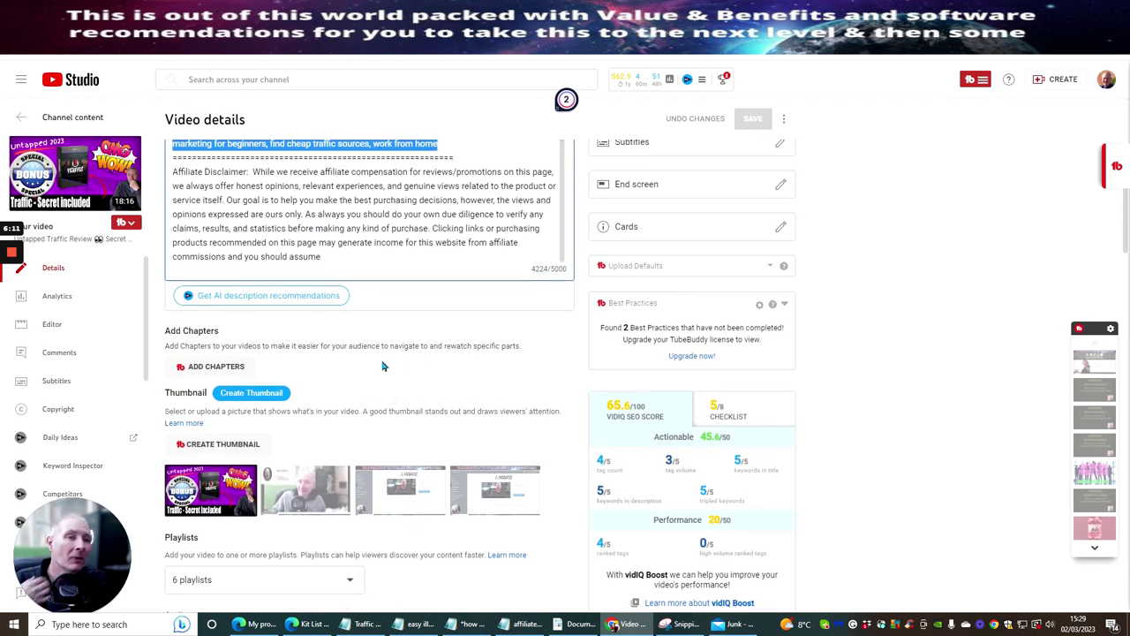
pyautogui.scroll(4, 371, 367)
pyautogui.scroll(2, 395, 371)
pyautogui.scroll(-2, 396, 371)
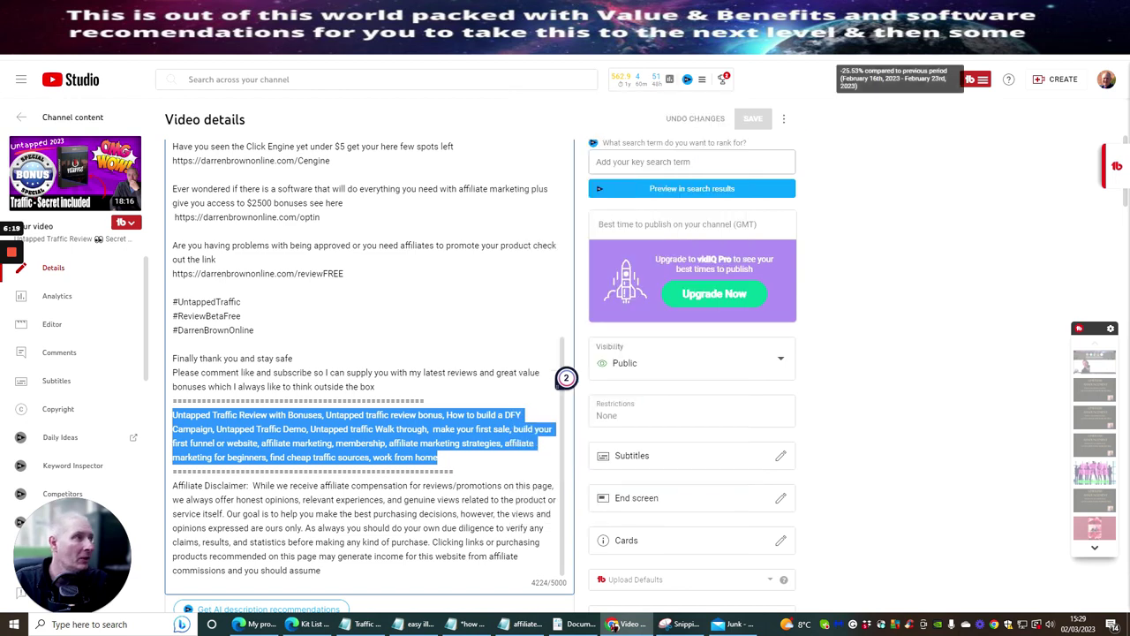
# Switch to the Traffic Tree Review video's watch page and highlight its title and the first bonuscrate.com link in its description.
pyautogui.hotkey('ctrl', 'Tab')
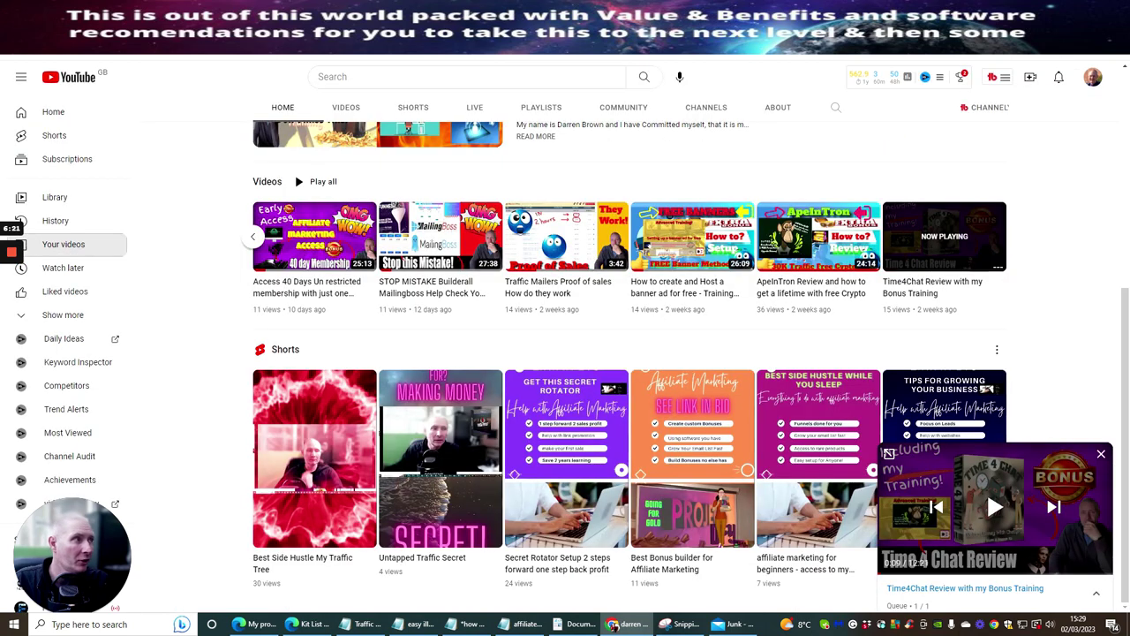
pyautogui.hotkey('ctrl', 'Tab')
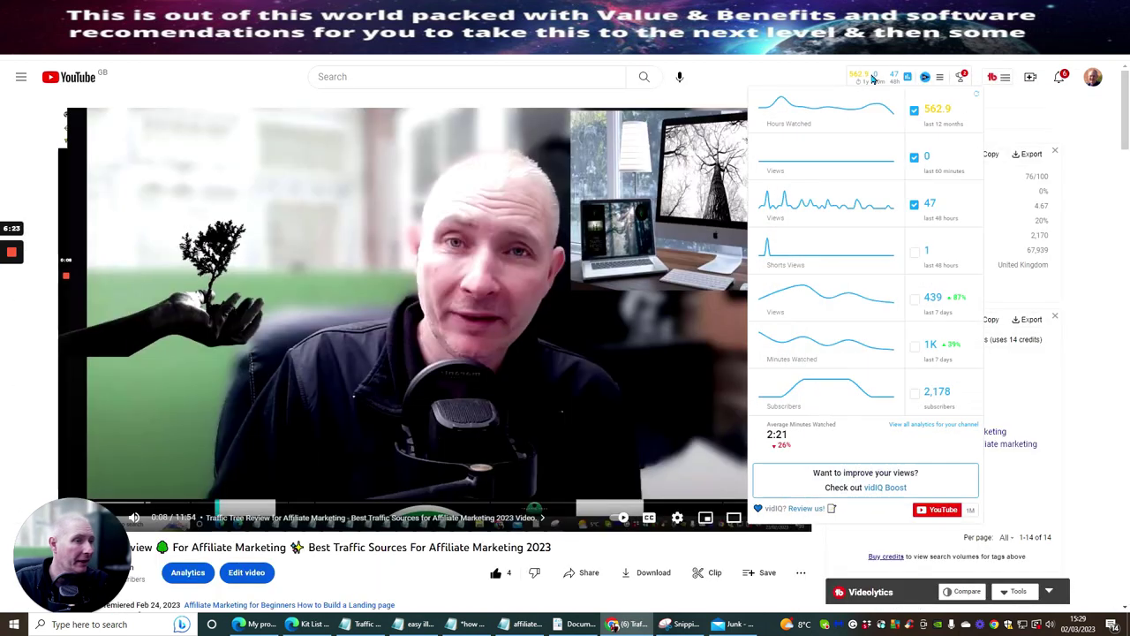
pyautogui.scroll(-2, 355, 234)
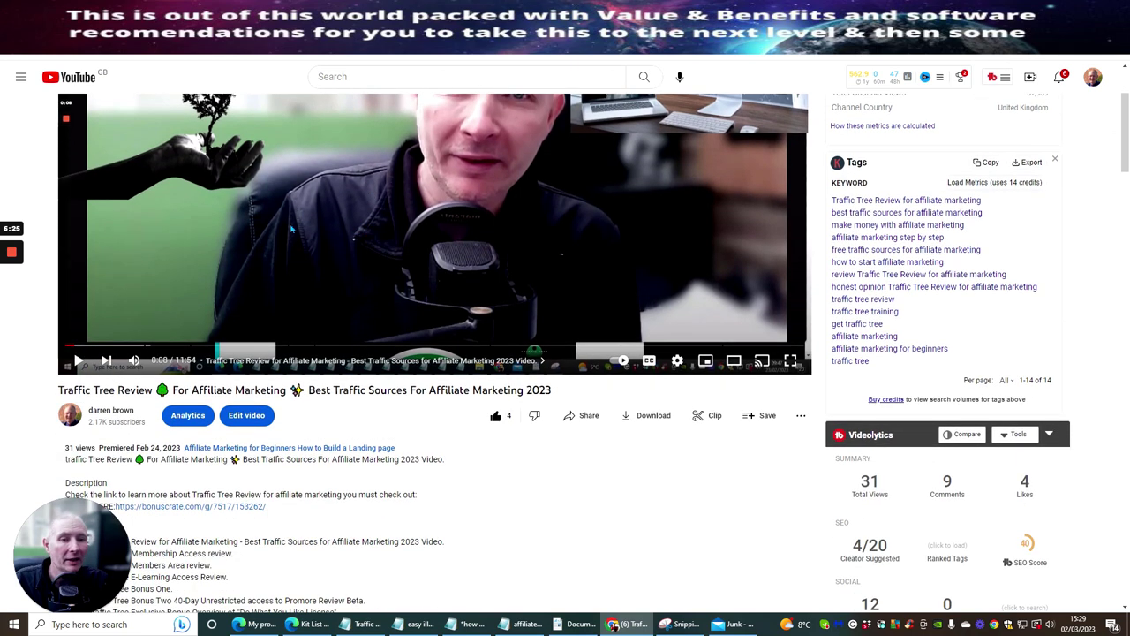
pyautogui.scroll(-2, 386, 236)
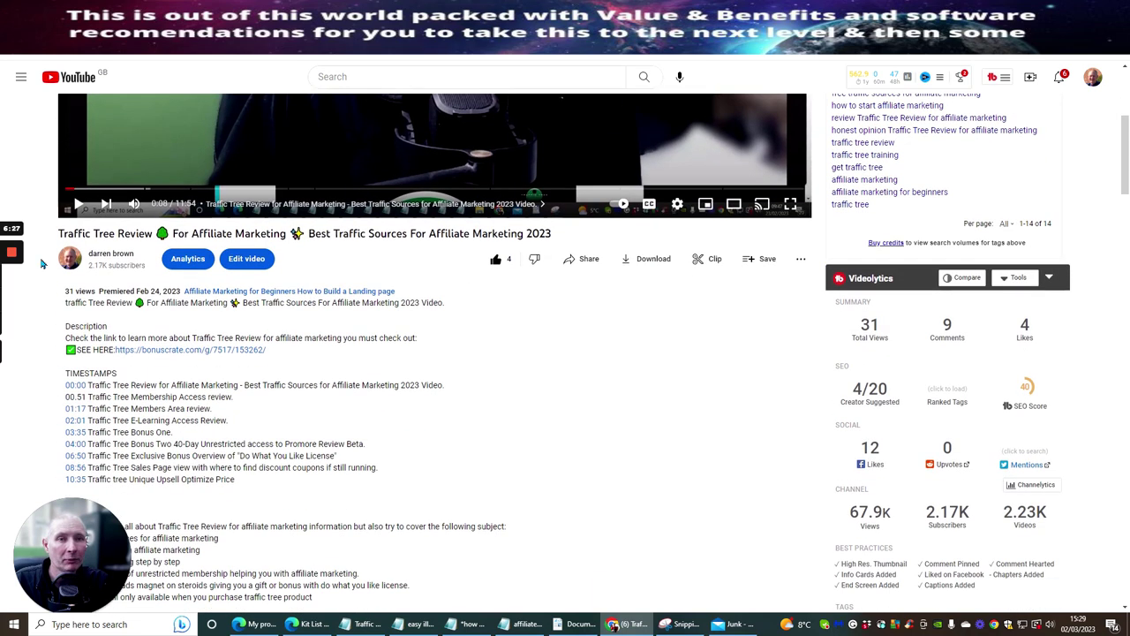
pyautogui.moveTo(61, 233); pyautogui.dragTo(579, 233)
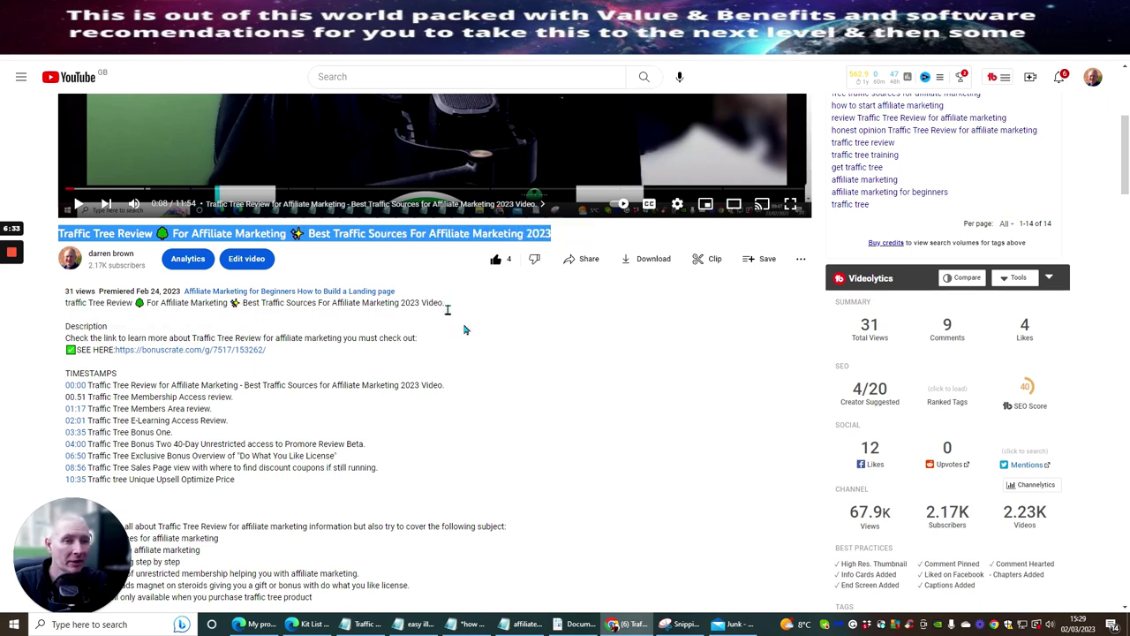
pyautogui.scroll(-1, 551, 310)
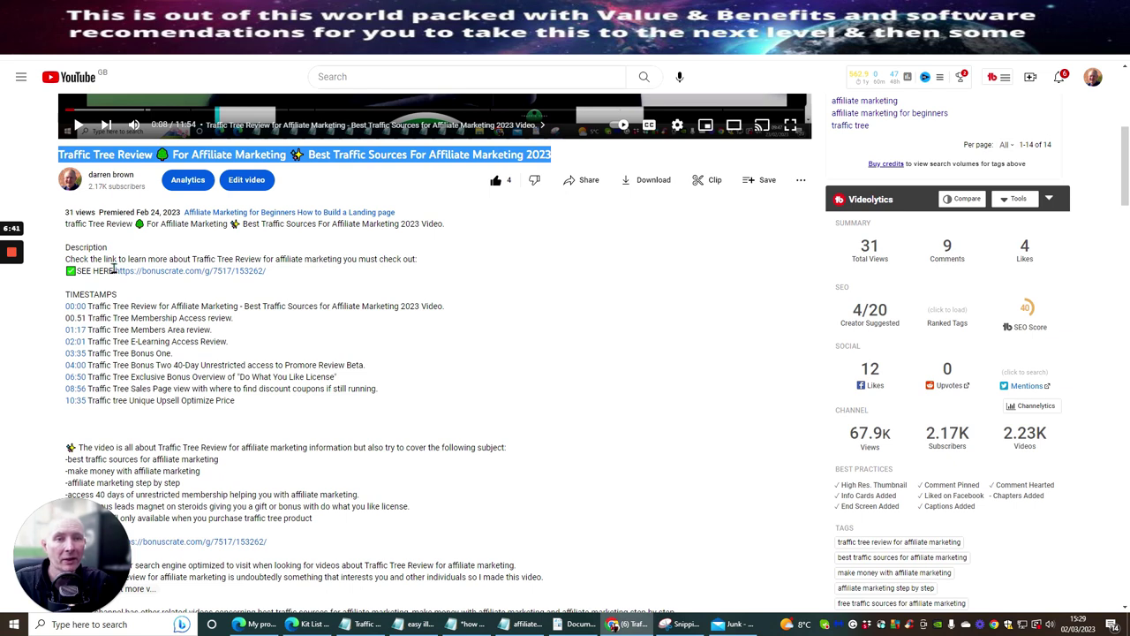
pyautogui.moveTo(114, 270); pyautogui.dragTo(263, 272)
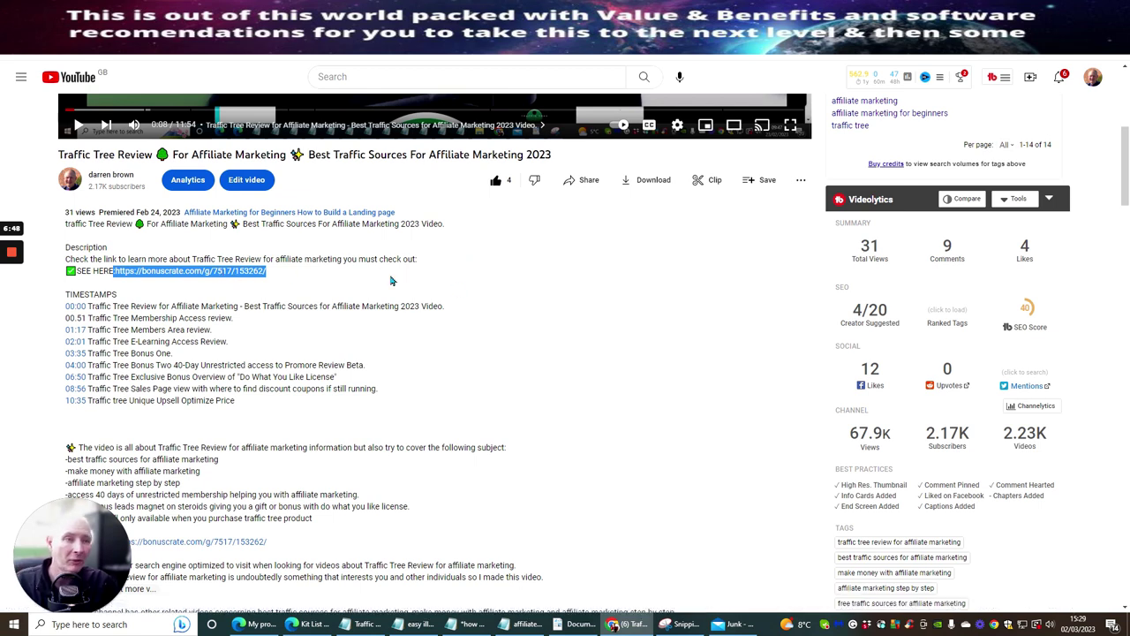
pyautogui.click(310, 255)
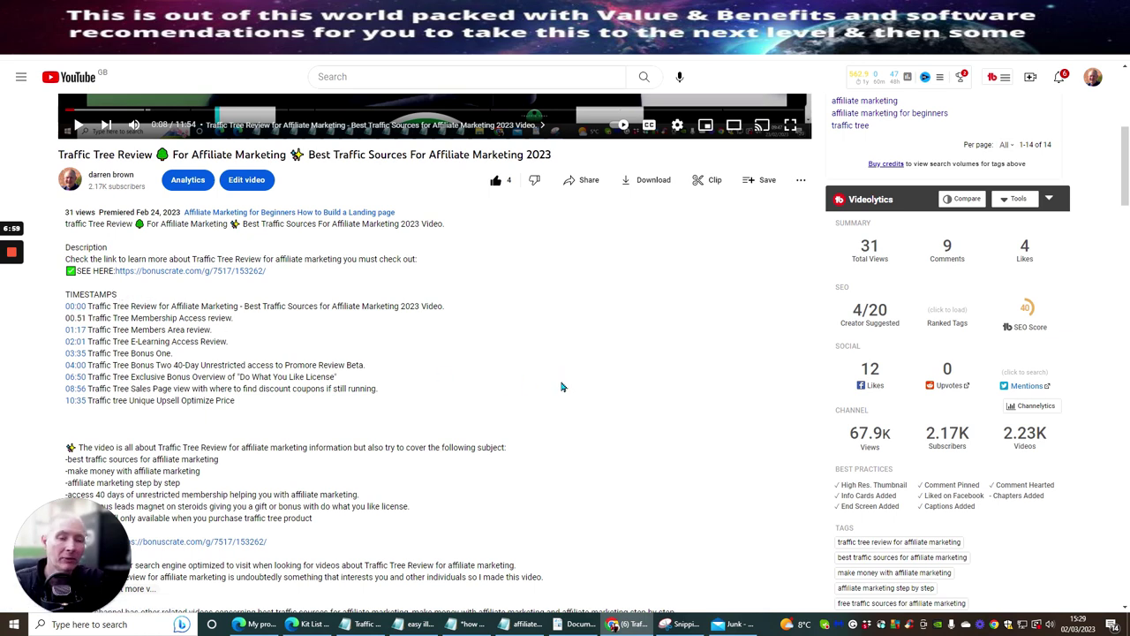
# Review the description's timestamps and jump the Traffic Tree video to the 02:01 E-Learning Access Review chapter.
pyautogui.scroll(5, 580, 363)
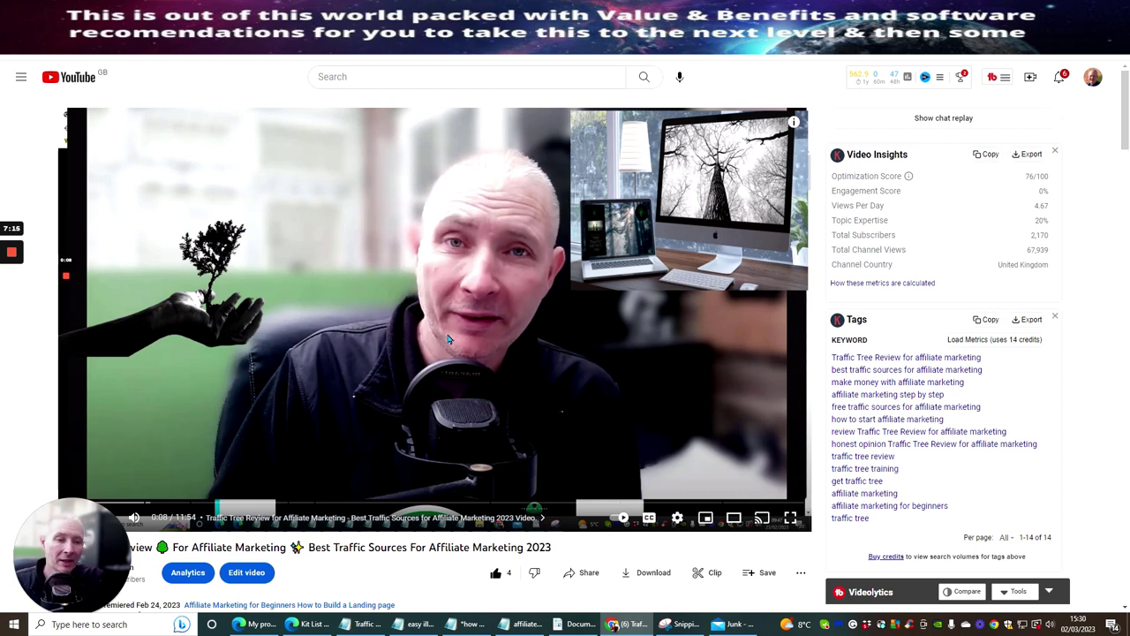
pyautogui.scroll(-5, 402, 300)
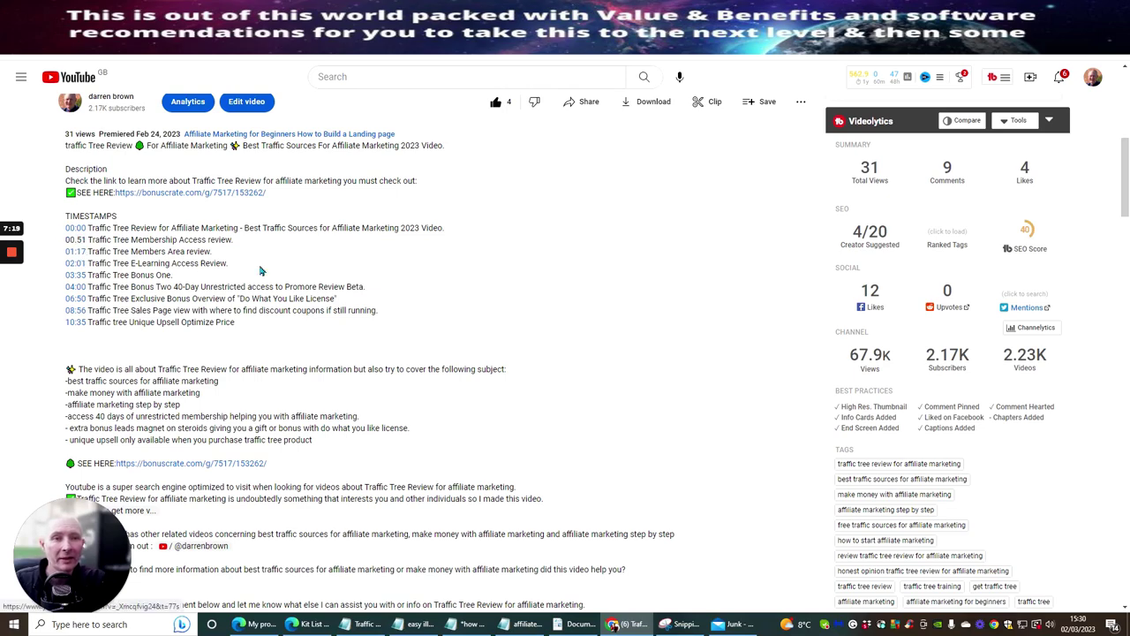
pyautogui.scroll(2, 385, 283)
pyautogui.scroll(3, 385, 282)
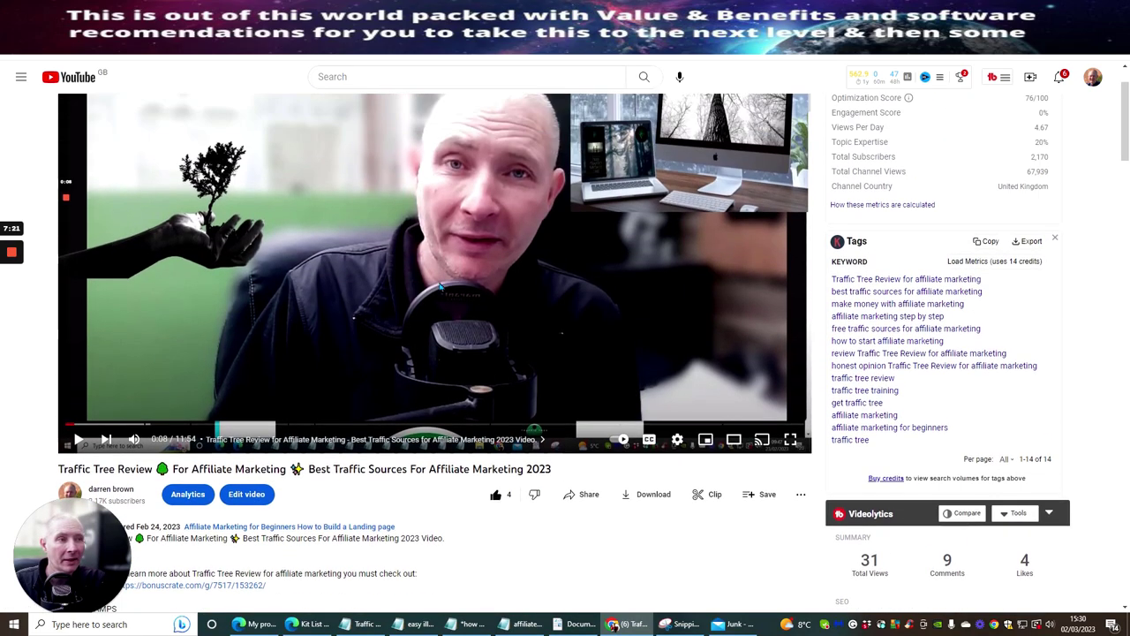
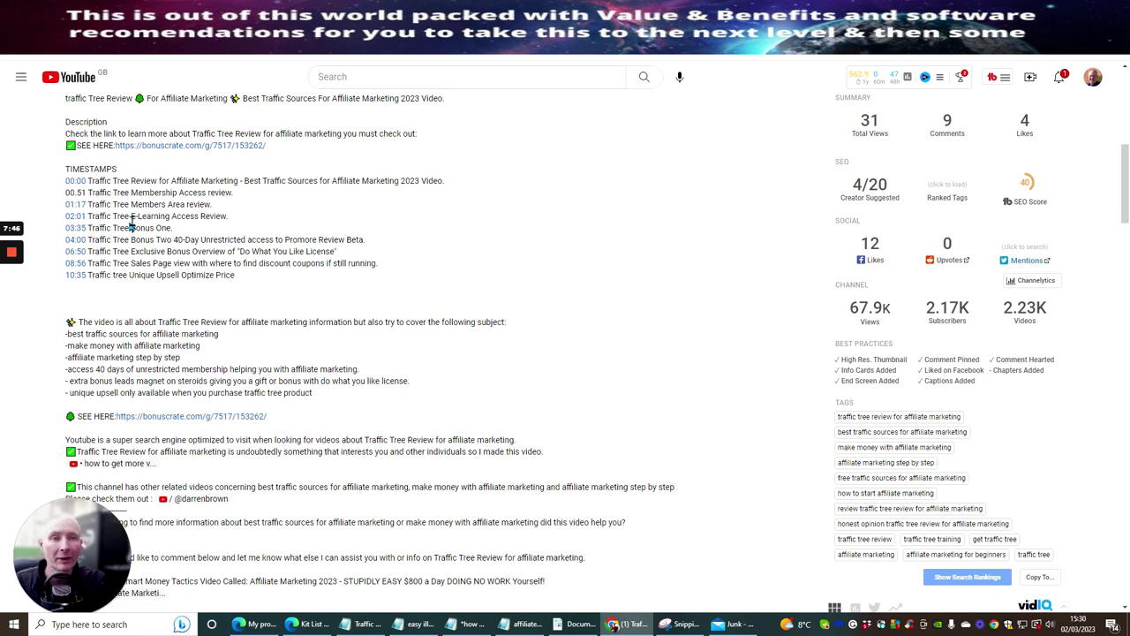
pyautogui.click(74, 216)
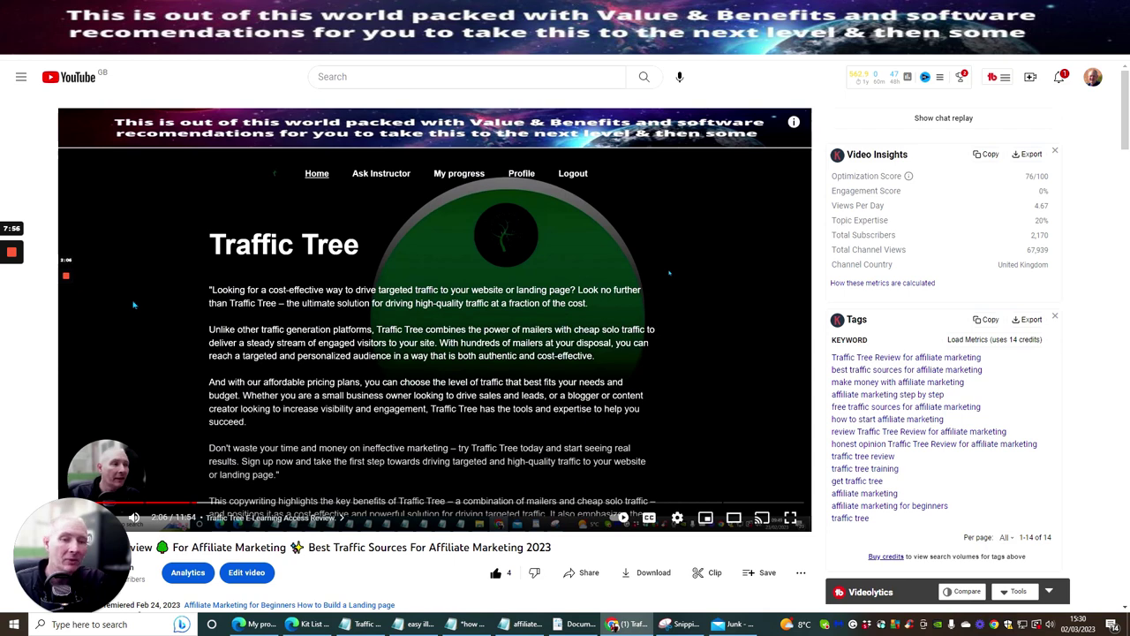
# Jump the Traffic Tree video to the 04:00 Bonus Two chapter and compare the player with the description's timestamps.
pyautogui.scroll(-5, 156, 252)
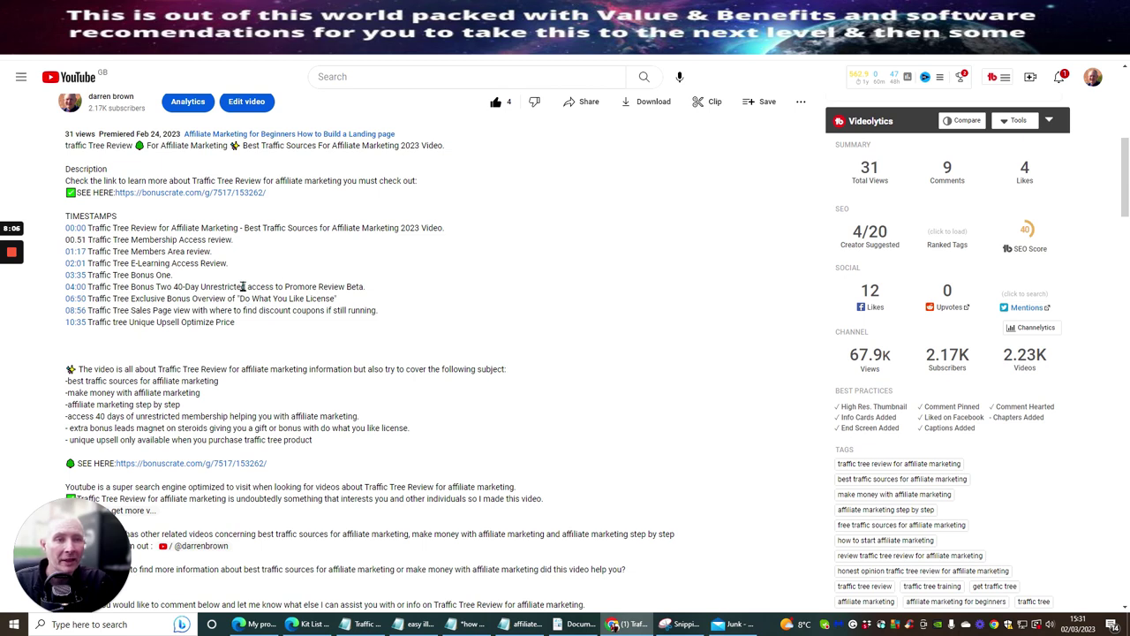
pyautogui.click(75, 286)
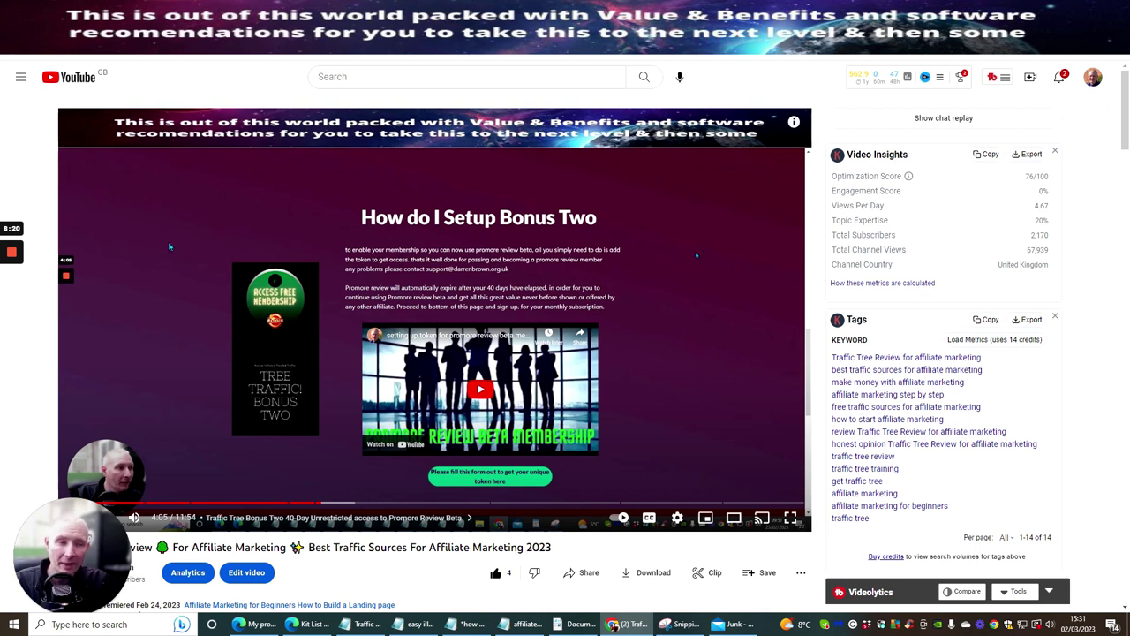
pyautogui.scroll(-5, 185, 227)
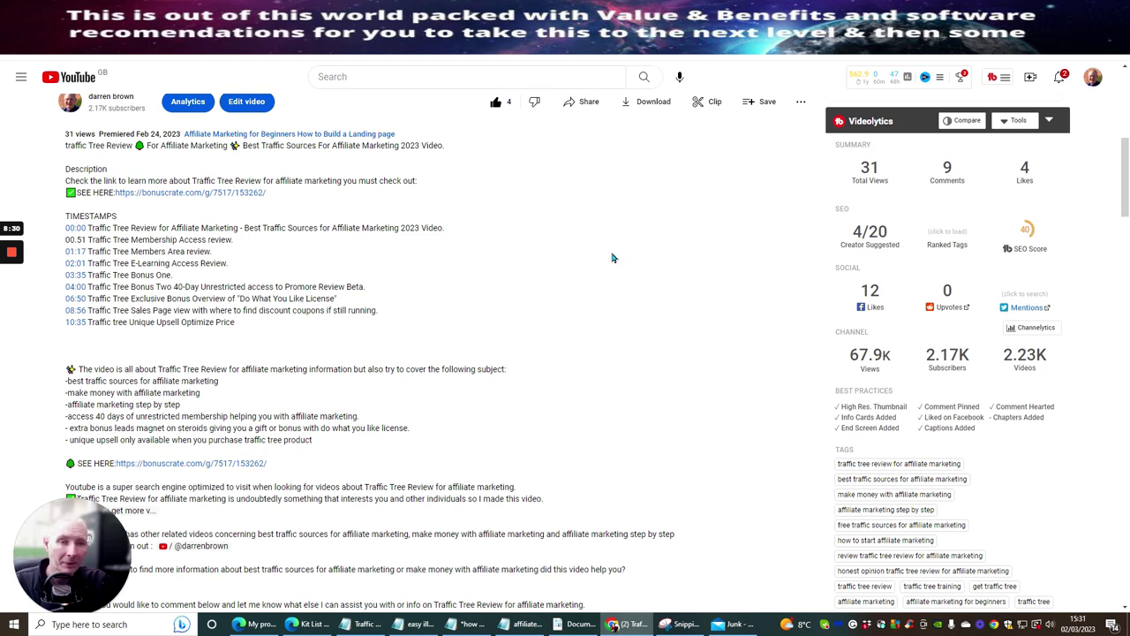
pyautogui.scroll(5, 612, 257)
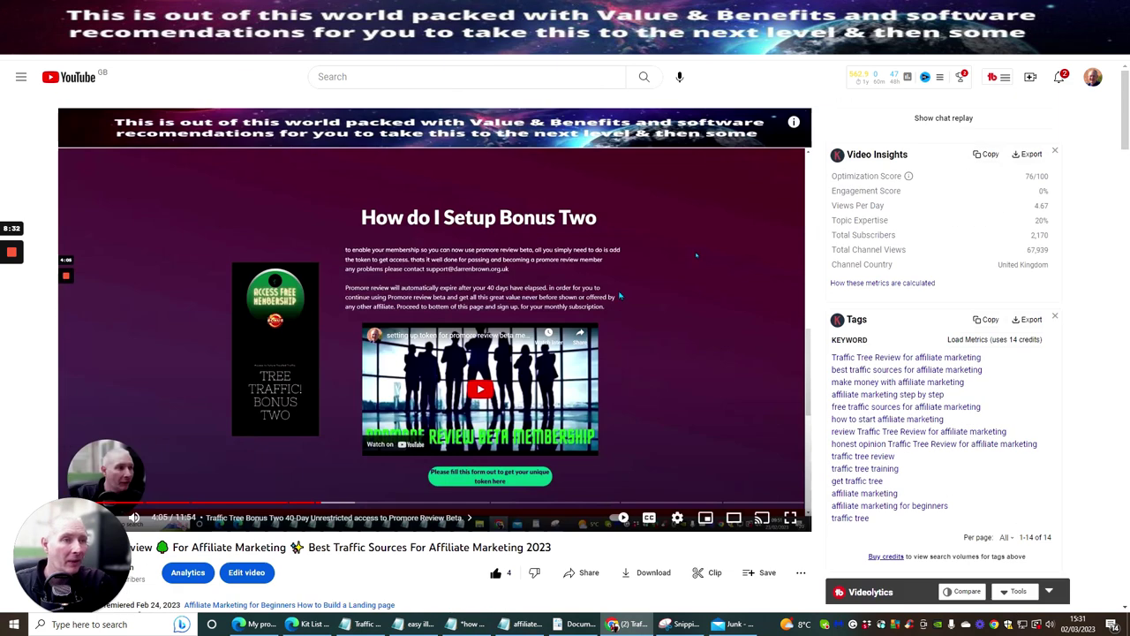
pyautogui.scroll(-5, 648, 285)
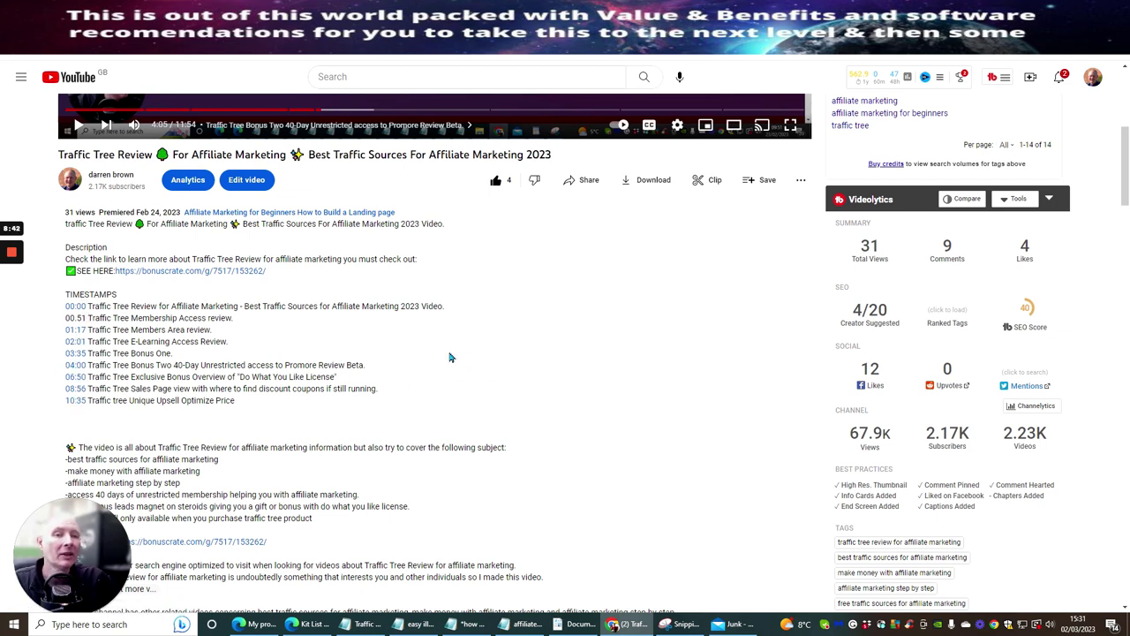
pyautogui.scroll(4, 491, 335)
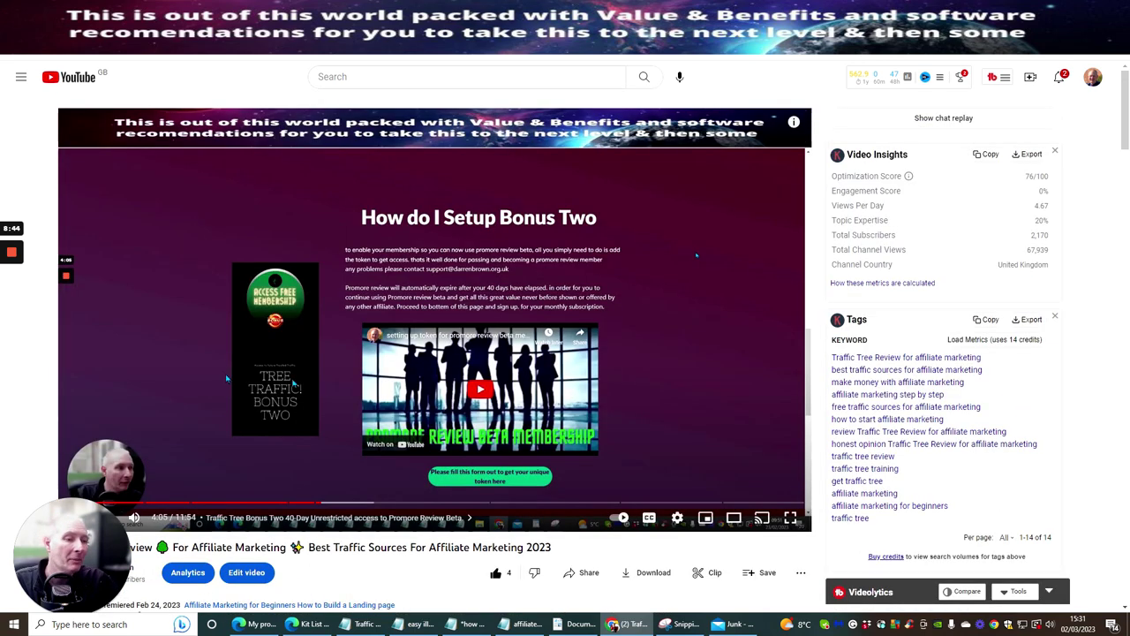
# Jump the video to the 03:35 Traffic Tree Bonus One chapter and pause playback there.
pyautogui.scroll(-5, 226, 378)
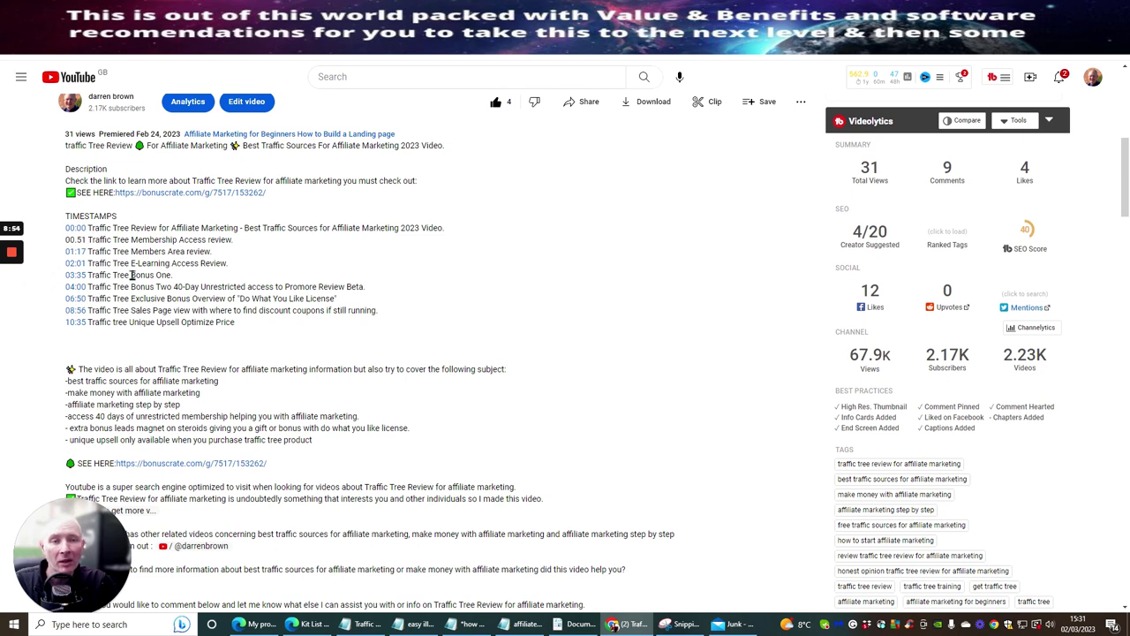
pyautogui.click(75, 275)
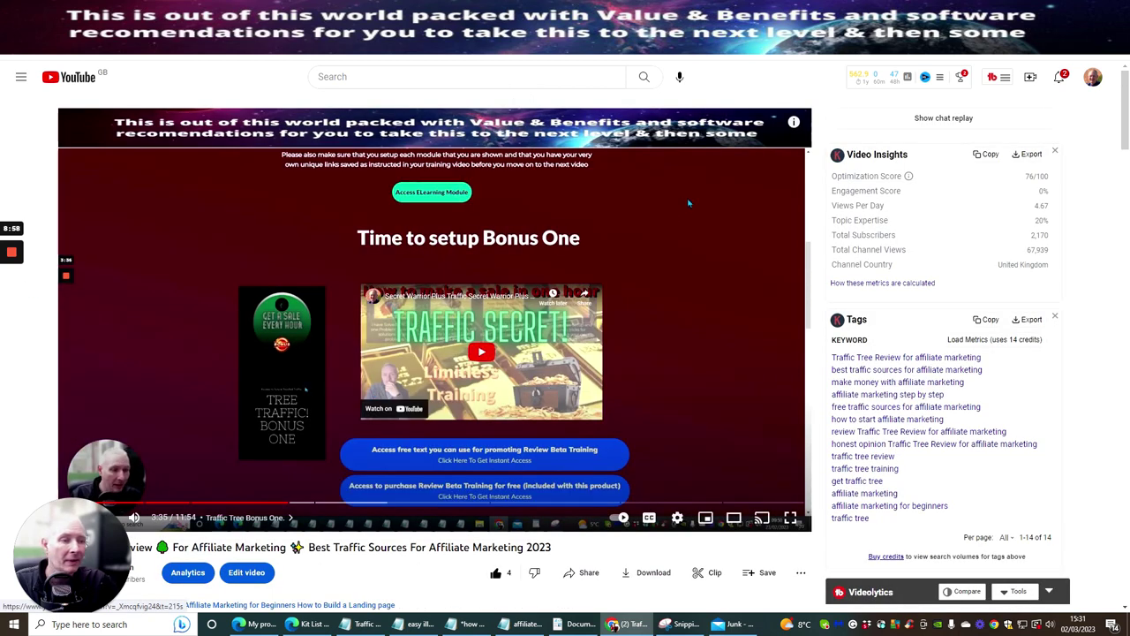
pyautogui.scroll(-1, 686, 202)
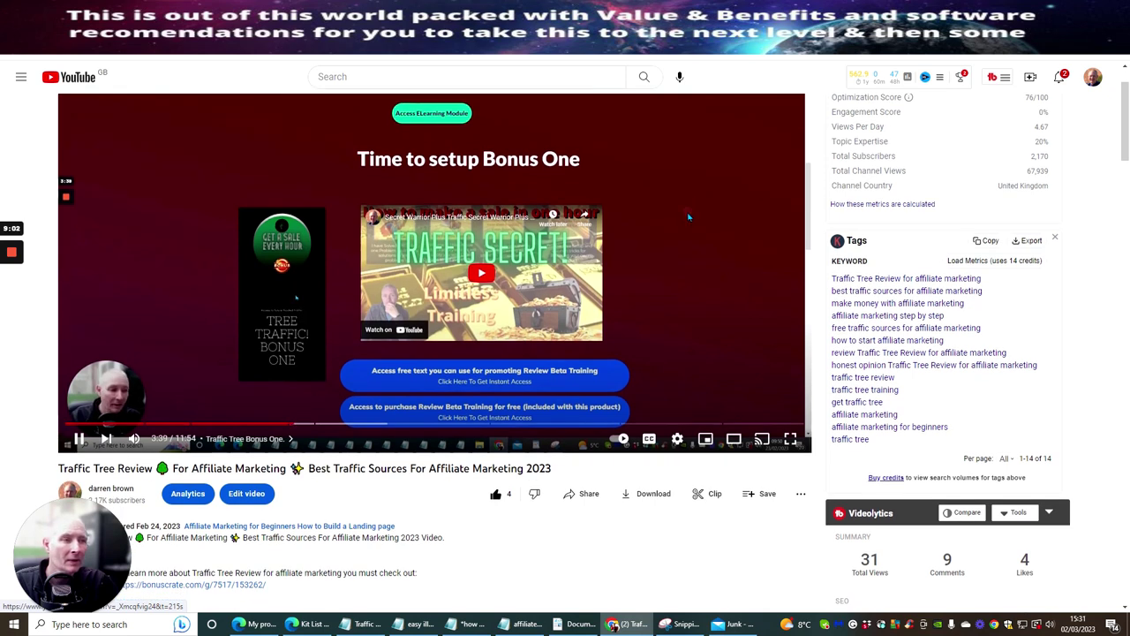
pyautogui.scroll(1, 689, 216)
pyautogui.click(688, 216)
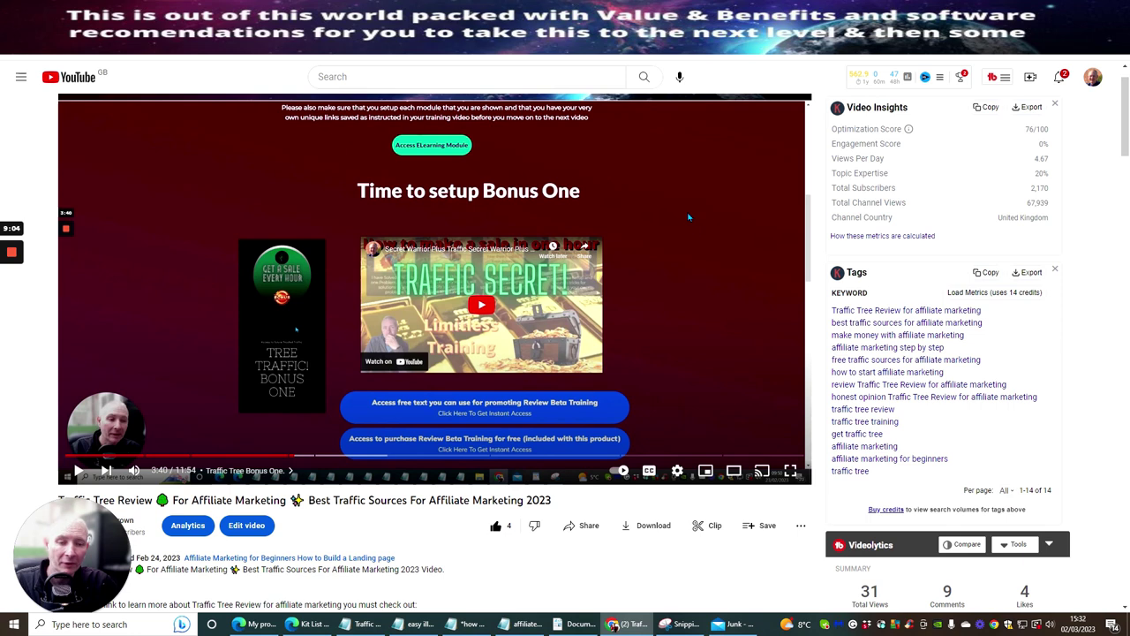
# Review the description below the timestamps and highlight the second bonuscrate.com link, under the list of covered subjects.
pyautogui.scroll(-4, 653, 203)
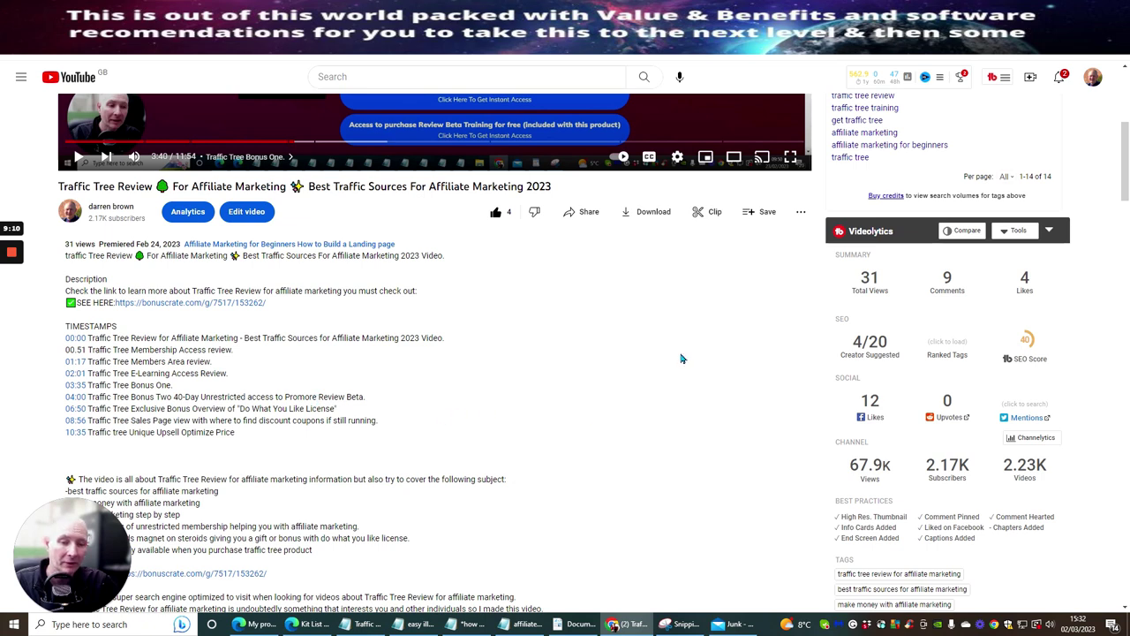
pyautogui.scroll(-4, 639, 313)
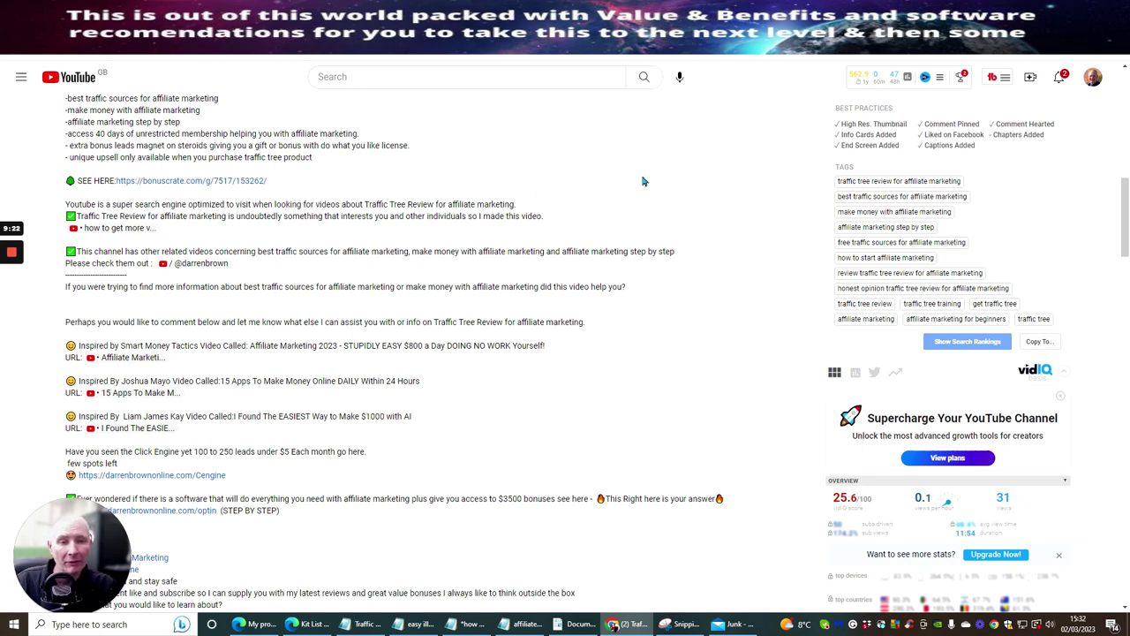
pyautogui.scroll(3, 583, 217)
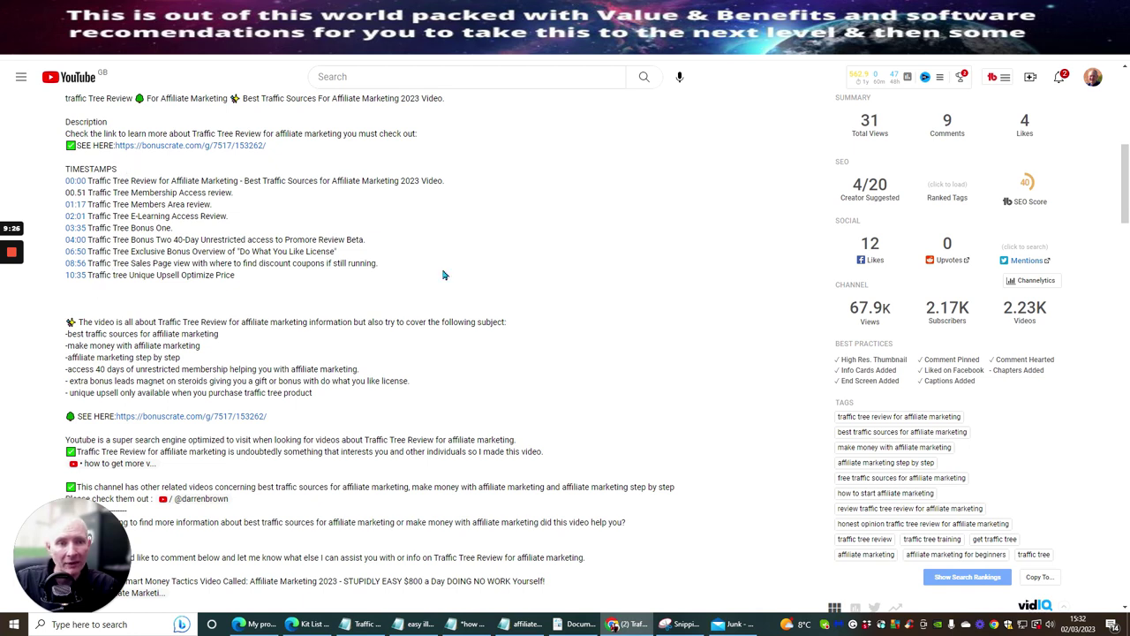
pyautogui.scroll(-2, 559, 270)
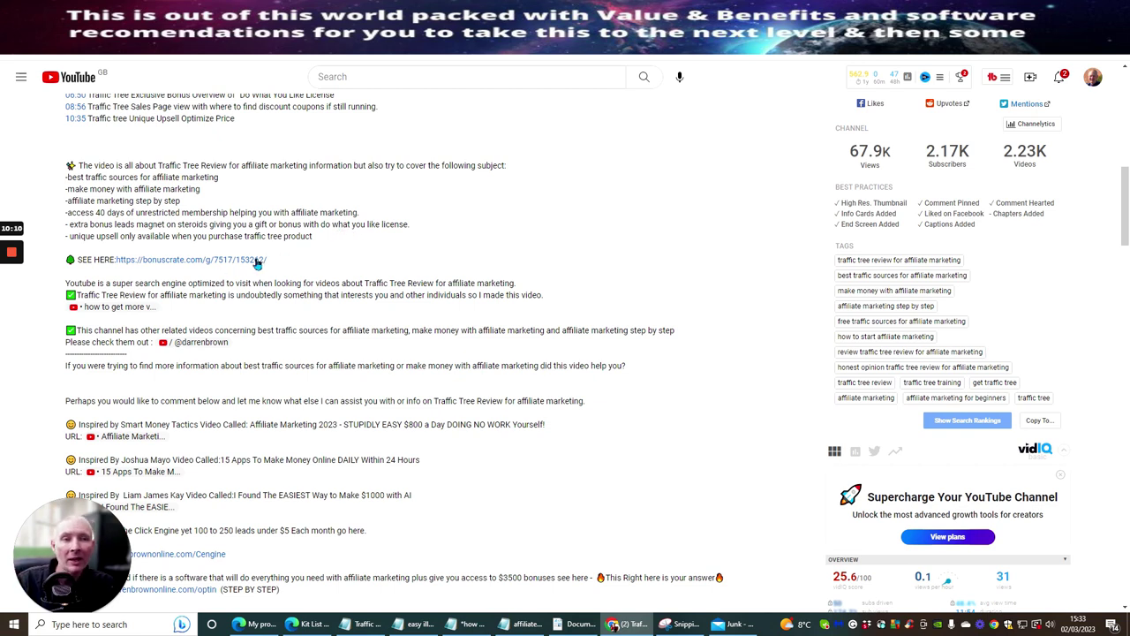
pyautogui.moveTo(270, 260); pyautogui.dragTo(117, 260)
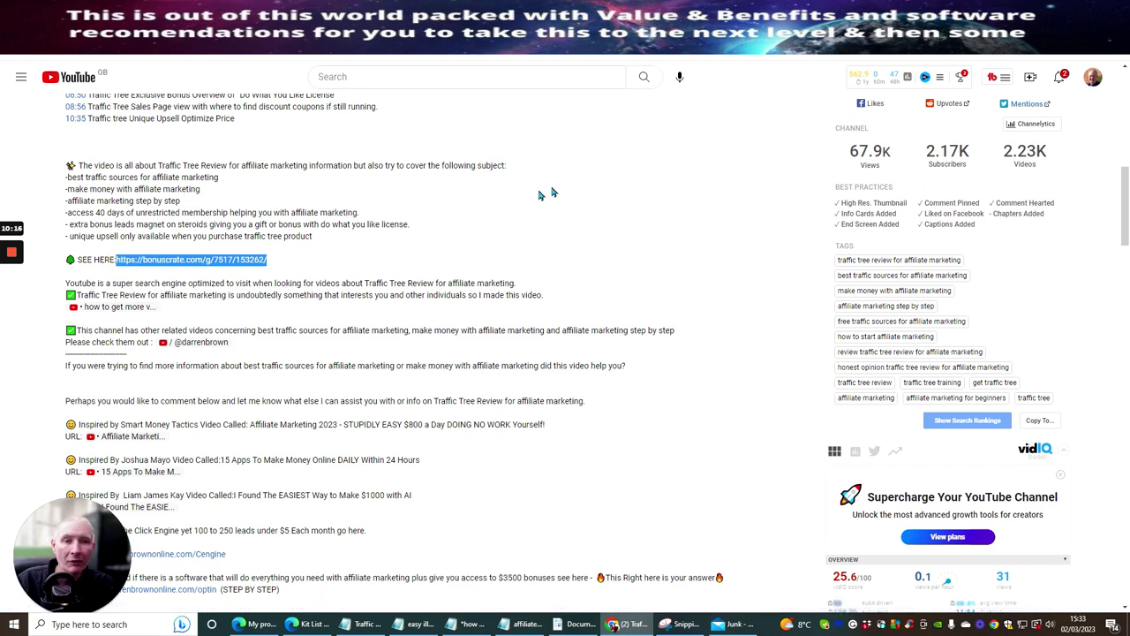
# Open the linked video on how to get more views on YouTube for beginners and pause it.
pyautogui.scroll(-1, 562, 173)
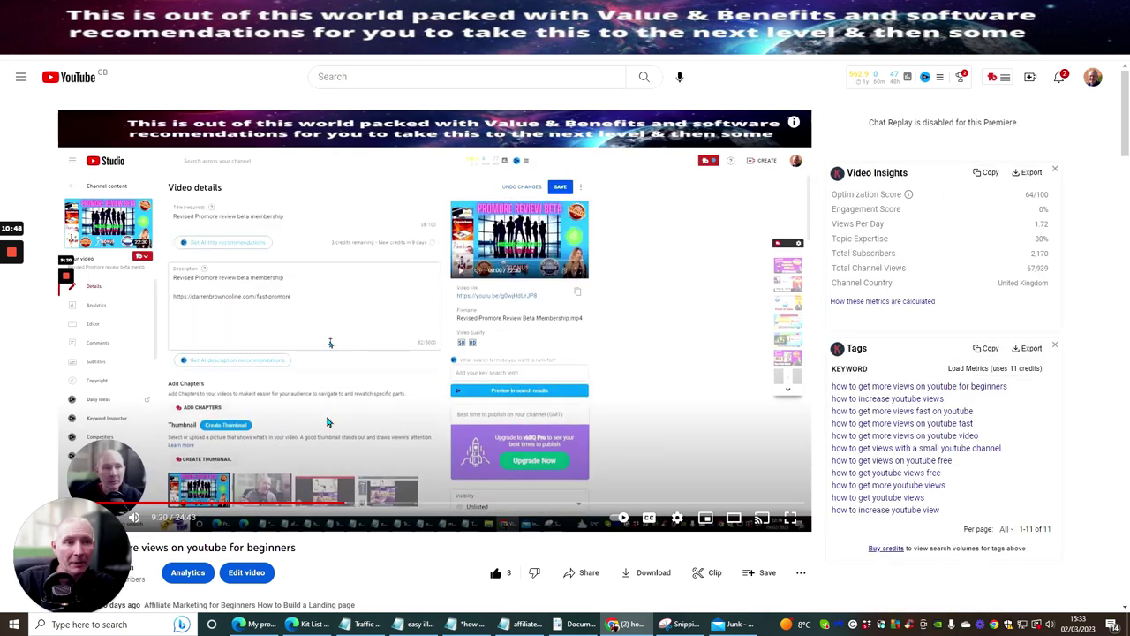
pyautogui.click(408, 302)
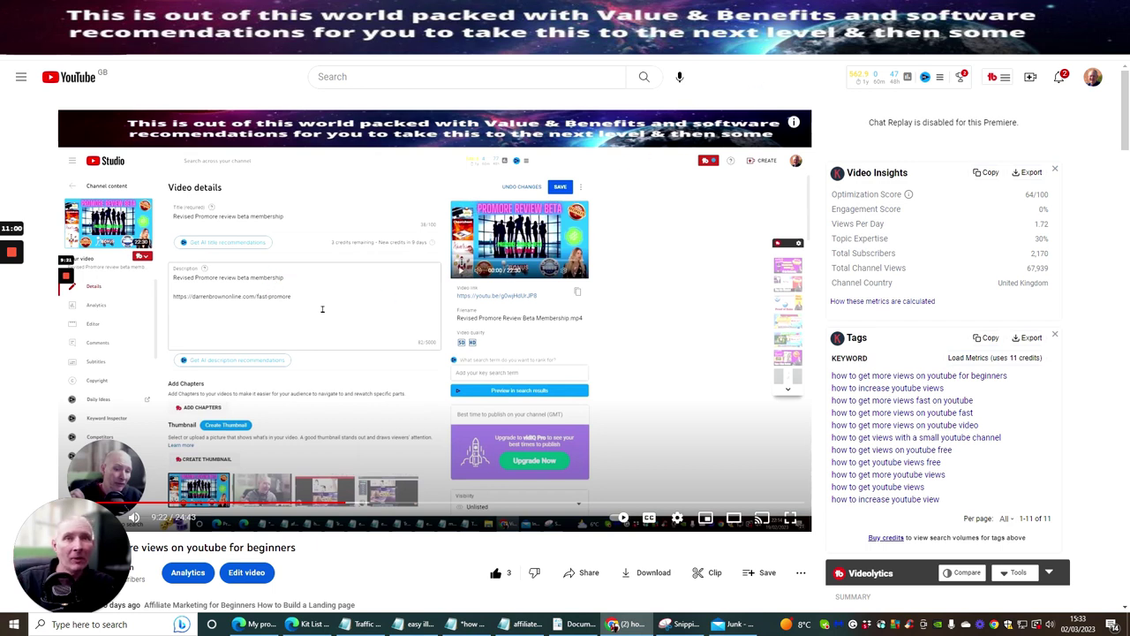
# Return to the Traffic Tree Review watch page, look through its comments, and pause the video.
pyautogui.scroll(-10, 627, 280)
pyautogui.scroll(-5, 627, 280)
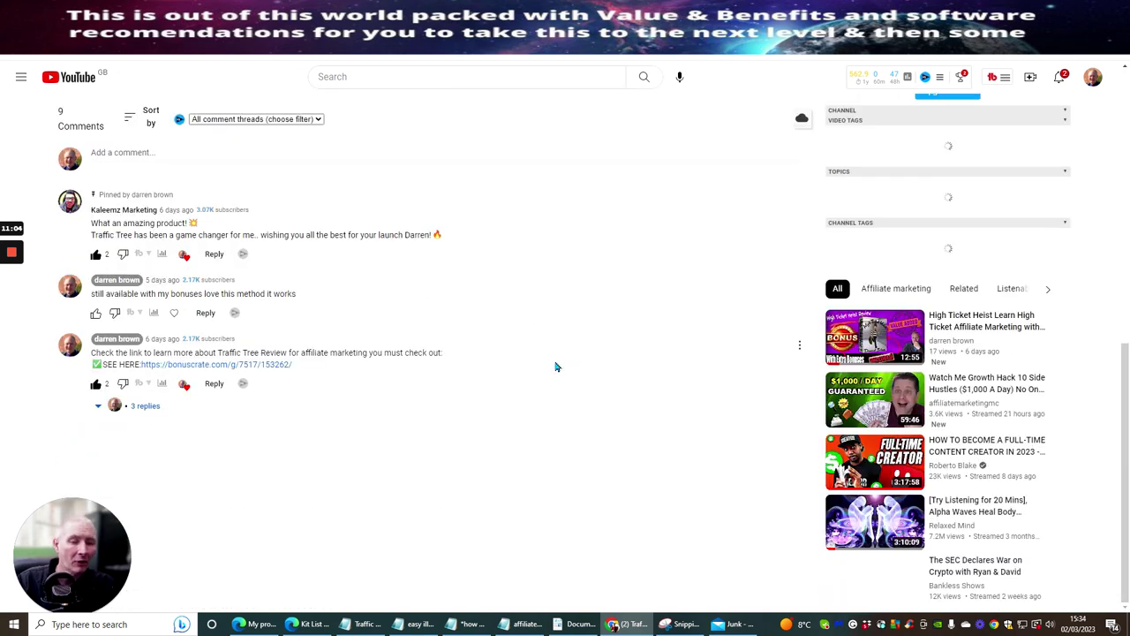
pyautogui.scroll(-3, 530, 402)
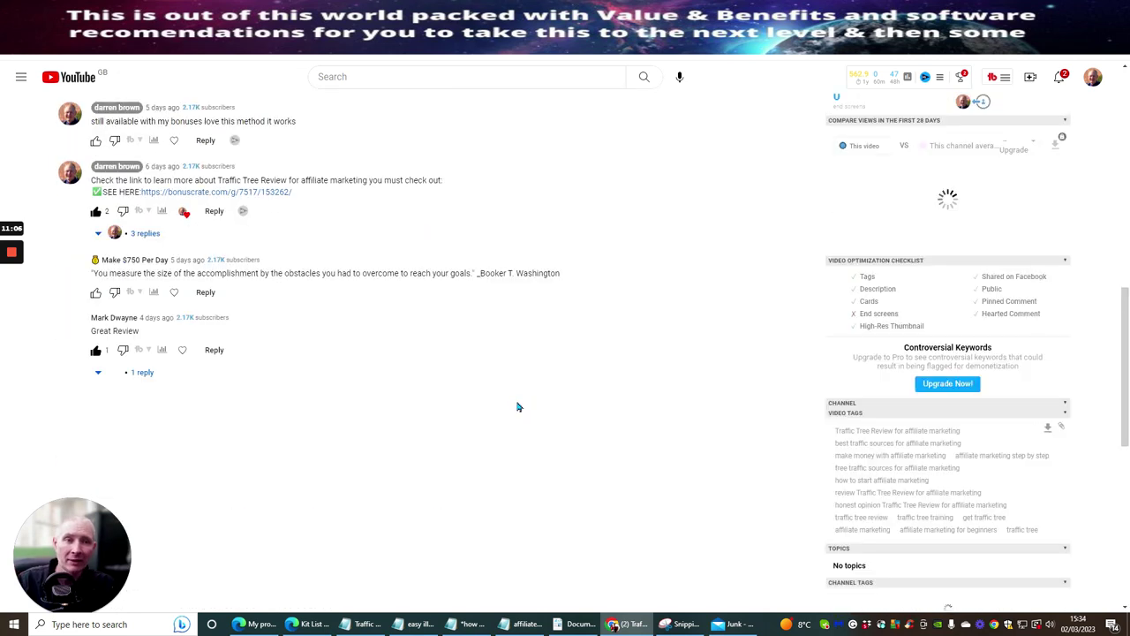
pyautogui.scroll(10, 520, 404)
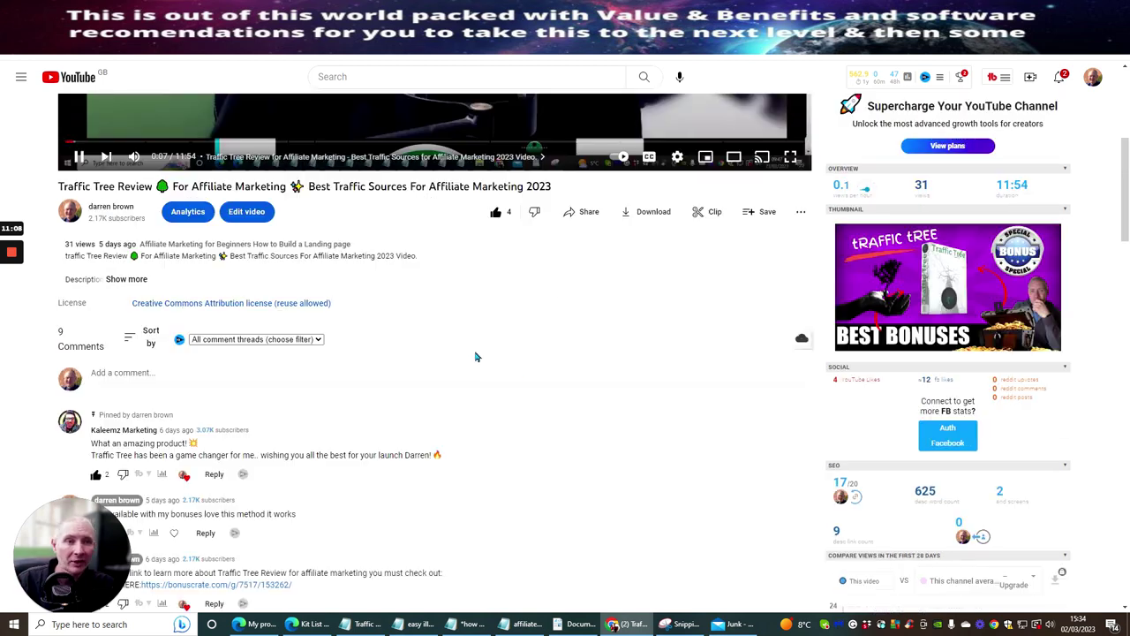
pyautogui.scroll(2, 474, 358)
pyautogui.click(606, 247)
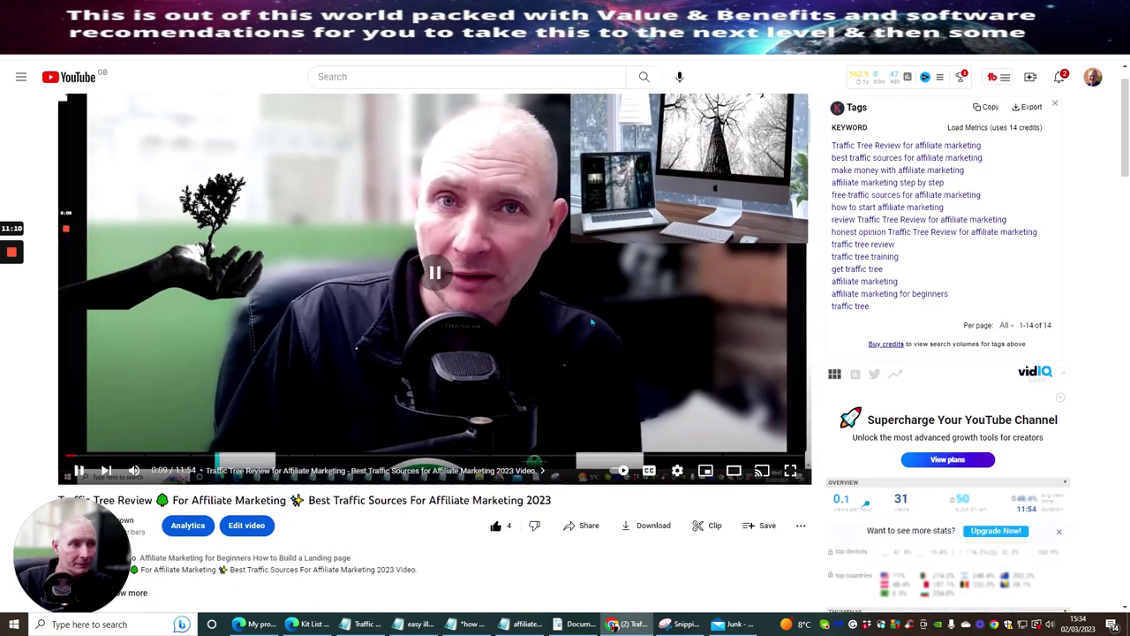
# Expand the Traffic Tree video's description and copy all of its text, from the opening title line through the affiliate disclaimer.
pyautogui.scroll(-5, 228, 223)
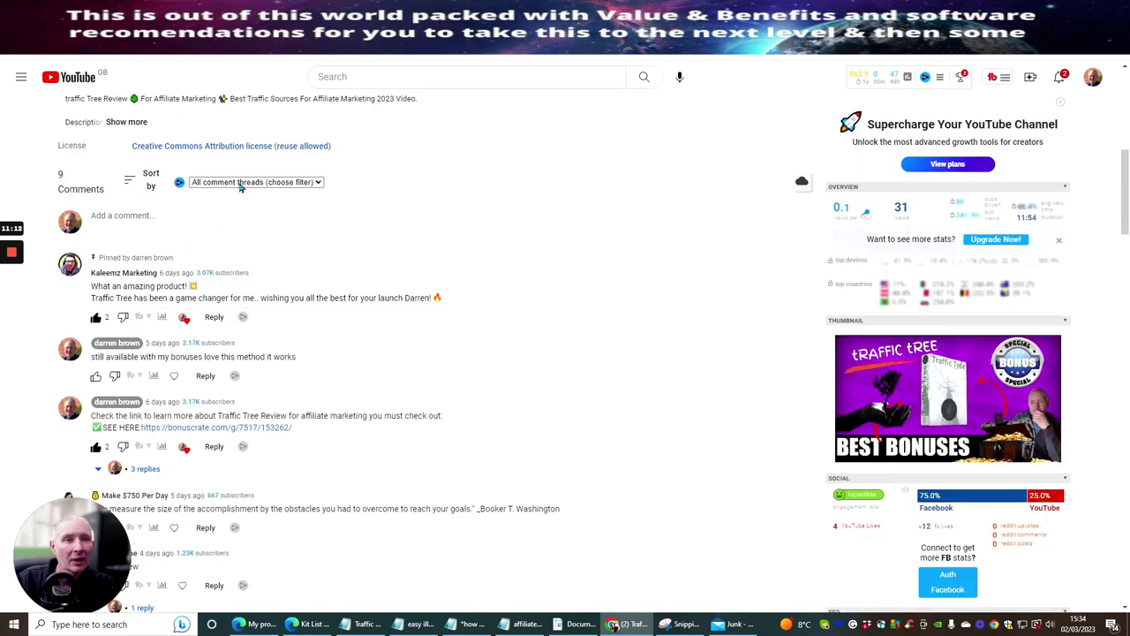
pyautogui.scroll(2, 315, 349)
pyautogui.click(128, 279)
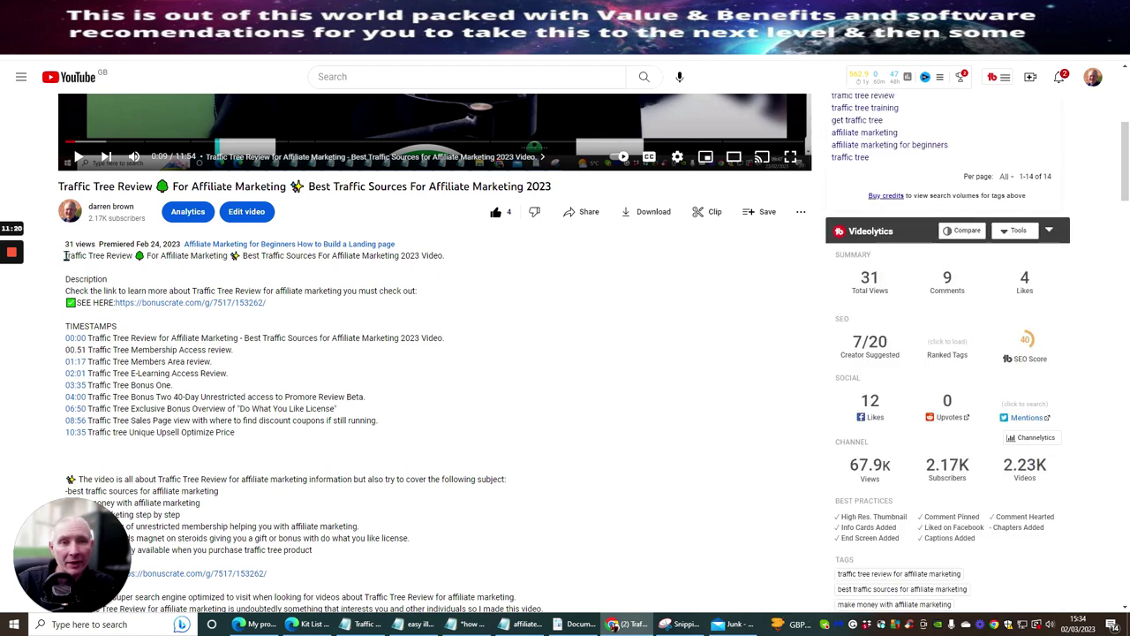
pyautogui.moveTo(64, 259); pyautogui.dragTo(480, 196)
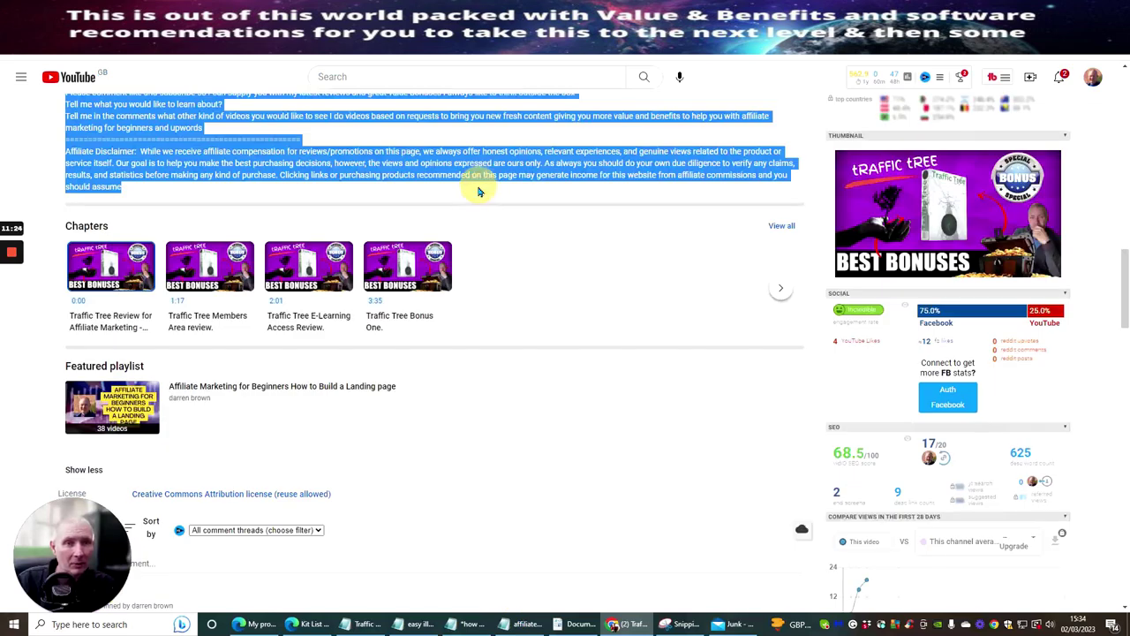
pyautogui.rightClick(407, 167)
pyautogui.click(419, 176)
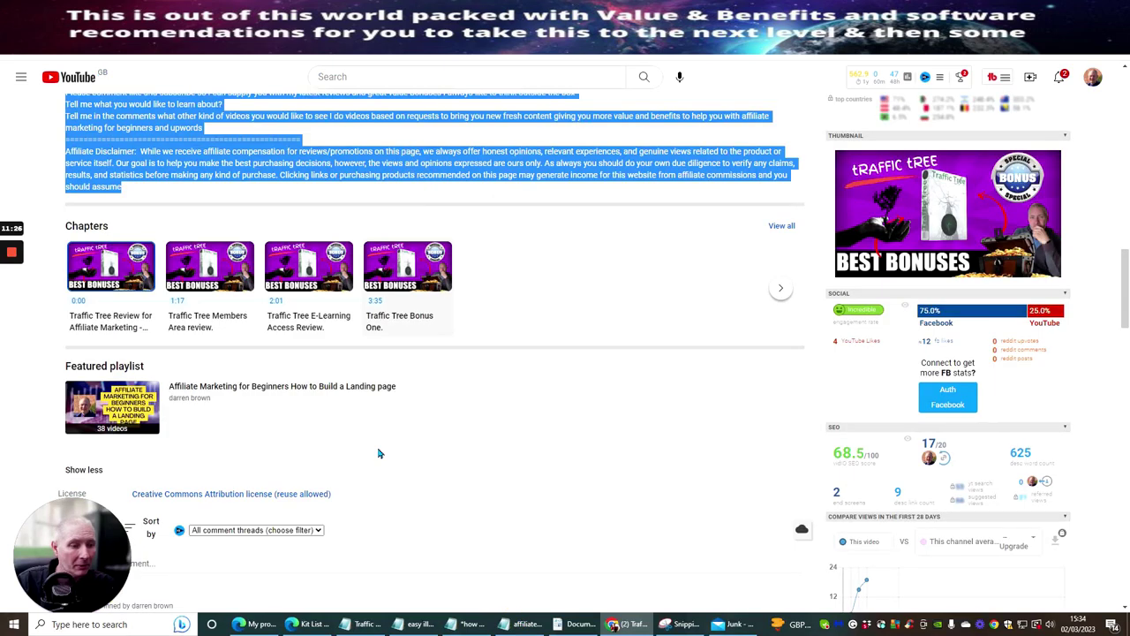
# Switch to File Explorer and create a new text document named "revised youtube doc" in the Documents folder.
pyautogui.click(575, 629)
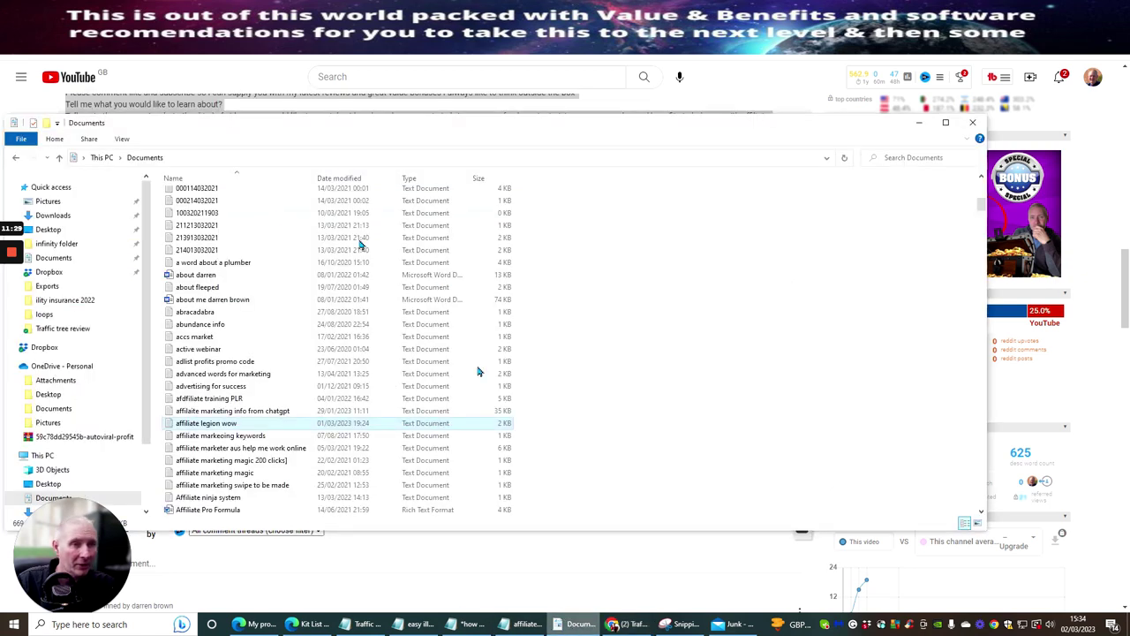
pyautogui.rightClick(642, 321)
pyautogui.moveTo(673, 492)
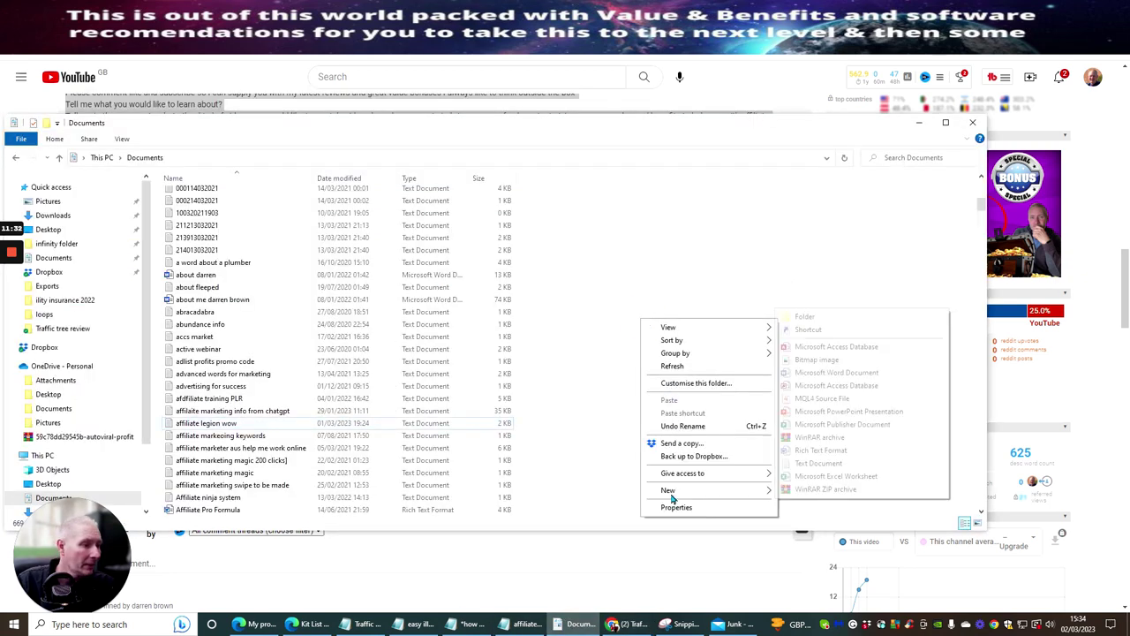
pyautogui.click(803, 464)
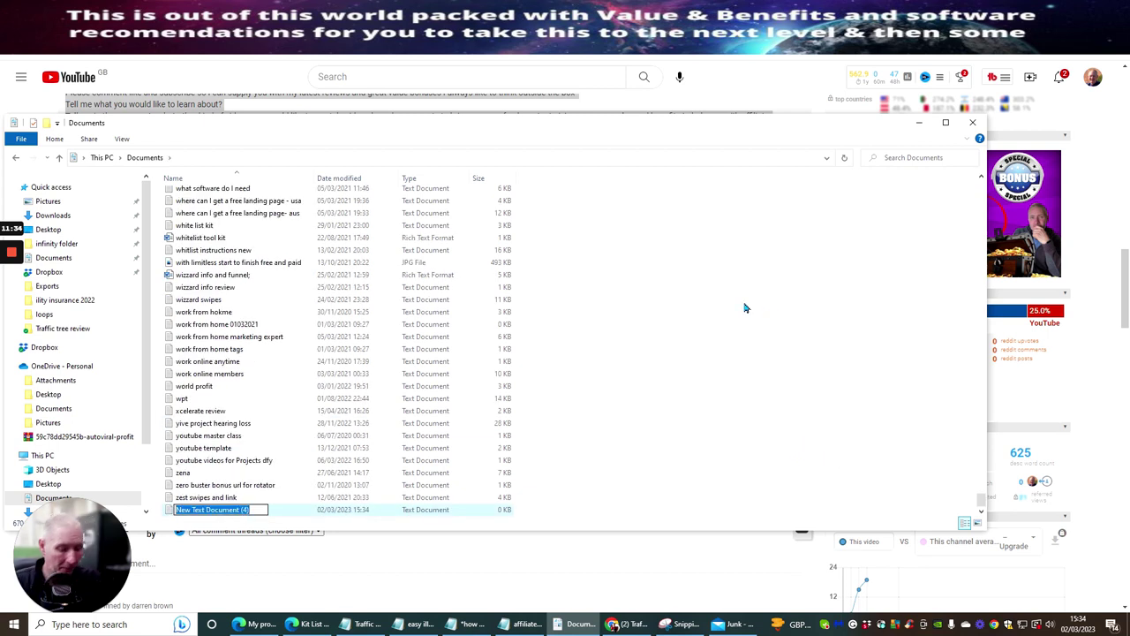
pyautogui.write('revise')
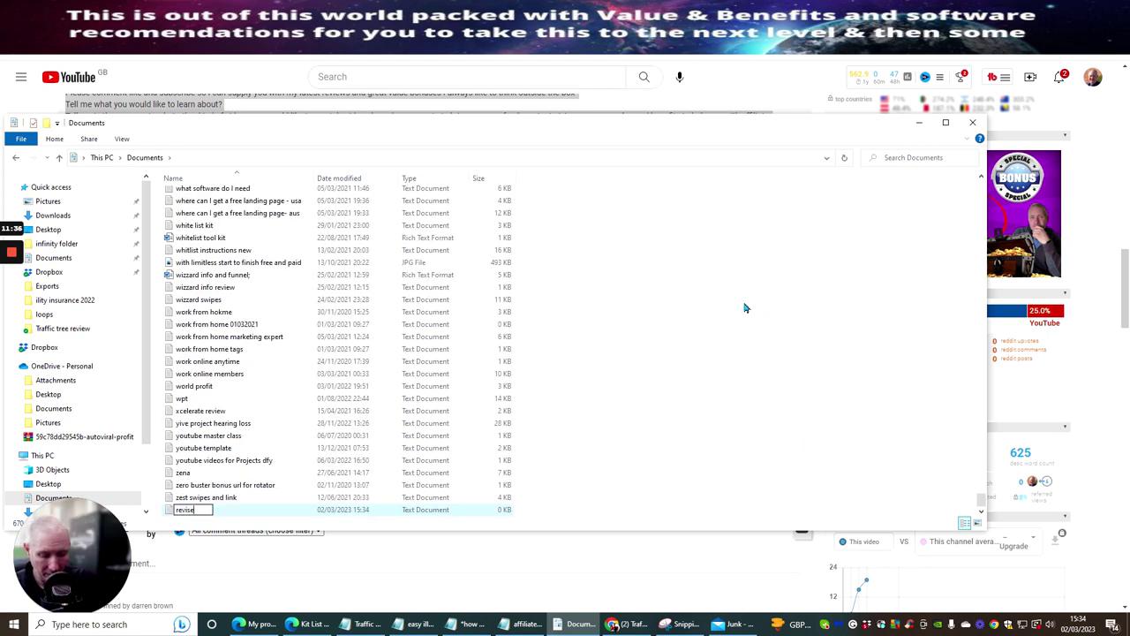
pyautogui.write('d youtube doc')
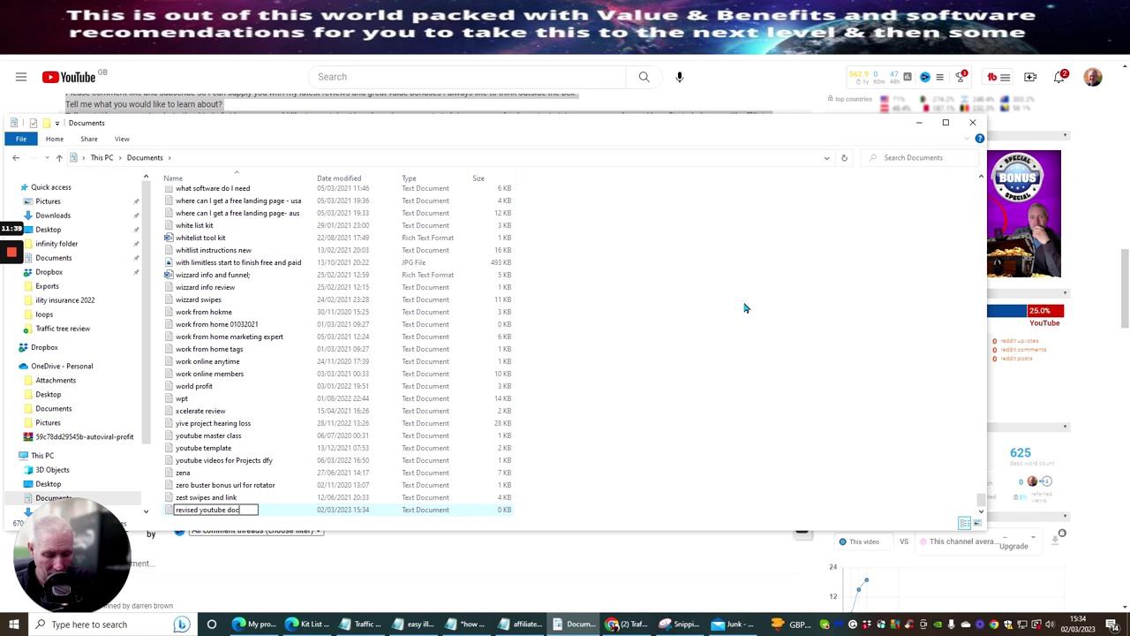
pyautogui.press('Return')
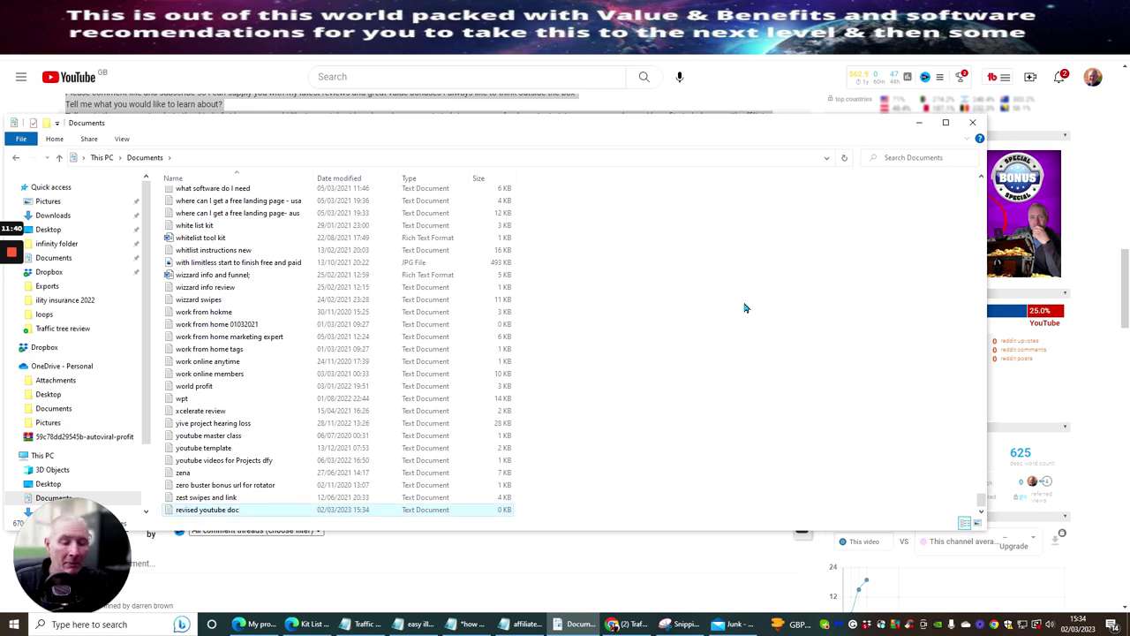
# Open "revised youtube doc" in Notepad, paste the copied video description into it, and return to the start of the text.
pyautogui.doubleClick(217, 511)
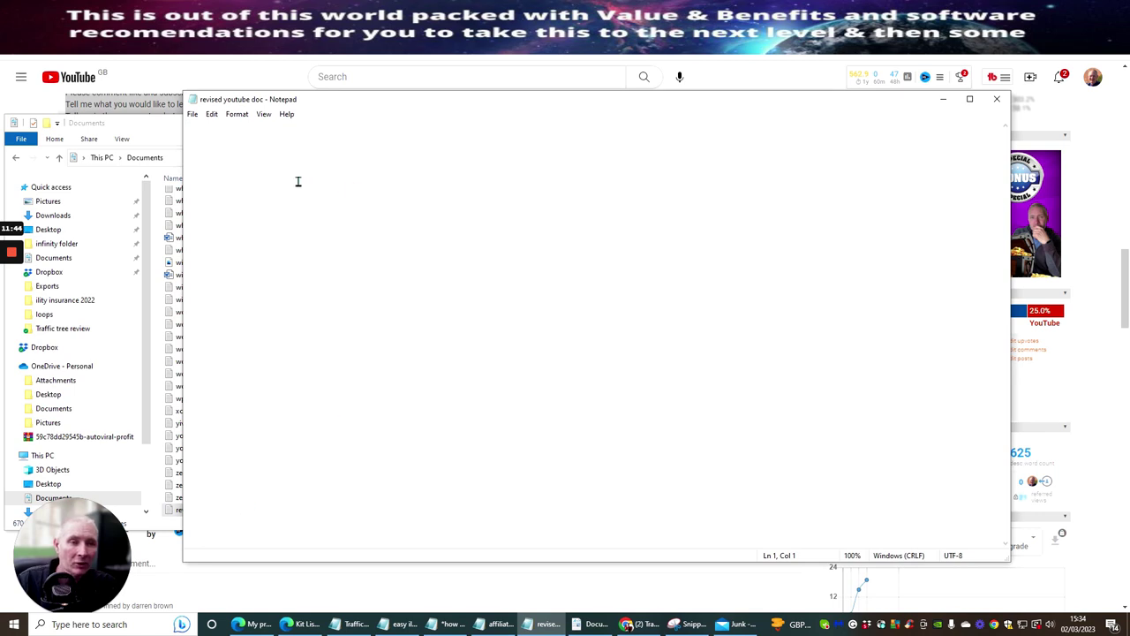
pyautogui.rightClick(298, 187)
pyautogui.click(326, 231)
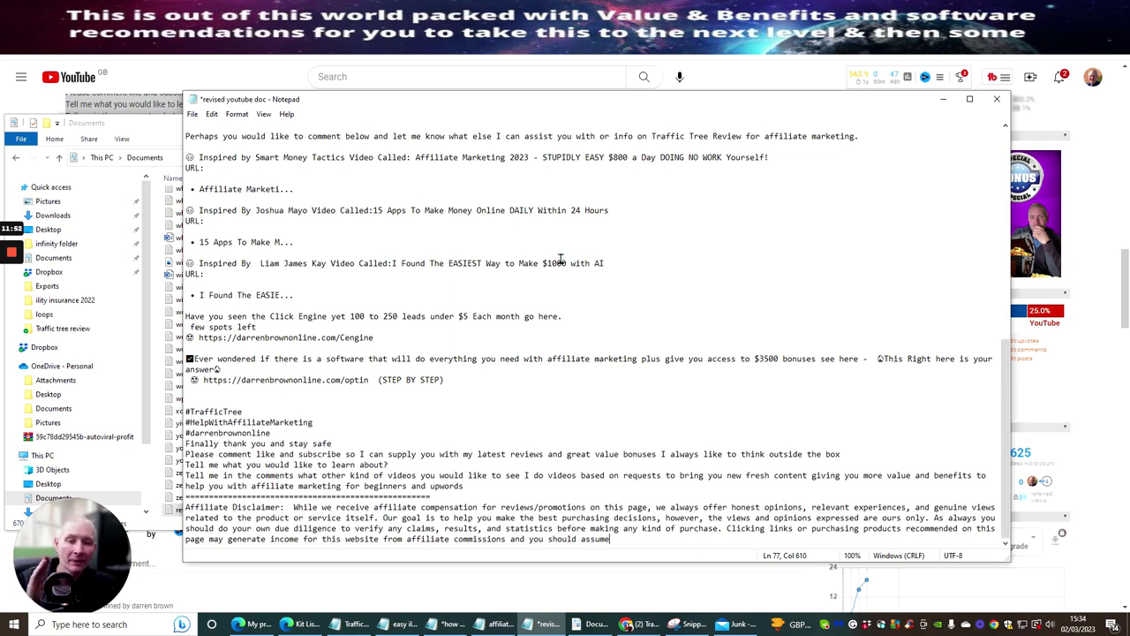
pyautogui.scroll(13, 399, 253)
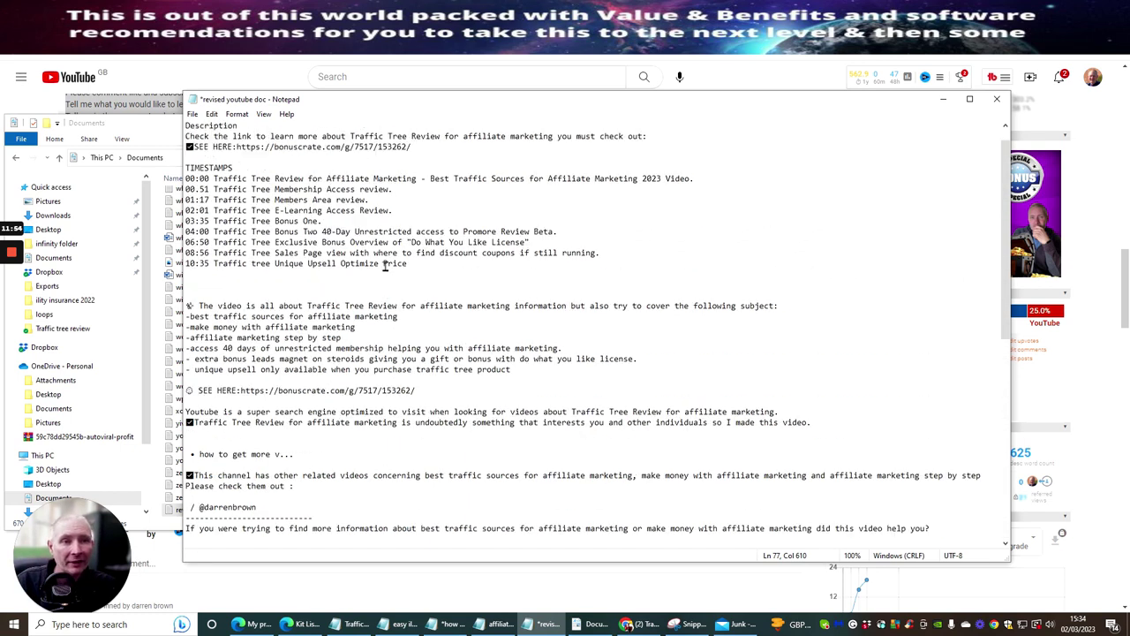
pyautogui.scroll(1, 385, 268)
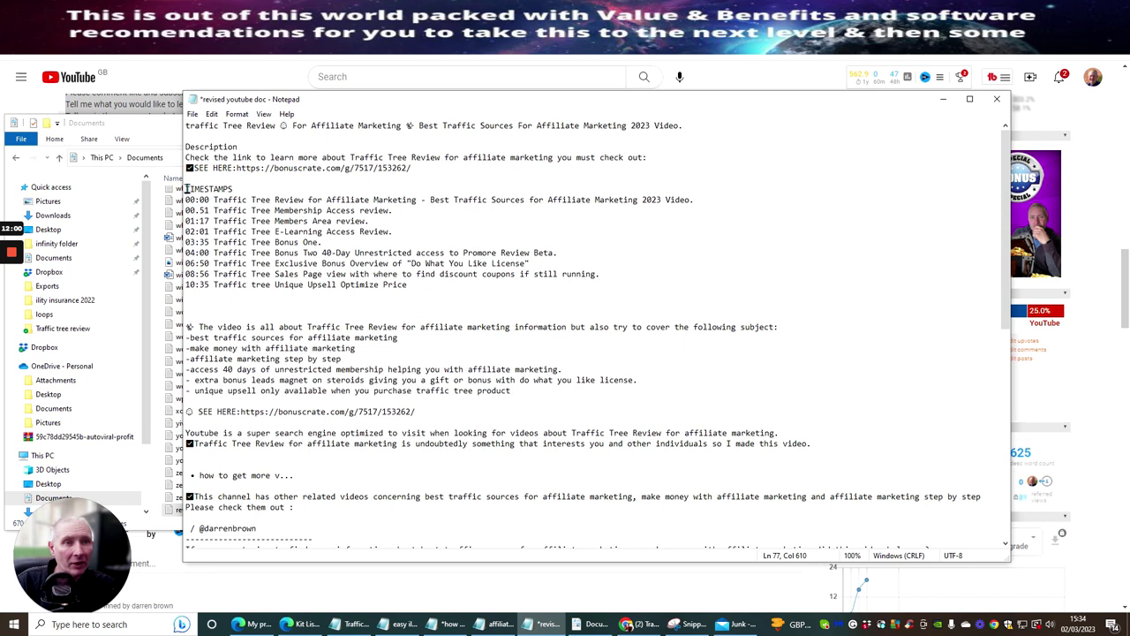
# Review the TIMESTAMPS block and the rest of the pasted description, and save the "revised youtube doc" file.
pyautogui.moveTo(187, 189); pyautogui.dragTo(619, 284)
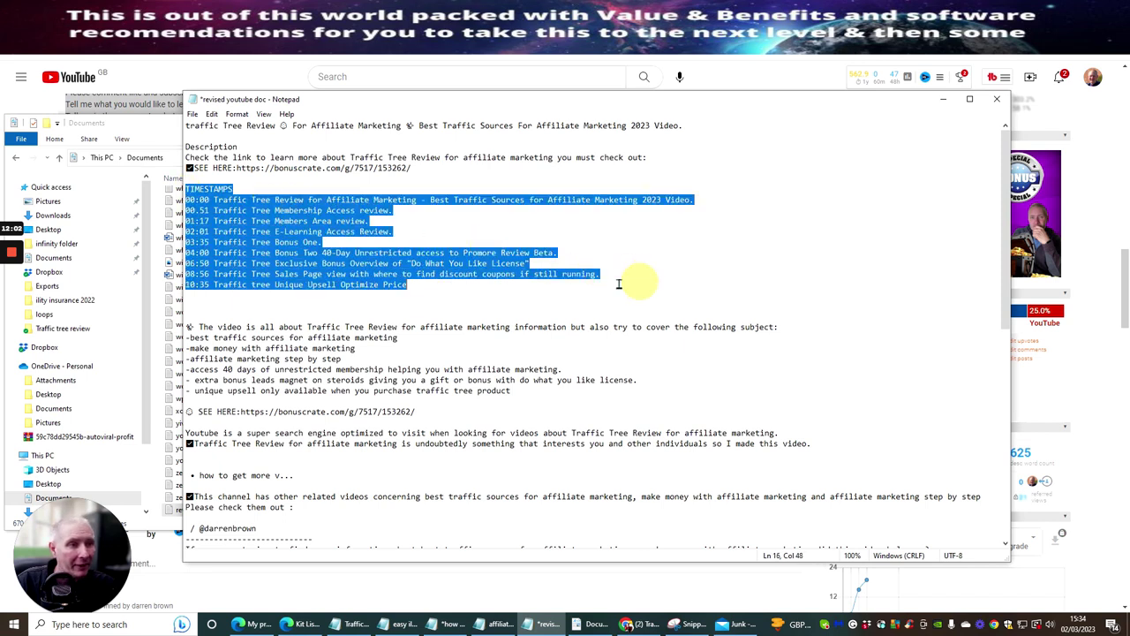
pyautogui.click(265, 179)
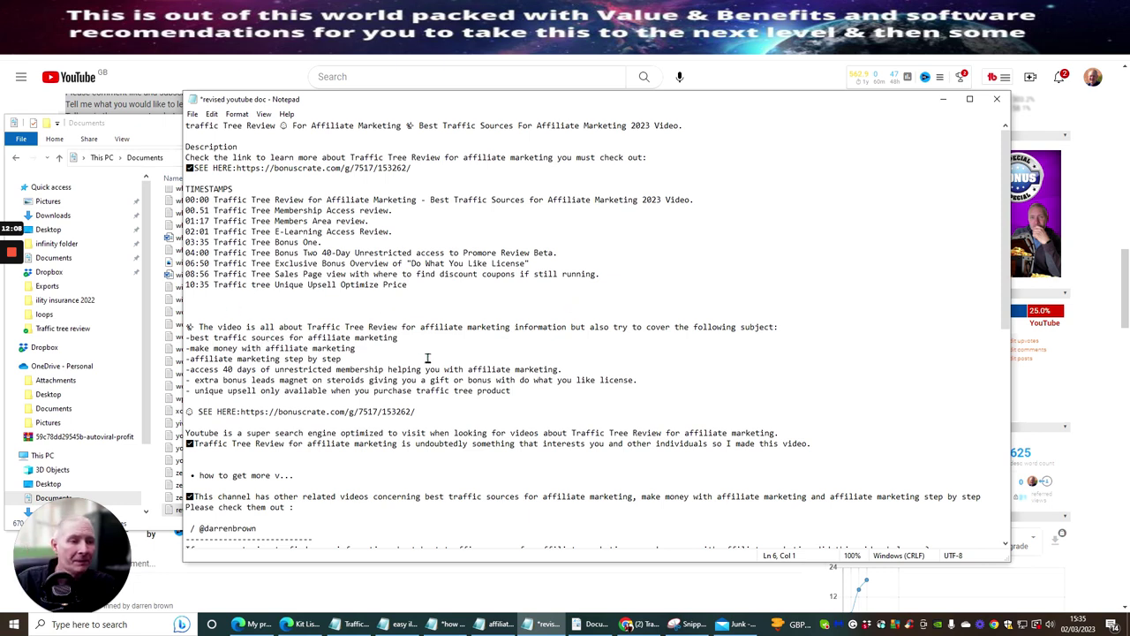
pyautogui.scroll(-5, 427, 358)
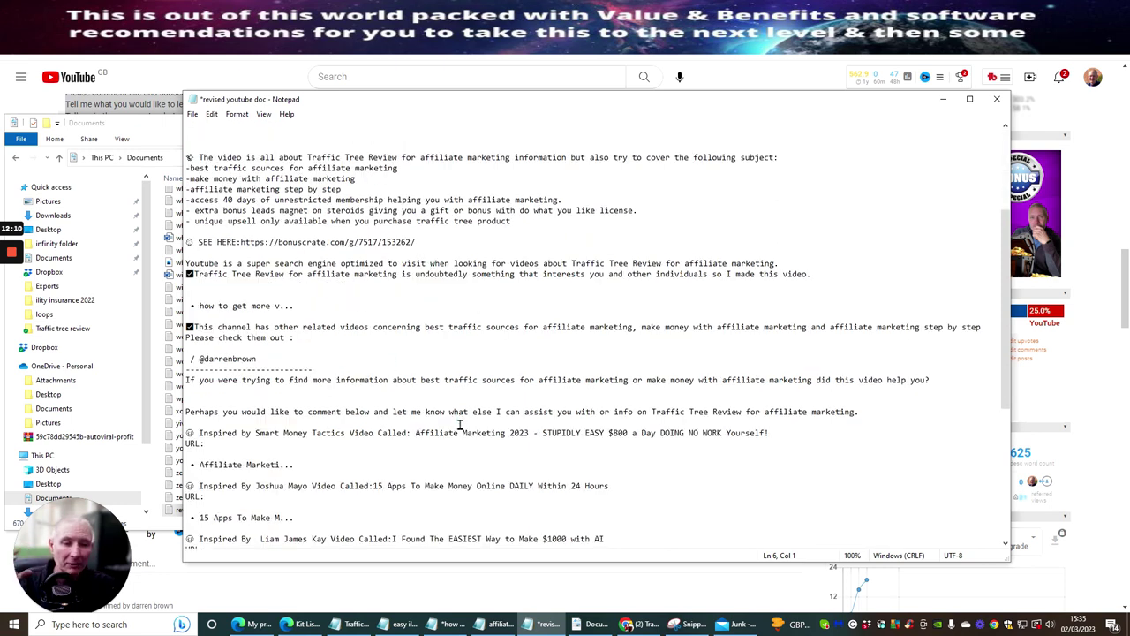
pyautogui.scroll(5, 459, 420)
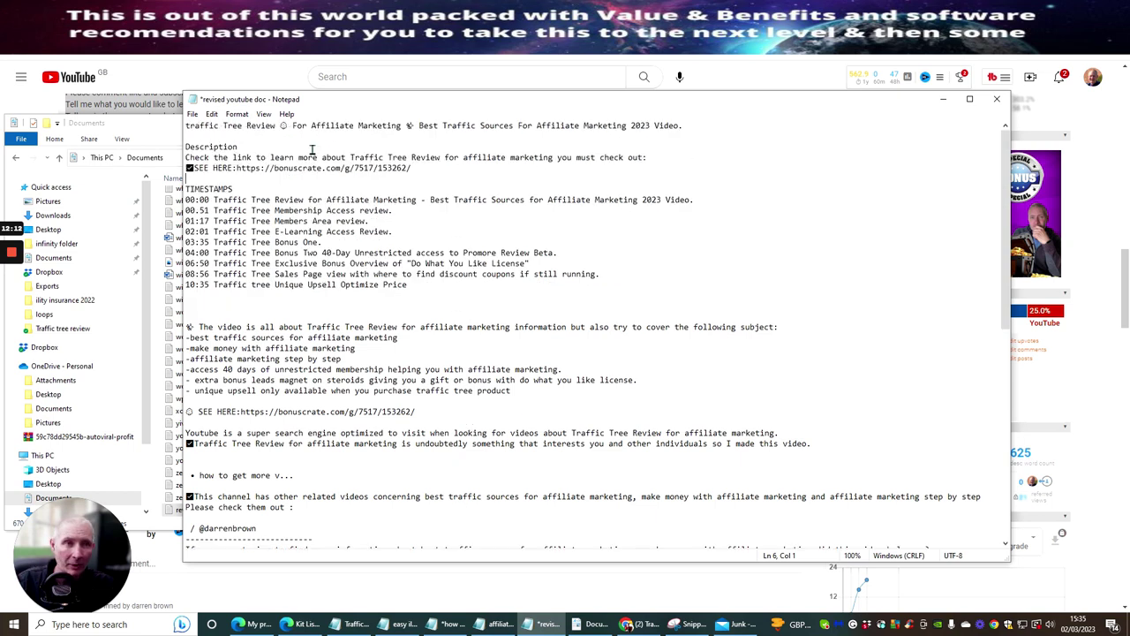
pyautogui.click(196, 116)
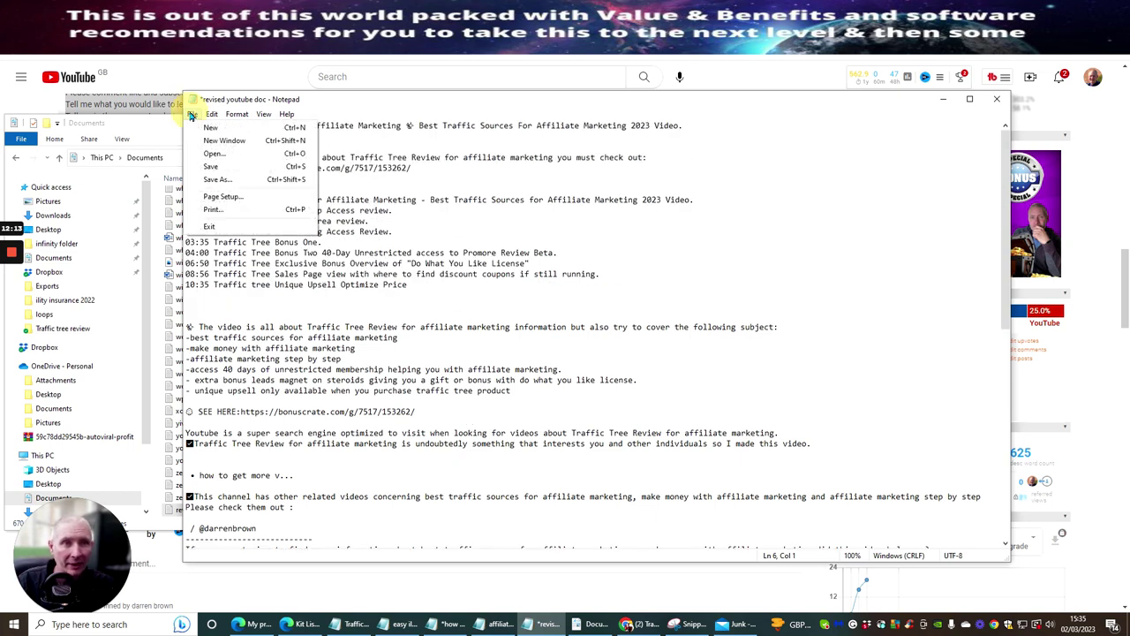
pyautogui.click(199, 167)
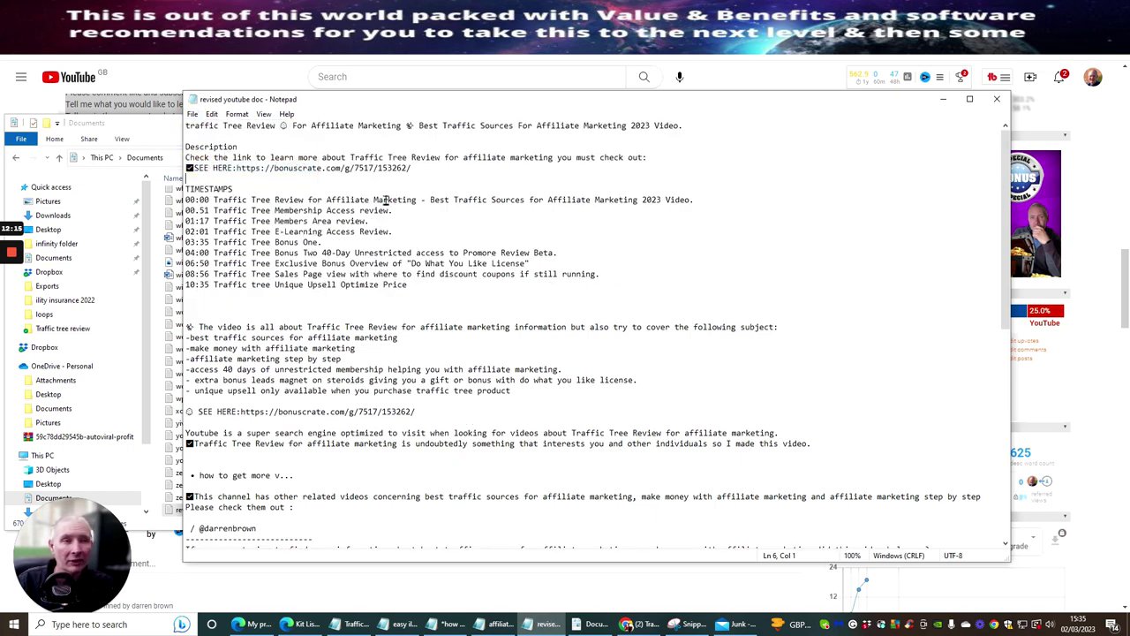
# Minimize Notepad and File Explorer, and return to the start of the Traffic Tree video's description on YouTube with its text deselected.
pyautogui.click(943, 99)
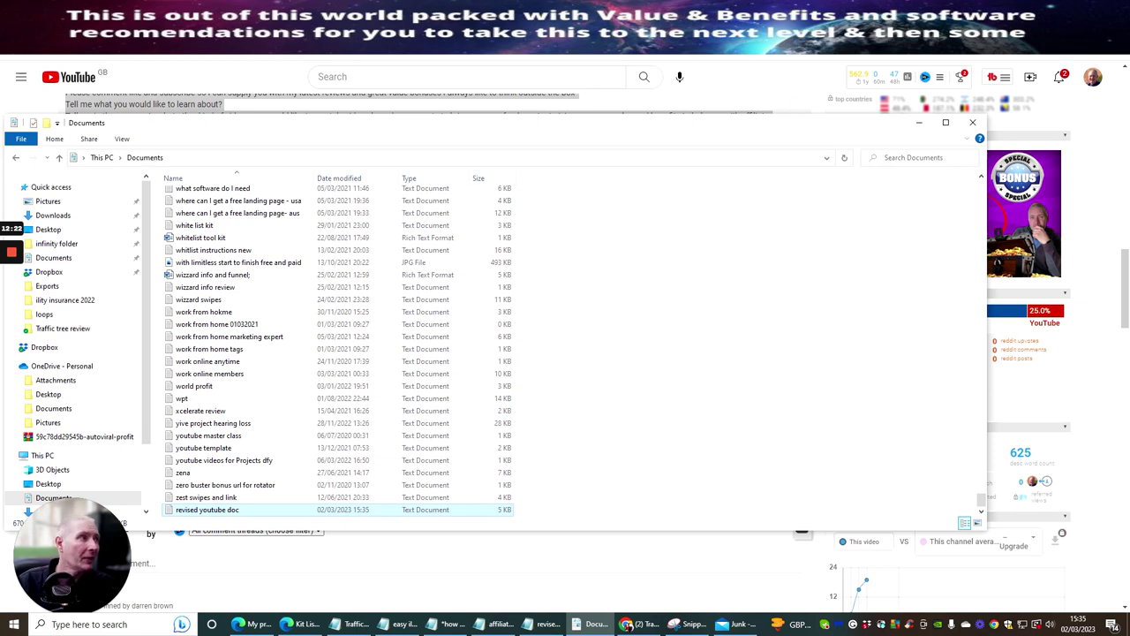
pyautogui.click(919, 122)
pyautogui.hotkey('alt', 'Left')
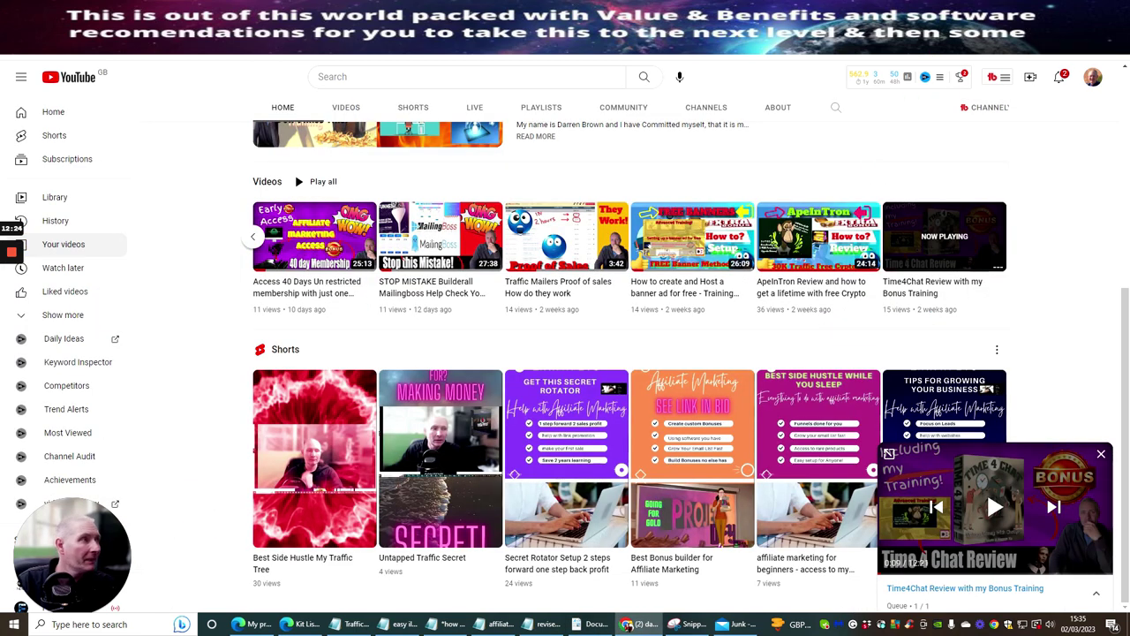
pyautogui.hotkey('alt', 'Right')
pyautogui.scroll(5, 494, 291)
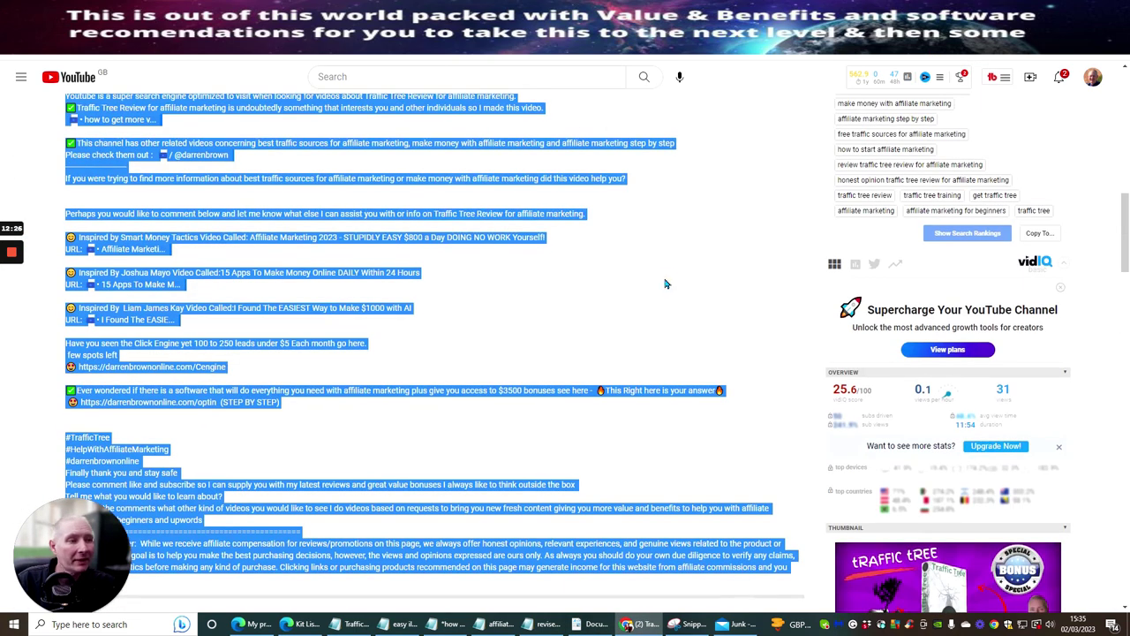
pyautogui.click(665, 284)
pyautogui.scroll(5, 442, 318)
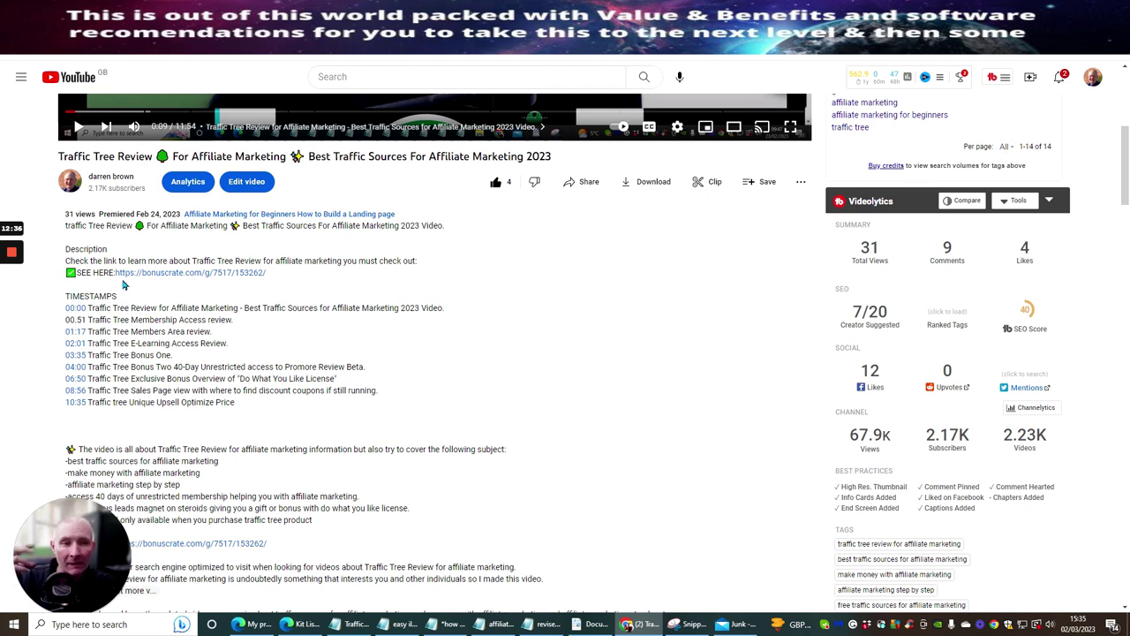
# Copy the phrase "E-Learning Access Review" from the 02:01 timestamp line of the video description.
pyautogui.moveTo(130, 308); pyautogui.dragTo(238, 308)
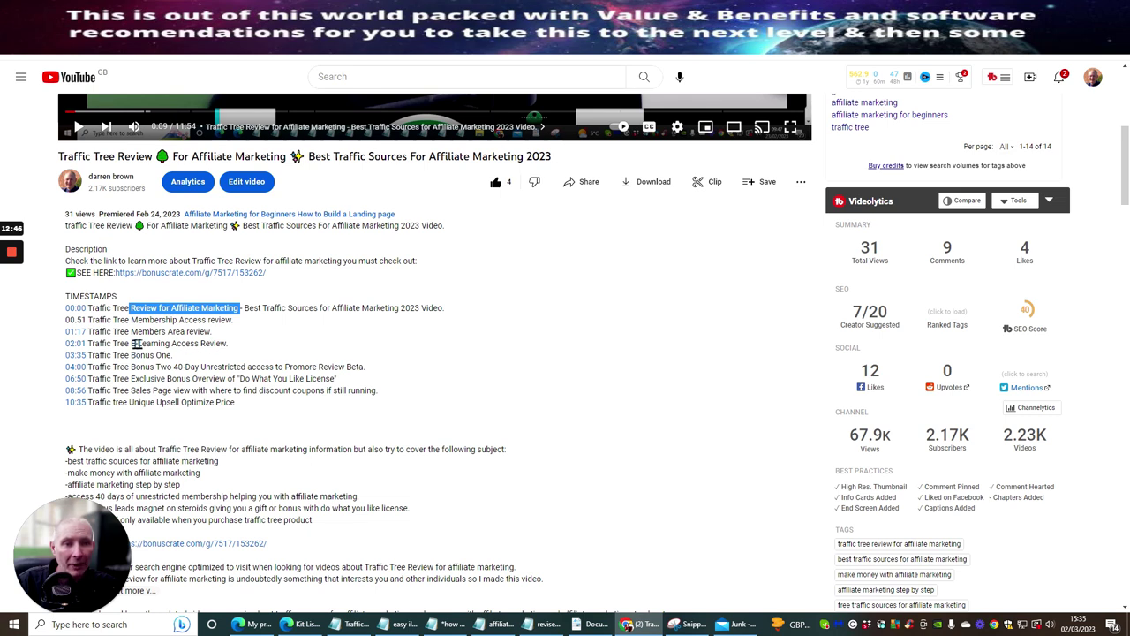
pyautogui.moveTo(130, 342); pyautogui.dragTo(213, 344)
pyautogui.rightClick(213, 344)
pyautogui.click(226, 352)
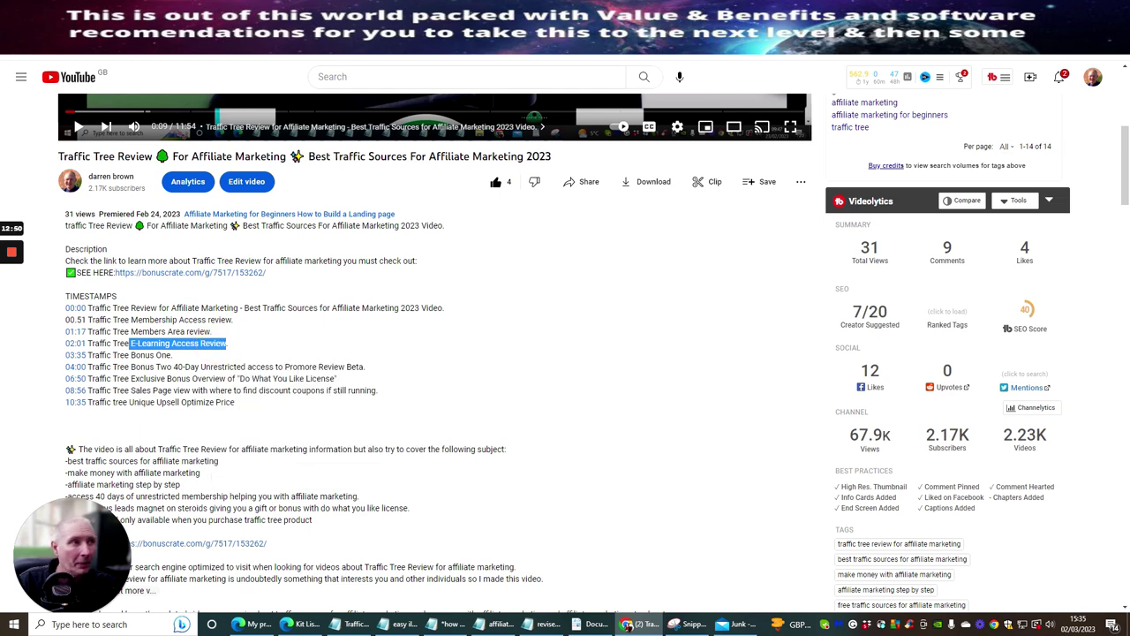
# Open google.com in a new browser tab and search for the copied phrase "E-Learning Access Review".
pyautogui.hotkey('ctrl', 't')
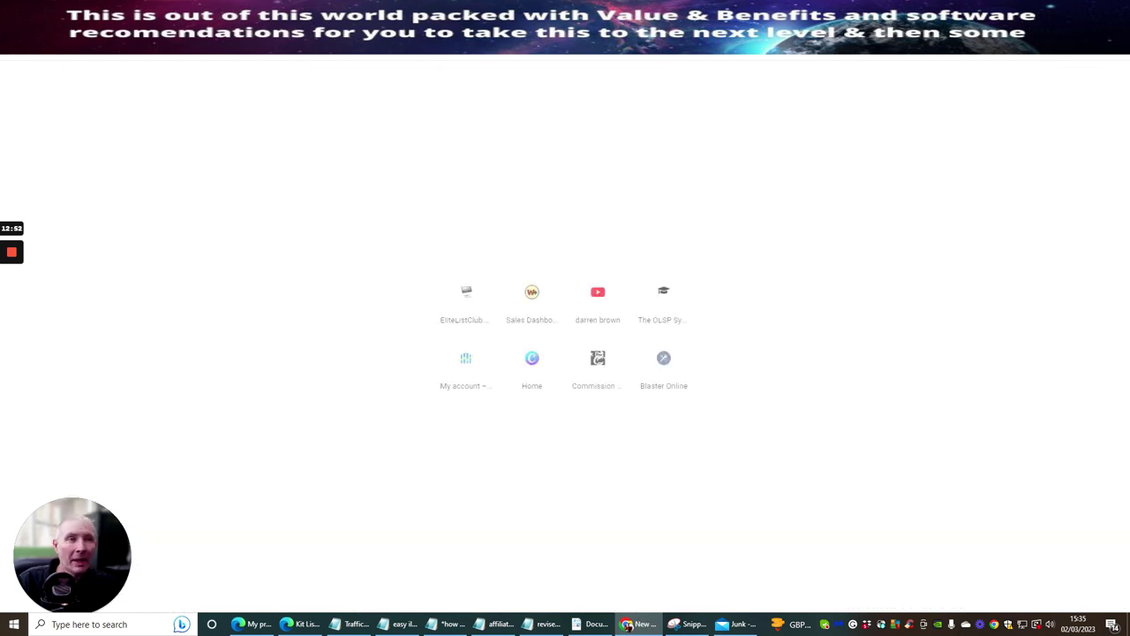
pyautogui.write('google')
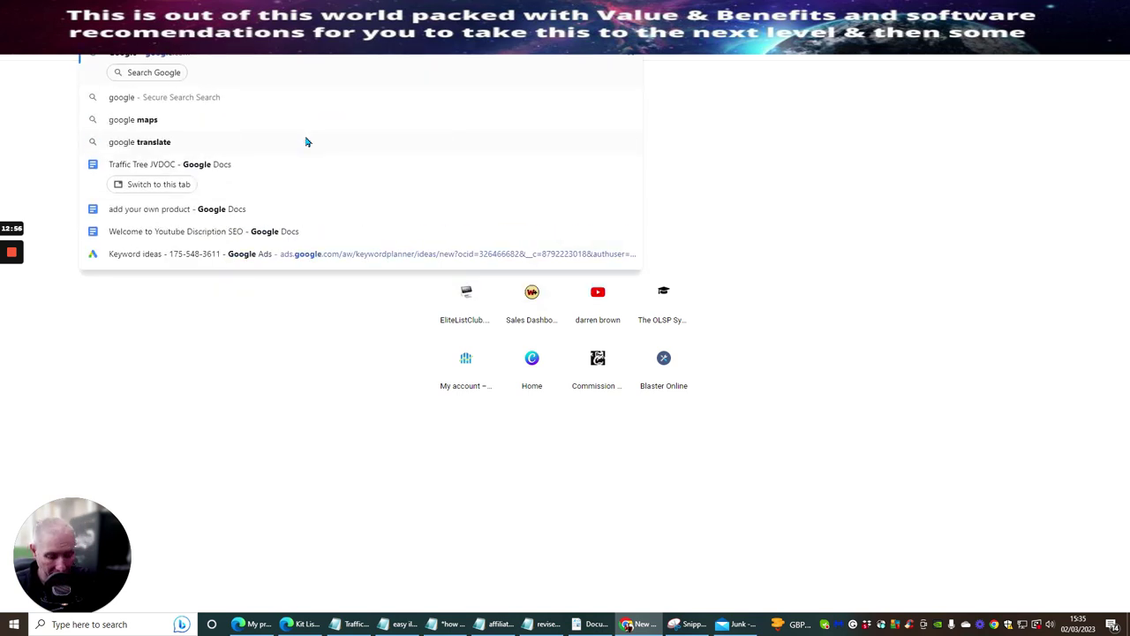
pyautogui.write('.com')
pyautogui.press('Return')
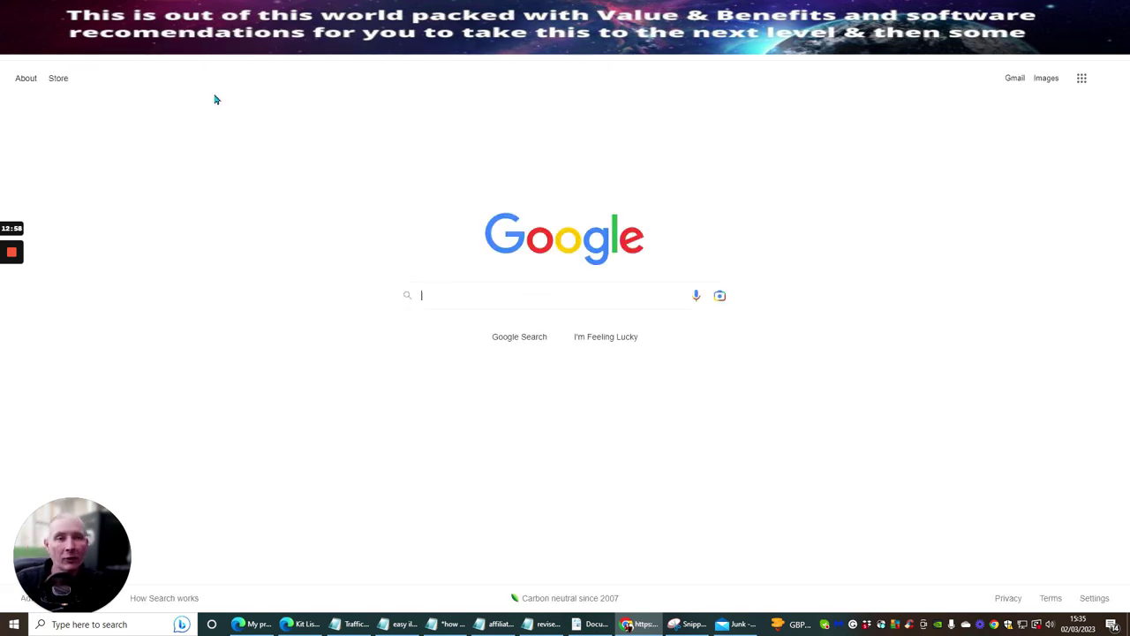
pyautogui.rightClick(464, 297)
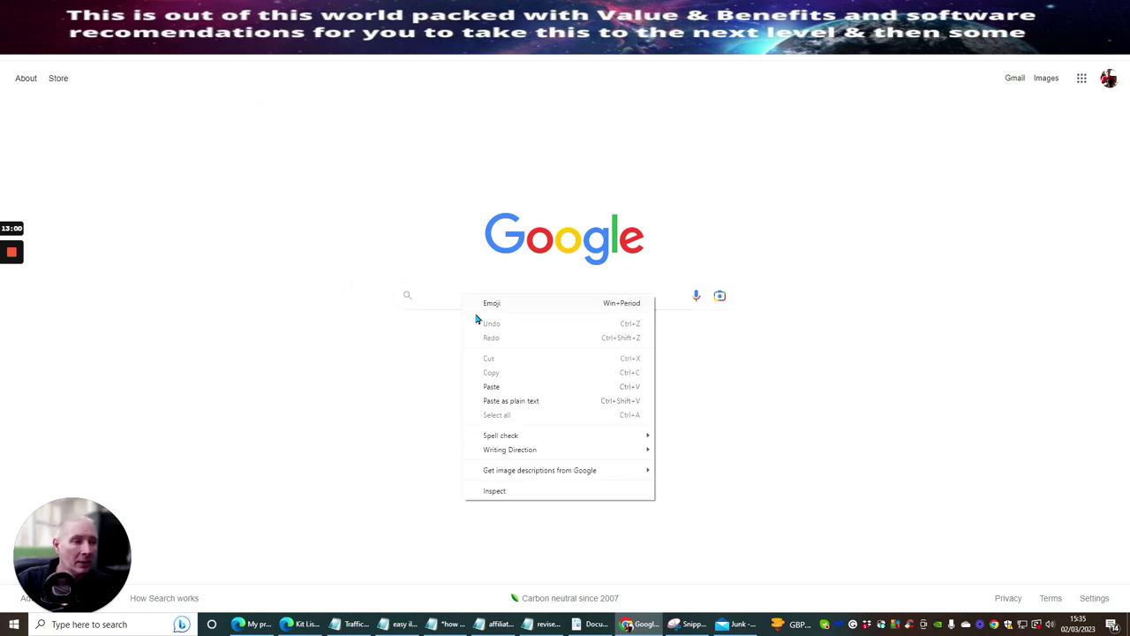
pyautogui.click(484, 402)
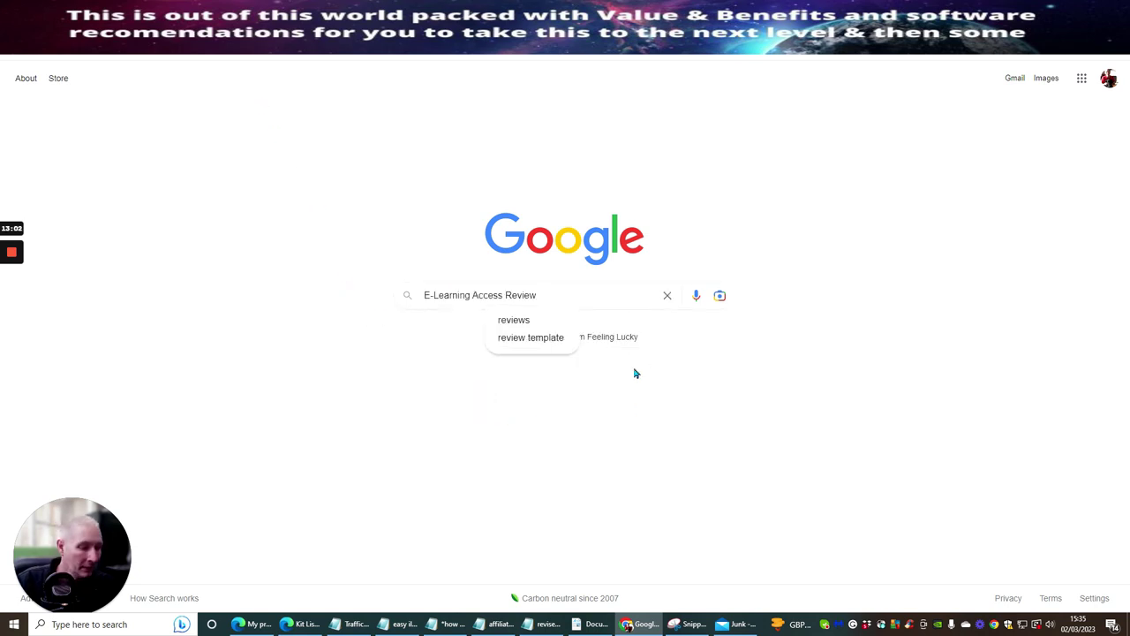
pyautogui.press('Return')
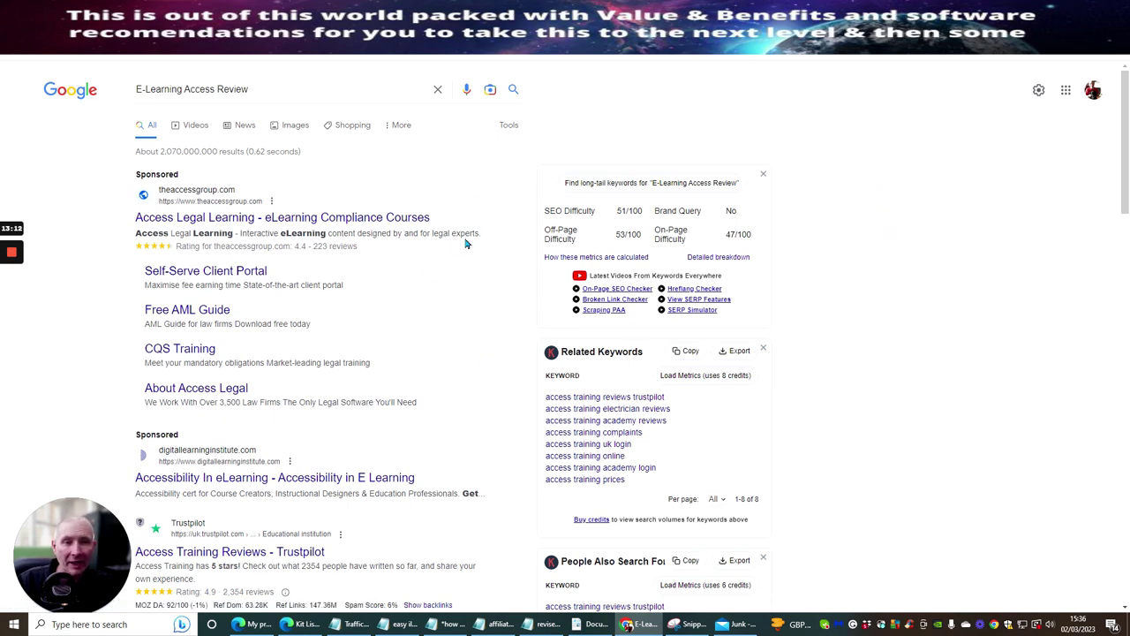
# Examine the first page of search results for the phrase, down to the related searches and back to the beginning.
pyautogui.scroll(-7, 459, 186)
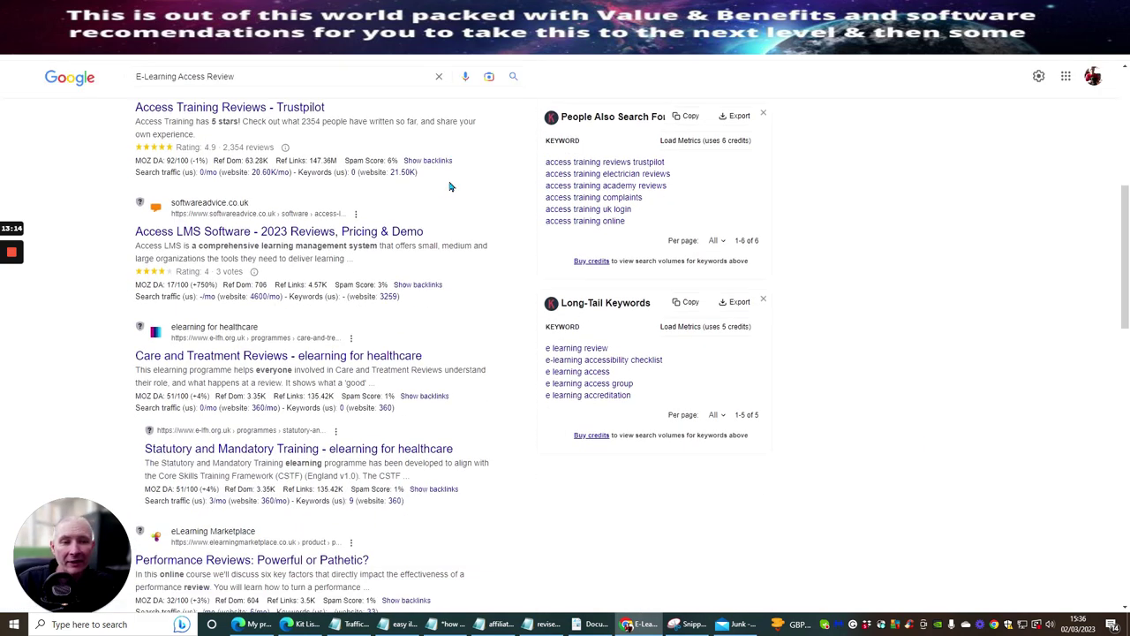
pyautogui.scroll(-5, 453, 184)
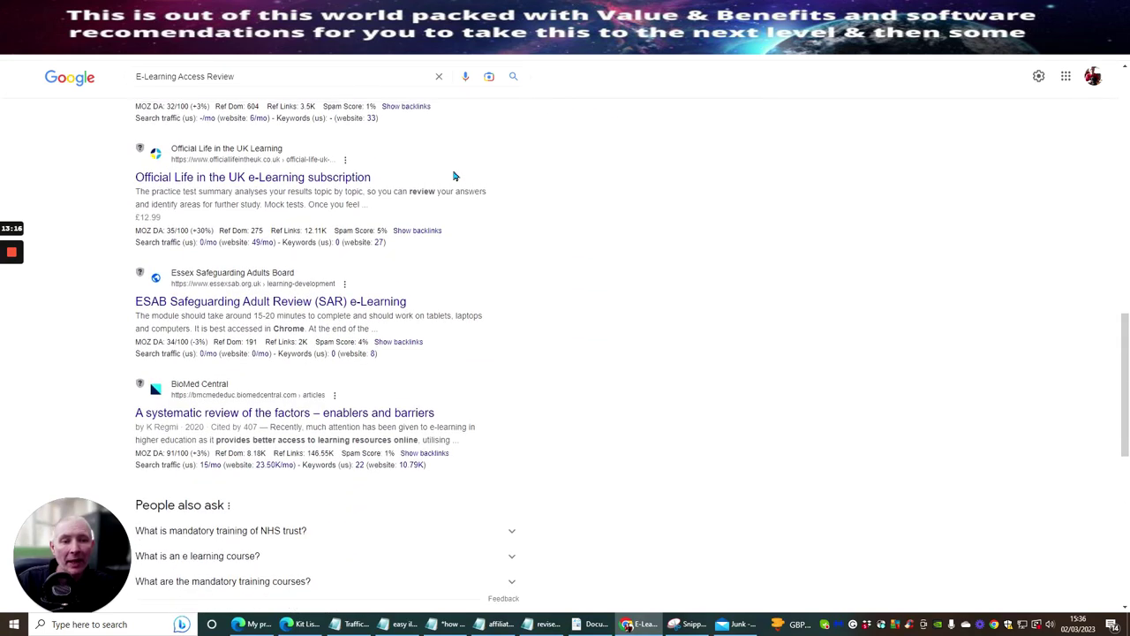
pyautogui.scroll(-3, 455, 184)
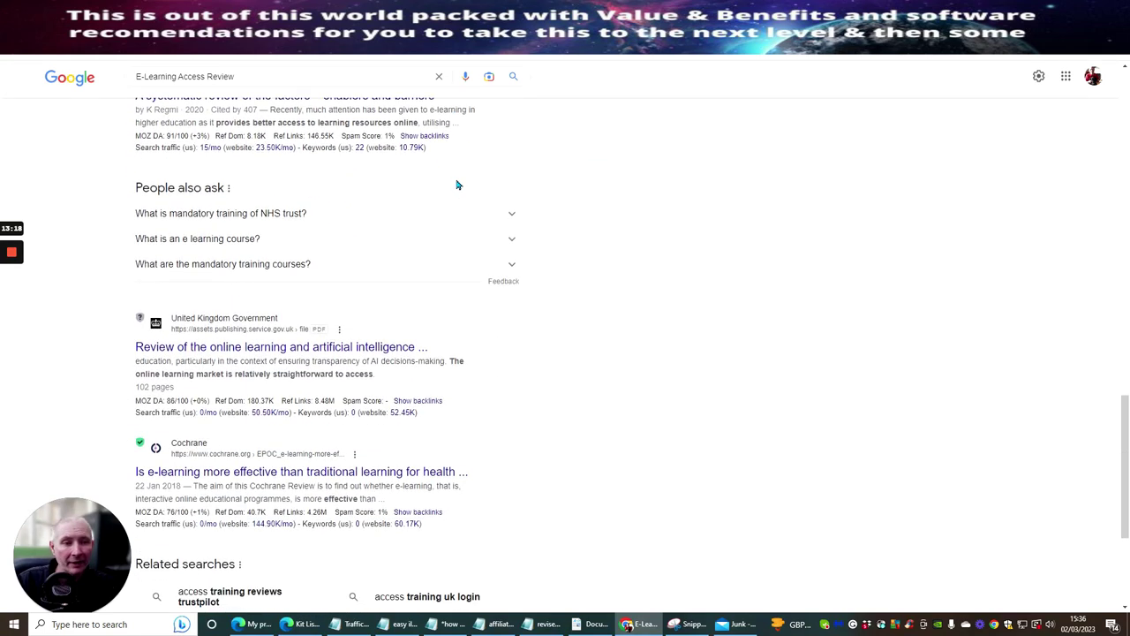
pyautogui.scroll(-3, 510, 197)
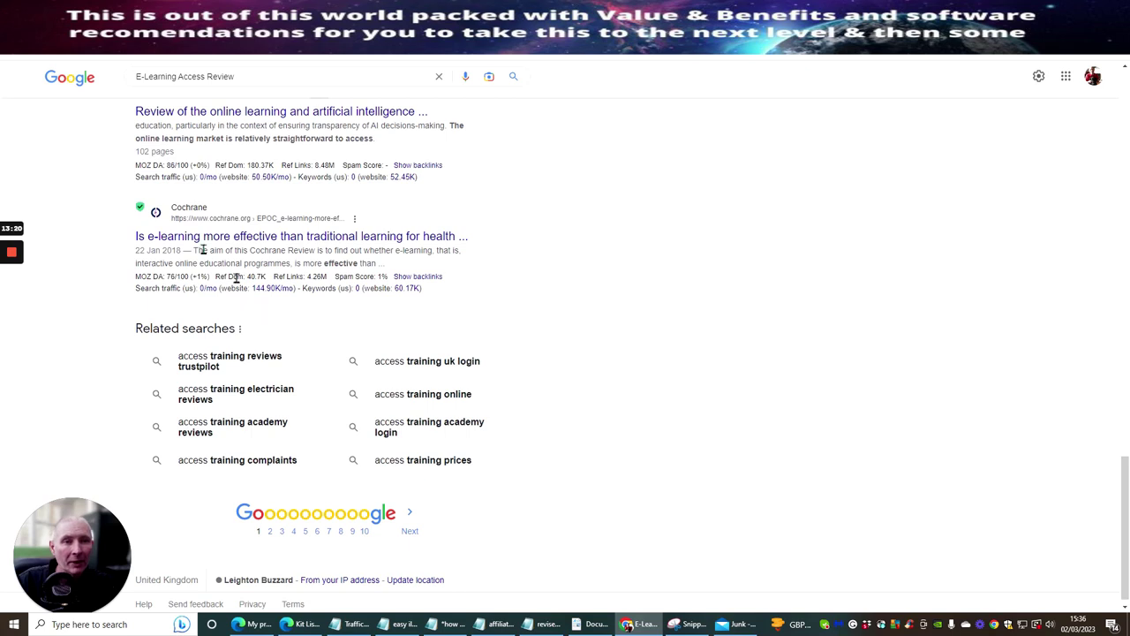
pyautogui.scroll(-1, 535, 261)
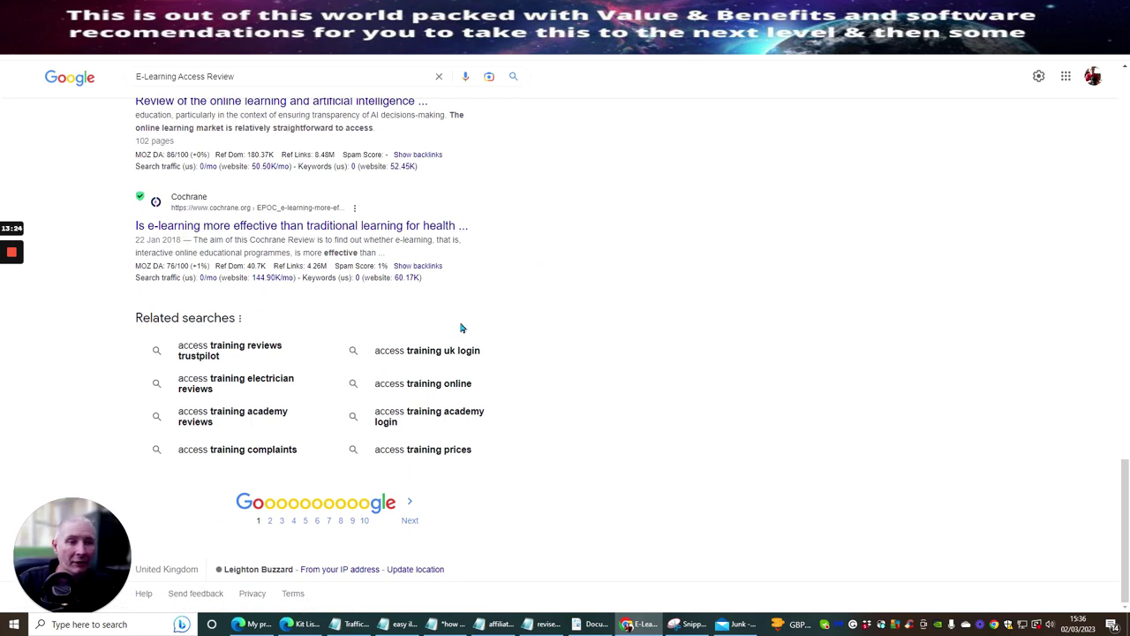
pyautogui.scroll(5, 485, 371)
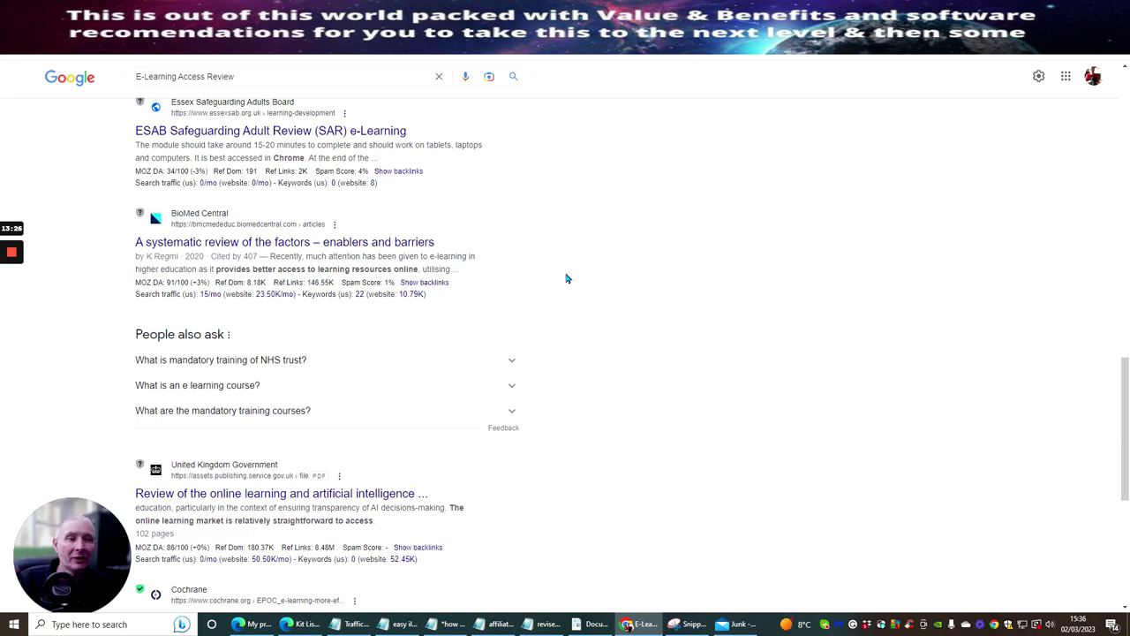
pyautogui.scroll(7, 504, 338)
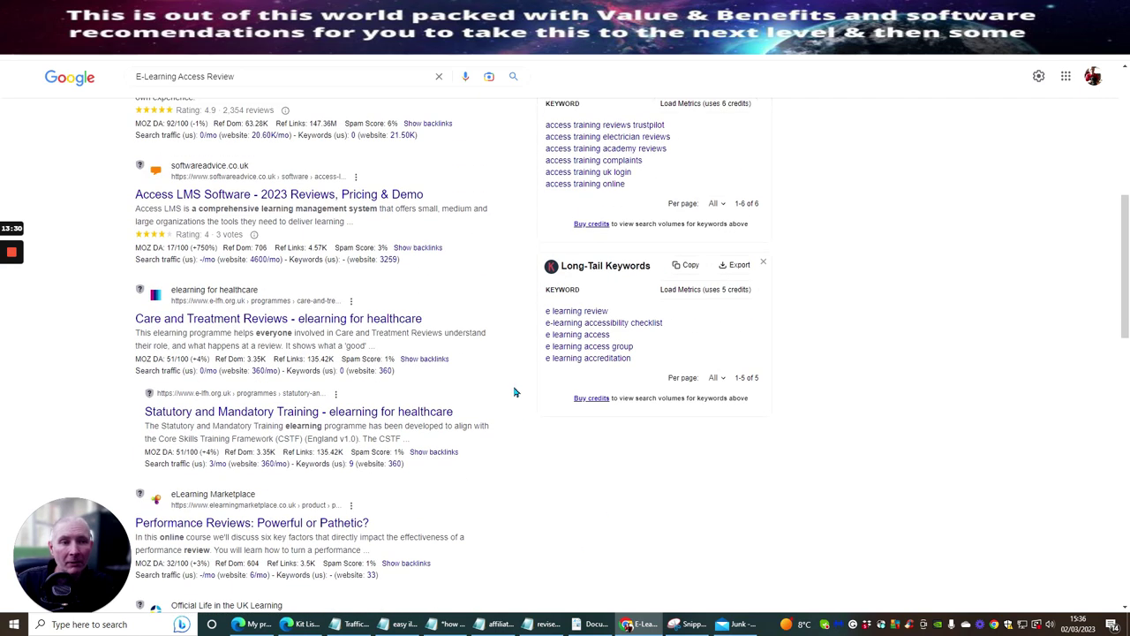
pyautogui.scroll(4, 510, 395)
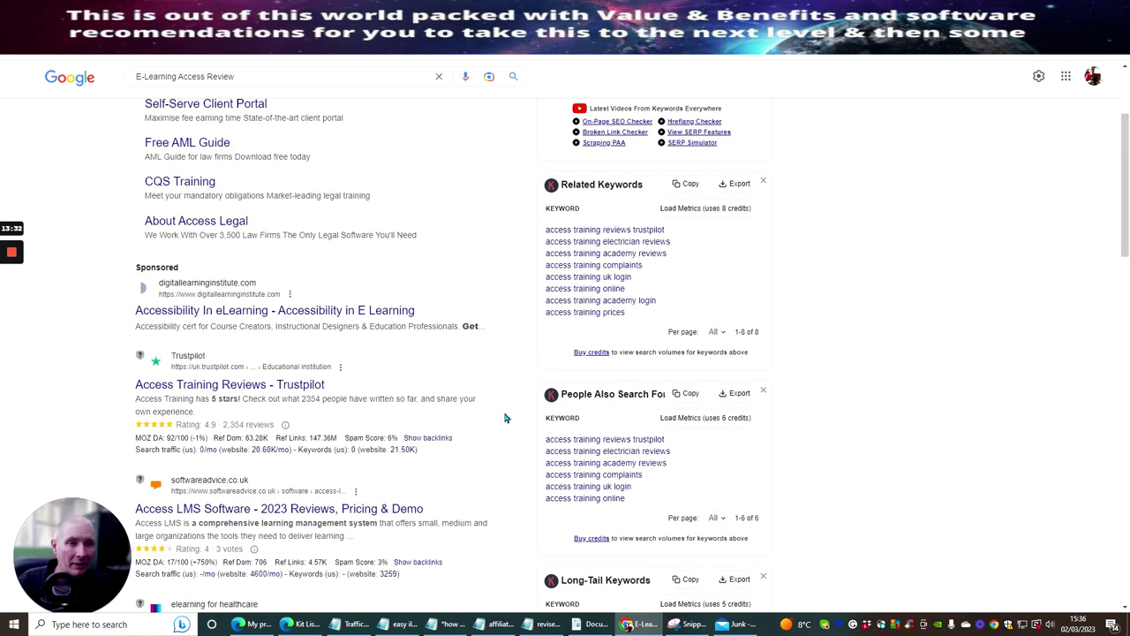
pyautogui.scroll(2, 489, 415)
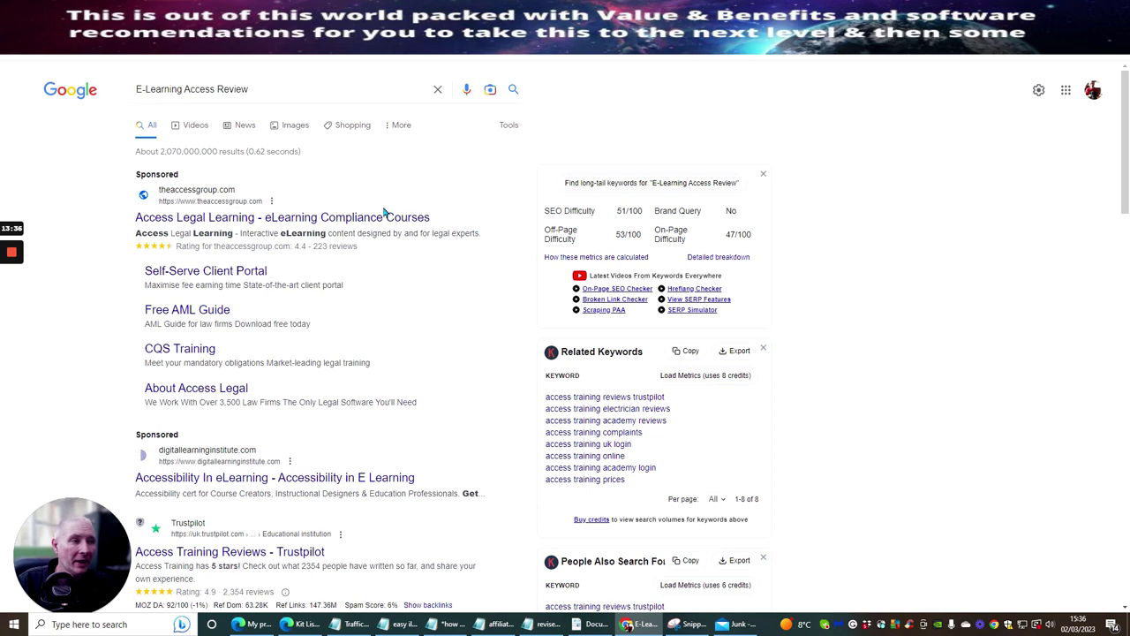
# Put "traffic tree" before the phrase, search for "traffic tree E-Learning Access Review", and look through the results.
pyautogui.click(136, 90)
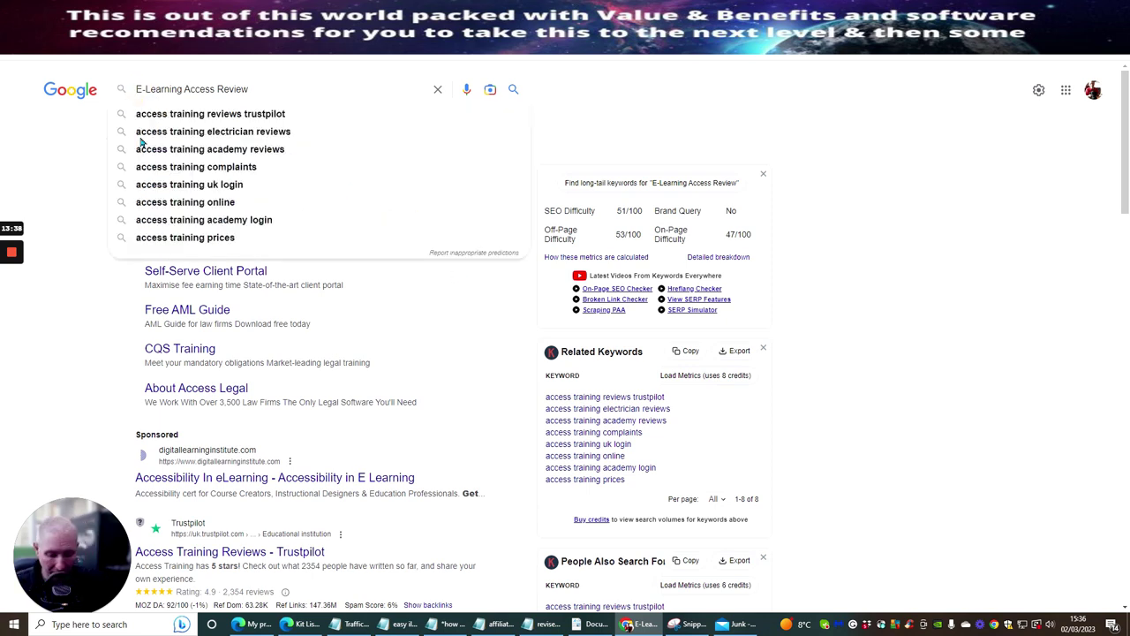
pyautogui.write('traffic tree')
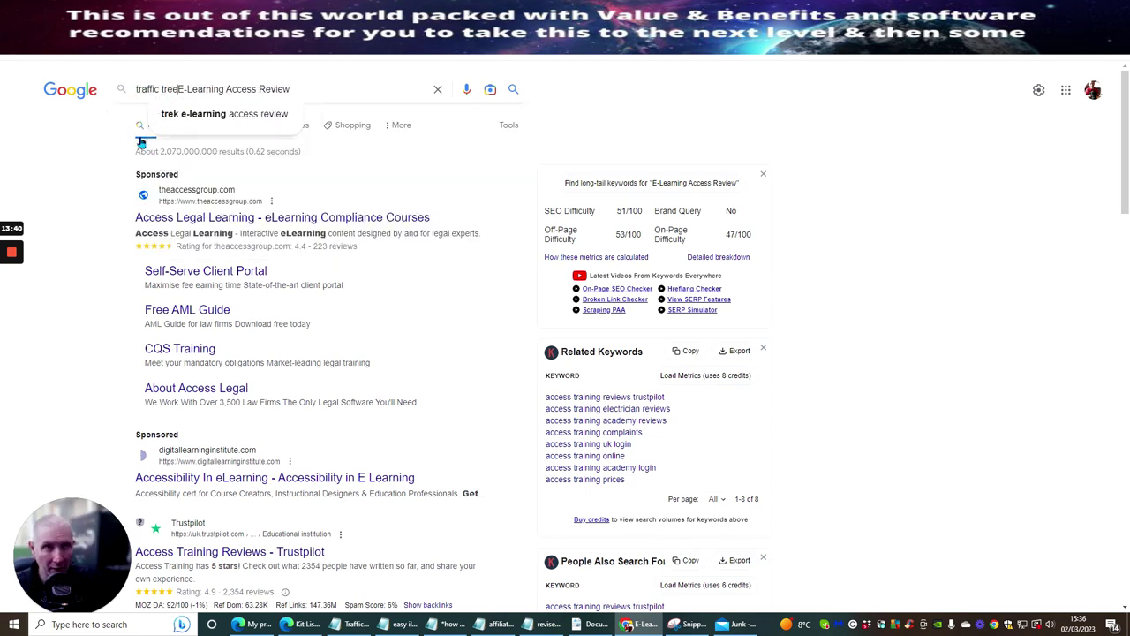
pyautogui.press('Return')
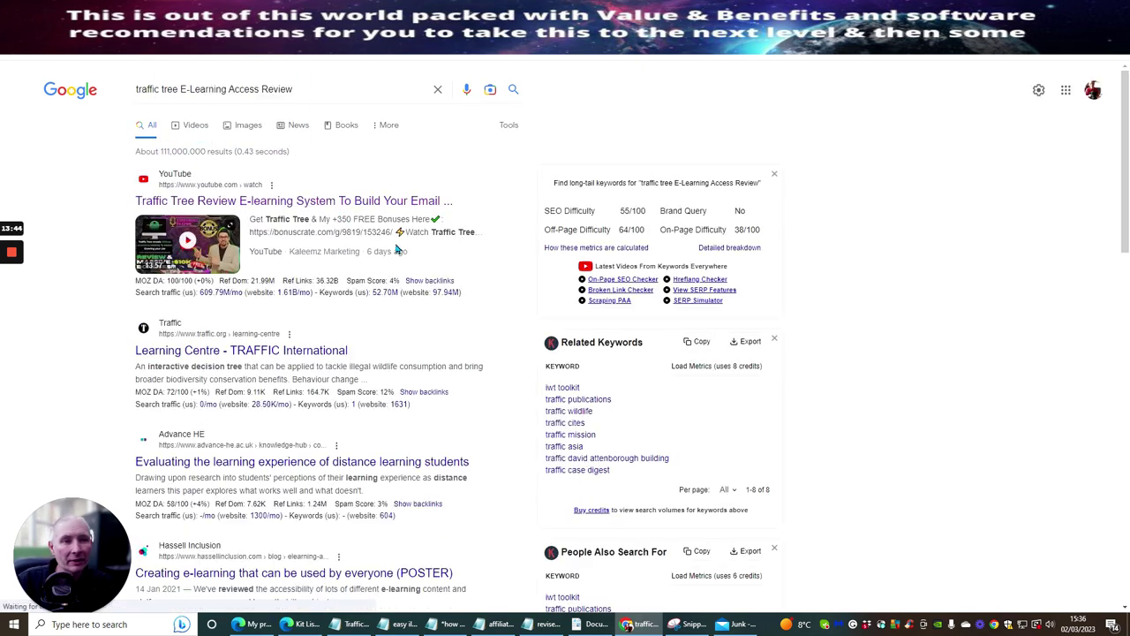
pyautogui.scroll(-2, 432, 221)
pyautogui.scroll(-7, 432, 221)
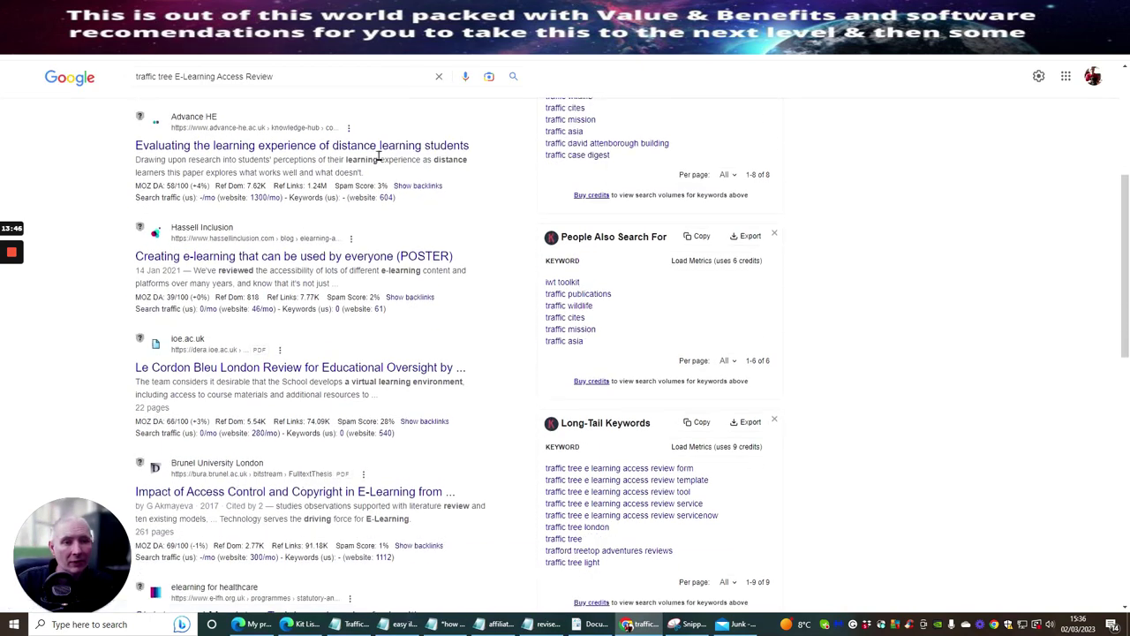
pyautogui.scroll(-5, 385, 189)
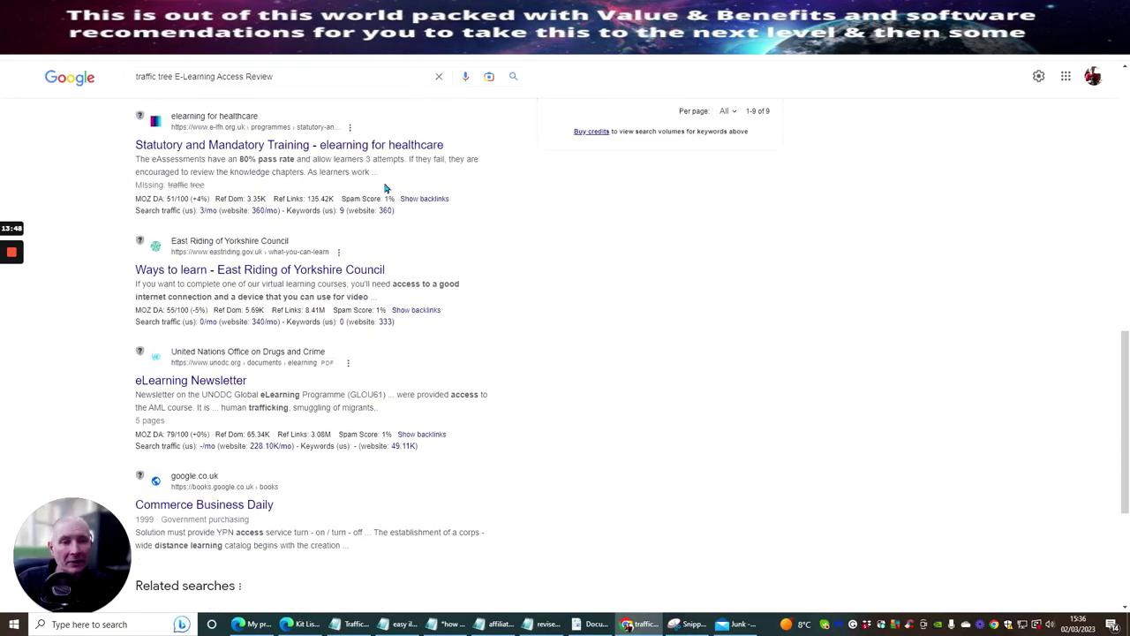
pyautogui.scroll(12, 415, 234)
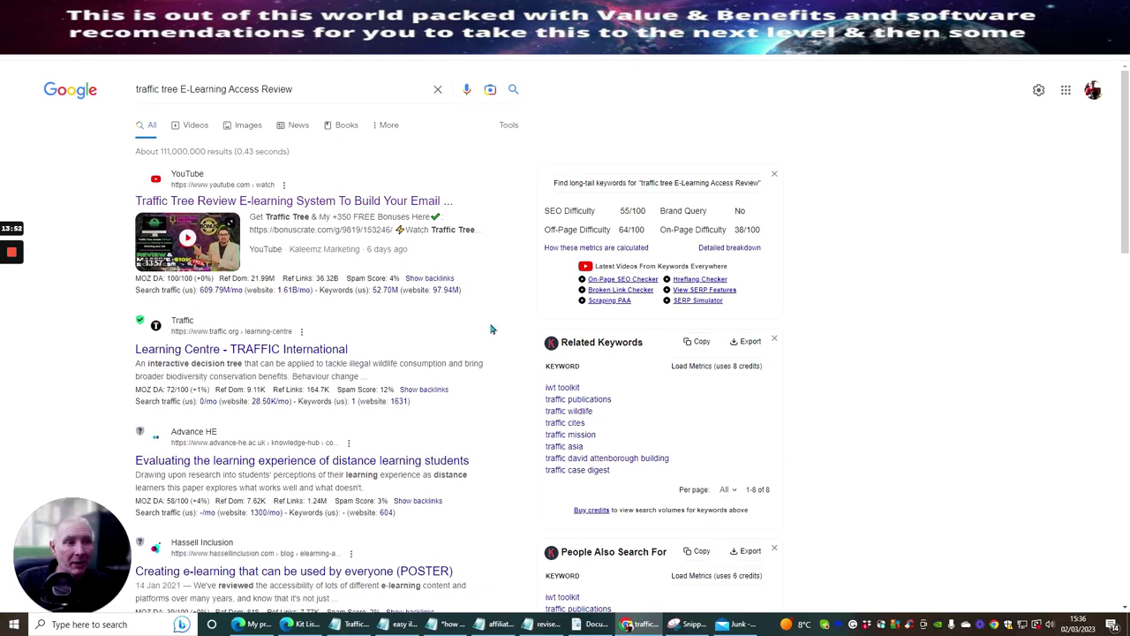
# Close the Google search tab and highlight the text of the 00:00 and 00.51 timestamp lines in the video description.
pyautogui.hotkey('ctrl', 'w')
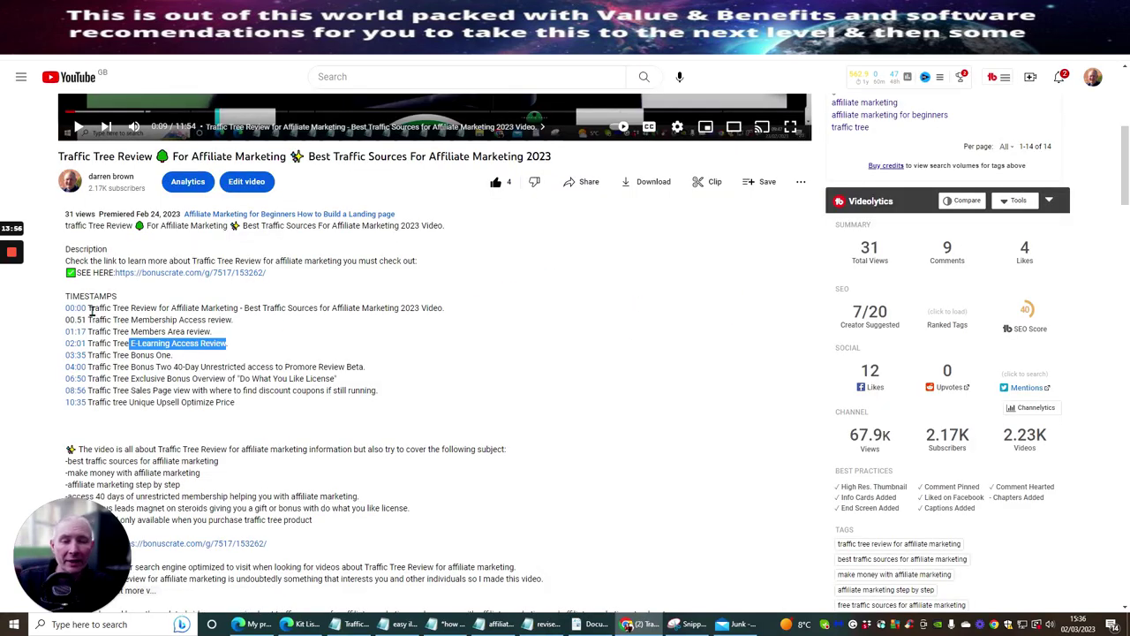
pyautogui.moveTo(112, 308); pyautogui.dragTo(429, 328)
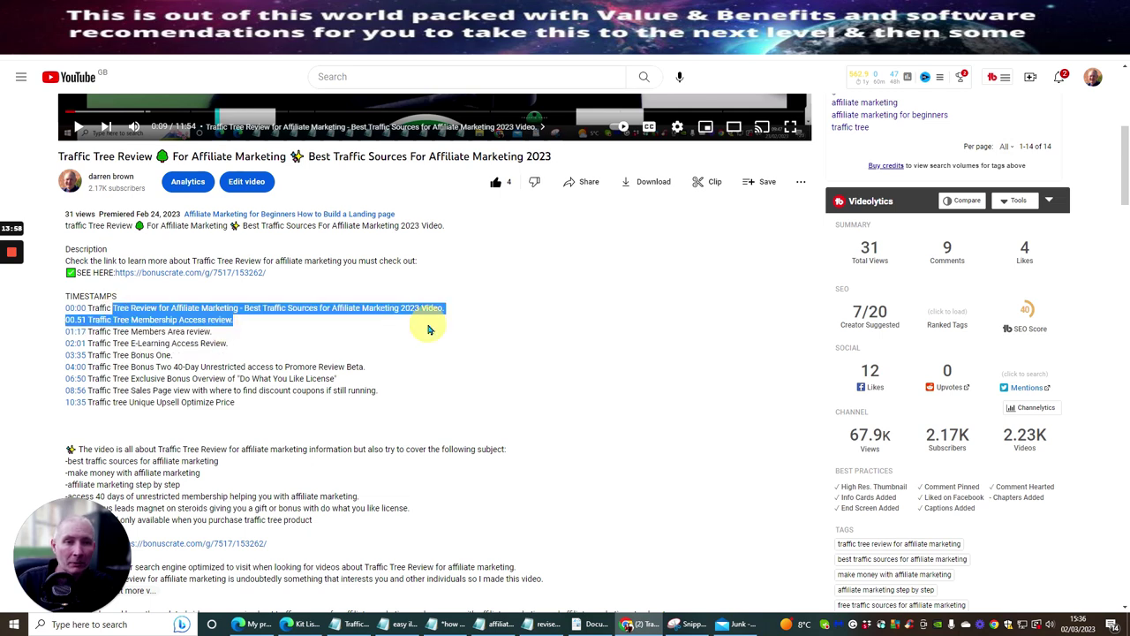
# Highlight parts of the 02:01 to 10:35 timestamp lines in the Traffic Tree video description, then clear the selection and view the section below.
pyautogui.moveTo(199, 343); pyautogui.dragTo(144, 402)
pyautogui.moveTo(273, 391); pyautogui.dragTo(171, 392)
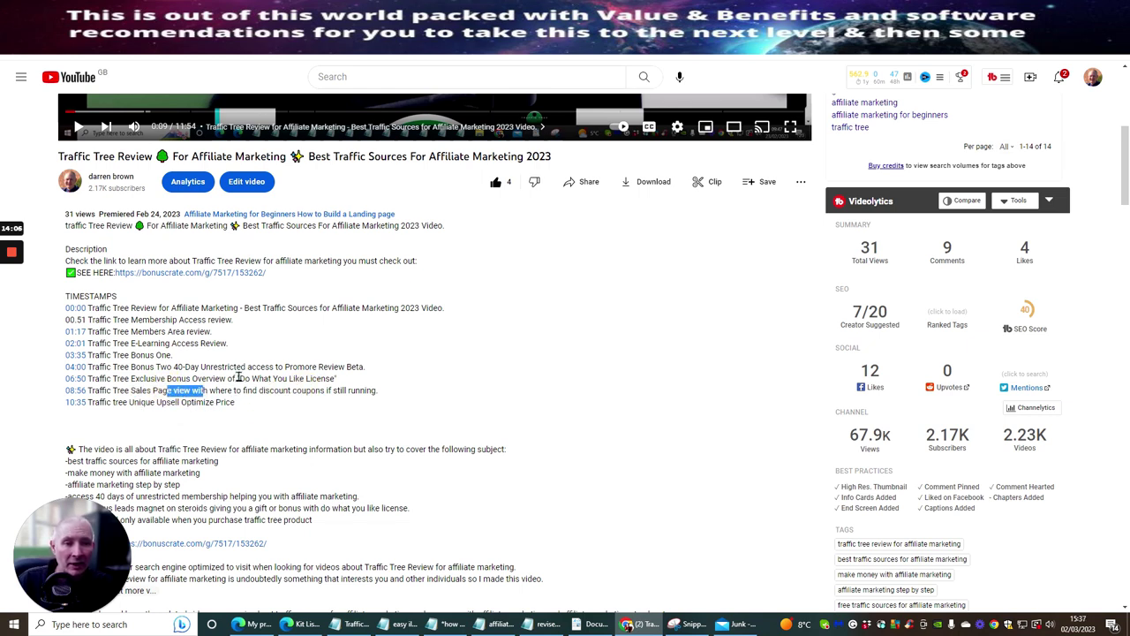
pyautogui.moveTo(255, 366); pyautogui.dragTo(284, 366)
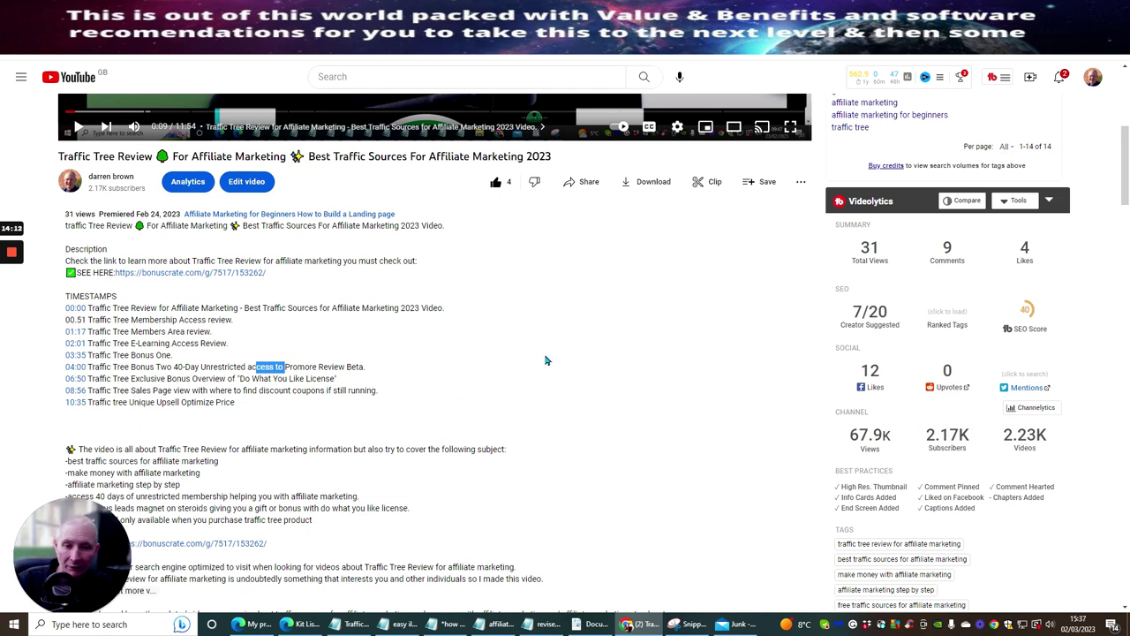
pyautogui.click(553, 315)
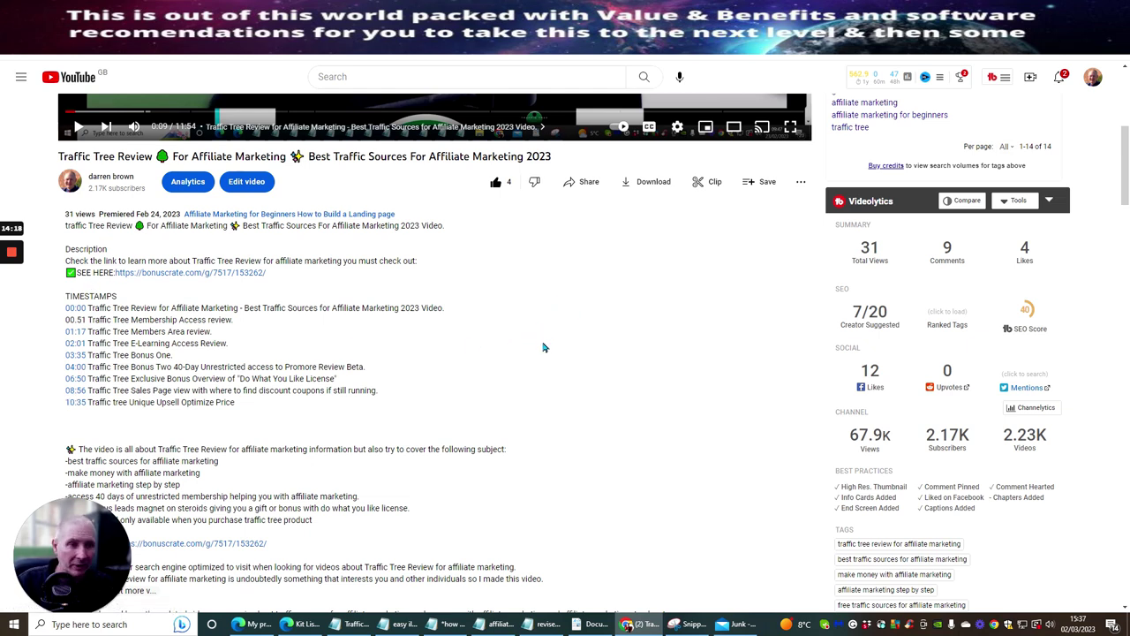
pyautogui.scroll(5, 544, 347)
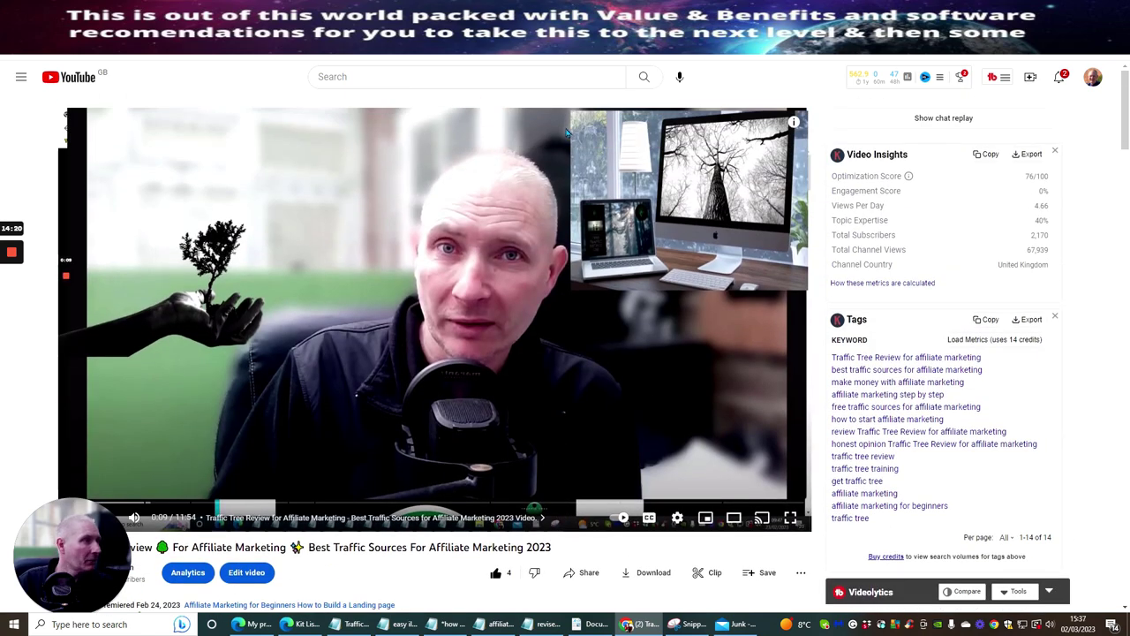
pyautogui.scroll(-10, 567, 132)
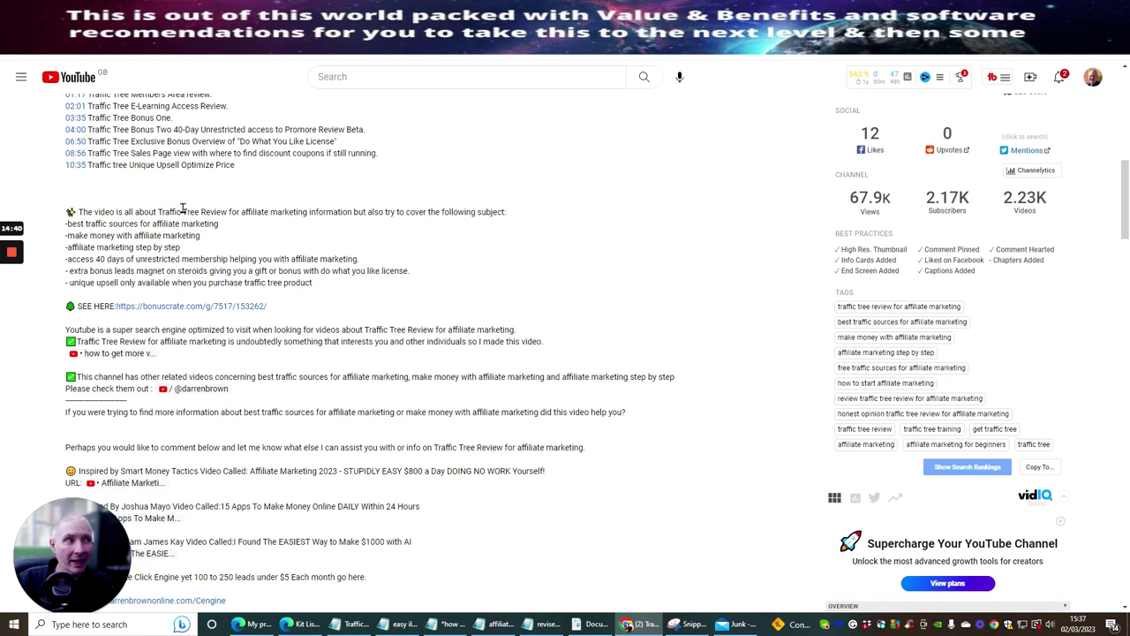
# Switch to the Untapped Traffic video's details in YouTube Studio and highlight the keyword paragraph between the divider lines of its description.
pyautogui.hotkey('alt', 'Left')
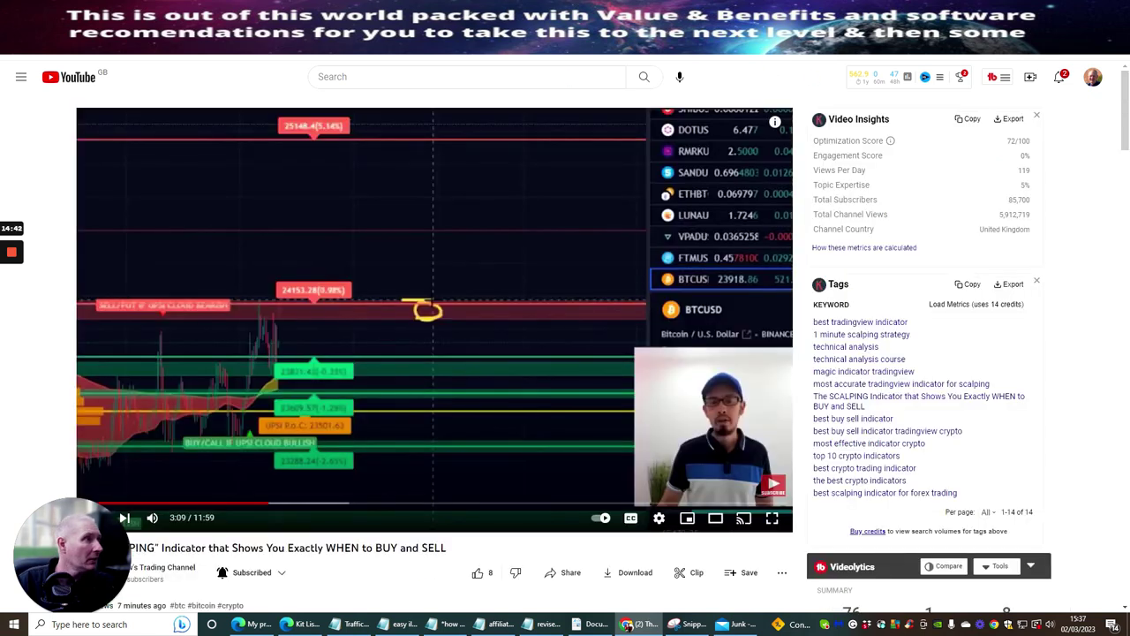
pyautogui.hotkey('alt', 'Right')
pyautogui.tripleClick(336, 438)
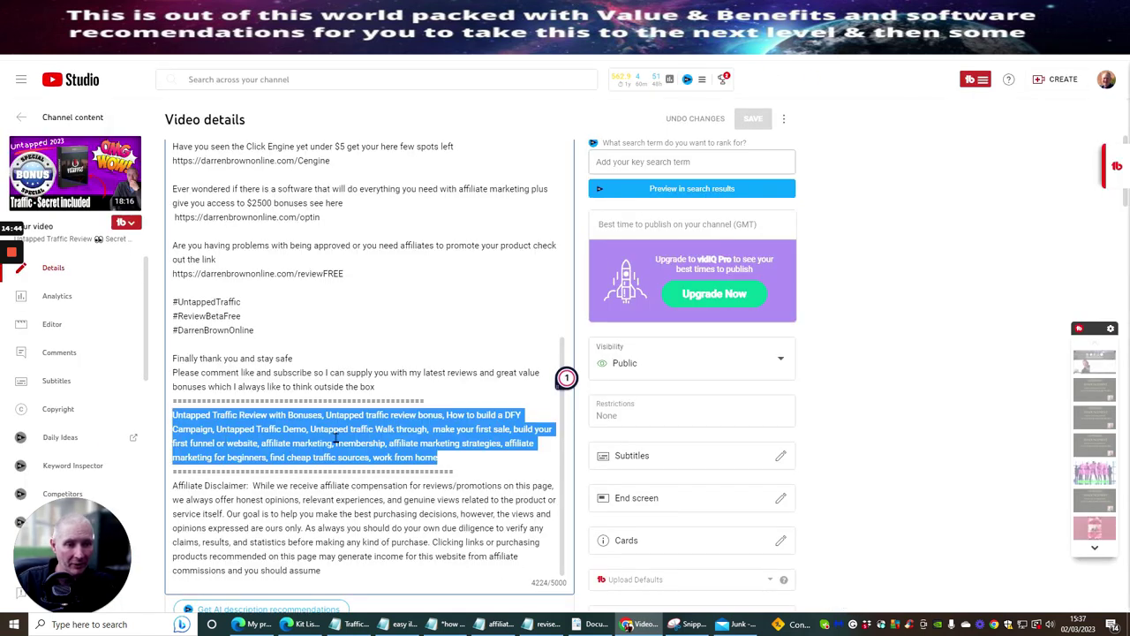
pyautogui.click(455, 331)
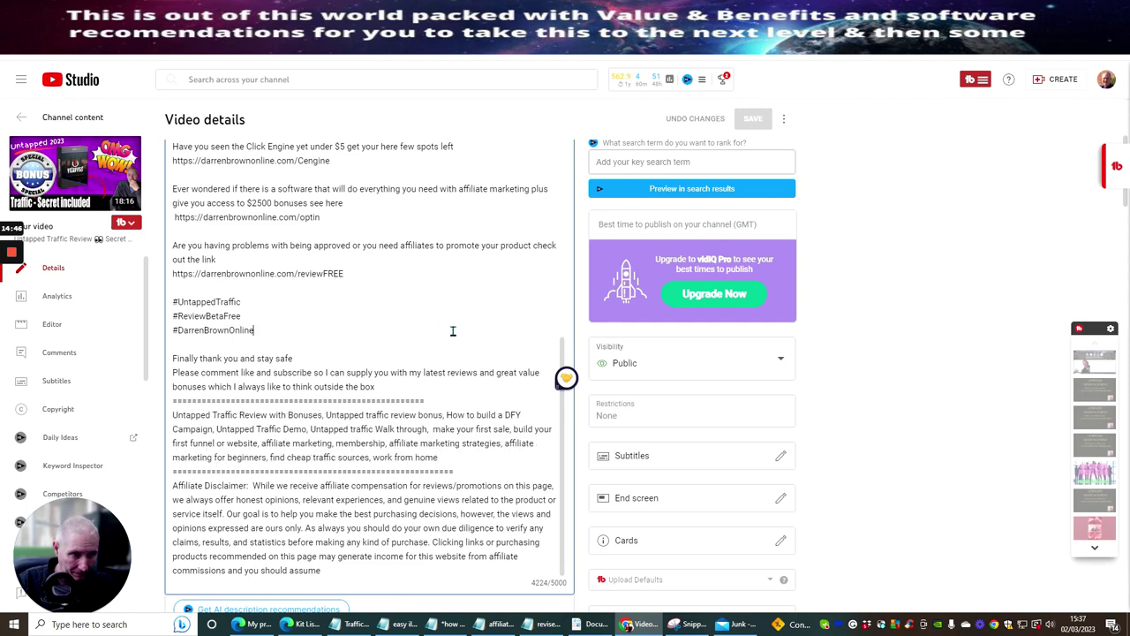
pyautogui.click(173, 415)
pyautogui.tripleClick(173, 416)
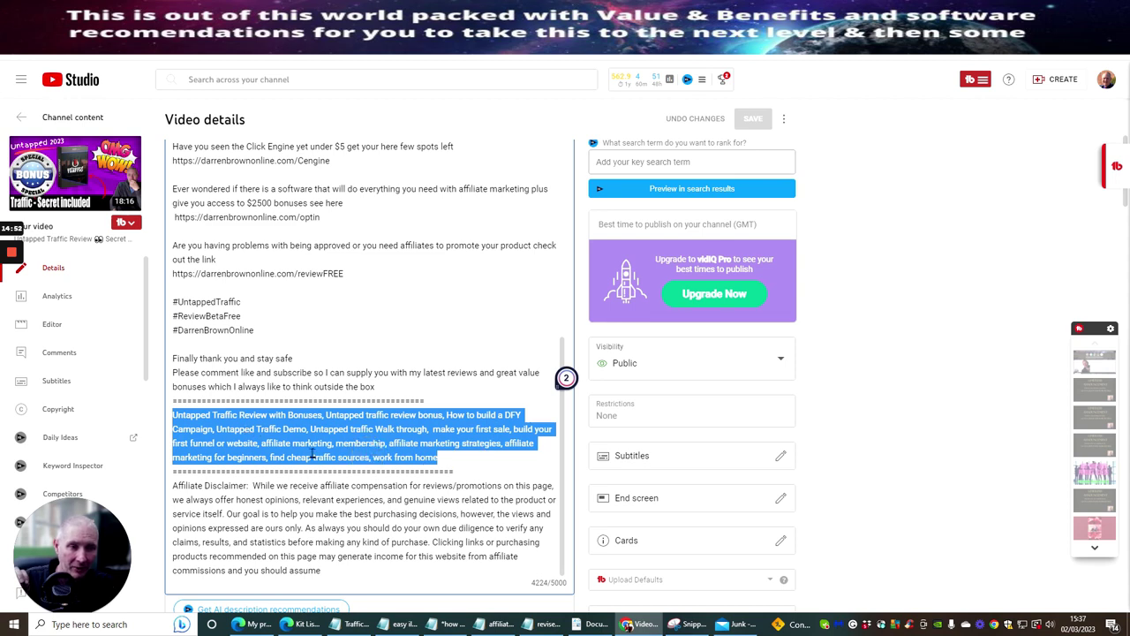
pyautogui.click(473, 392)
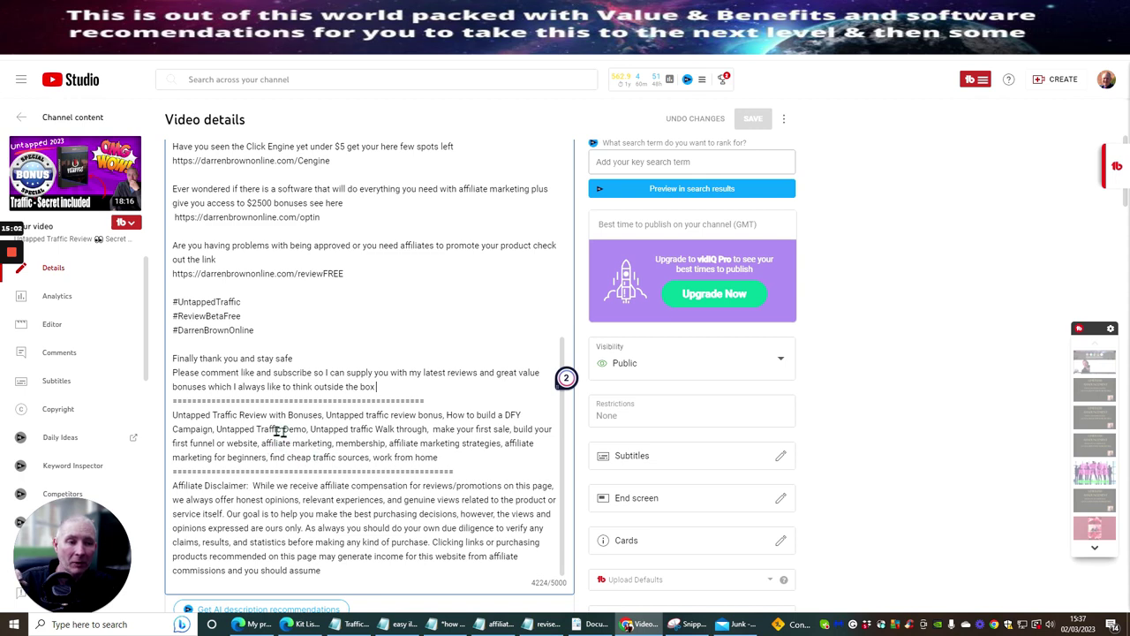
pyautogui.moveTo(272, 415); pyautogui.dragTo(448, 444)
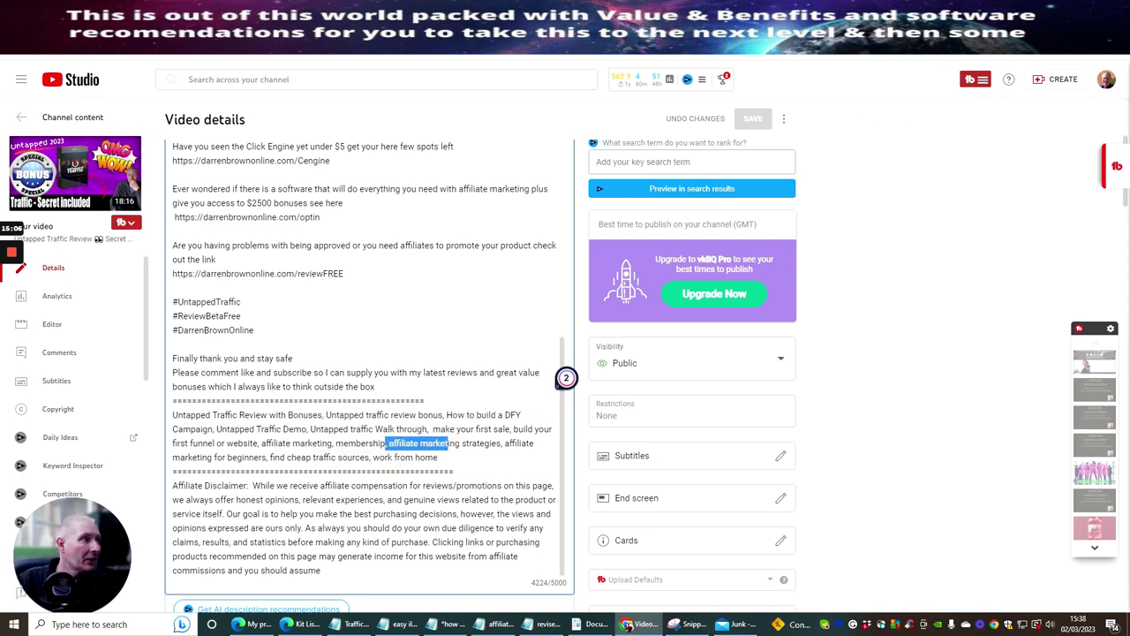
# Return to the Traffic Tree video page and highlight the "The video is all about" paragraph with its subject list.
pyautogui.hotkey('ctrl', 'Tab')
pyautogui.hotkey('ctrl', 'Tab')
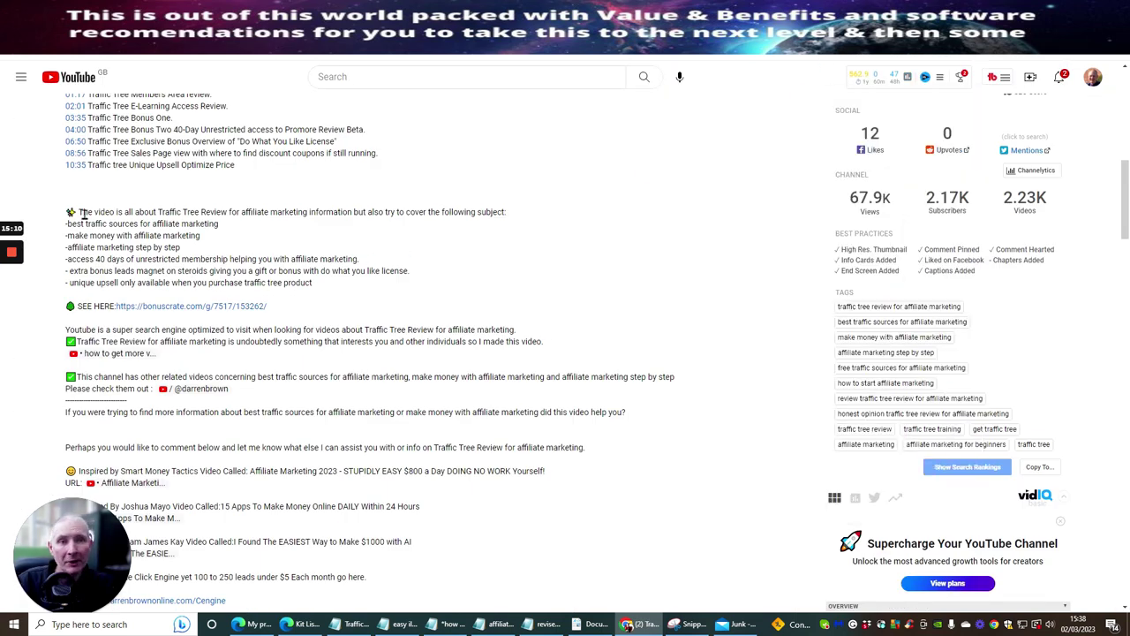
pyautogui.moveTo(80, 213); pyautogui.dragTo(170, 258)
pyautogui.click(325, 239)
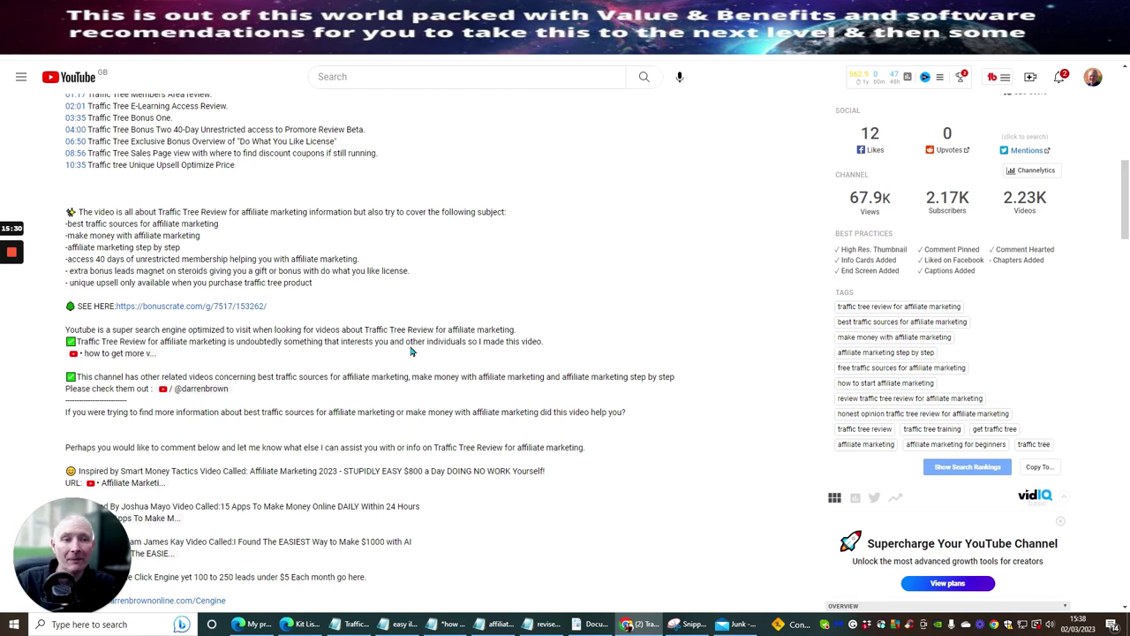
# Read the rest of the description, highlighting "Traffic Tree Review for affiliate marketing" in the comment invitation and the first "Inspired by" entry.
pyautogui.scroll(-3, 572, 281)
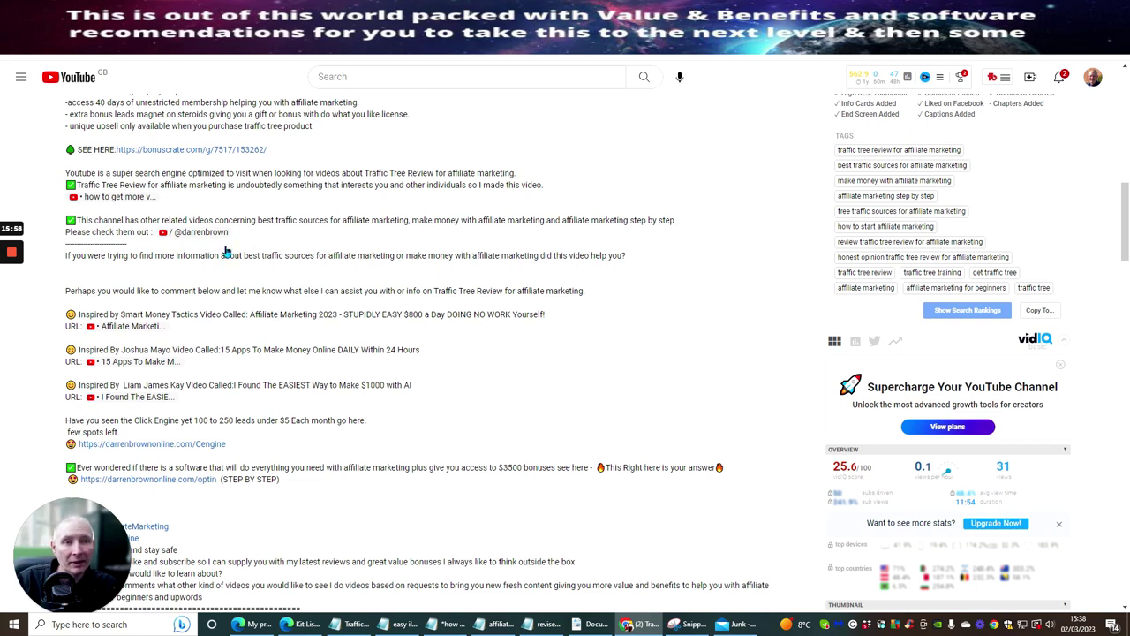
pyautogui.scroll(-3, 682, 256)
pyautogui.scroll(3, 265, 212)
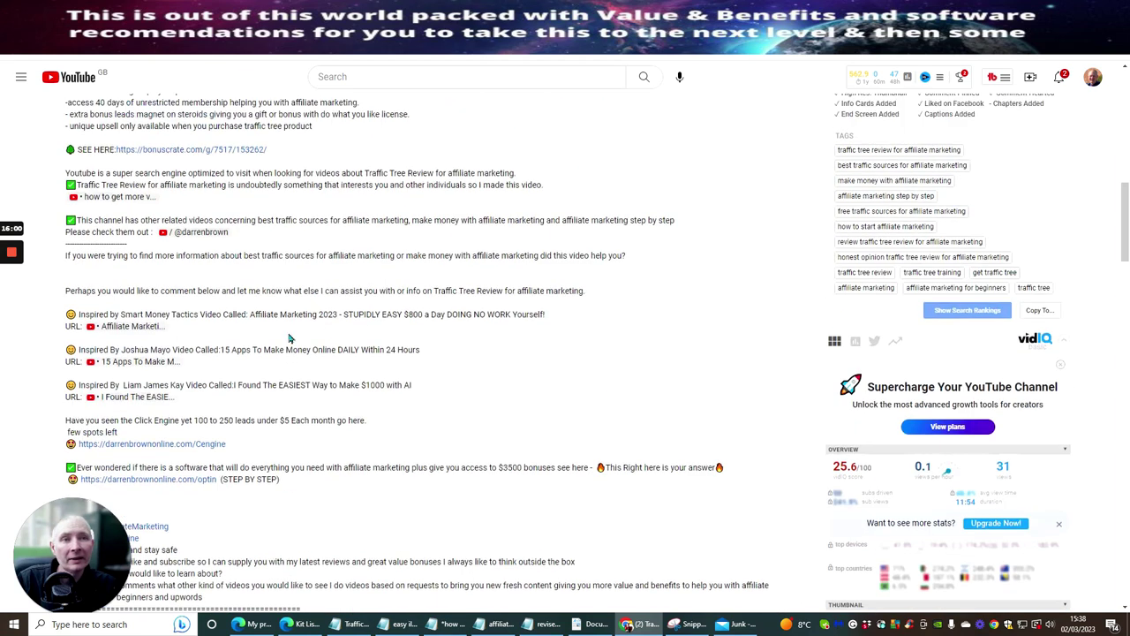
pyautogui.scroll(-1, 403, 342)
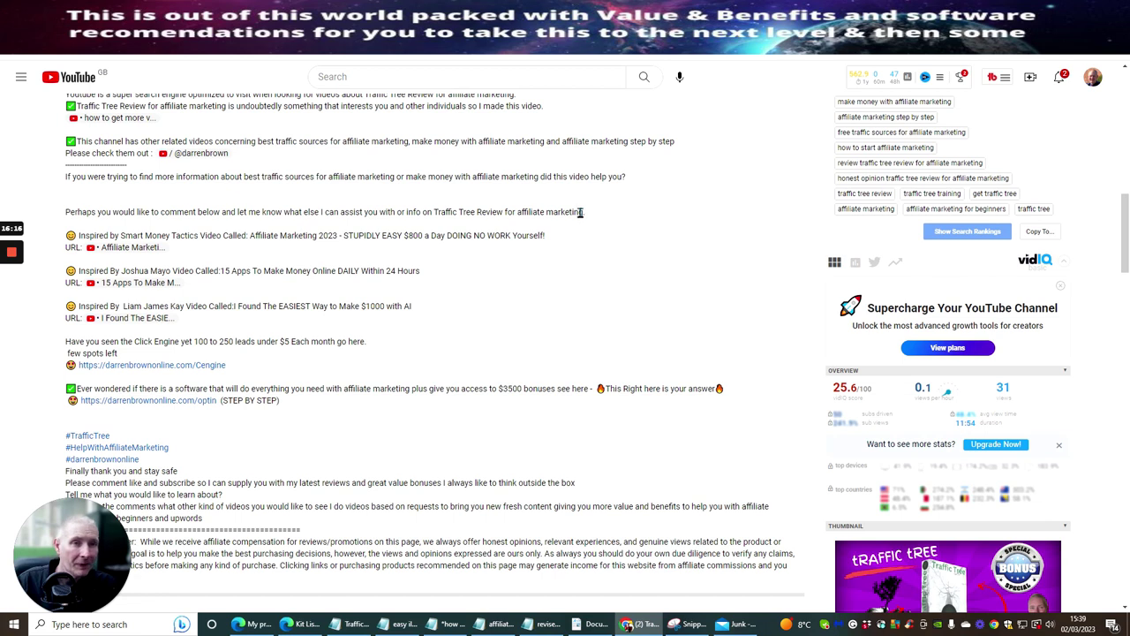
pyautogui.moveTo(581, 212); pyautogui.dragTo(419, 212)
pyautogui.click(618, 202)
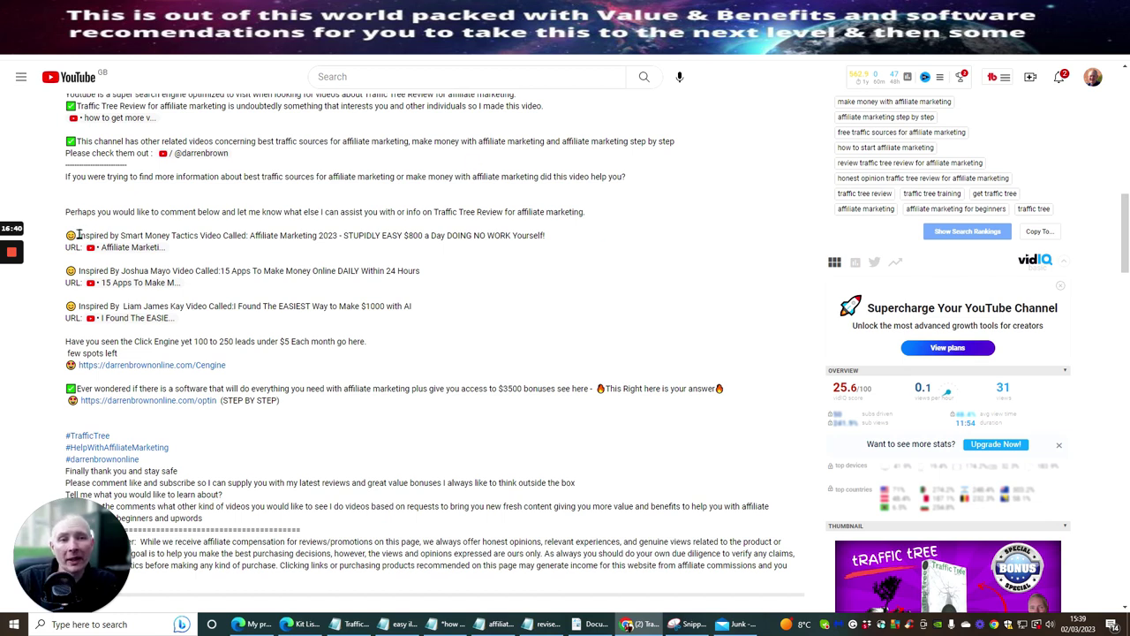
pyautogui.moveTo(77, 235); pyautogui.dragTo(209, 255)
pyautogui.click(209, 255)
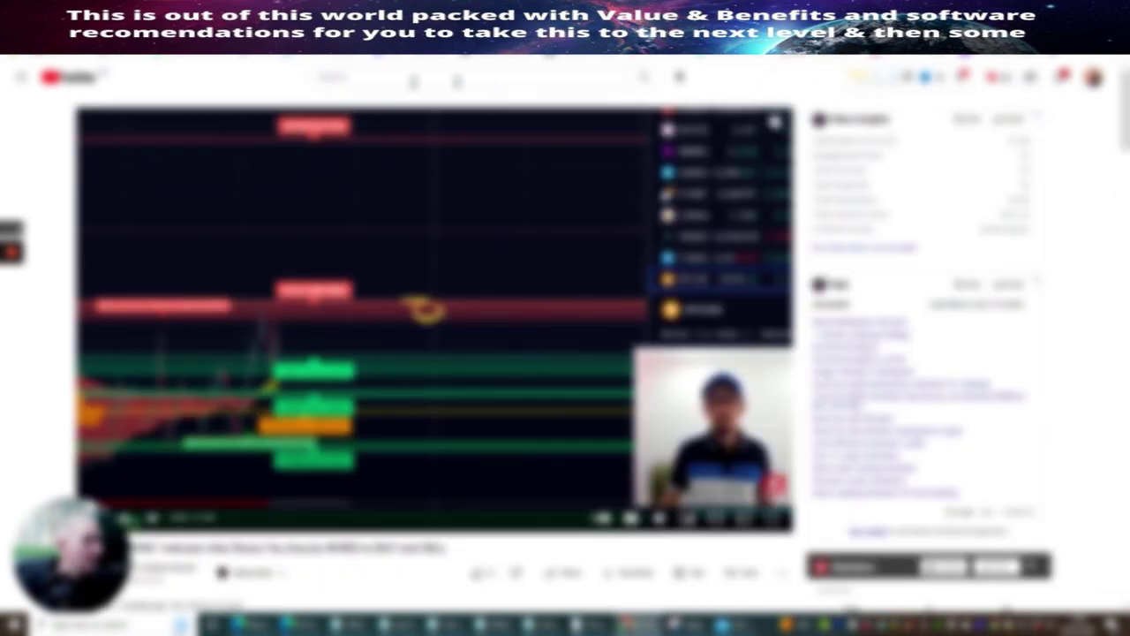
# Switch to the trading indicator video's page, search YouTube for "best side hustle 2023" and look over the first results.
pyautogui.click(396, 78)
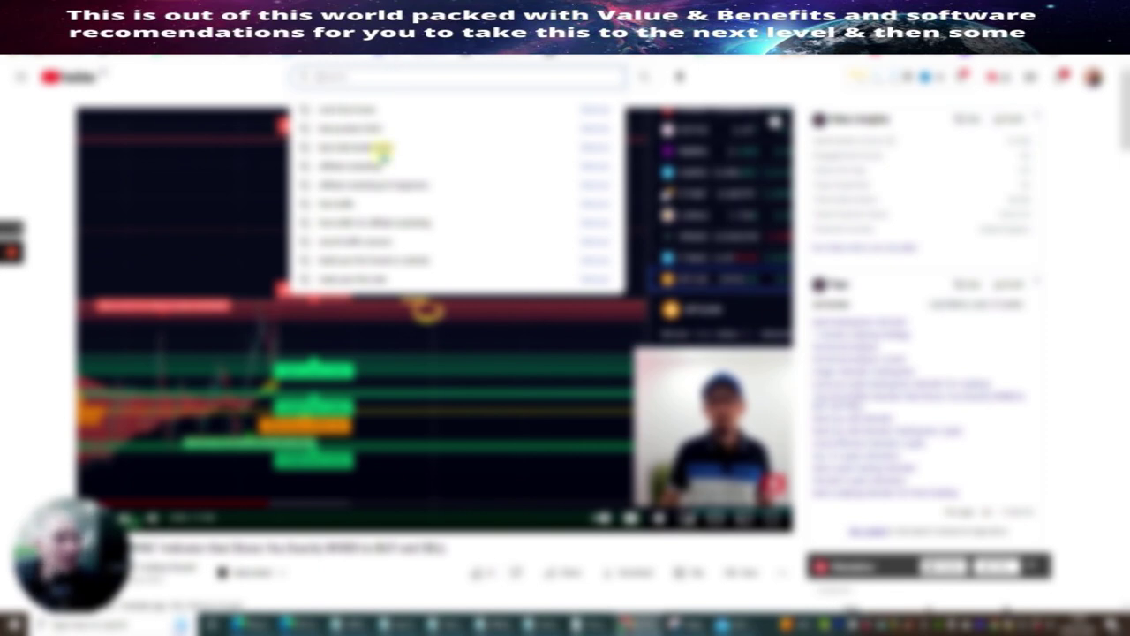
pyautogui.click(380, 148)
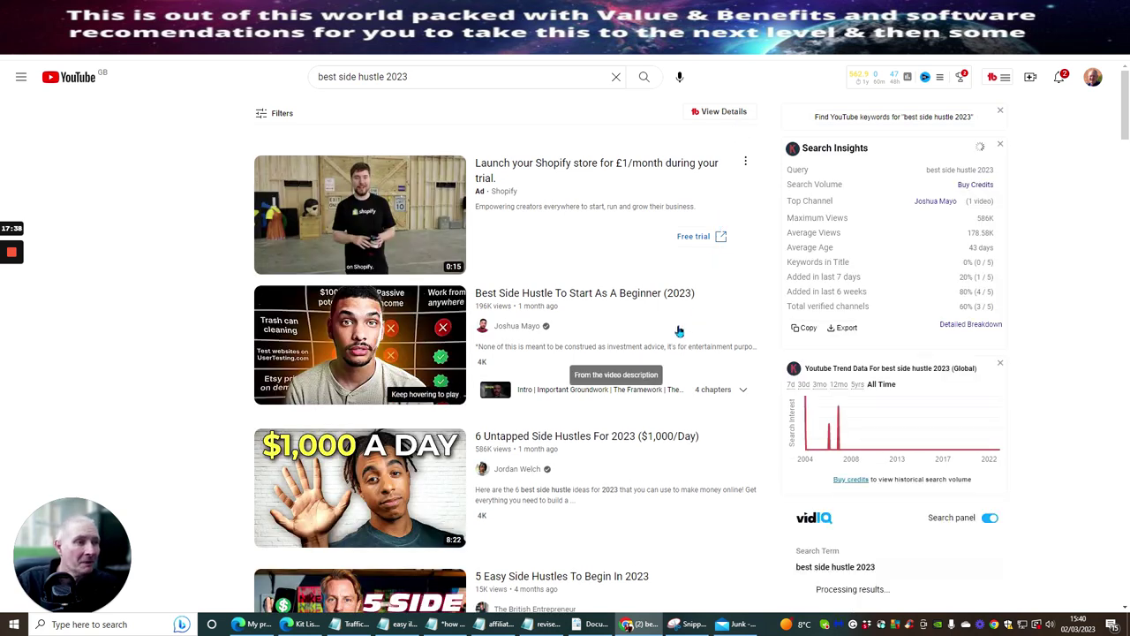
pyautogui.scroll(-4, 442, 247)
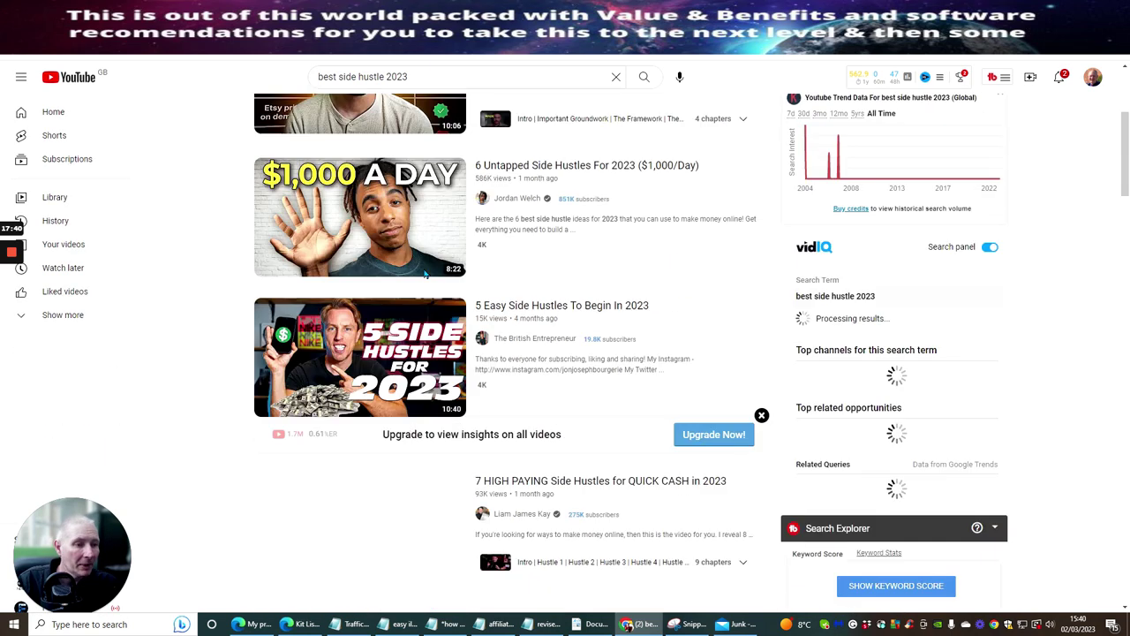
pyautogui.scroll(4, 421, 273)
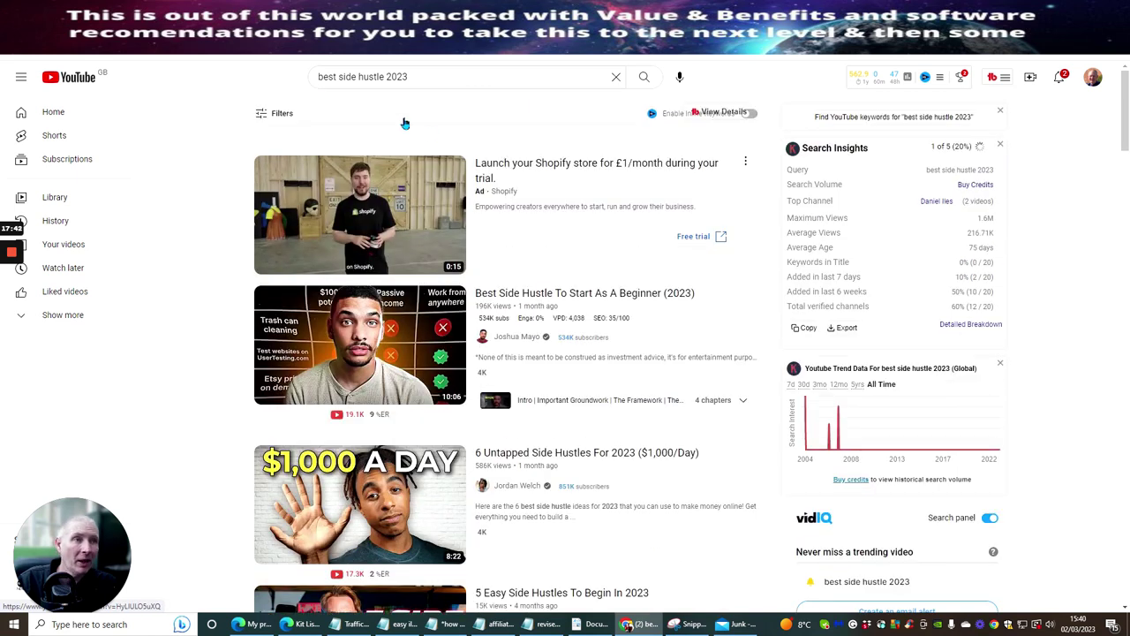
# Filter the search results to videos uploaded this week and sort them by view count.
pyautogui.click(274, 114)
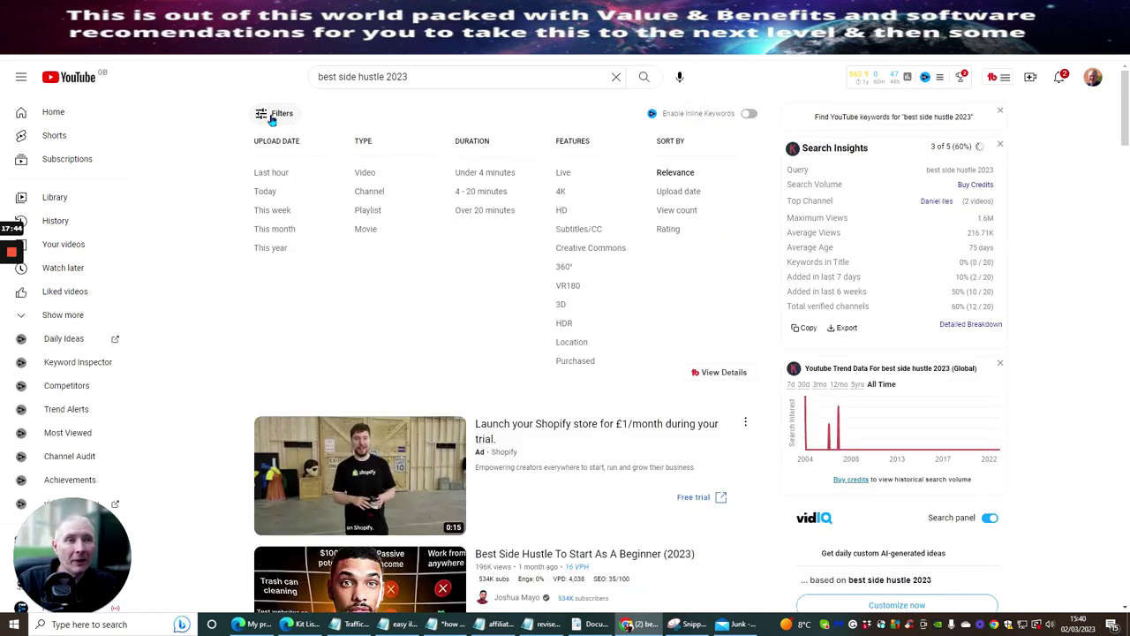
pyautogui.click(259, 212)
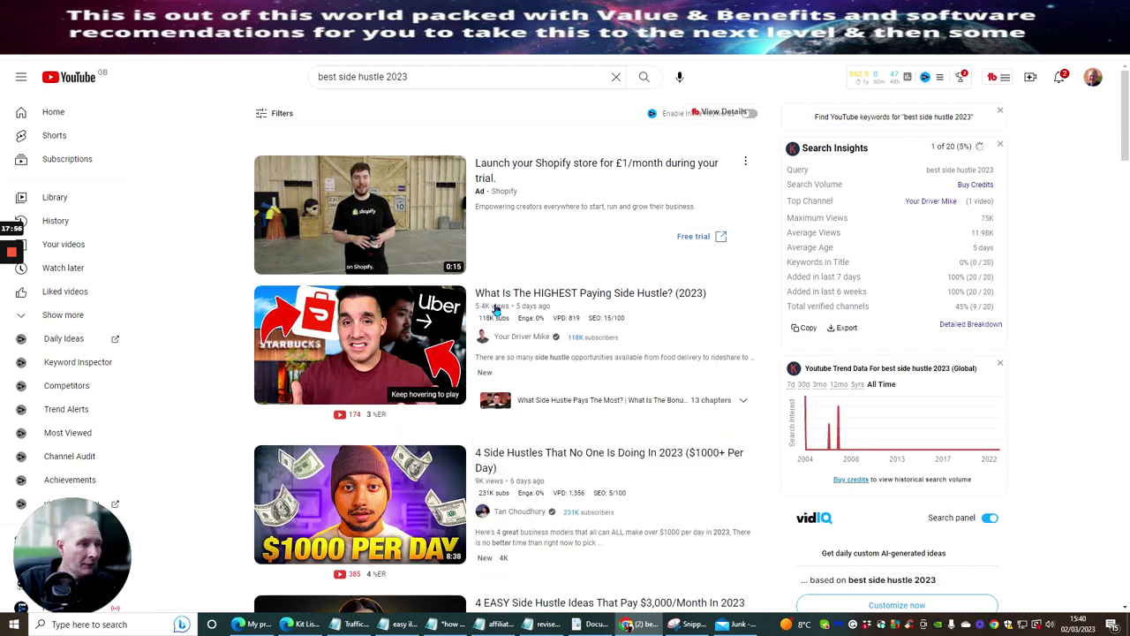
pyautogui.click(281, 115)
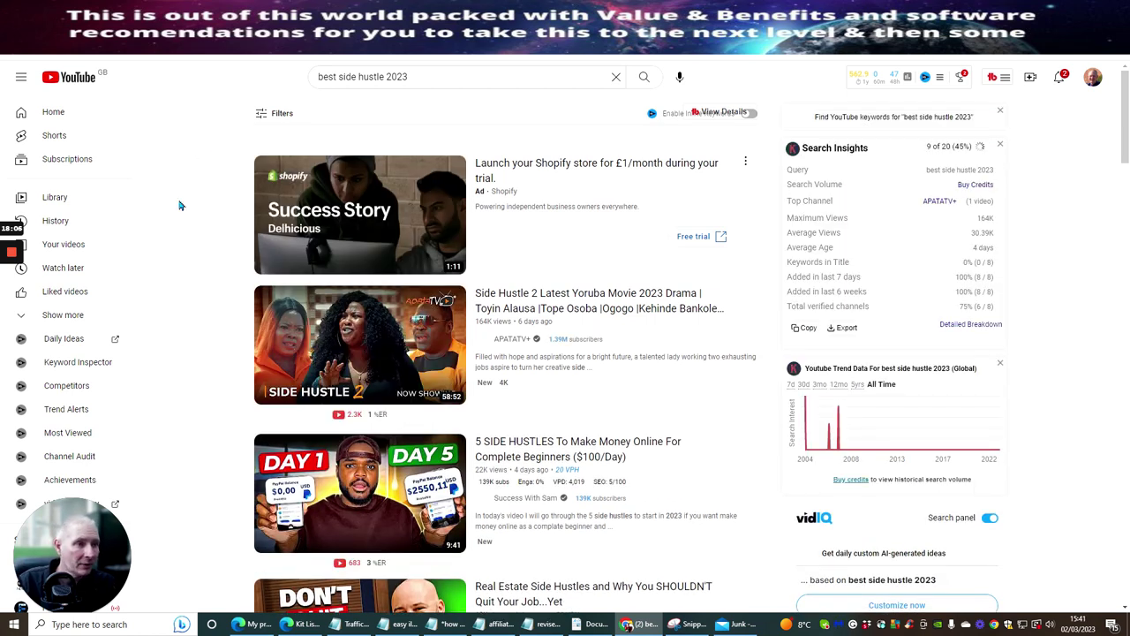
# Examine the filtered side hustle videos, comparing their titles, view counts, upload dates and views per hour.
pyautogui.scroll(-2, 180, 193)
pyautogui.scroll(-1, 179, 192)
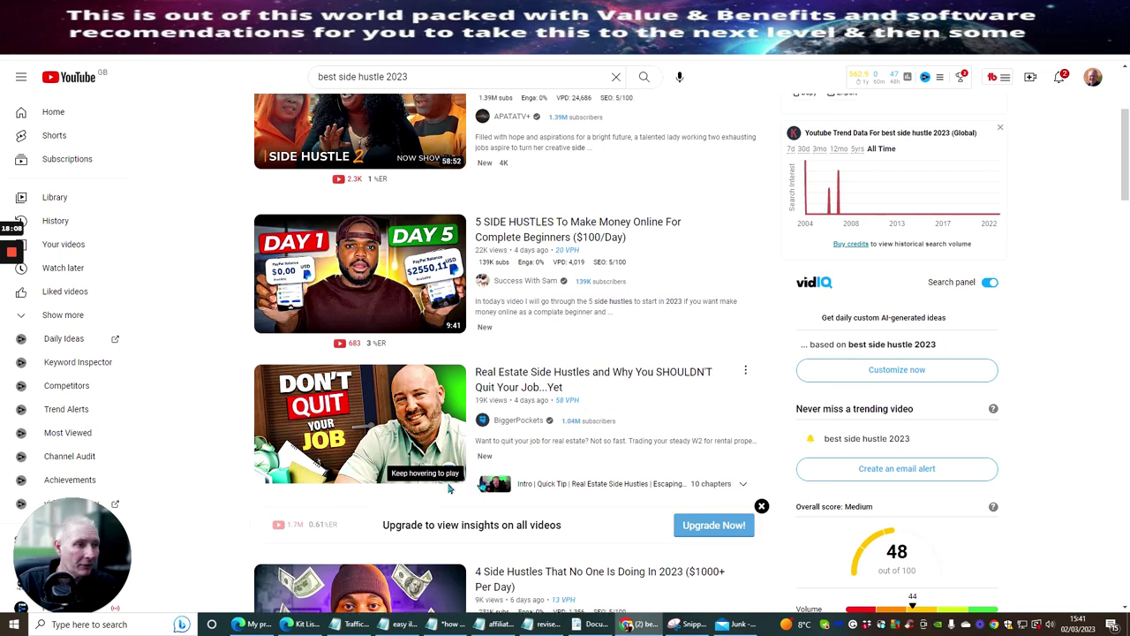
pyautogui.moveTo(560, 394)
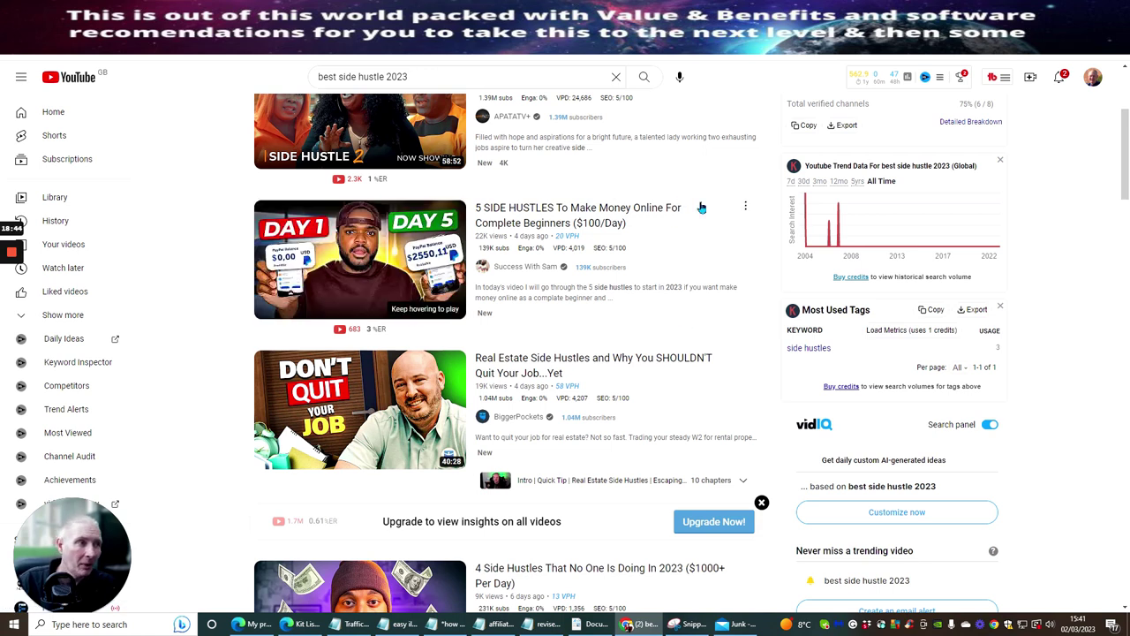
pyautogui.scroll(2, 701, 212)
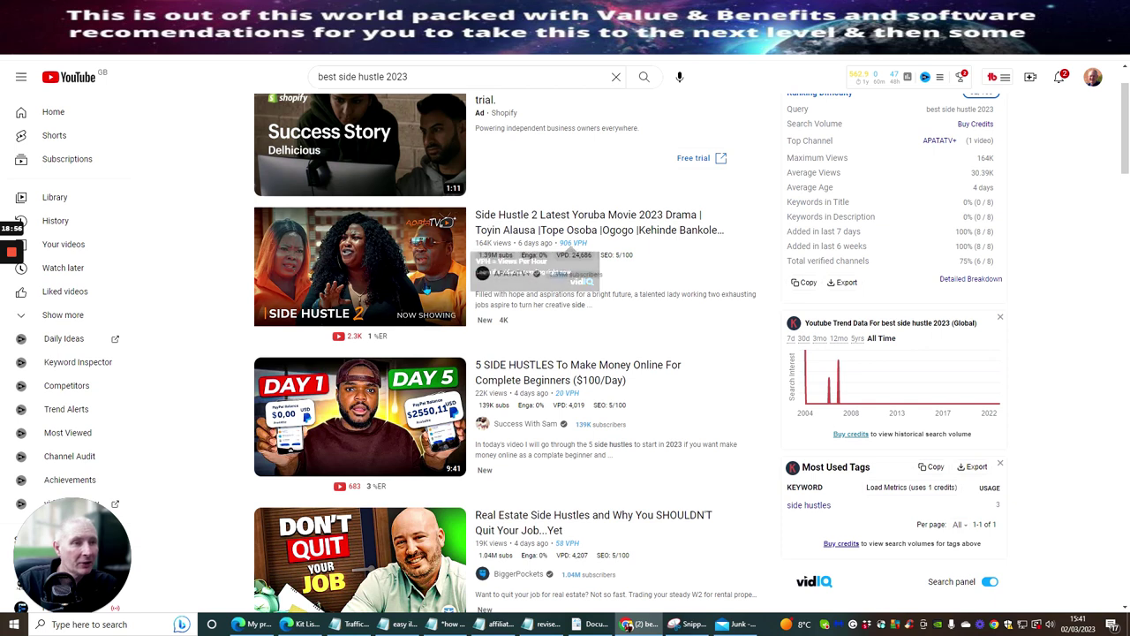
pyautogui.moveTo(433, 236)
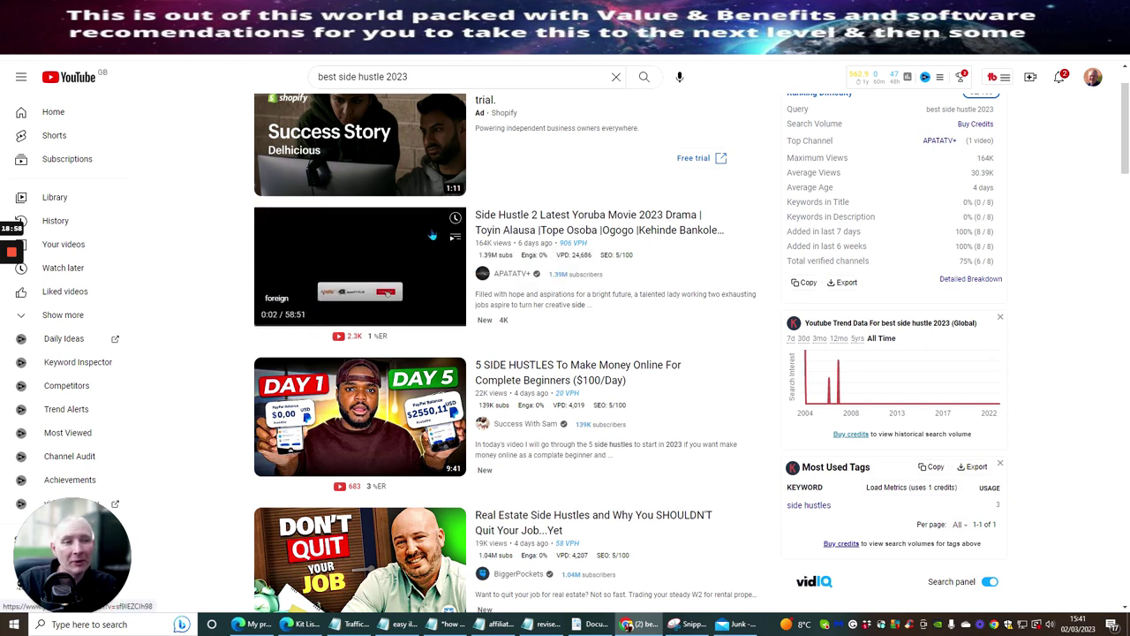
pyautogui.scroll(1, 613, 182)
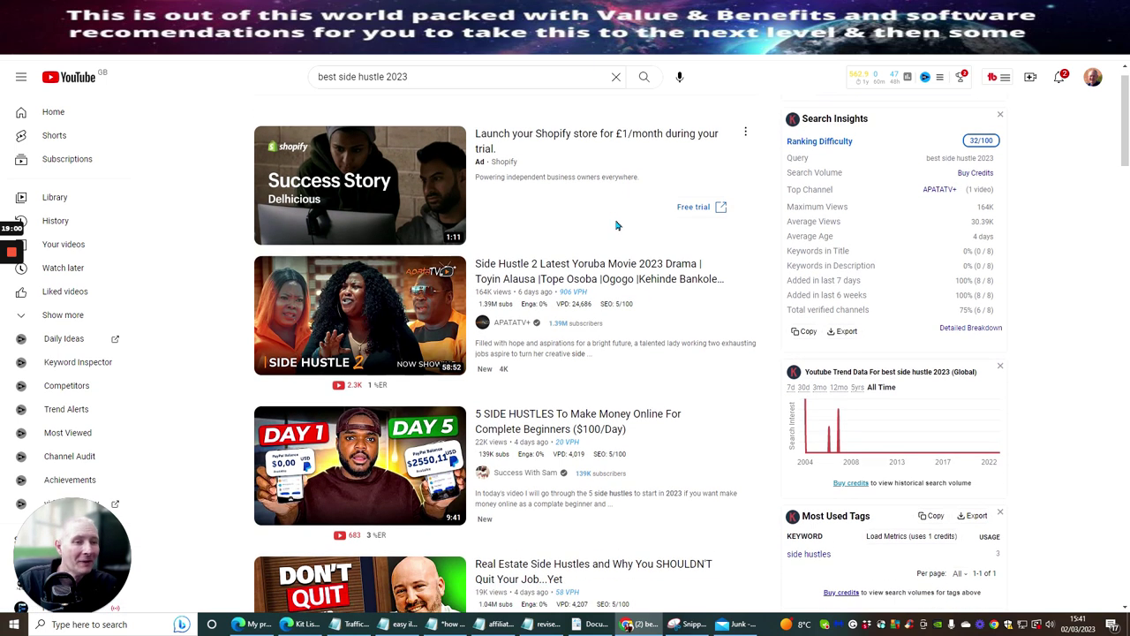
pyautogui.scroll(-3, 616, 226)
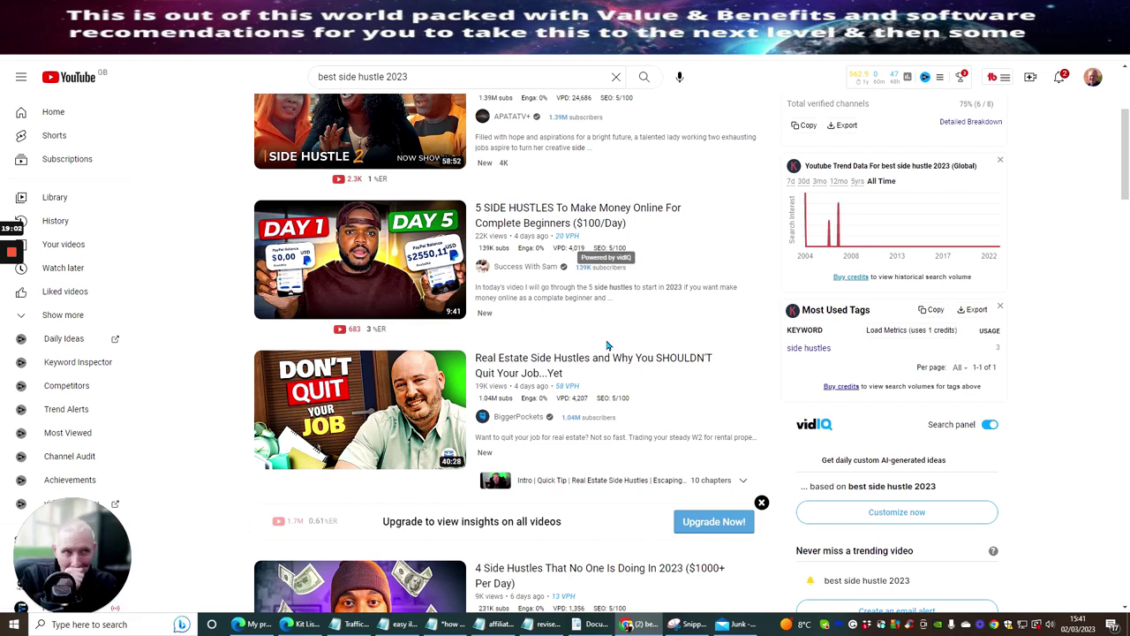
pyautogui.scroll(3, 488, 179)
# Search YouTube for "affiliate marketing" and switch to the Google results page for "traffic tree E-Learning Access Review".
pyautogui.tripleClick(431, 77)
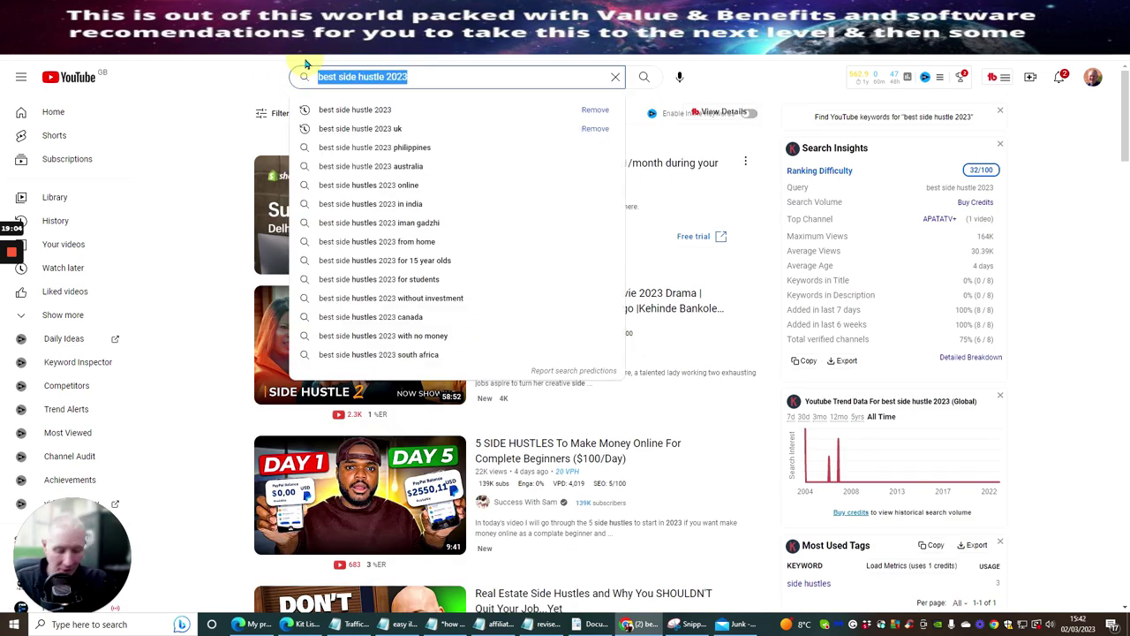
pyautogui.write('affiliate ')
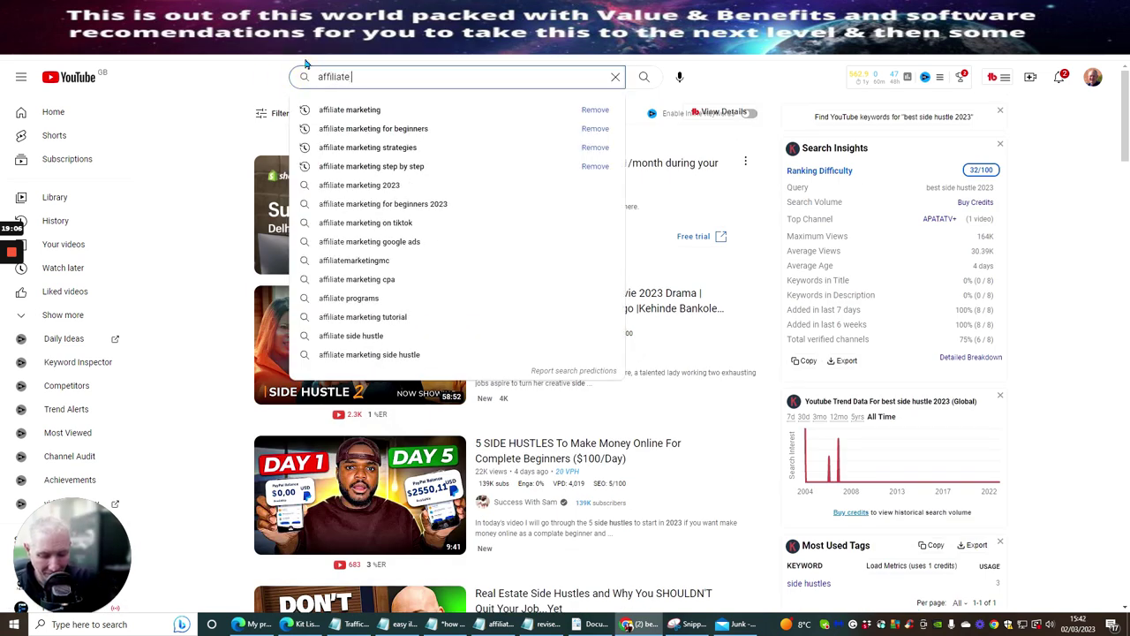
pyautogui.write('marketing')
pyautogui.press('Return')
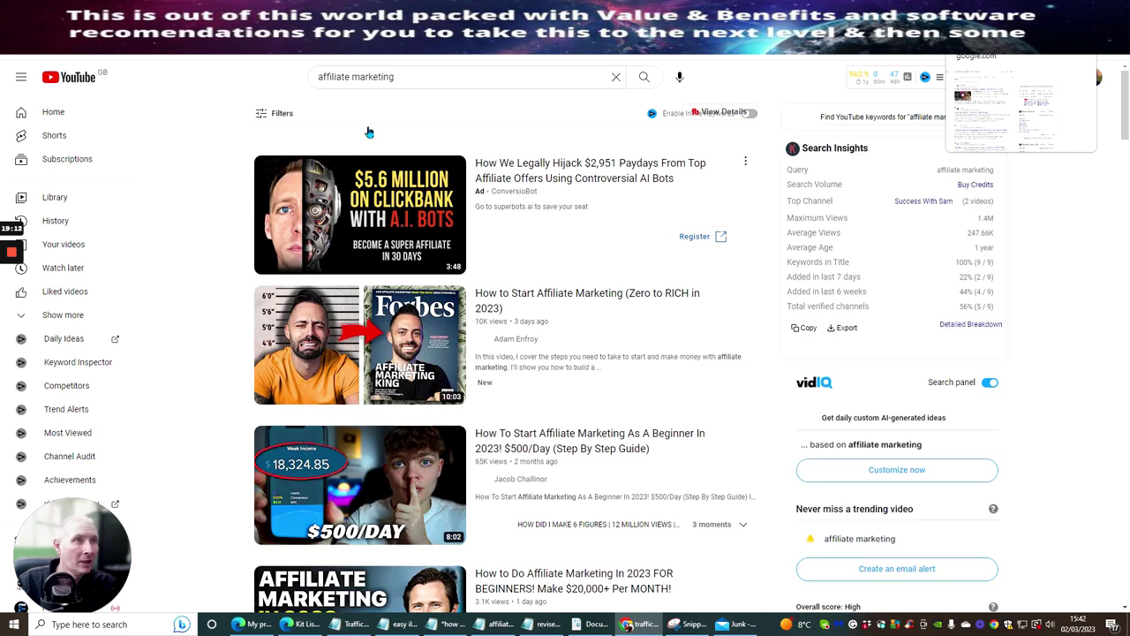
pyautogui.hotkey('ctrl', 'Tab')
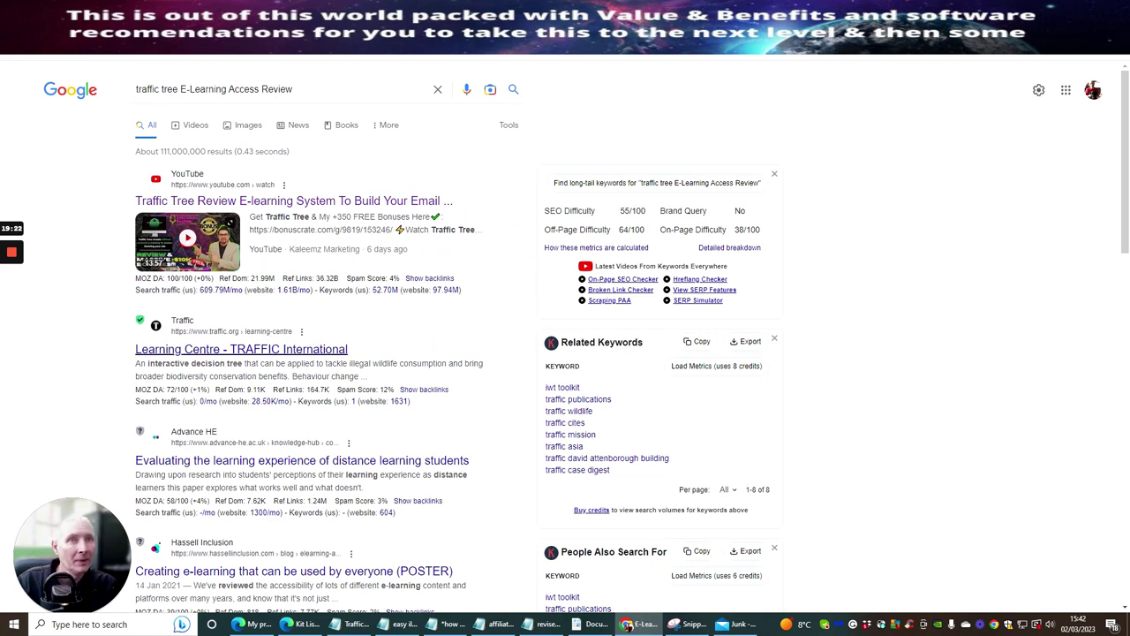
# Leave the Google results for the E-Learning Access Review searches and return to the Untapped Traffic video's details page in YouTube Studio.
pyautogui.click(241, 349)
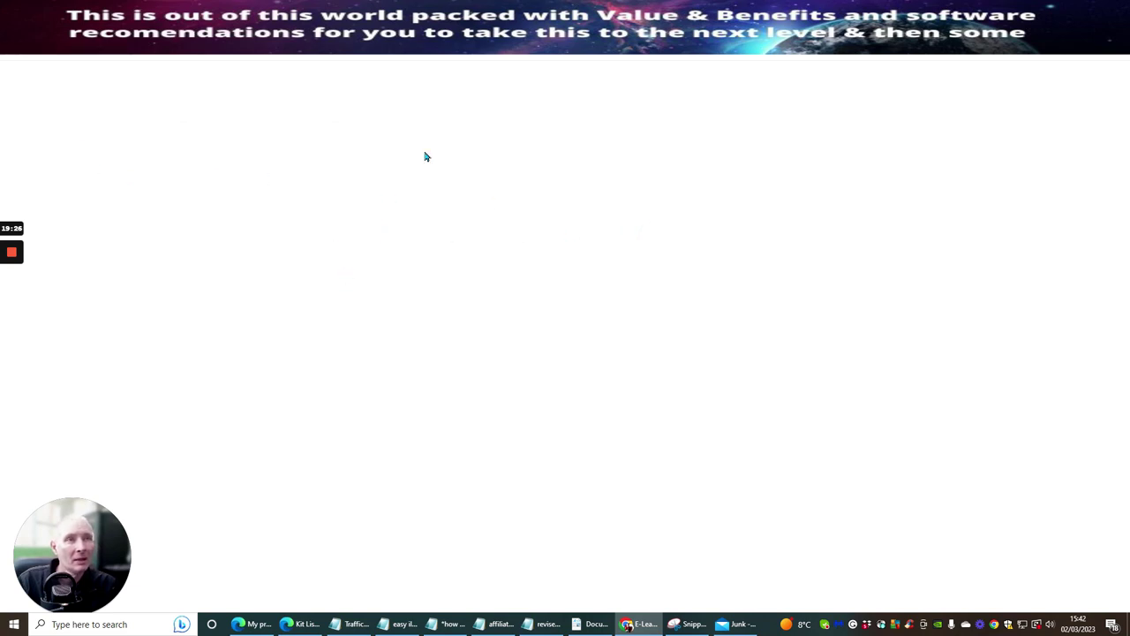
pyautogui.hotkey('alt', 'Left')
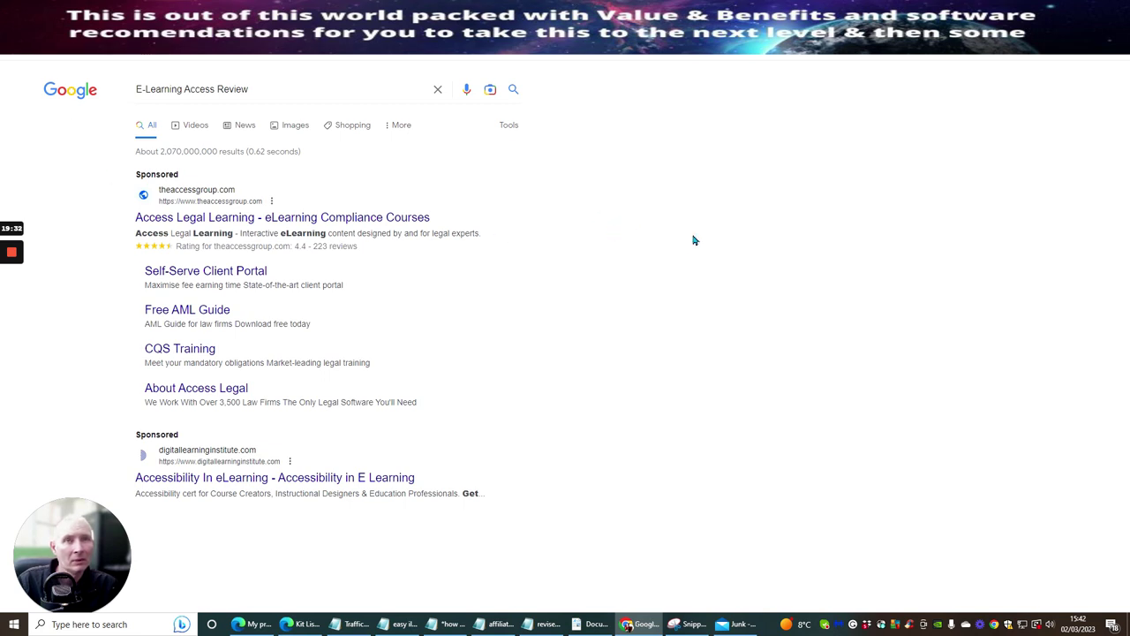
pyautogui.hotkey('alt', 'Right')
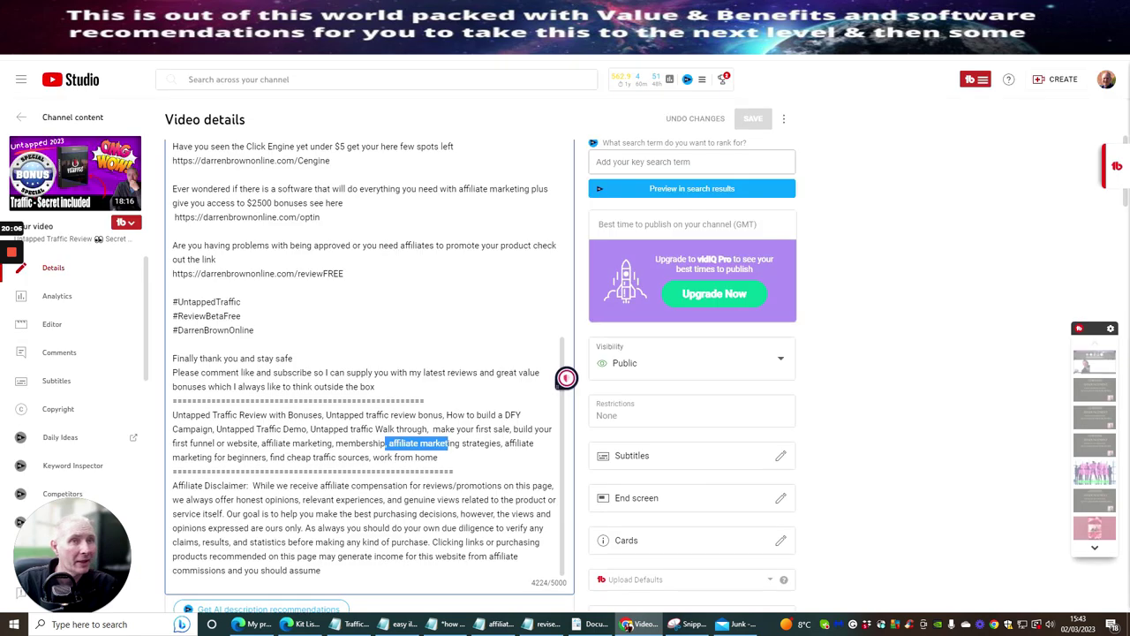
pyautogui.hotkey('ctrl', 't')
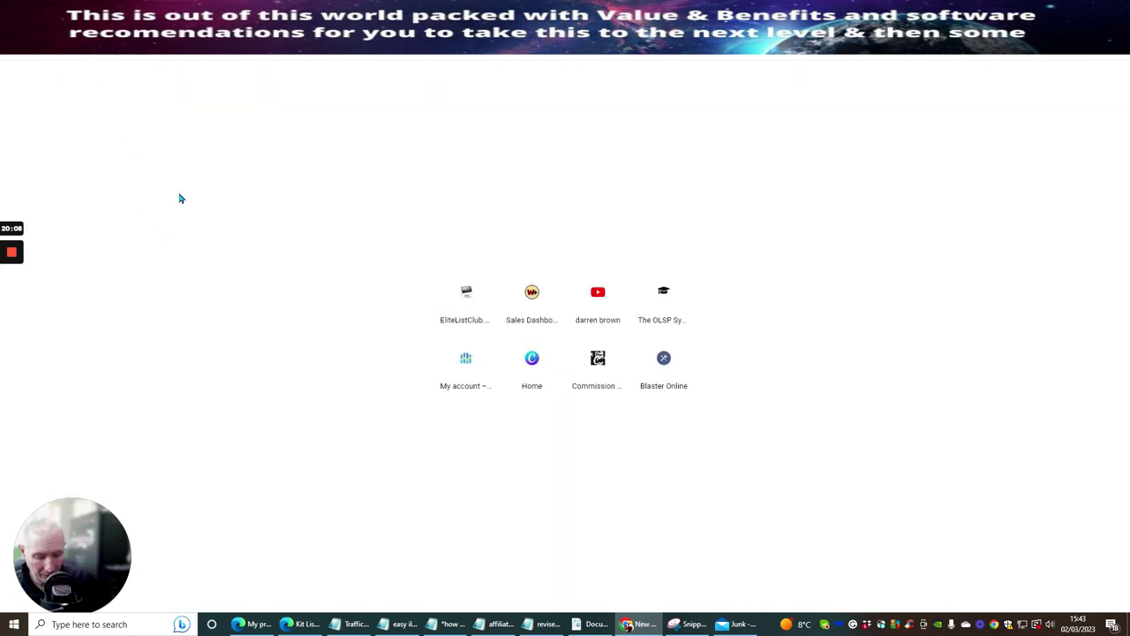
pyautogui.write('google')
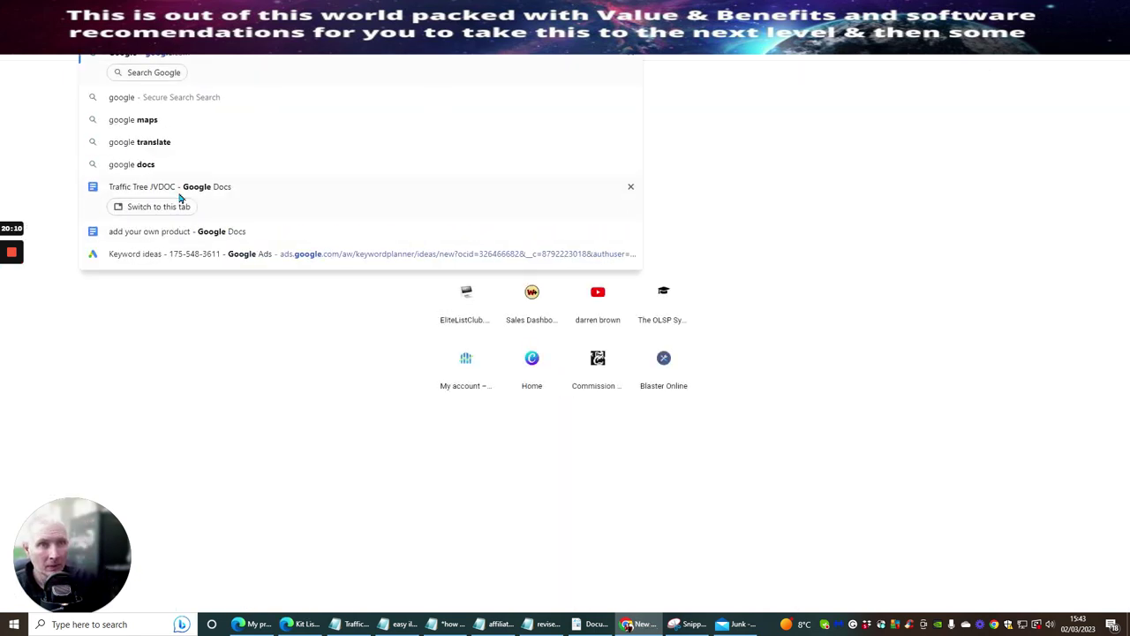
pyautogui.click(167, 71)
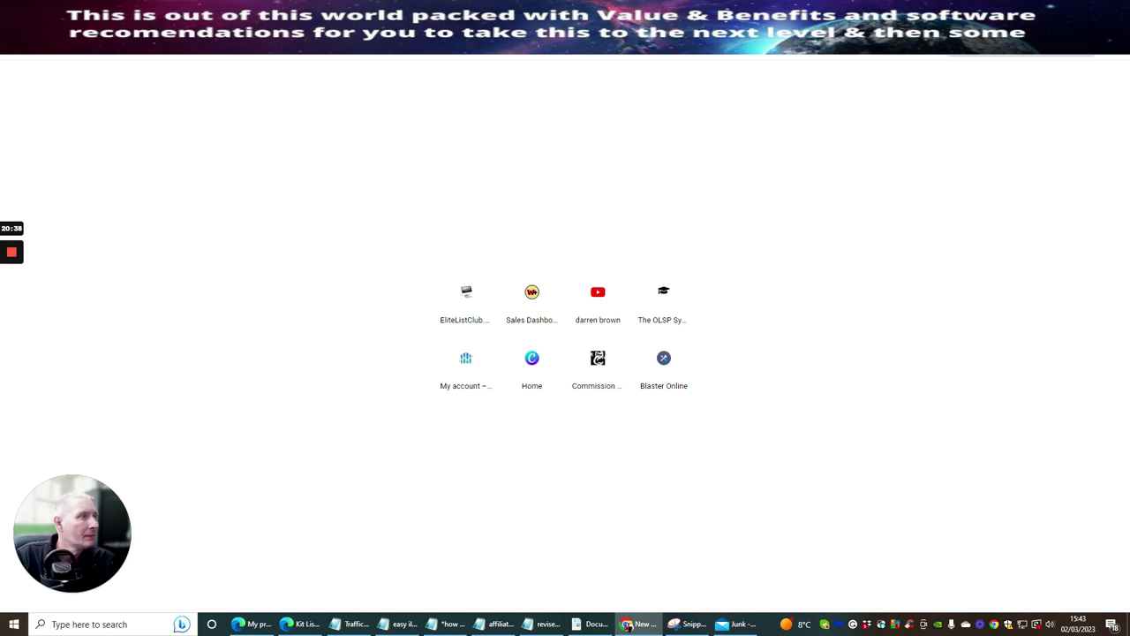
pyautogui.hotkey('ctrl', 'w')
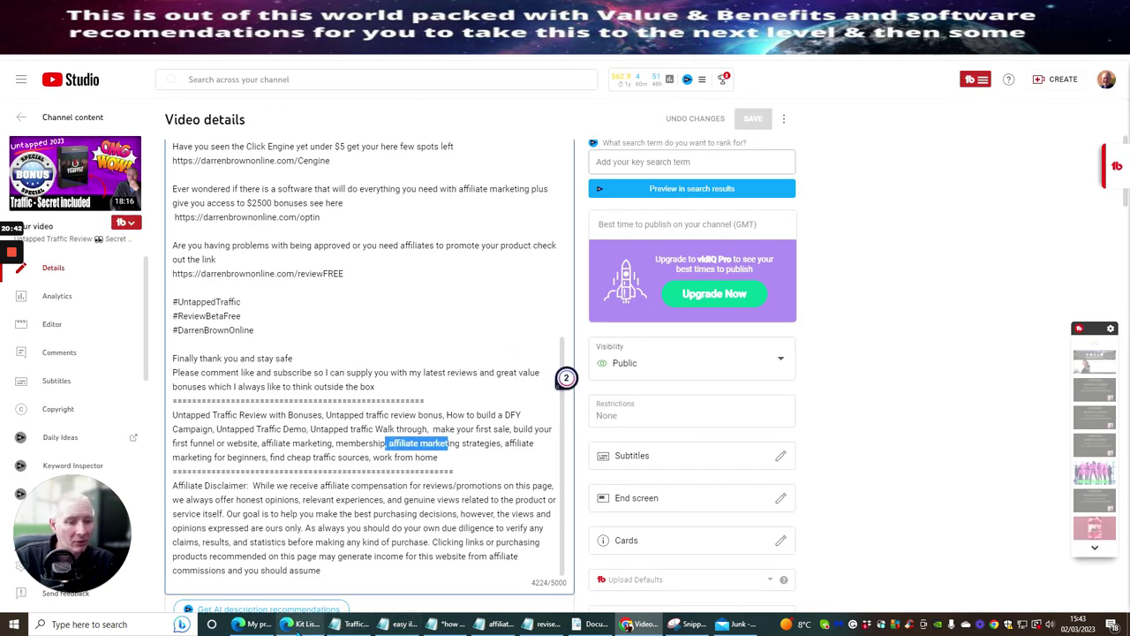
# Switch to Microsoft Edge and search Bing in a new tab for the suggested phrase "affiliate marketing for beginners".
pyautogui.click(254, 624)
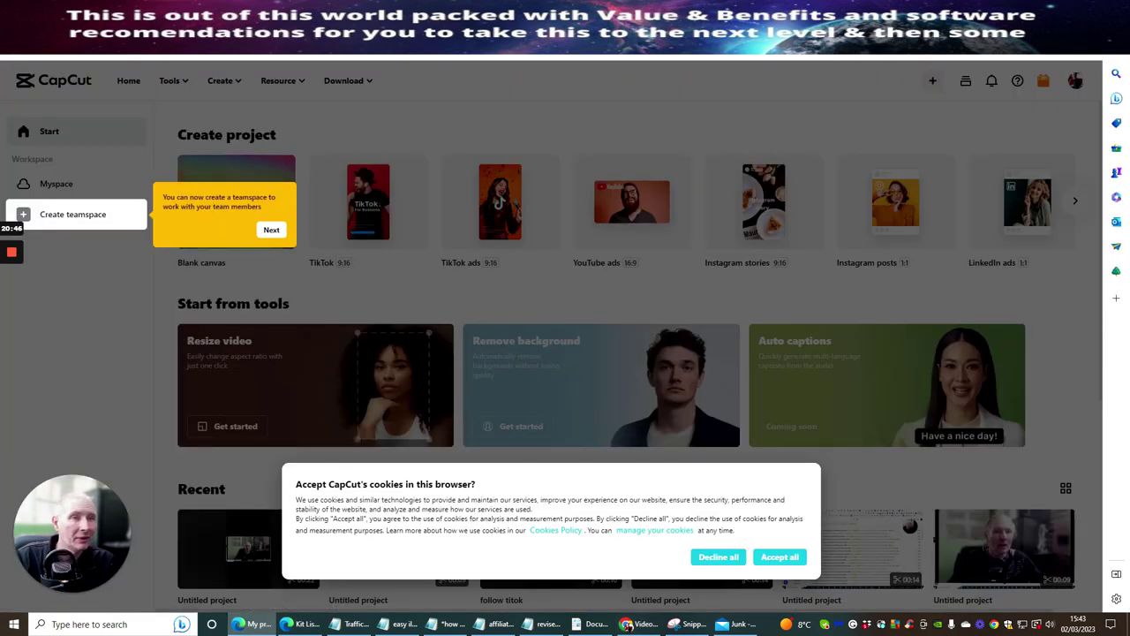
pyautogui.hotkey('ctrl', 't')
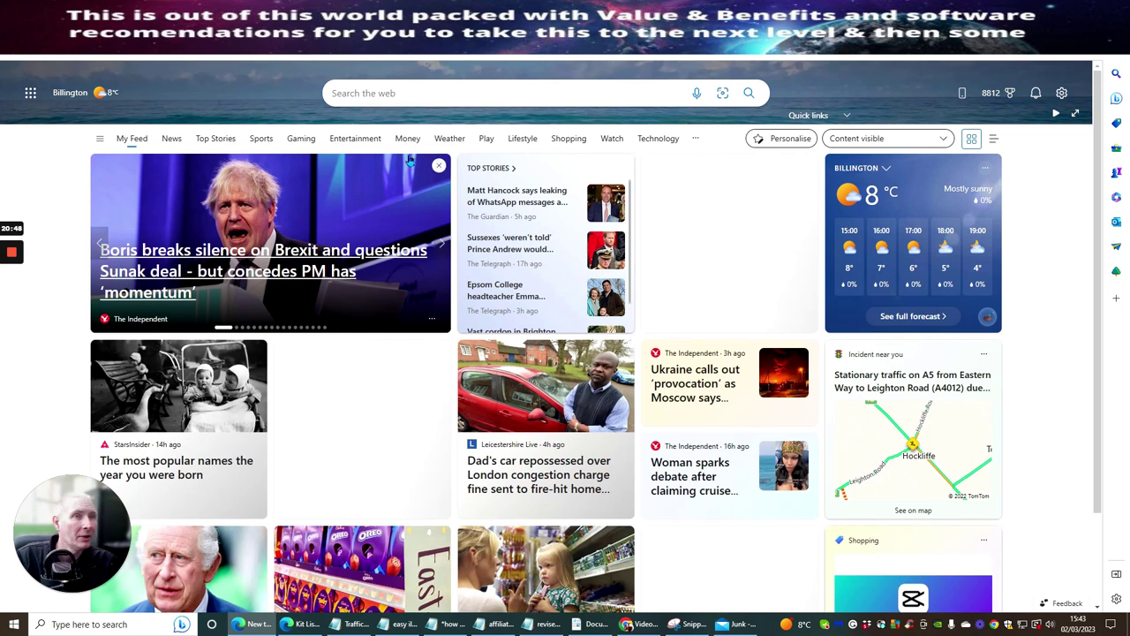
pyautogui.click(376, 92)
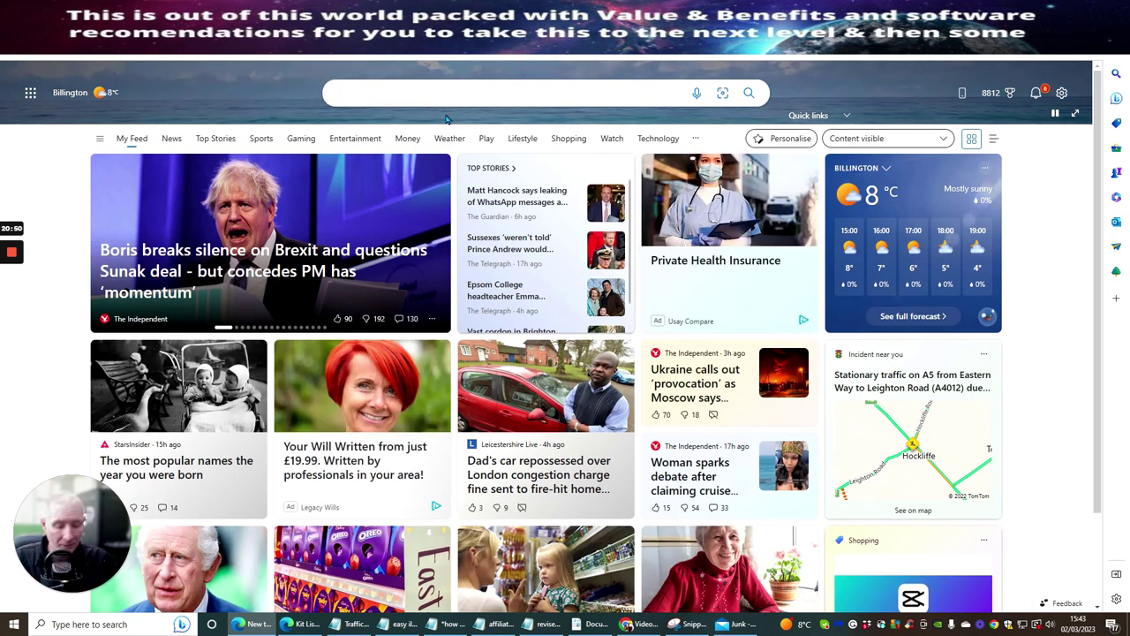
pyautogui.write('aff')
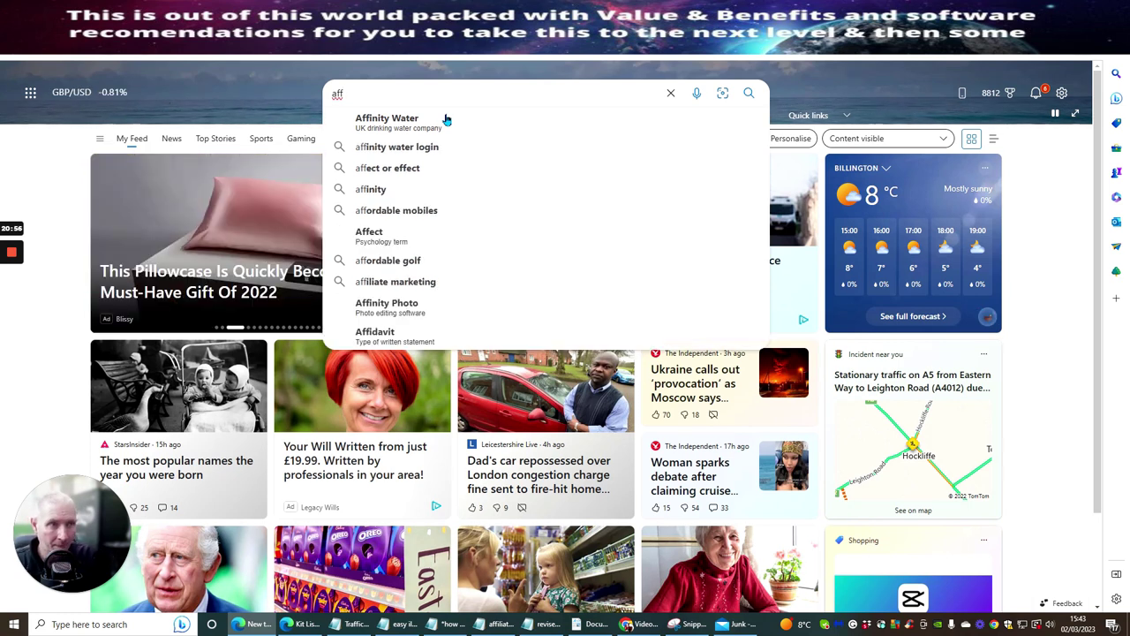
pyautogui.write('iliate ')
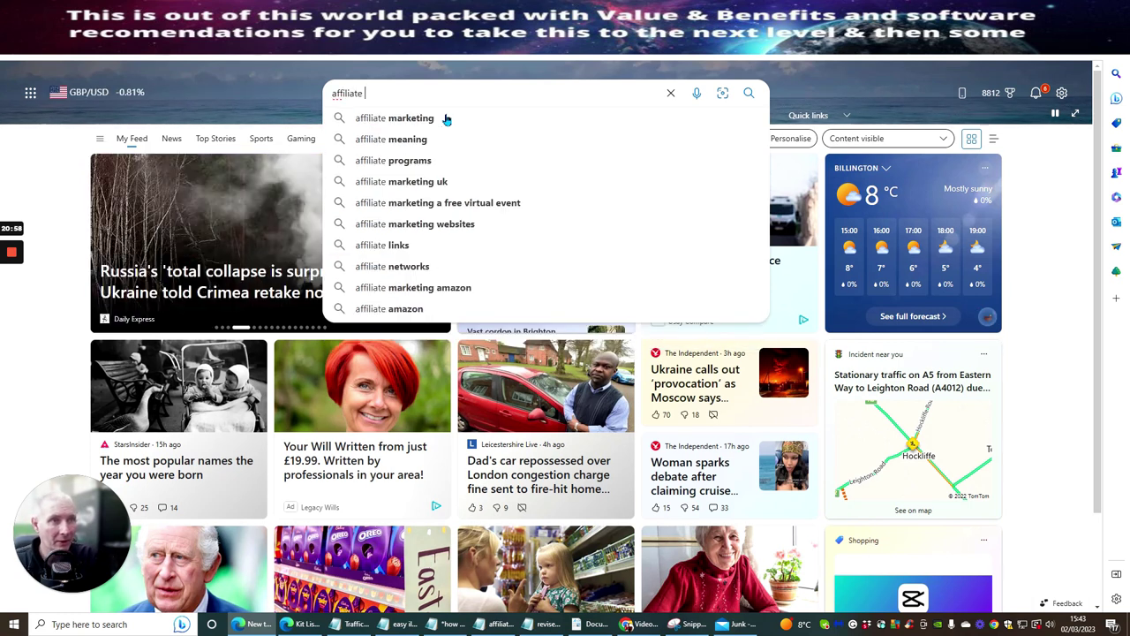
pyautogui.write('marketi')
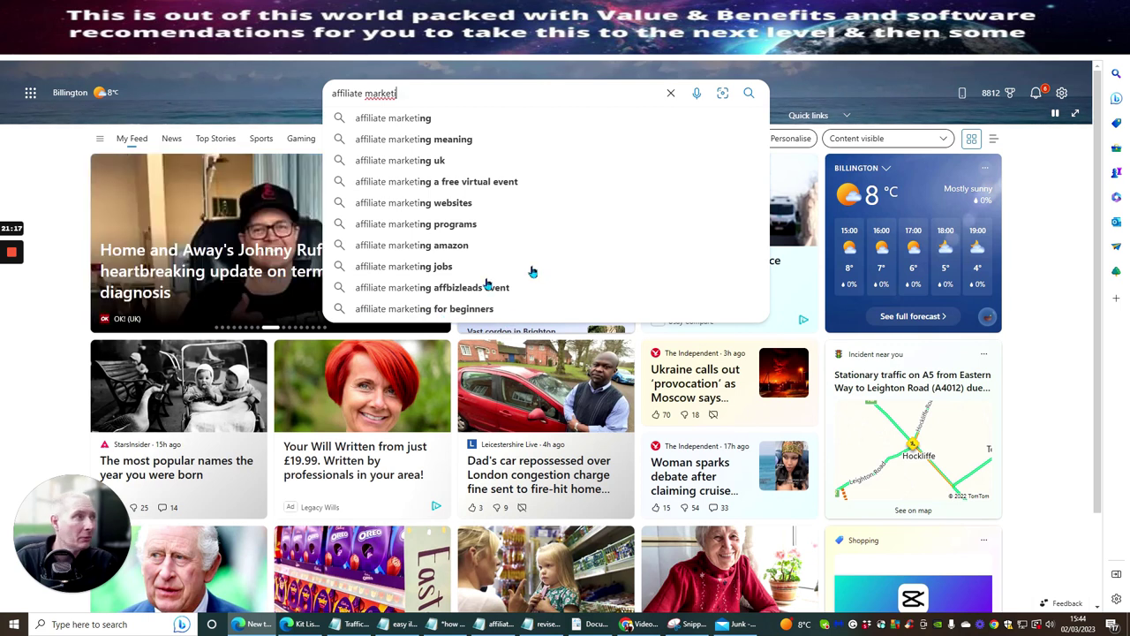
pyautogui.click(430, 308)
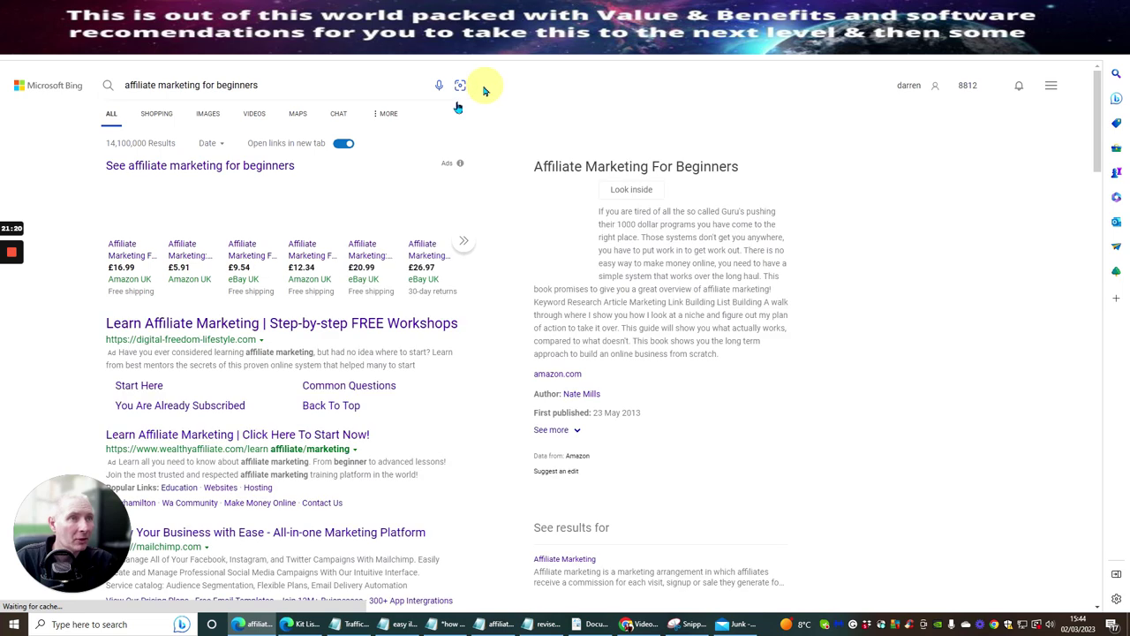
# Copy the phrase "affiliate marketing for beginners" from the Bing search, switch to YouTube in Chrome and search for it there.
pyautogui.moveTo(285, 83); pyautogui.dragTo(106, 80)
pyautogui.rightClick(152, 85)
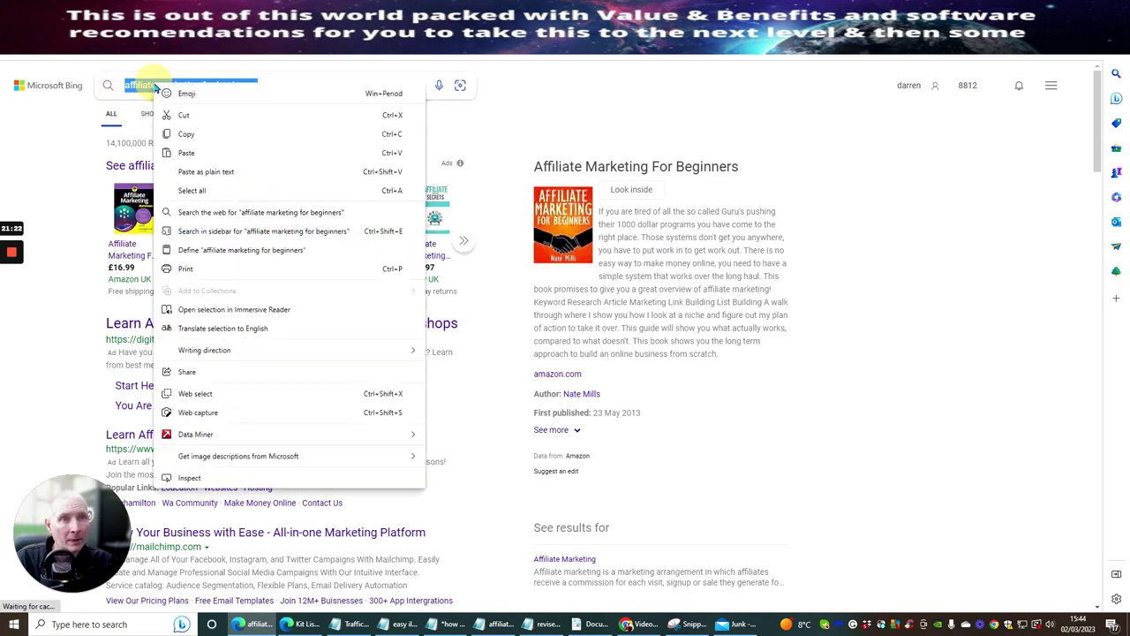
pyautogui.click(174, 134)
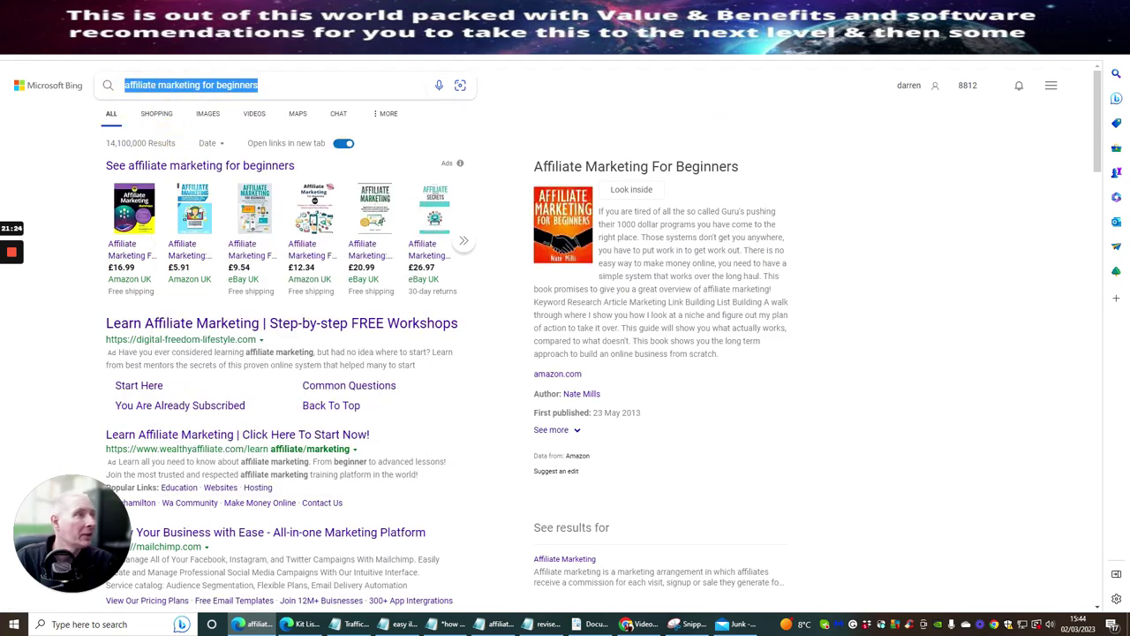
pyautogui.click(638, 624)
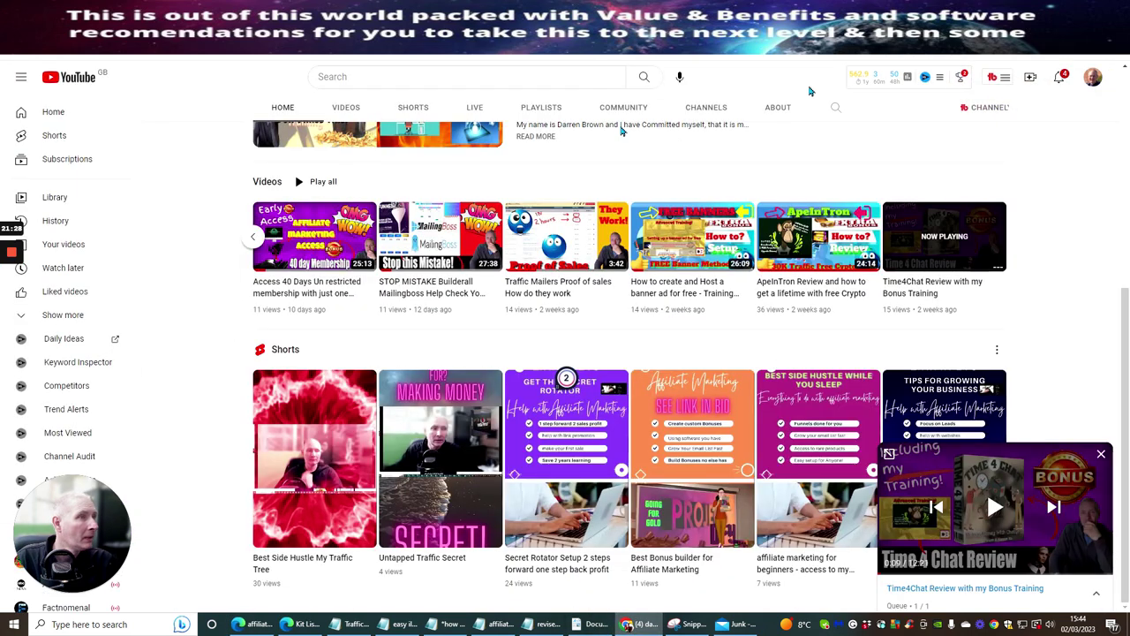
pyautogui.hotkey('ctrl', 'Tab')
pyautogui.click(367, 76)
pyautogui.rightClick(368, 76)
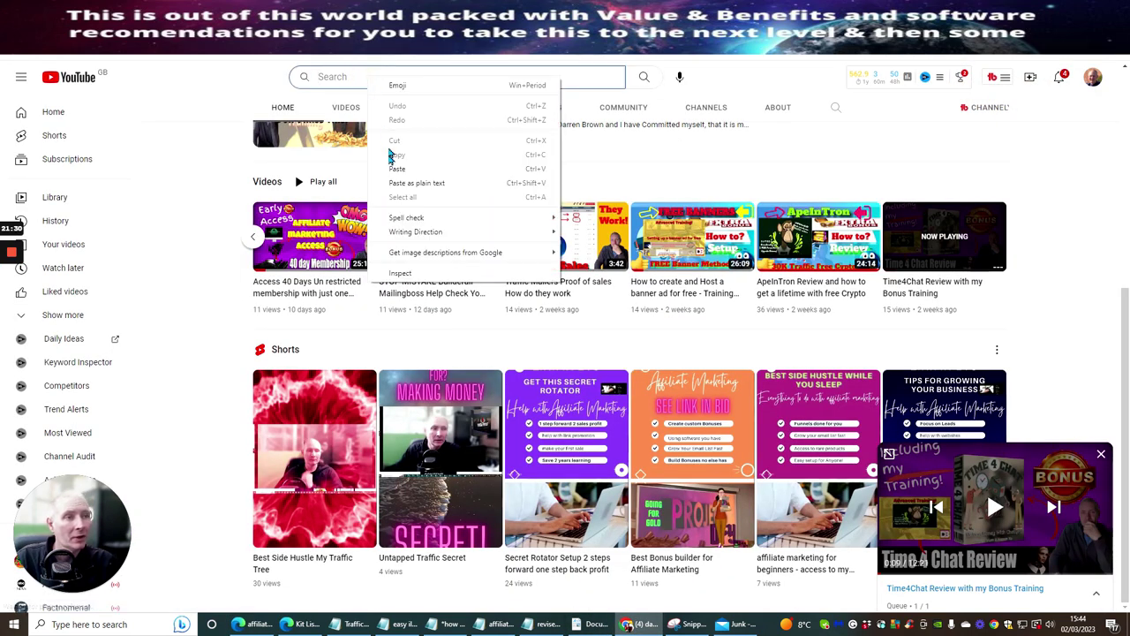
pyautogui.click(392, 184)
pyautogui.press('Return')
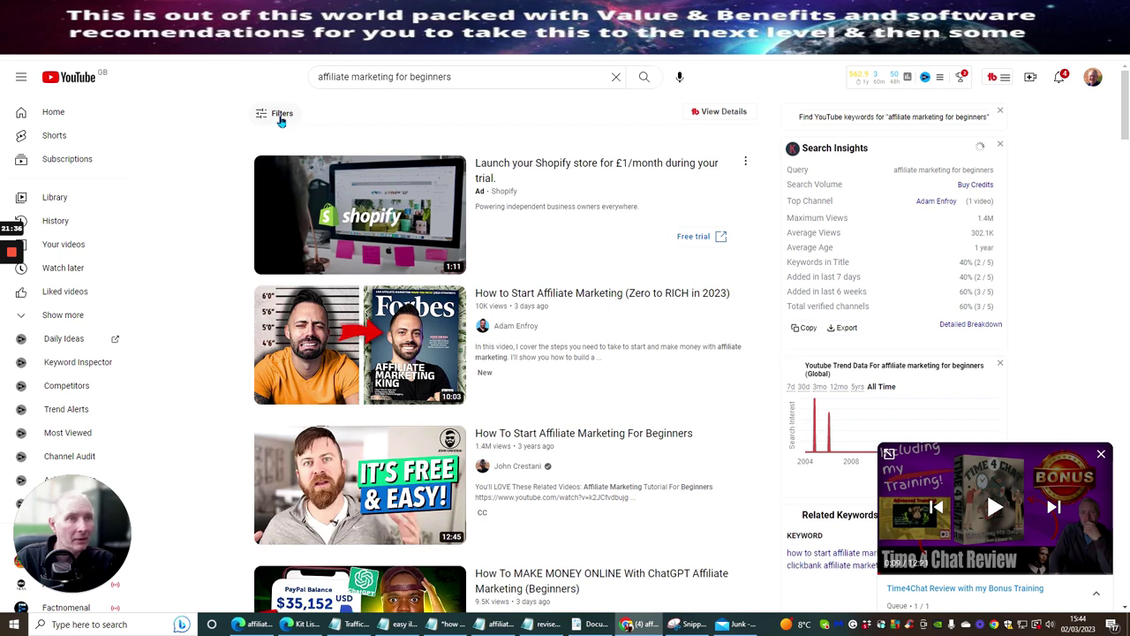
# Filter the YouTube results to videos uploaded this week and sort them by view count.
pyautogui.click(281, 116)
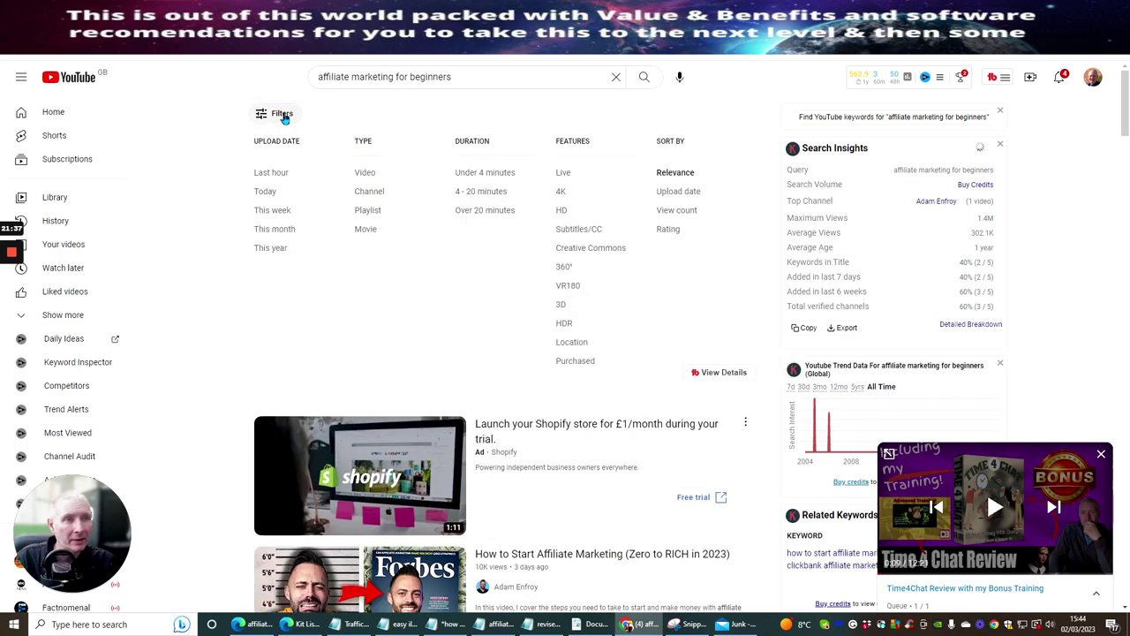
pyautogui.click(262, 216)
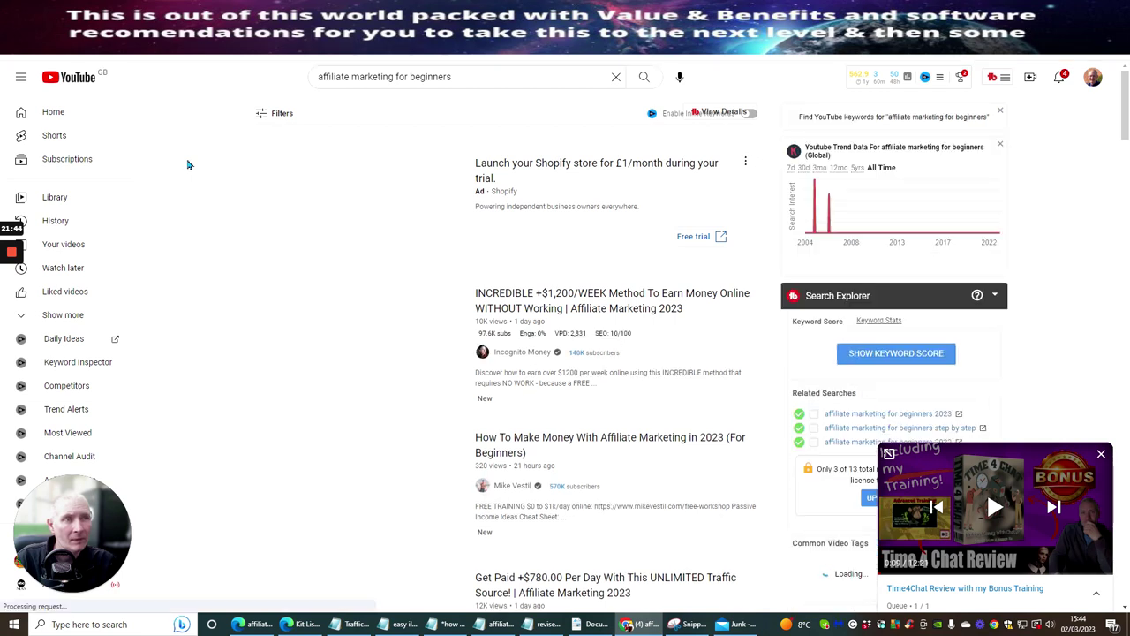
pyautogui.click(276, 115)
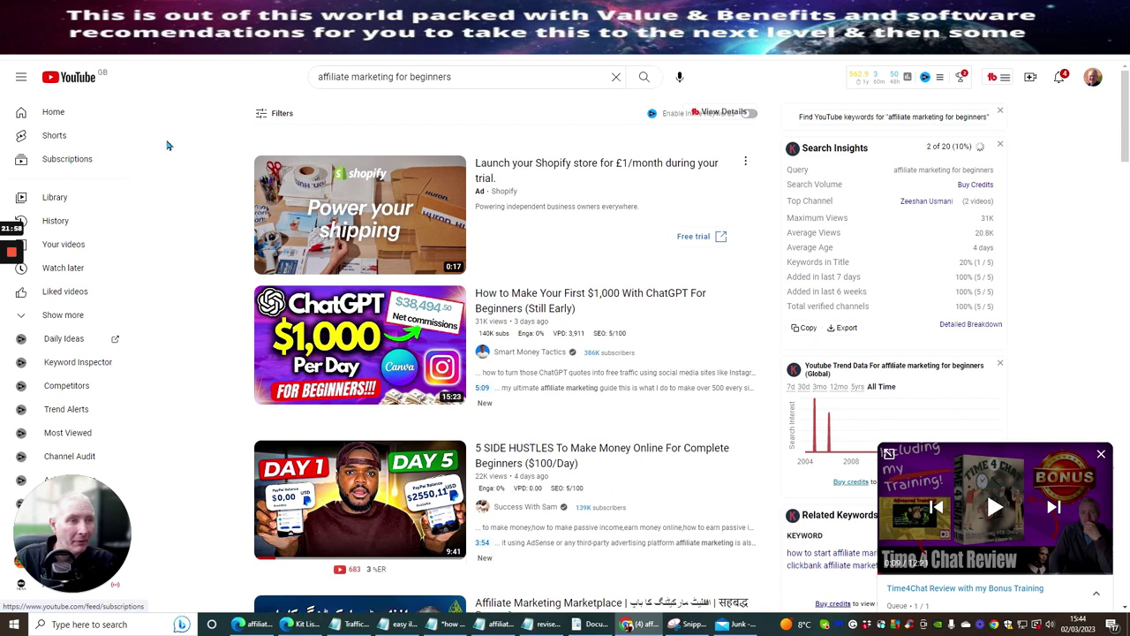
# Examine the filtered affiliate marketing videos, comparing their titles, view counts, upload dates and views per hour, and preview the "5 SIDE HUSTLES" video.
pyautogui.scroll(-2, 167, 143)
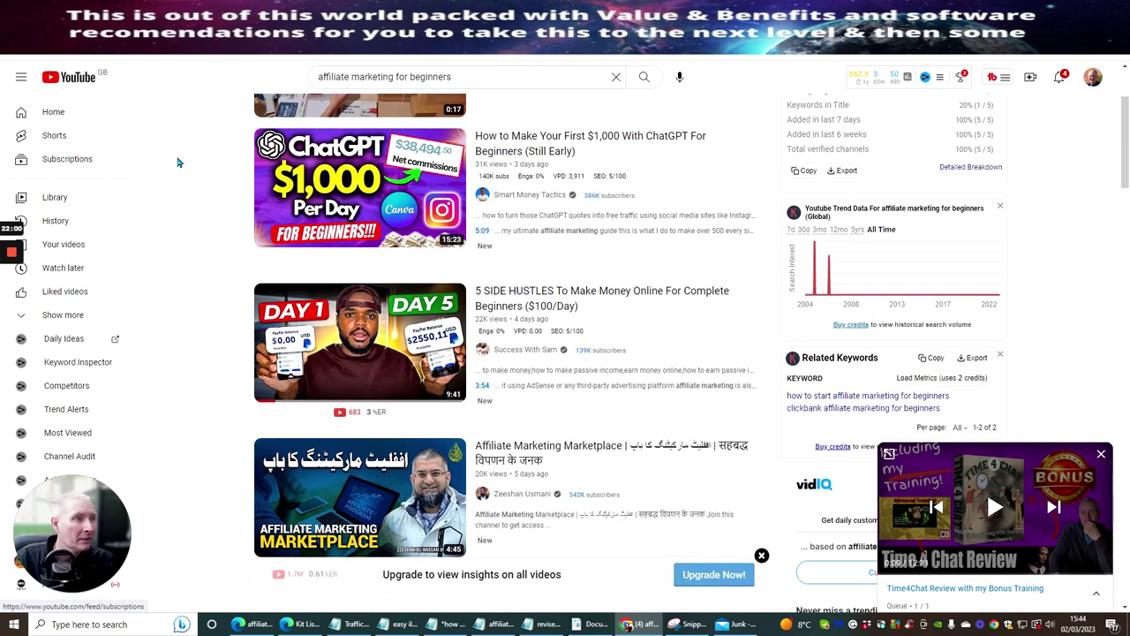
pyautogui.scroll(1, 177, 146)
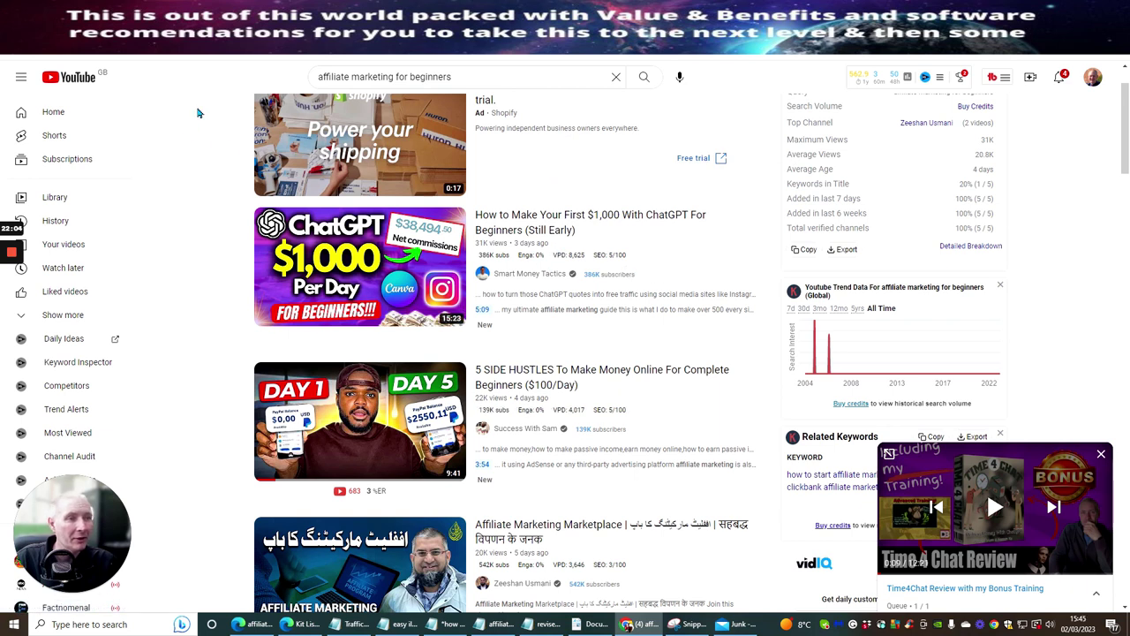
pyautogui.scroll(-2, 207, 133)
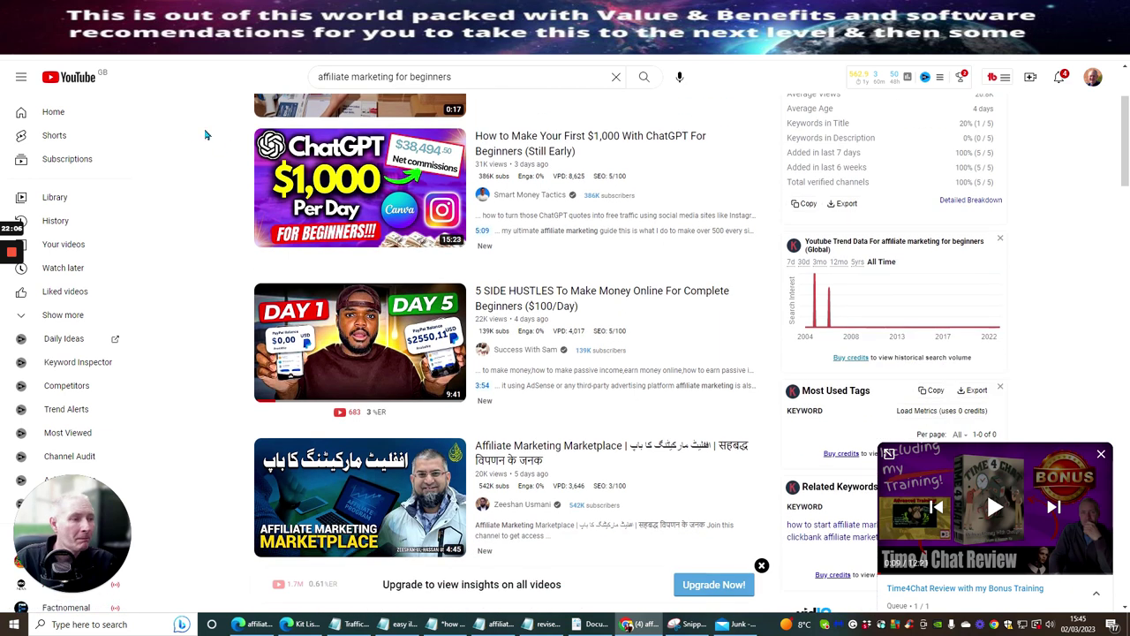
pyautogui.scroll(-2, 202, 134)
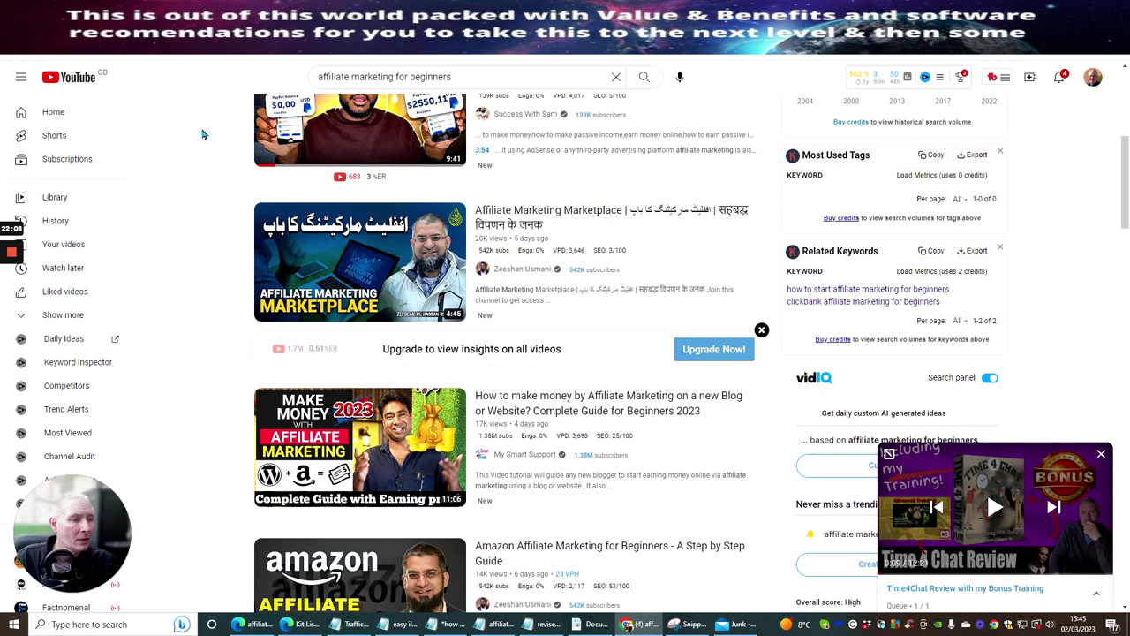
pyautogui.scroll(-3, 202, 134)
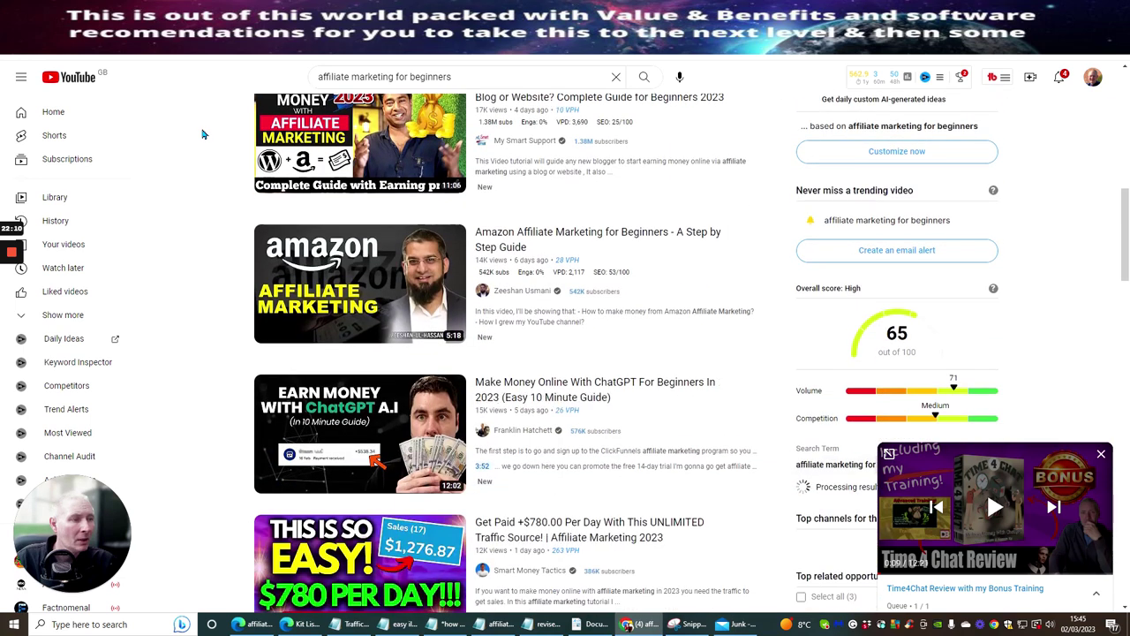
pyautogui.scroll(5, 202, 133)
pyautogui.scroll(1, 202, 142)
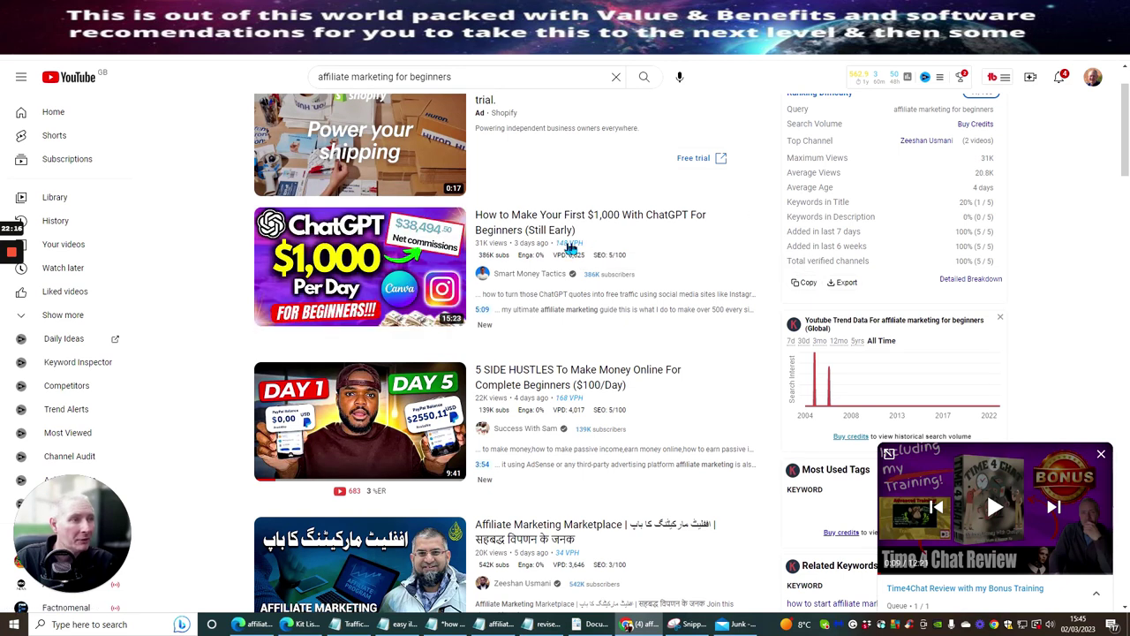
pyautogui.moveTo(569, 251)
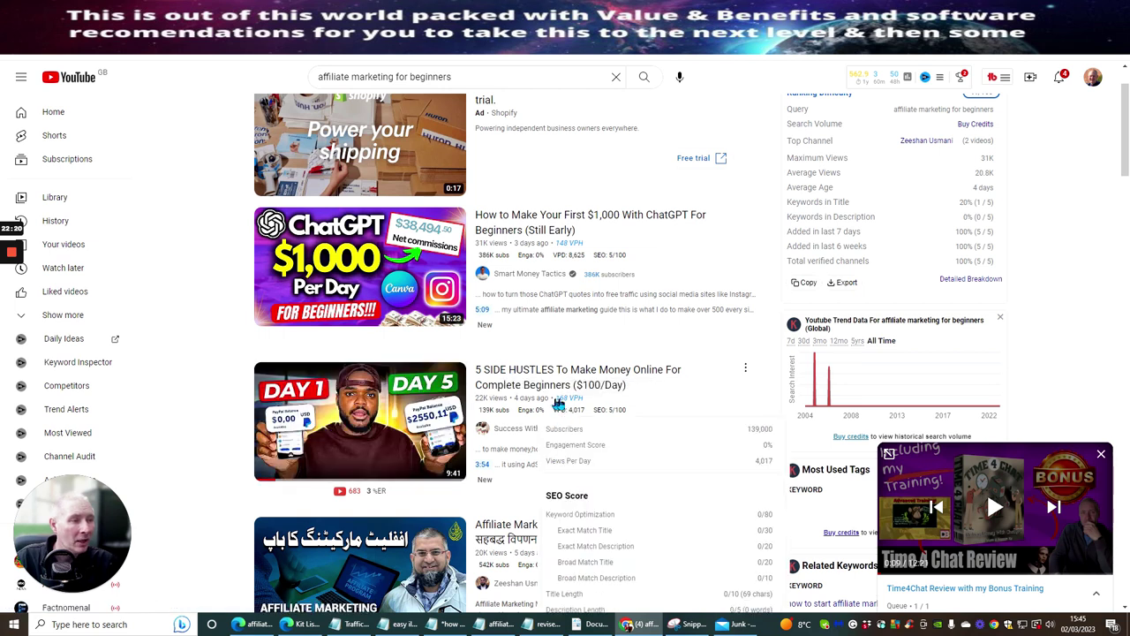
pyautogui.moveTo(570, 403)
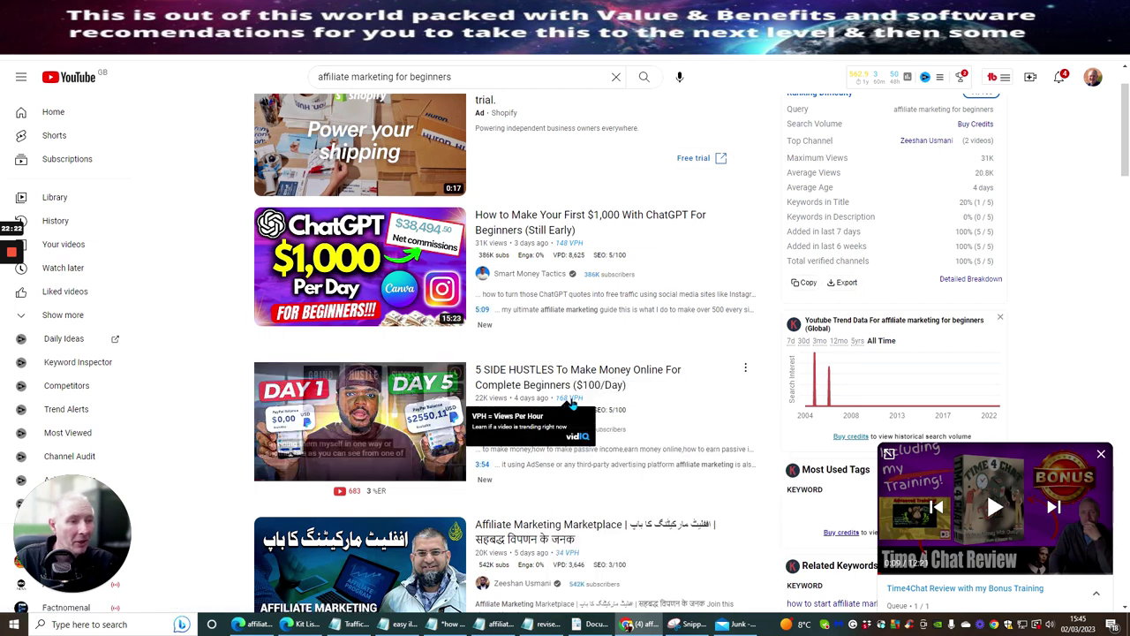
pyautogui.moveTo(381, 446)
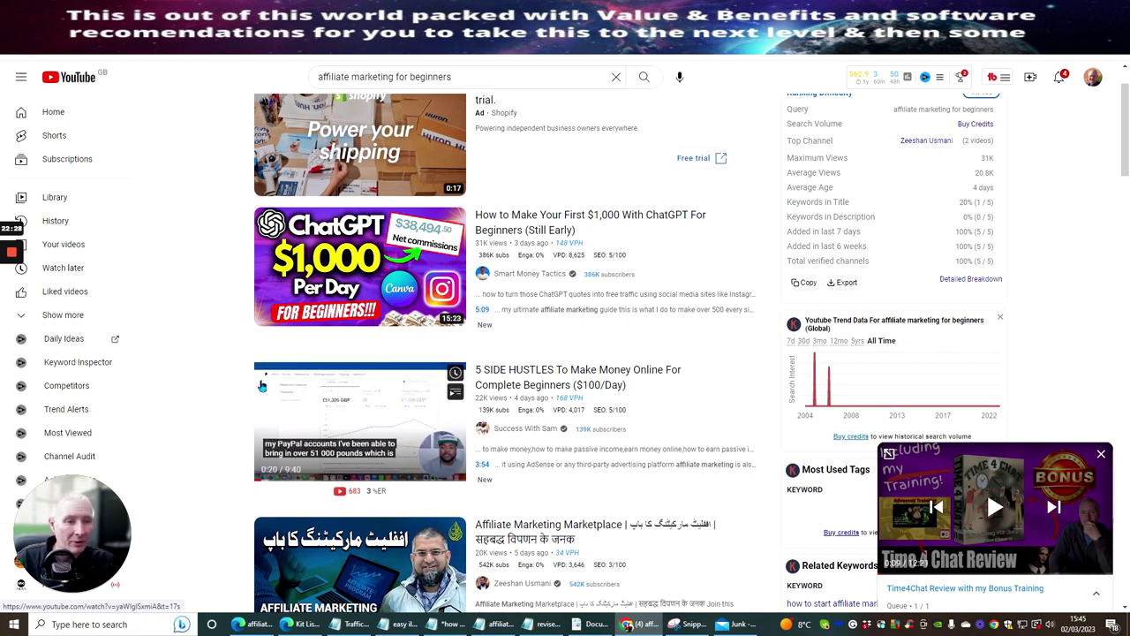
pyautogui.scroll(-2, 349, 397)
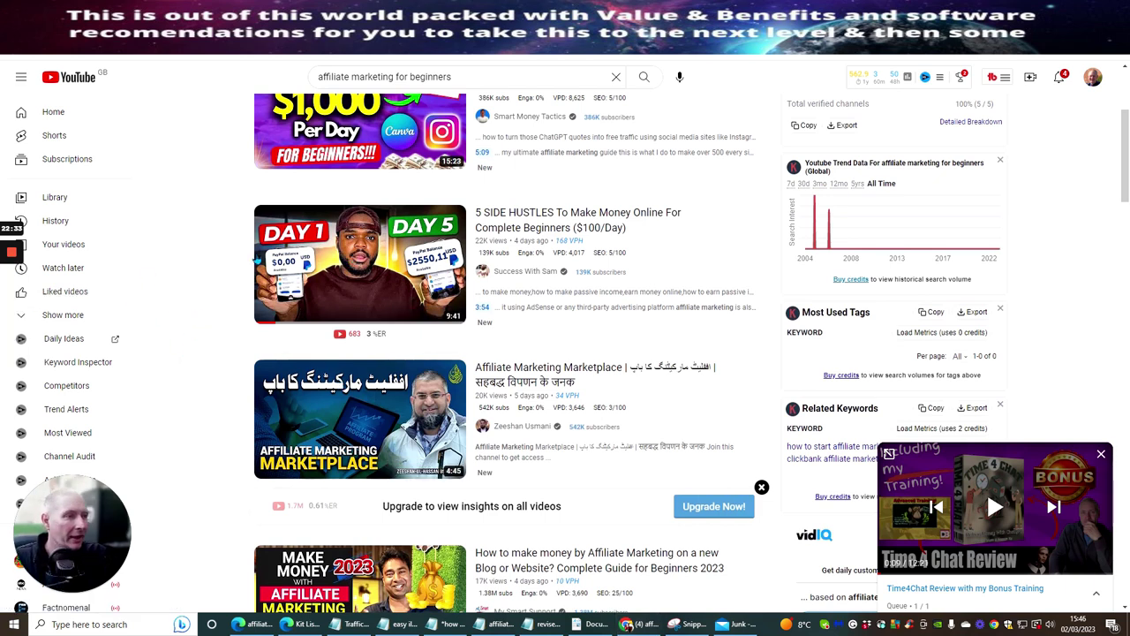
pyautogui.moveTo(288, 263)
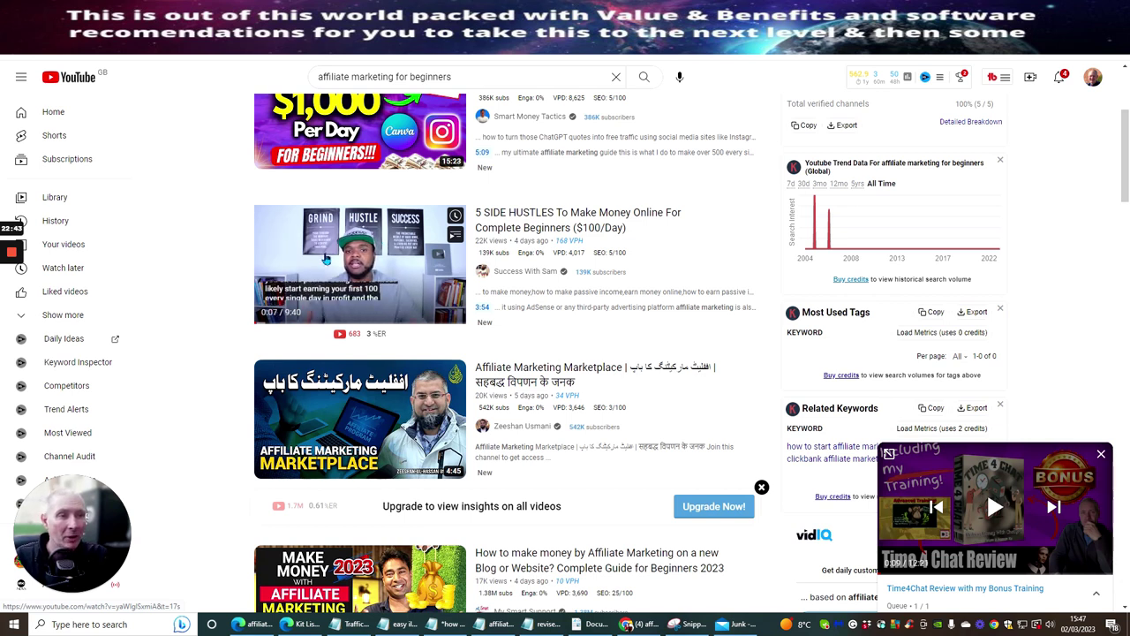
pyautogui.click(401, 288)
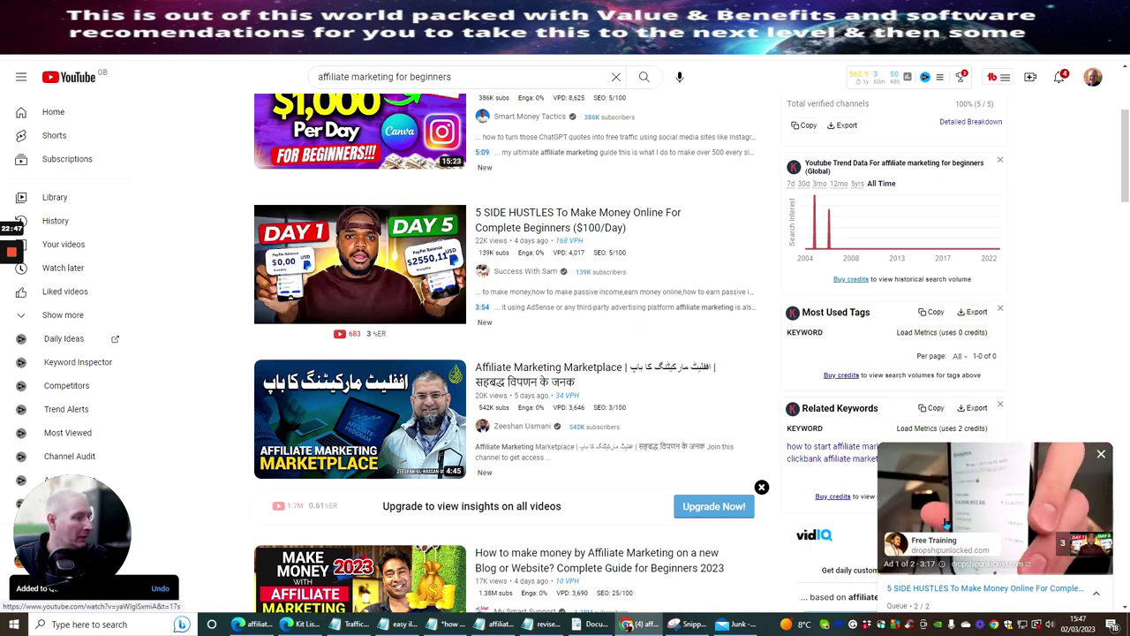
pyautogui.click(1101, 456)
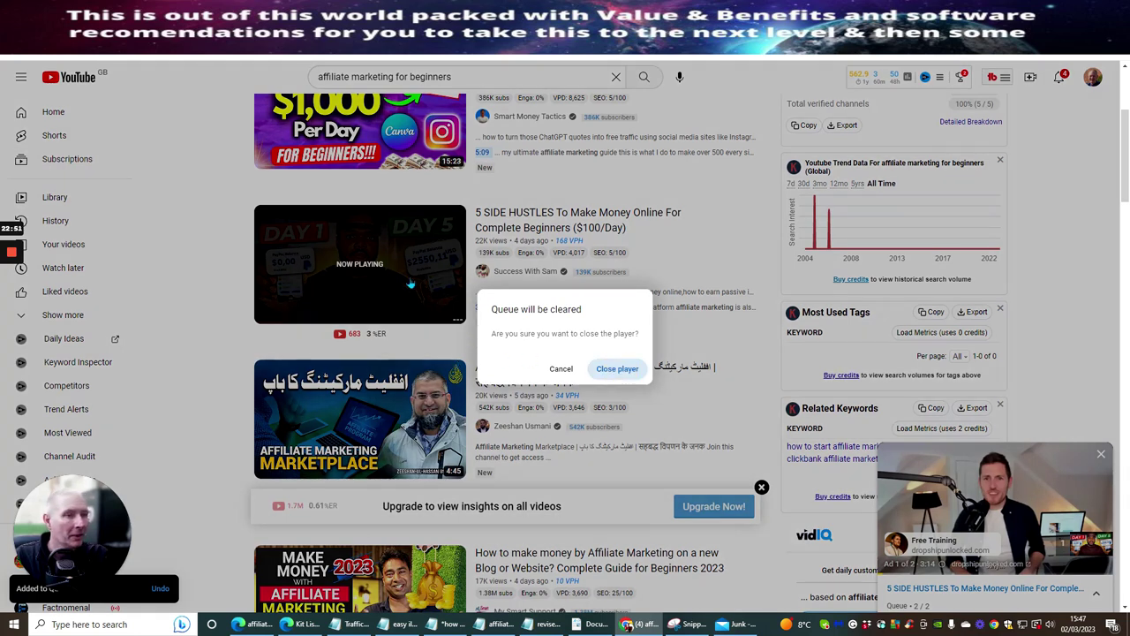
pyautogui.press('Return')
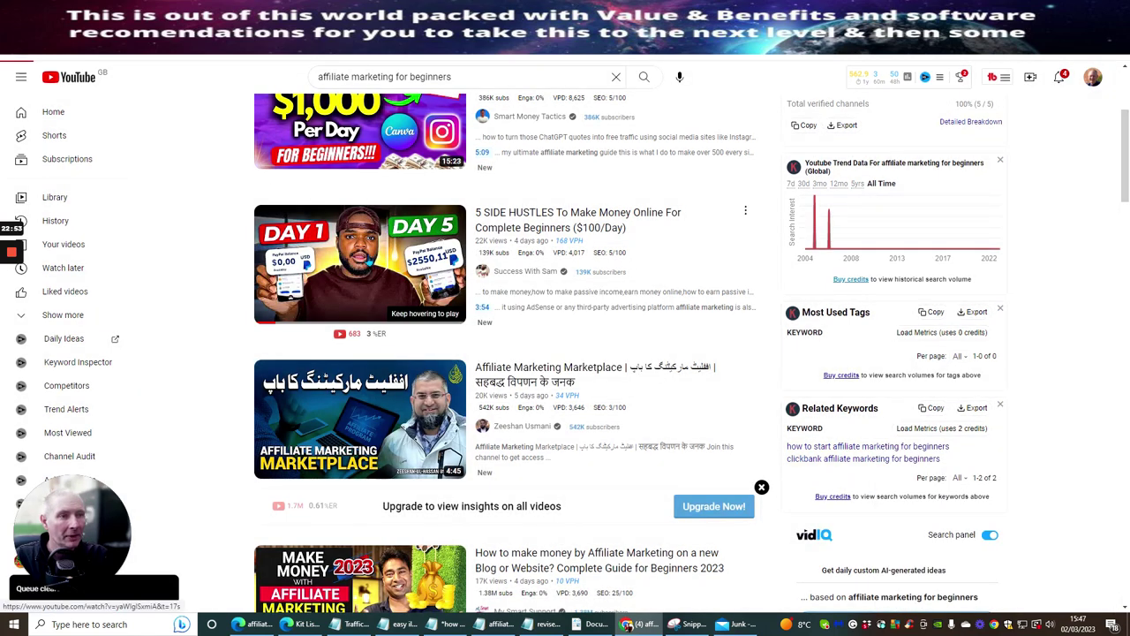
# Open the "5 SIDE HUSTLES To Make Money Online" video page and copy its channel name, "Success With Sam".
pyautogui.click(369, 261)
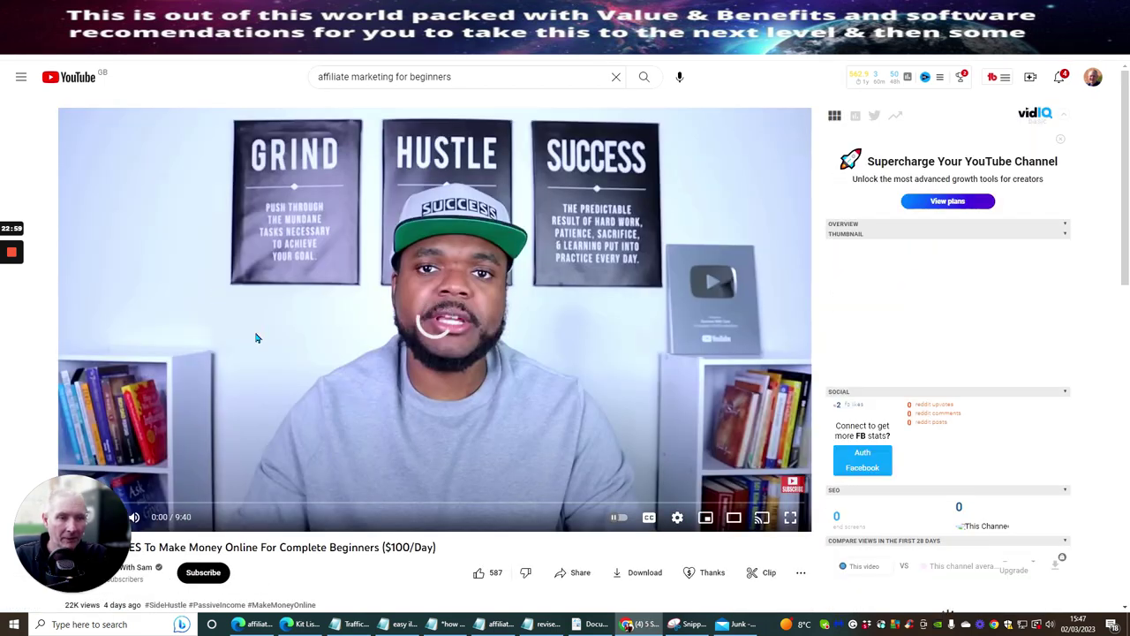
pyautogui.scroll(-4, 350, 328)
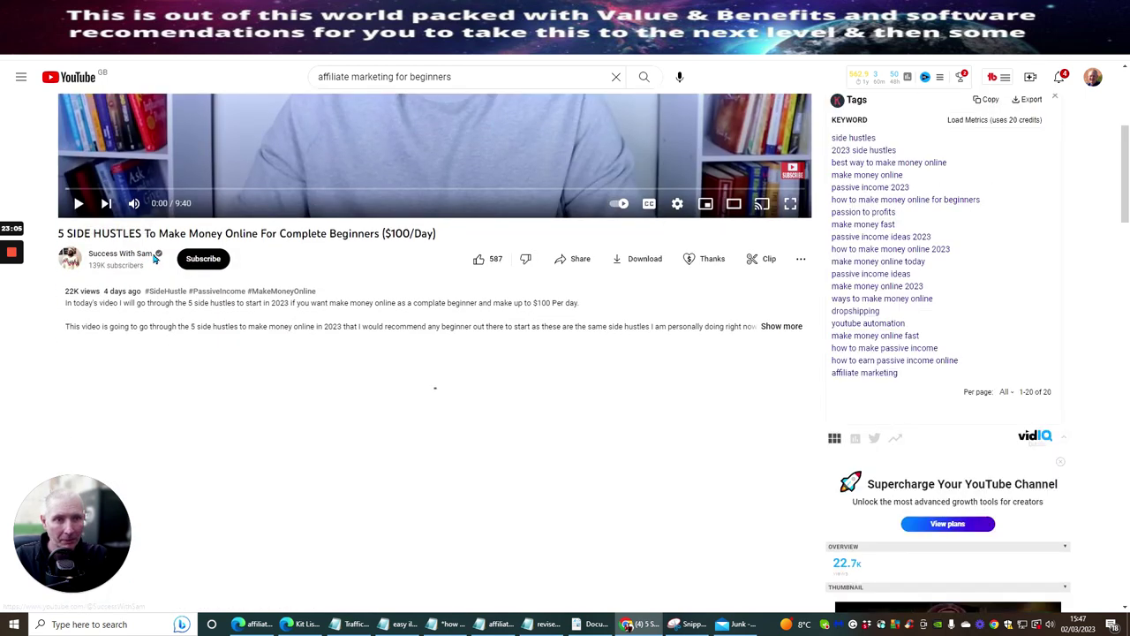
pyautogui.moveTo(154, 257); pyautogui.dragTo(99, 255)
pyautogui.rightClick(99, 255)
pyautogui.click(124, 340)
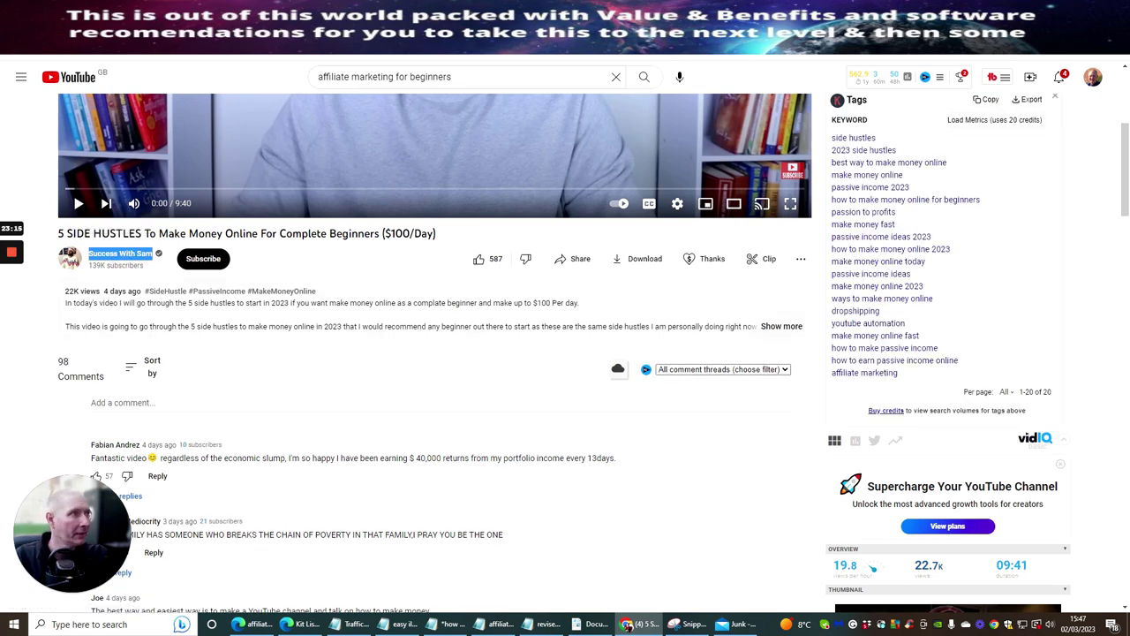
# Return to the Traffic Tree Review video, look over its description and open the video's details for editing in YouTube Studio.
pyautogui.hotkey('alt', 'Left')
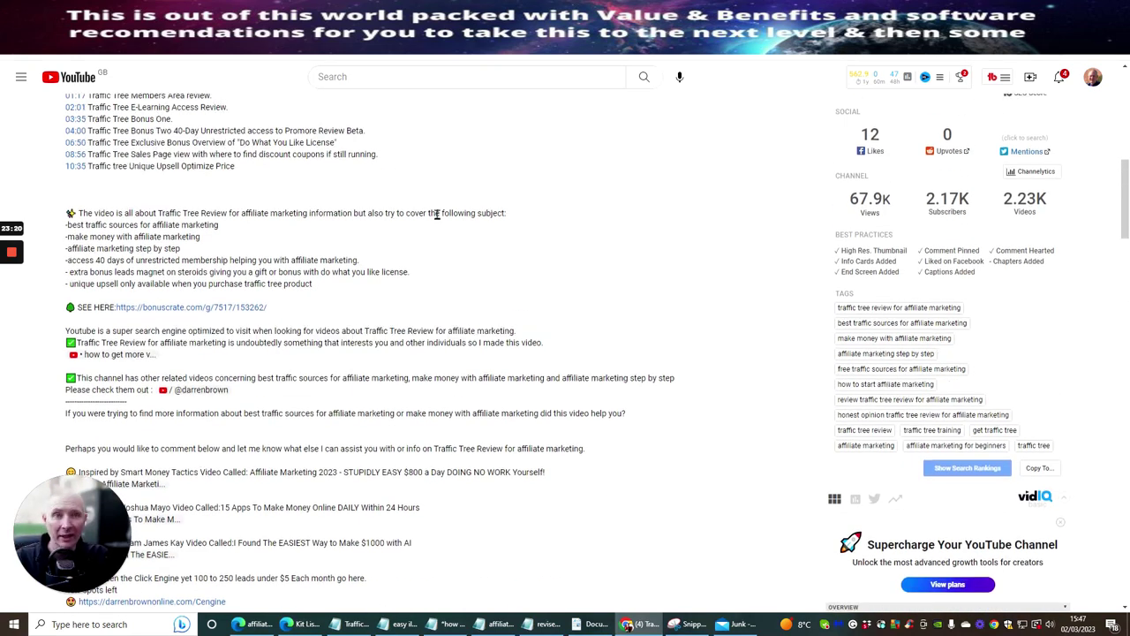
pyautogui.scroll(3, 435, 238)
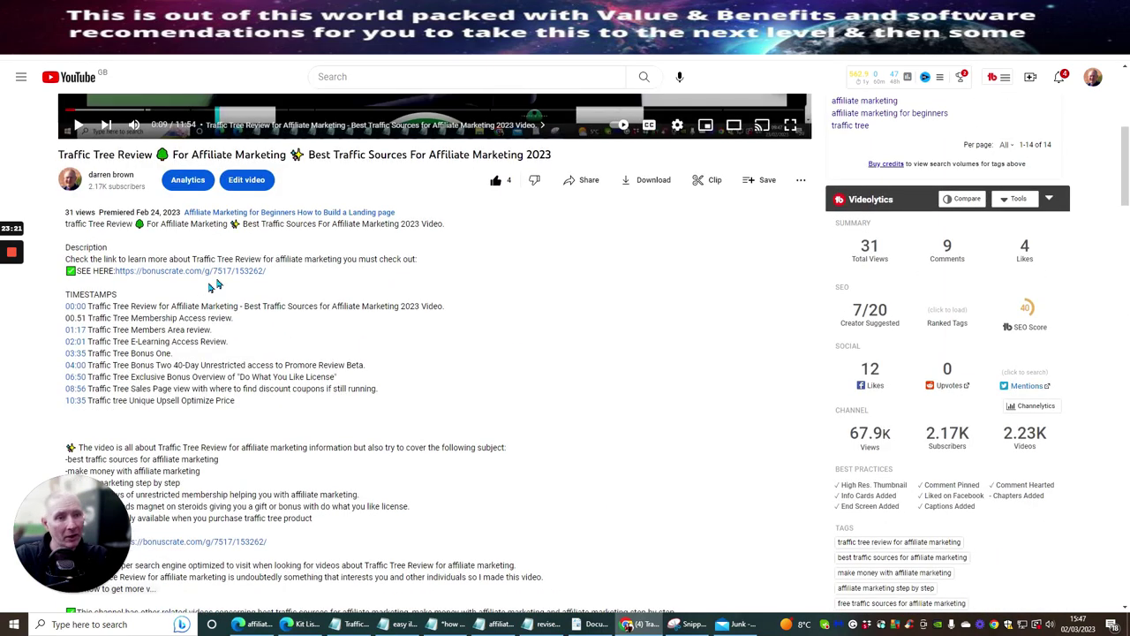
pyautogui.scroll(-3, 319, 277)
pyautogui.scroll(-4, 319, 277)
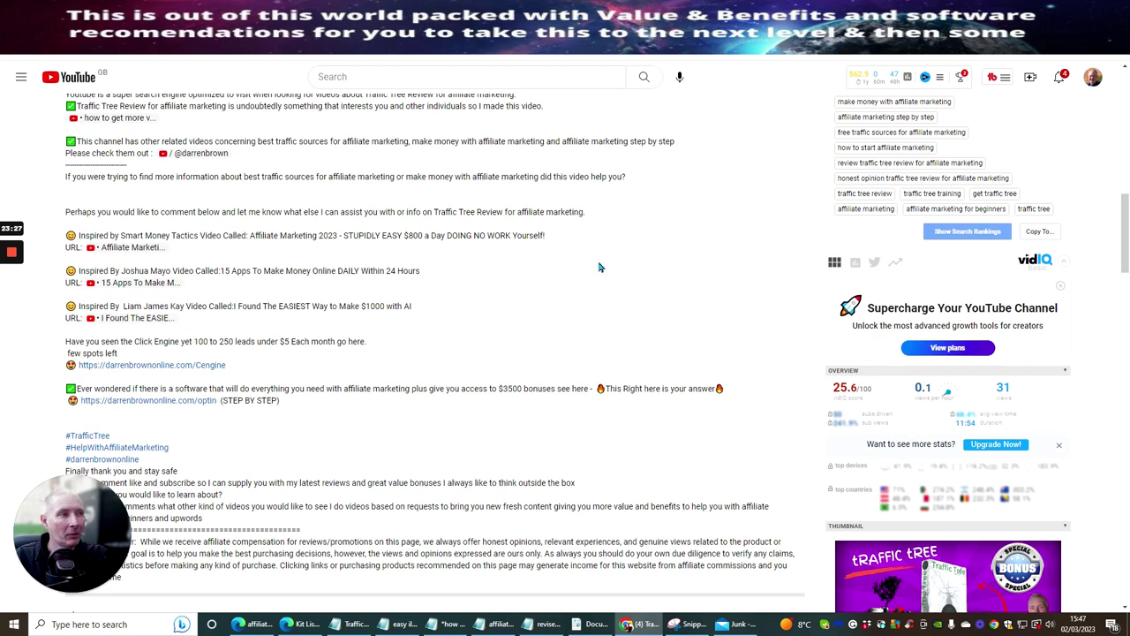
pyautogui.scroll(6, 510, 310)
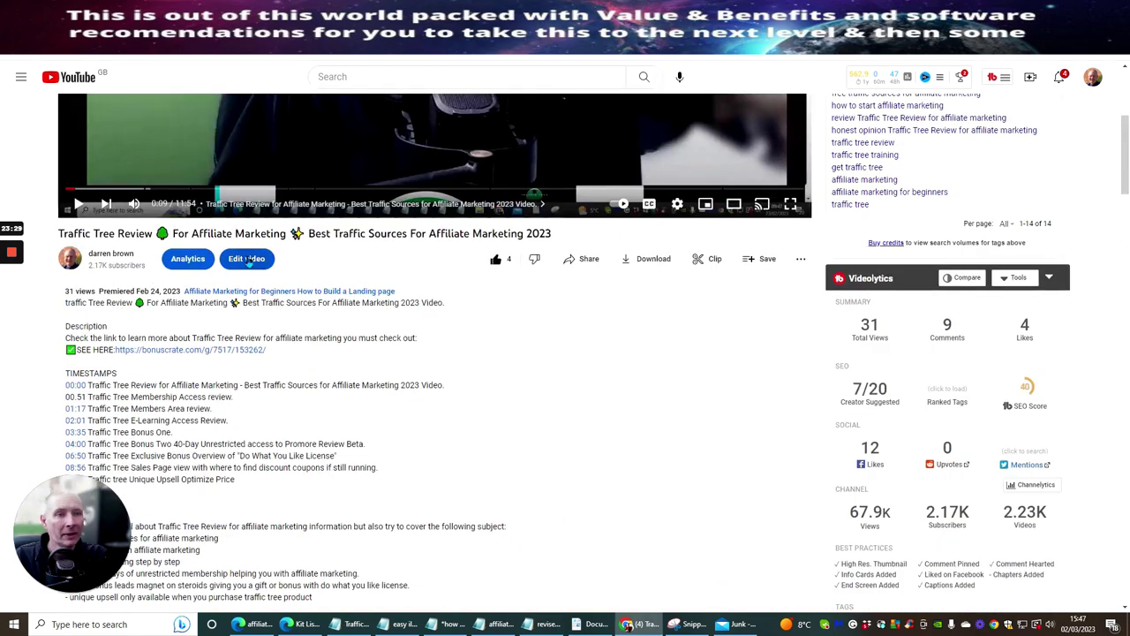
pyautogui.click(248, 260)
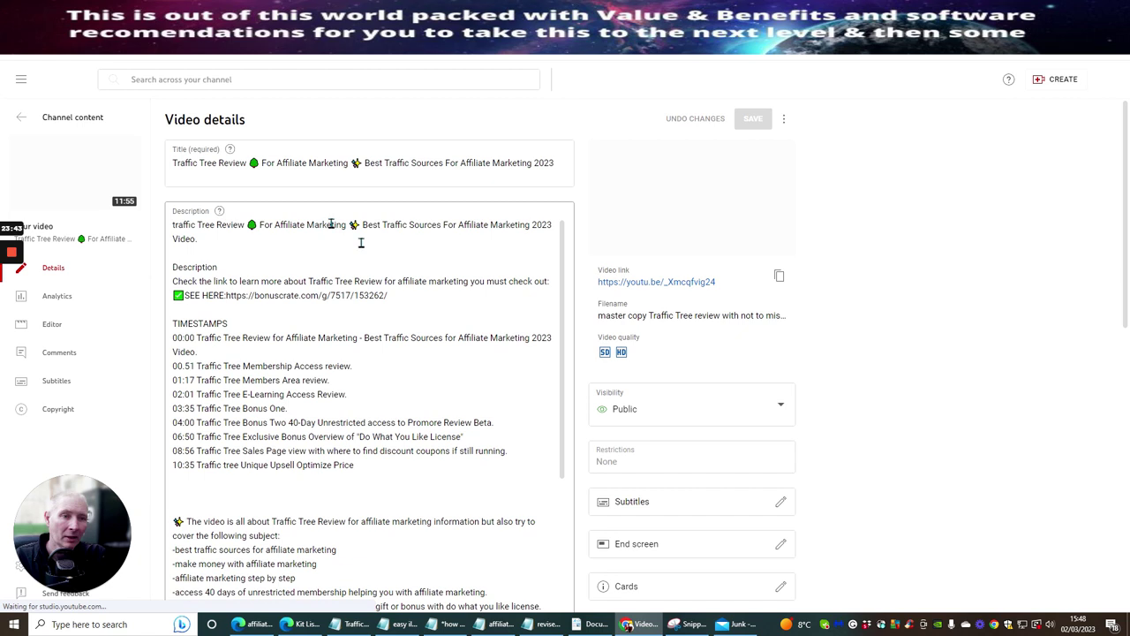
# Examine the inspiration credits, promotional links, hashtags and affiliate disclaimer in the Traffic Tree Review video's description.
pyautogui.scroll(-8, 318, 265)
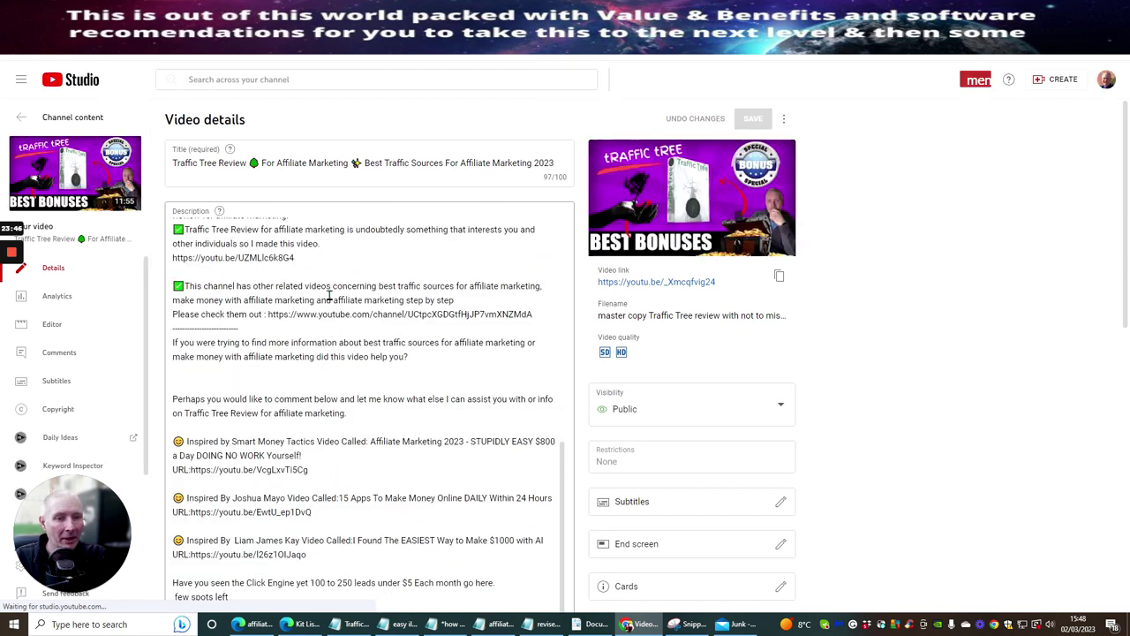
pyautogui.scroll(-2, 346, 326)
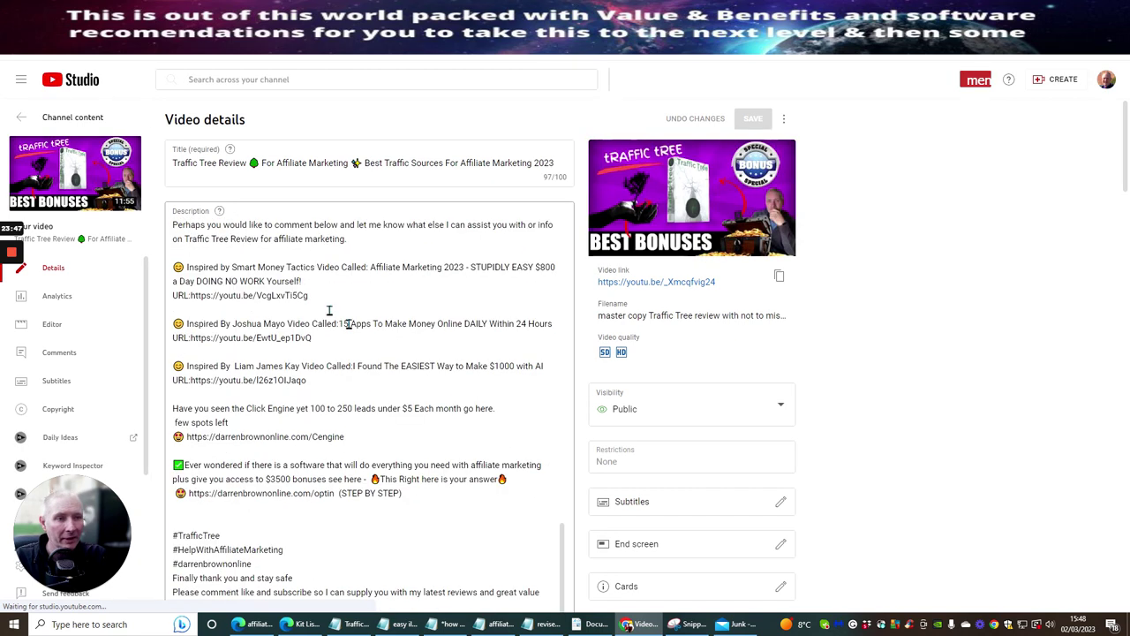
pyautogui.scroll(-5, 329, 310)
pyautogui.scroll(2, 331, 305)
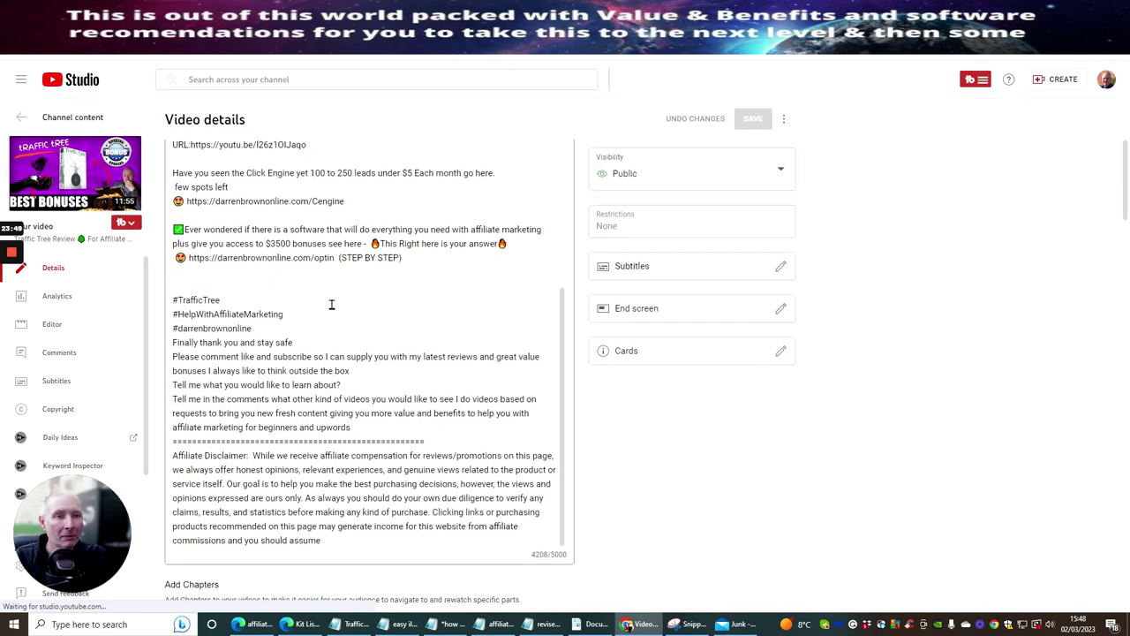
pyautogui.scroll(4, 334, 307)
pyautogui.scroll(-6, 345, 340)
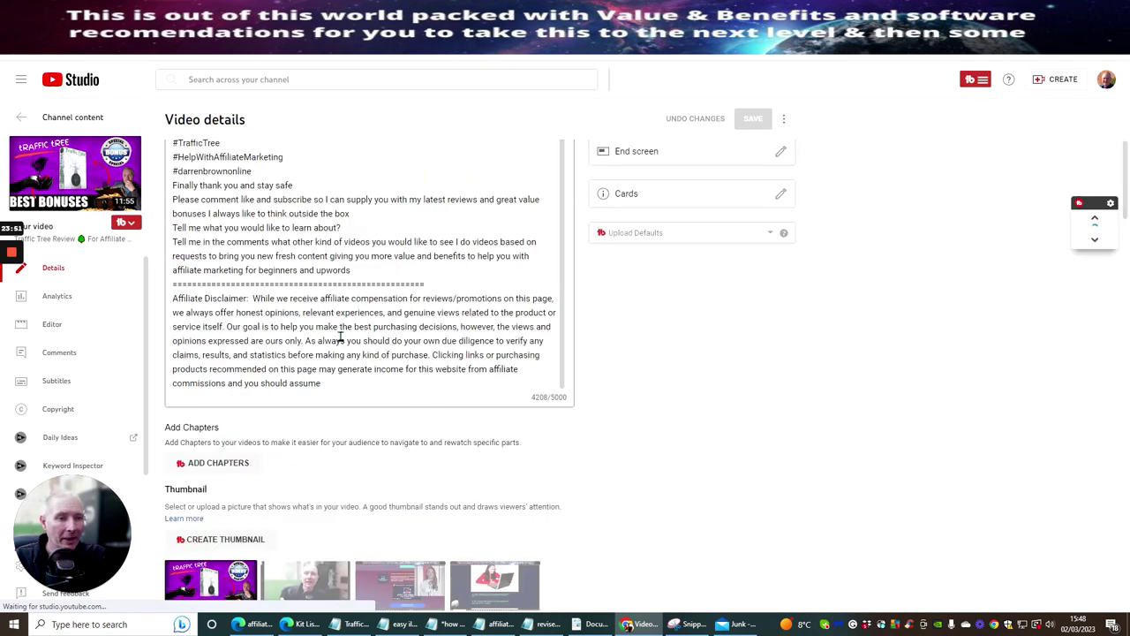
pyautogui.scroll(2, 340, 336)
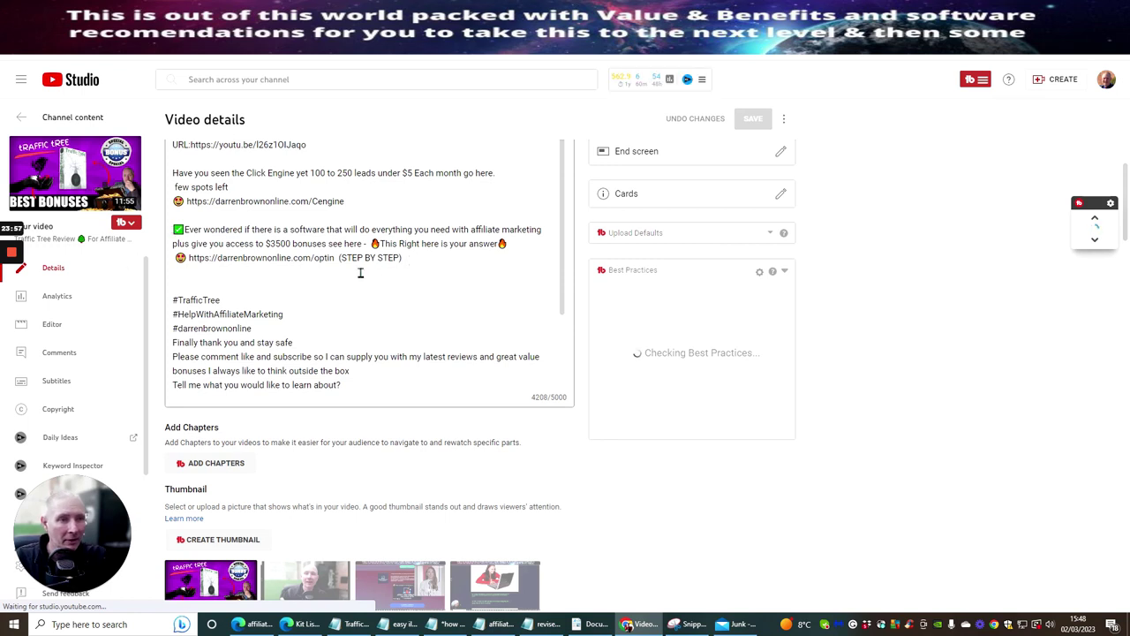
pyautogui.scroll(-2, 361, 273)
pyautogui.scroll(4, 352, 275)
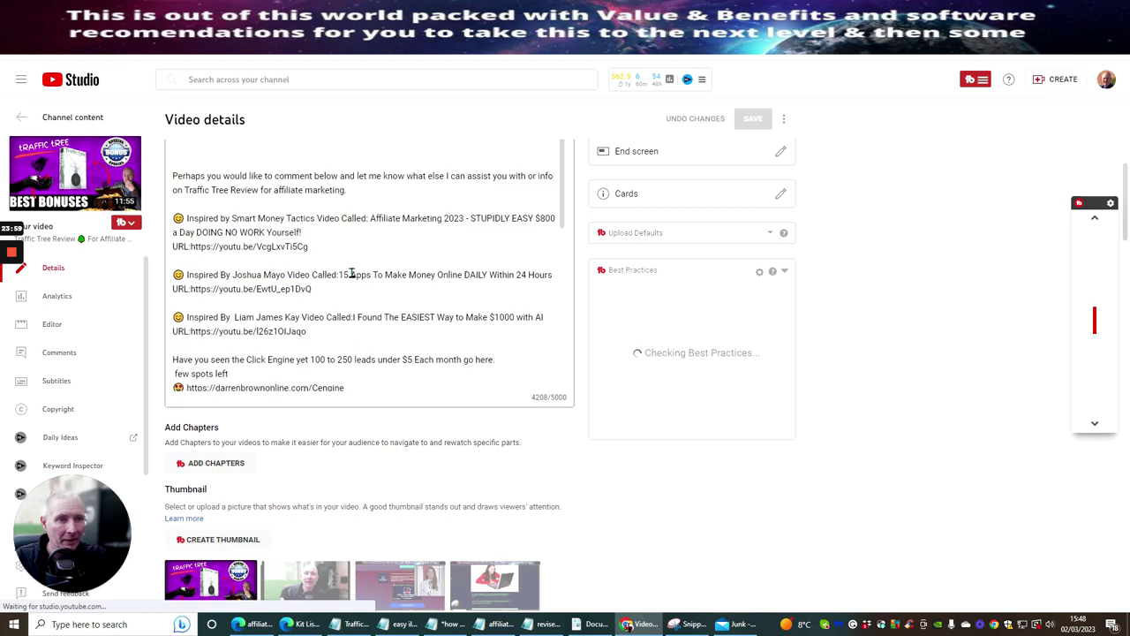
pyautogui.scroll(-1, 352, 275)
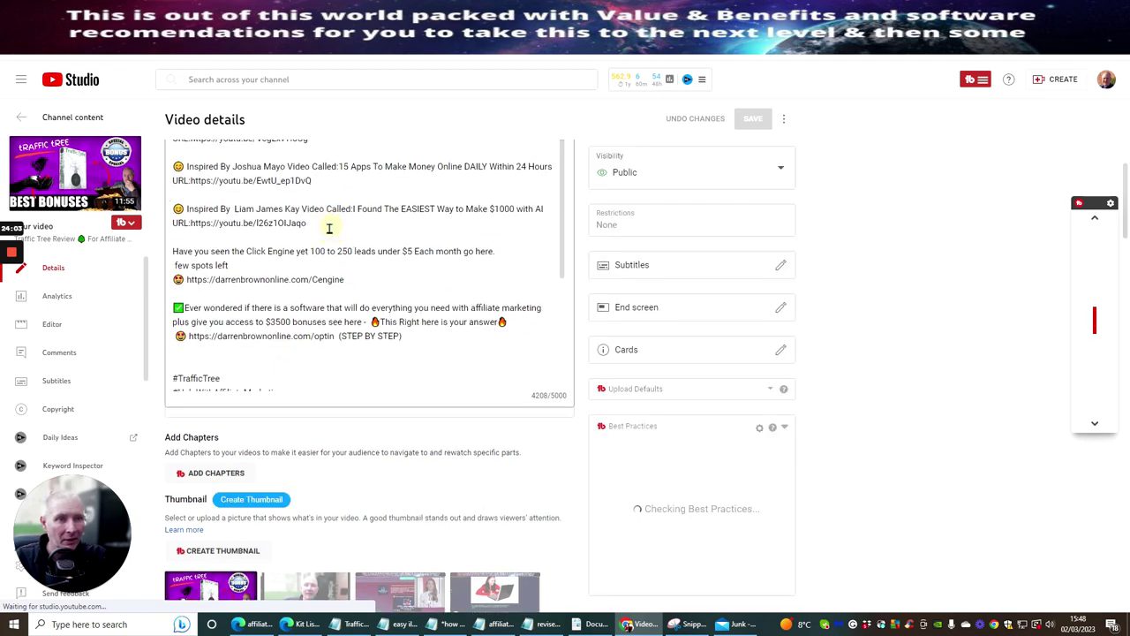
# Add a new line below the last inspiration credit in the description, pasting the copied channel name to read "Inspired By Success With Sam".
pyautogui.tripleClick(332, 226)
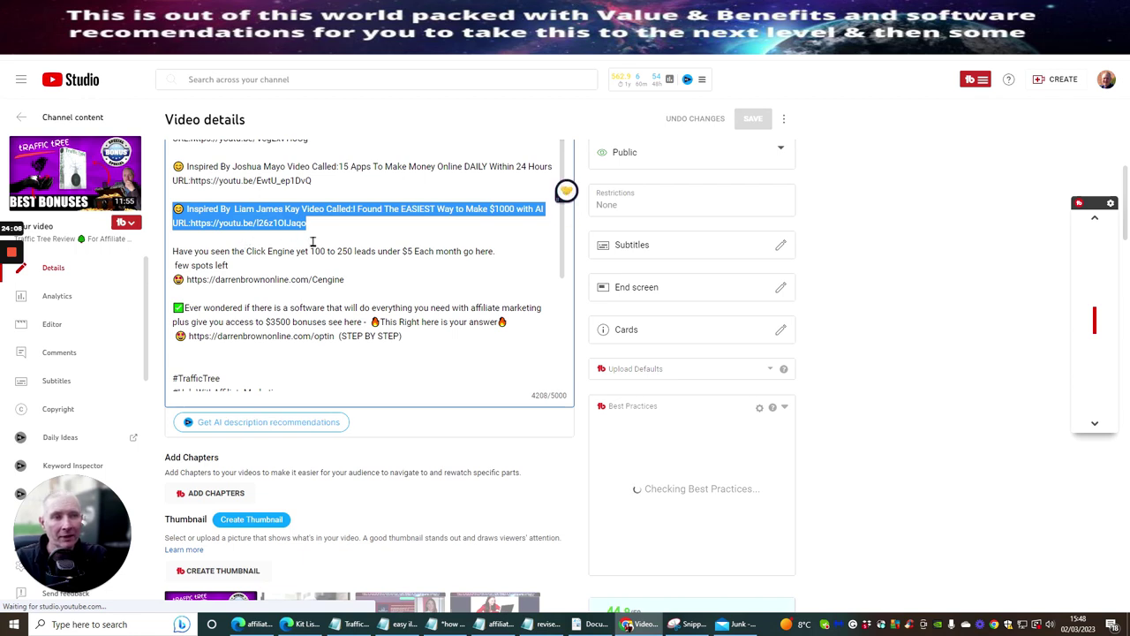
pyautogui.click(312, 241)
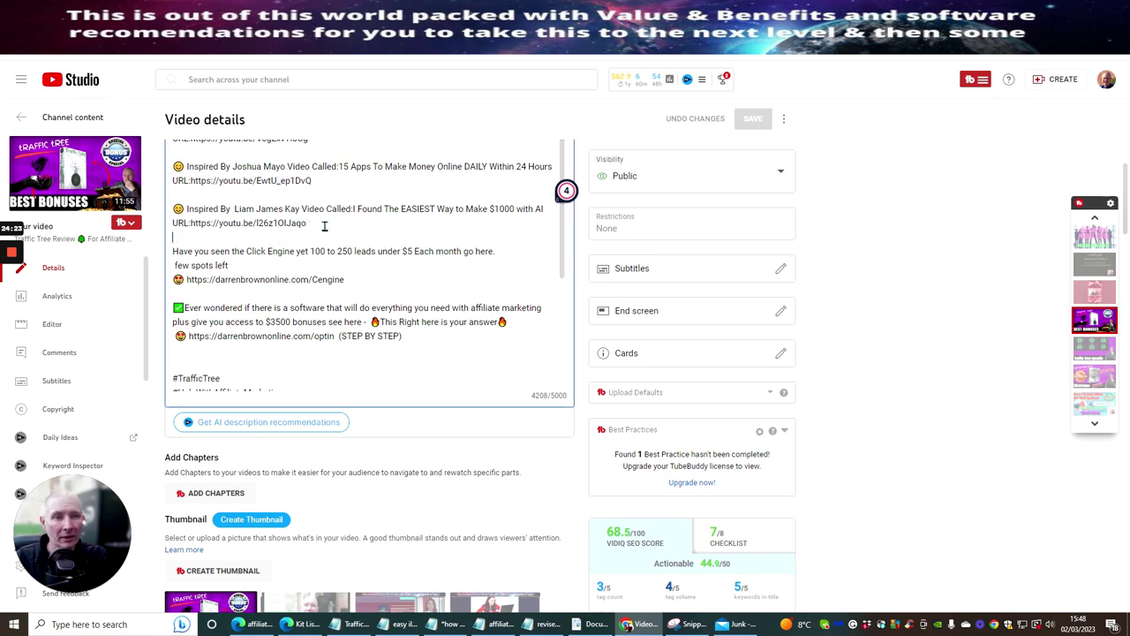
pyautogui.press('Return')
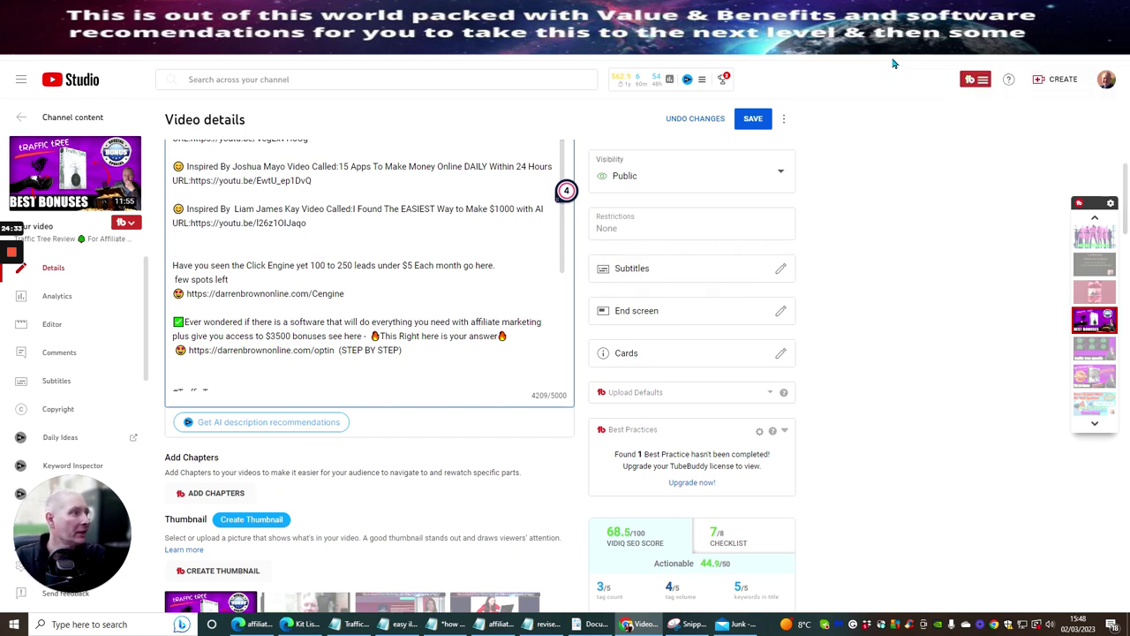
pyautogui.rightClick(203, 254)
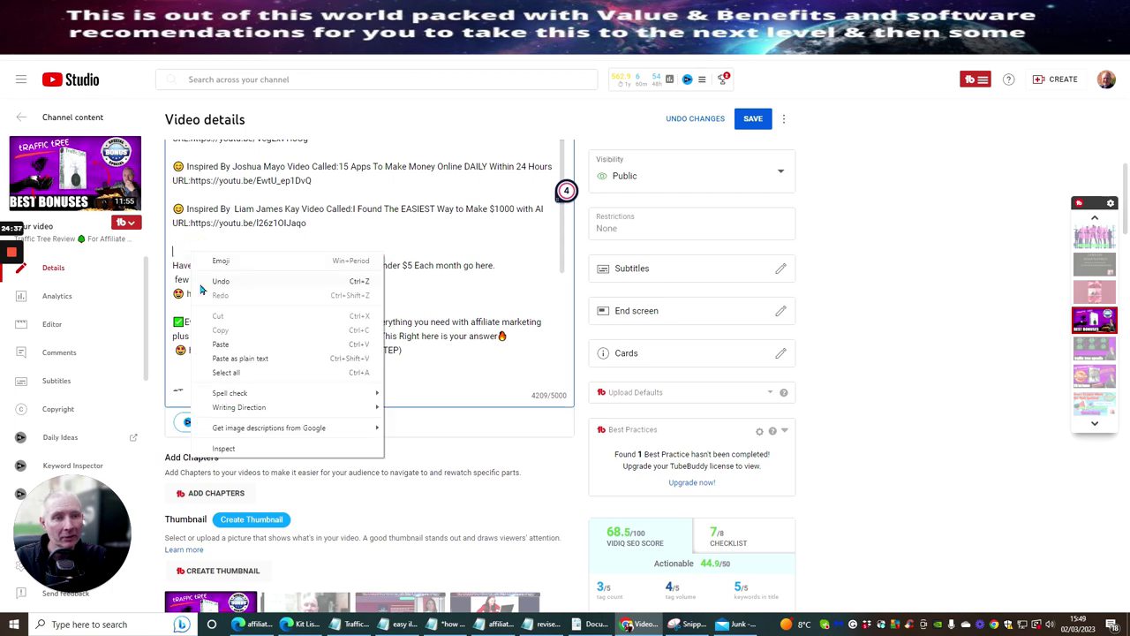
pyautogui.click(214, 345)
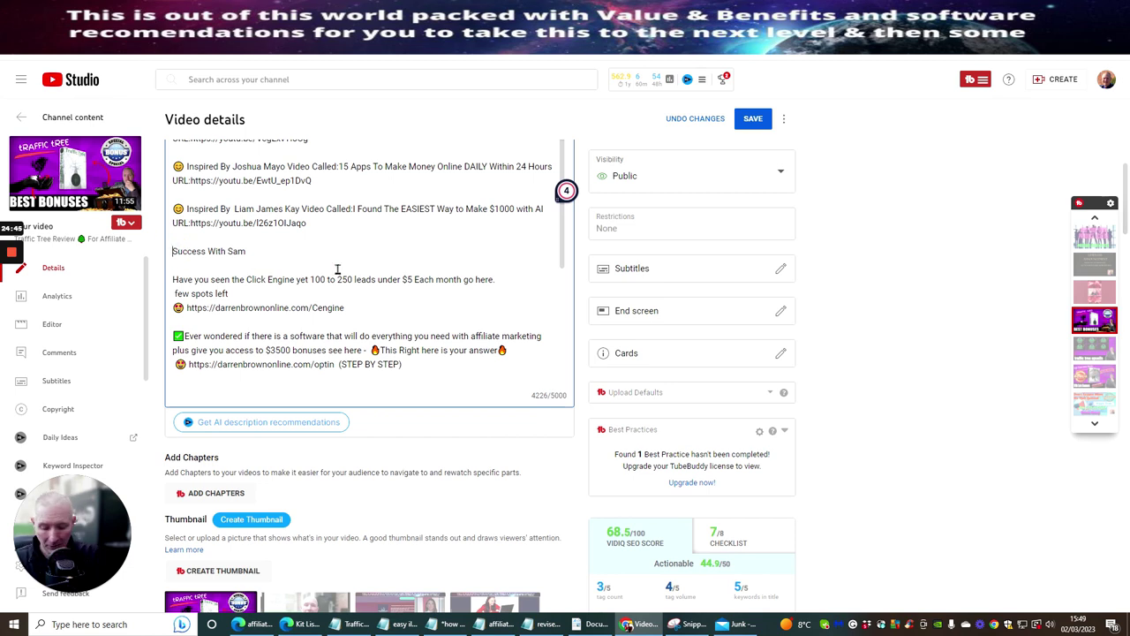
pyautogui.write('Inspir')
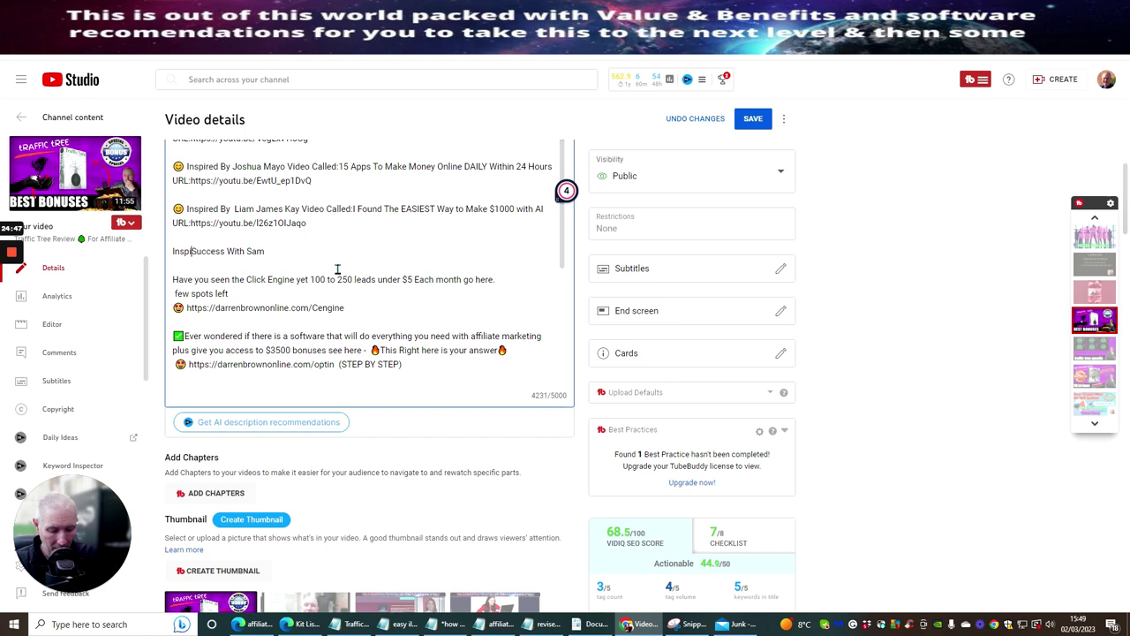
pyautogui.write('ed ')
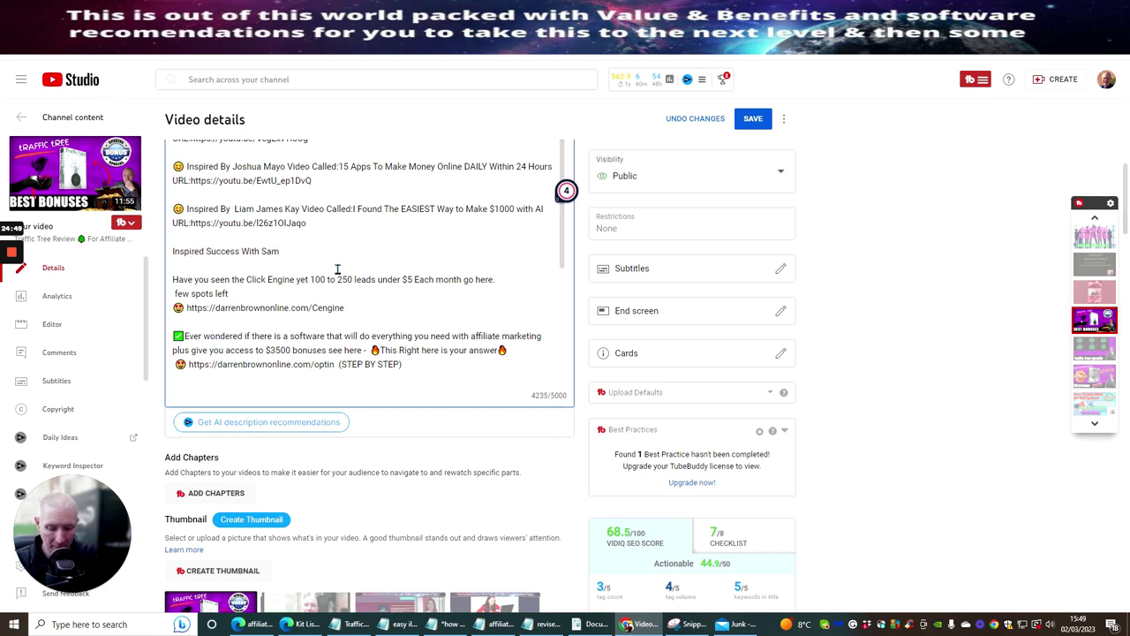
pyautogui.write('By')
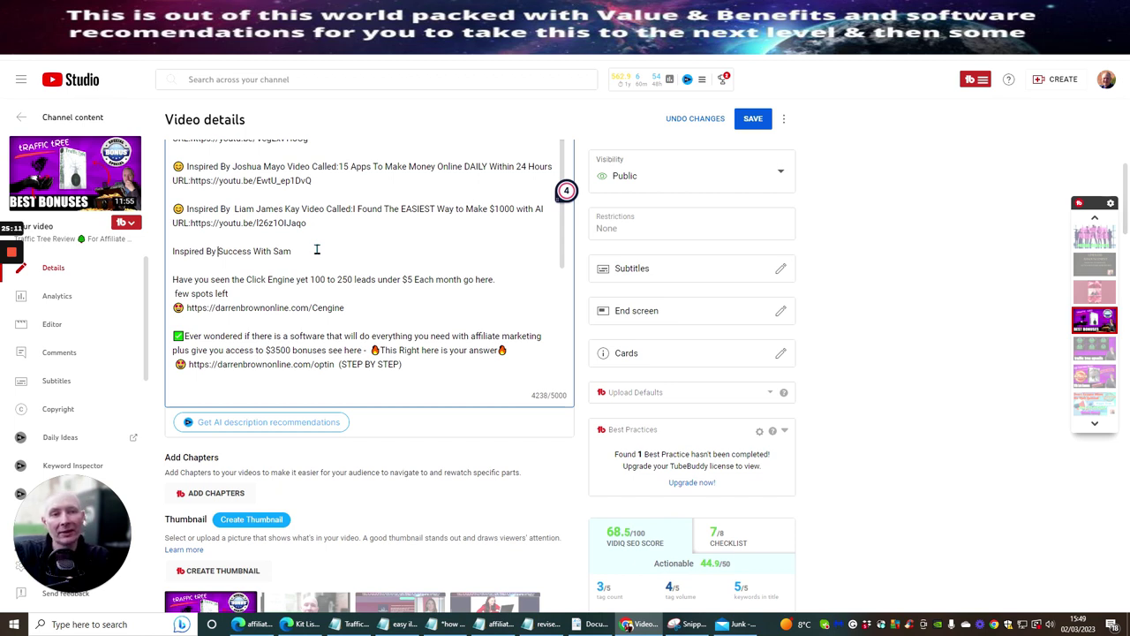
# Copy the Grinning Face with Big Eyes emoji from Emojipedia in a new tab and paste it before the "Inspired By Success With Sam" credit.
pyautogui.moveTo(92, 161)
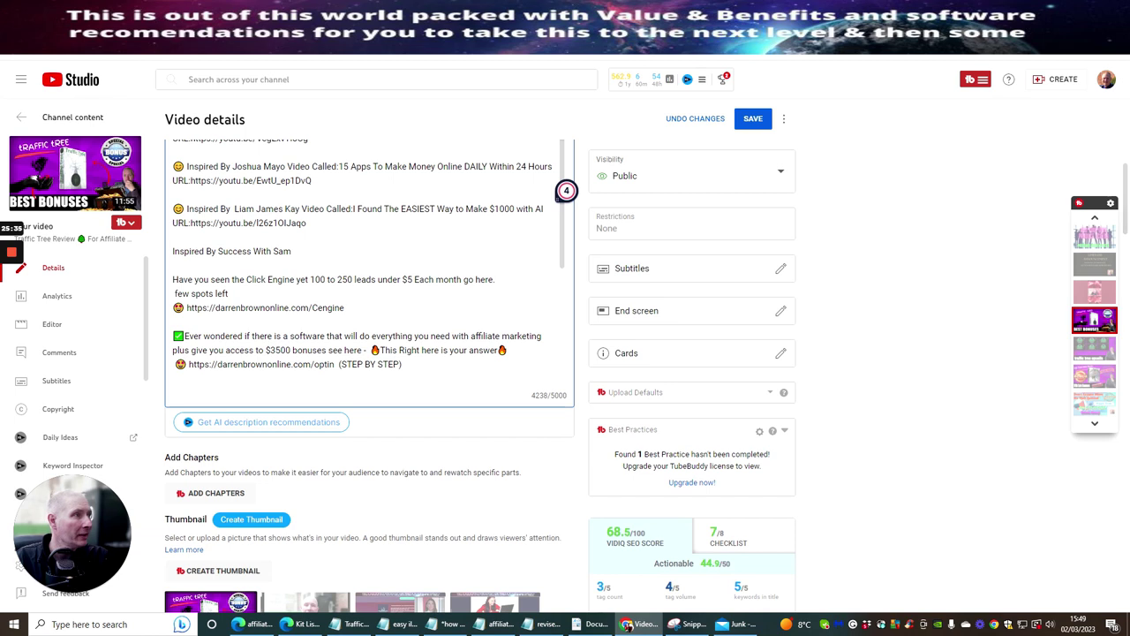
pyautogui.hotkey('ctrl', 't')
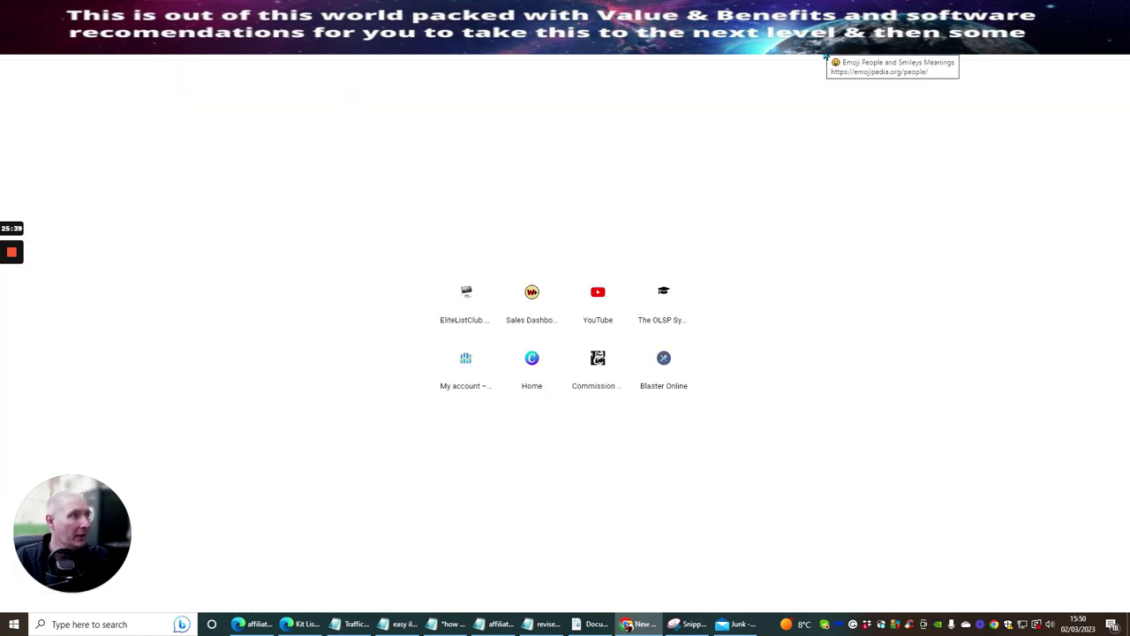
pyautogui.click(824, 55)
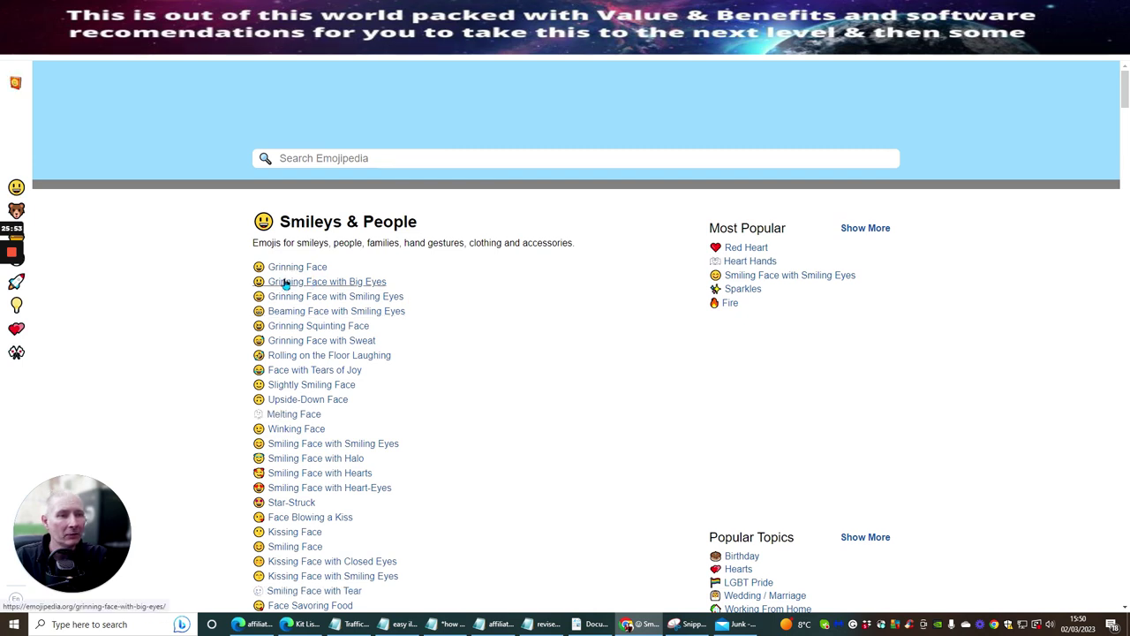
pyautogui.click(285, 283)
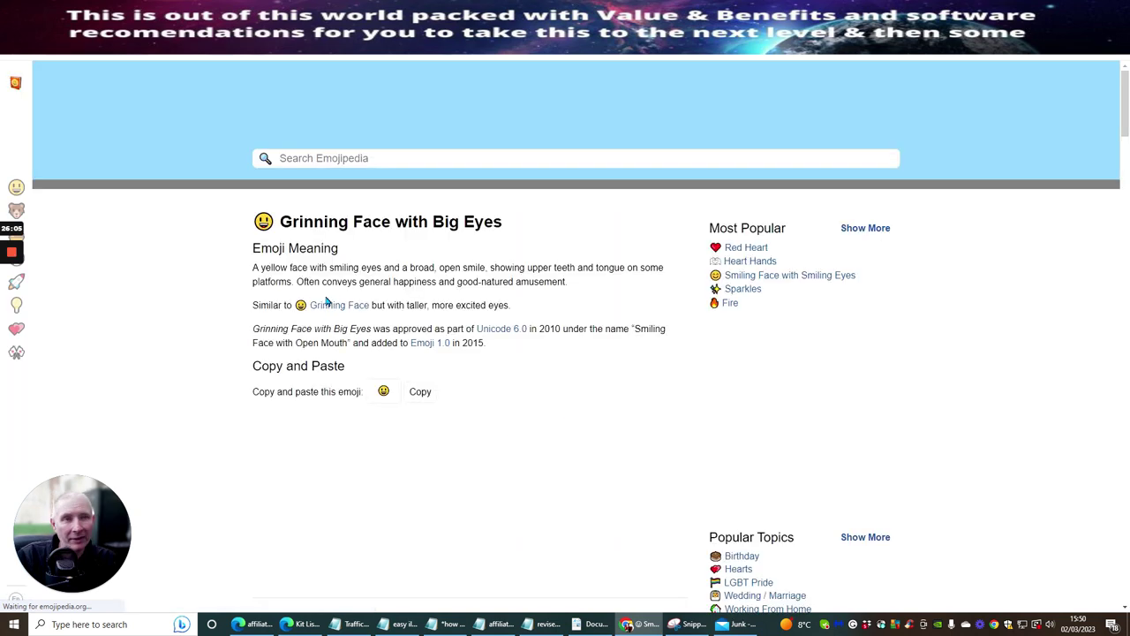
pyautogui.click(420, 394)
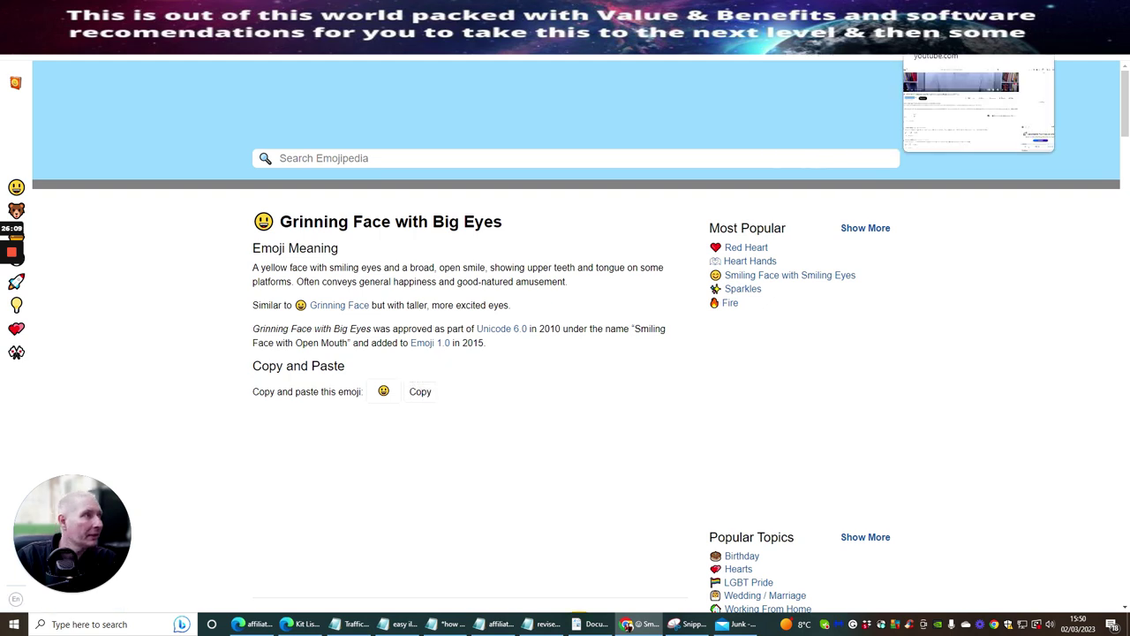
pyautogui.click(937, 19)
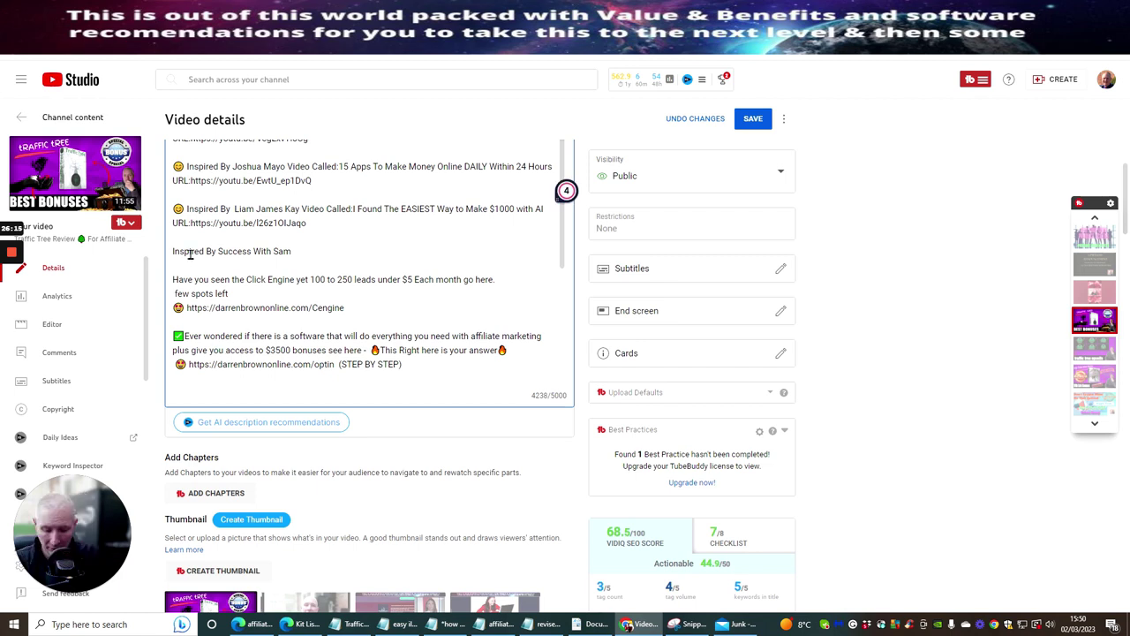
pyautogui.hotkey('ctrl', 'v')
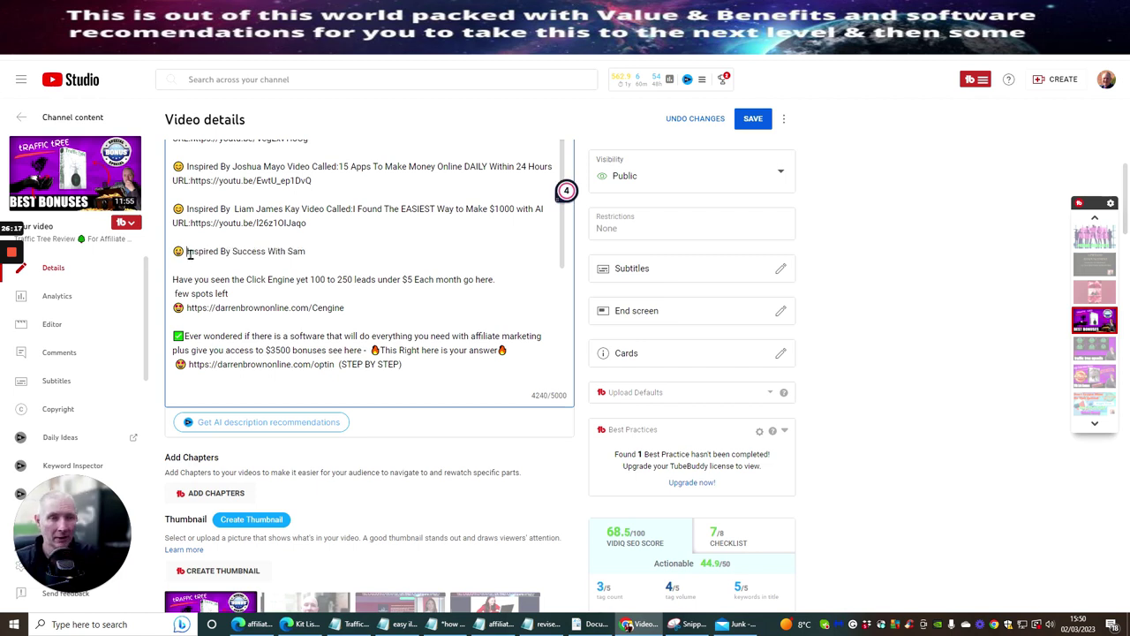
# Extend the "Inspired By Success With Sam" credit in the description with the text "Video Called:".
pyautogui.click(336, 252)
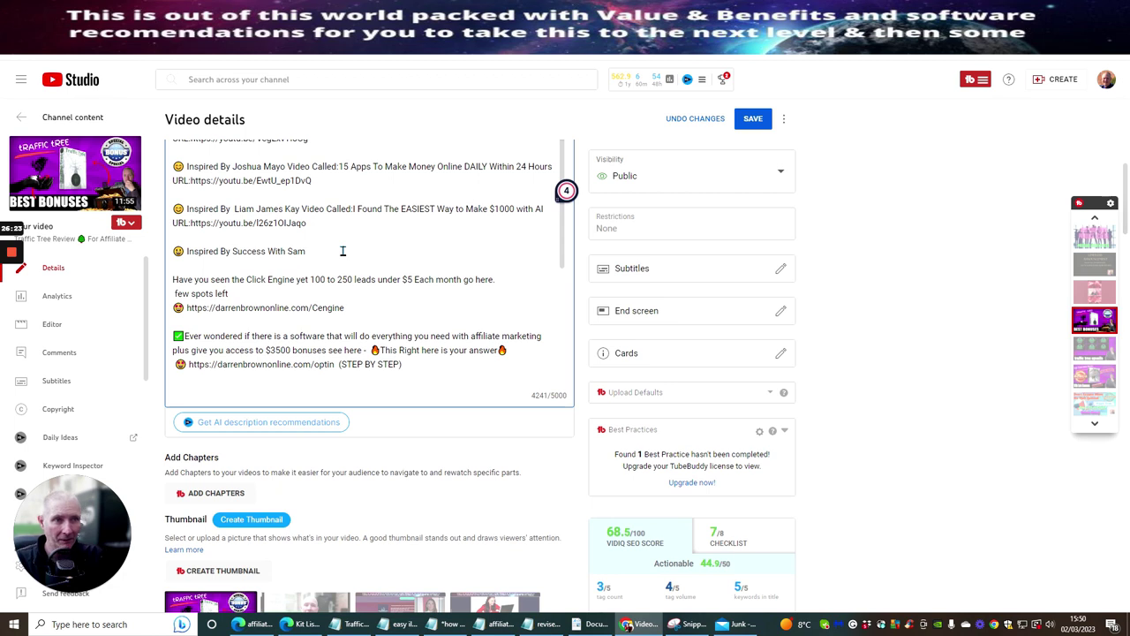
pyautogui.write('Video ')
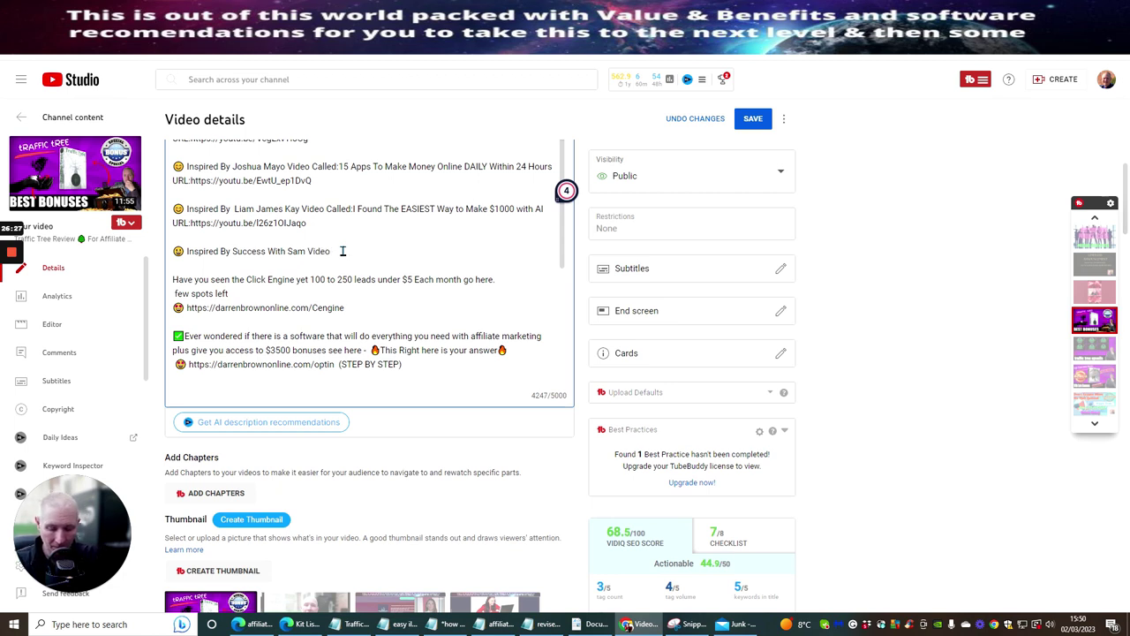
pyautogui.write('Called')
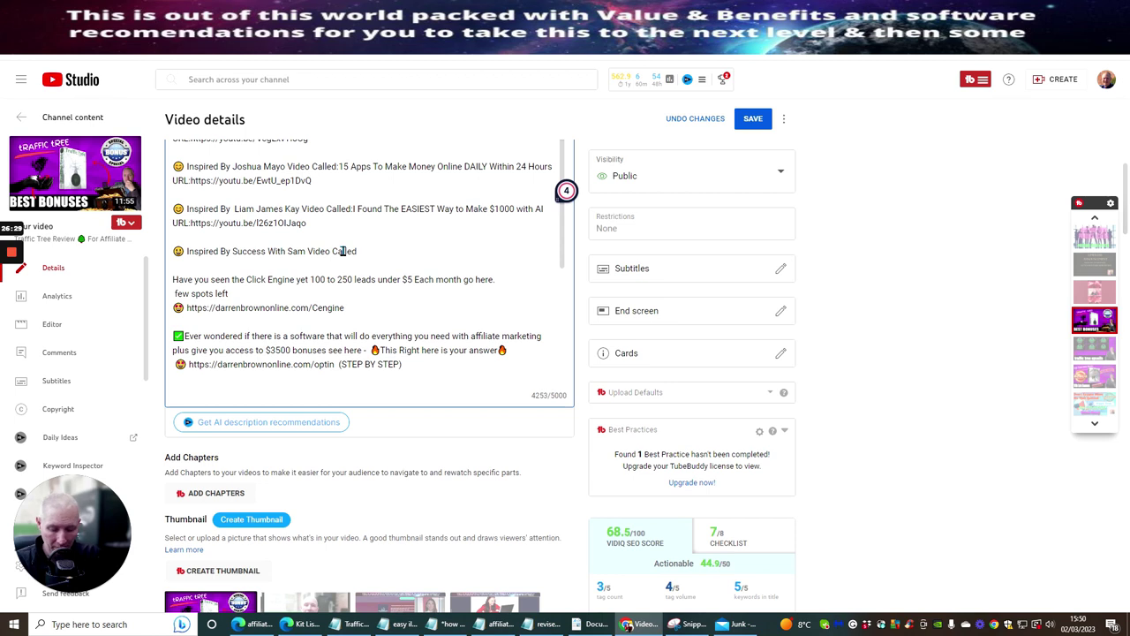
pyautogui.write(':')
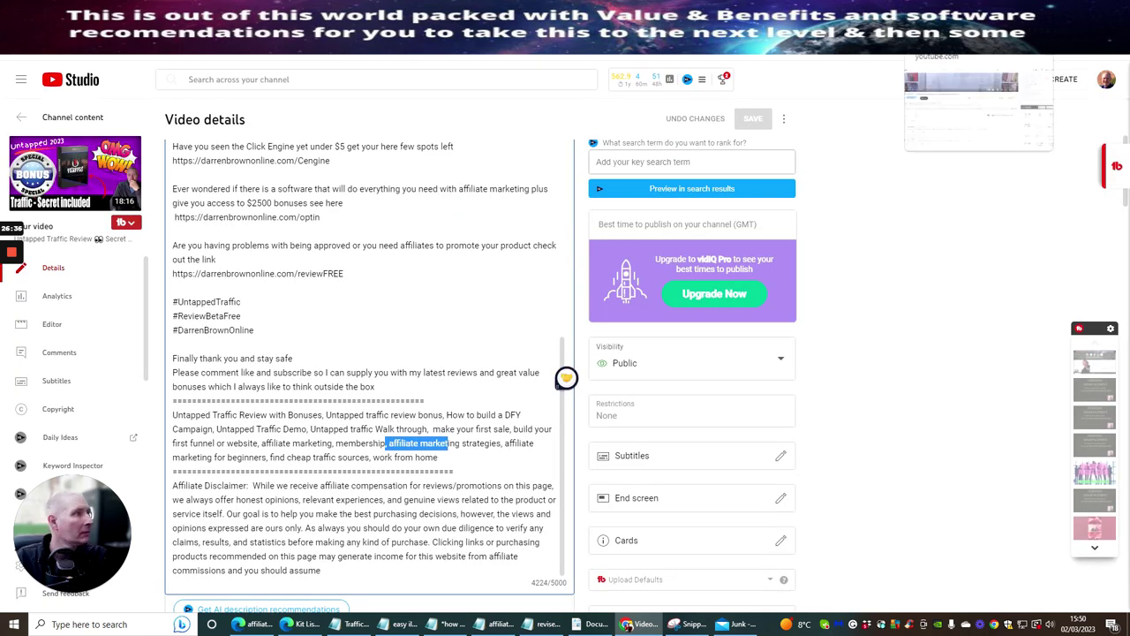
# Copy the title "5 SIDE HUSTLES To Make Money Online For Complete Beginners ($100/Day)" from the Success With Sam video and paste it after "Video Called:".
pyautogui.hotkey('ctrl', 'Tab')
pyautogui.moveTo(373, 249); pyautogui.dragTo(437, 233)
pyautogui.rightClick(405, 236)
pyautogui.click(418, 247)
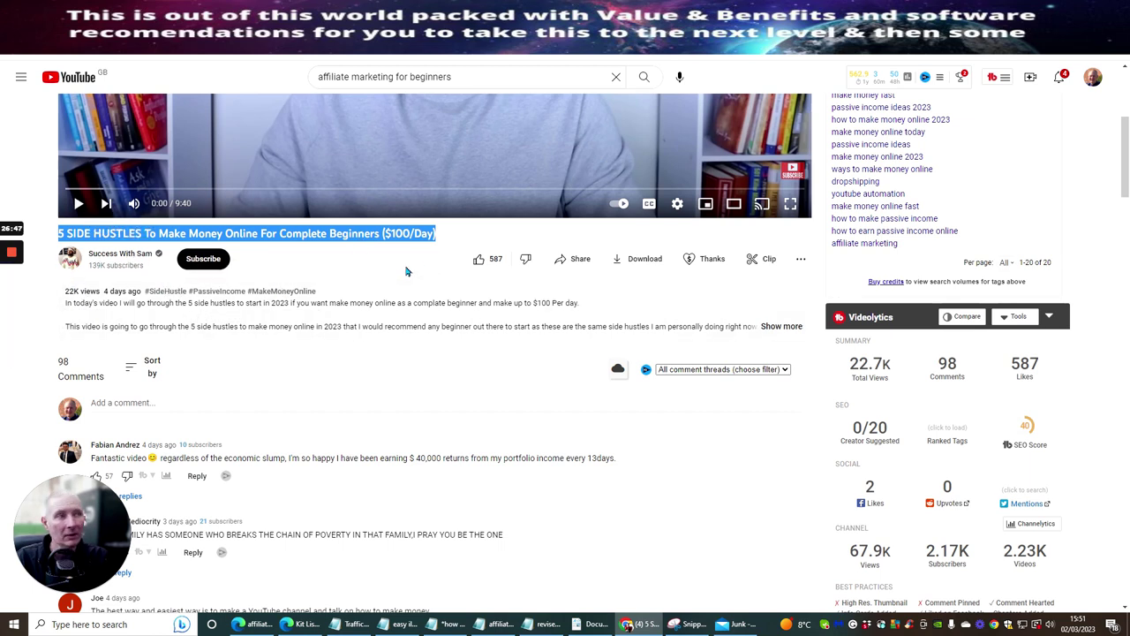
pyautogui.hotkey('ctrl', 'Tab')
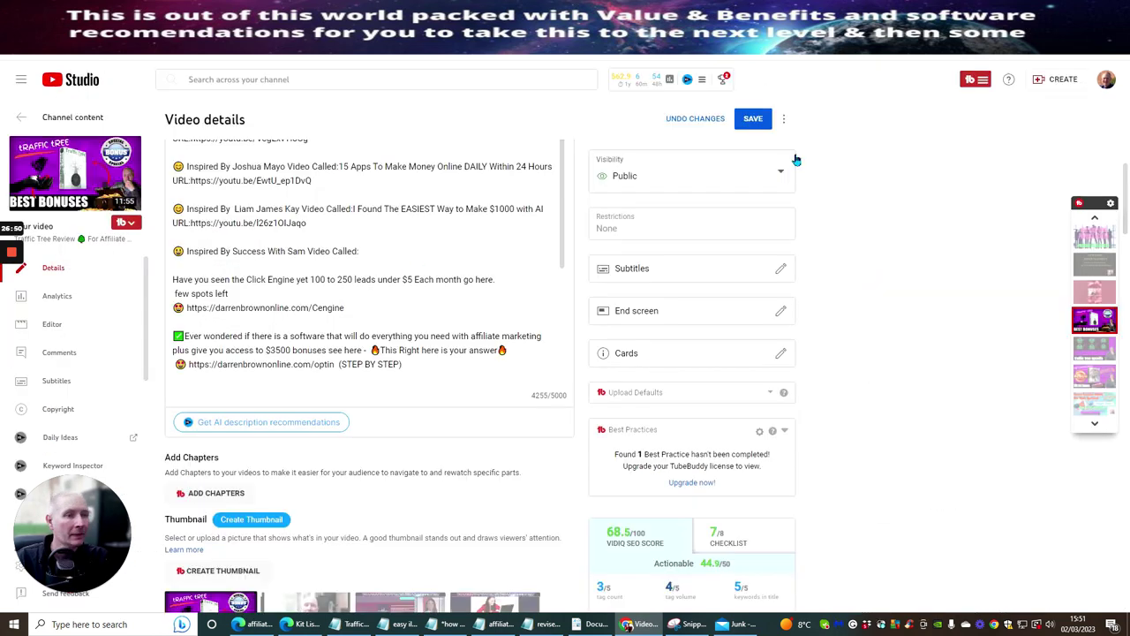
pyautogui.rightClick(367, 252)
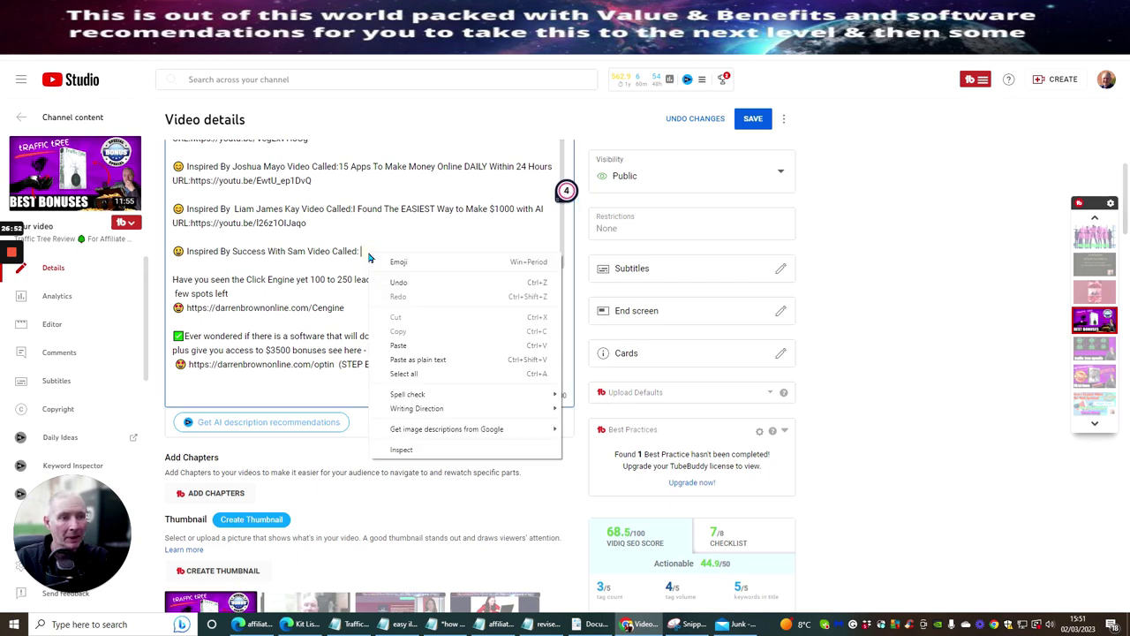
pyautogui.click(410, 364)
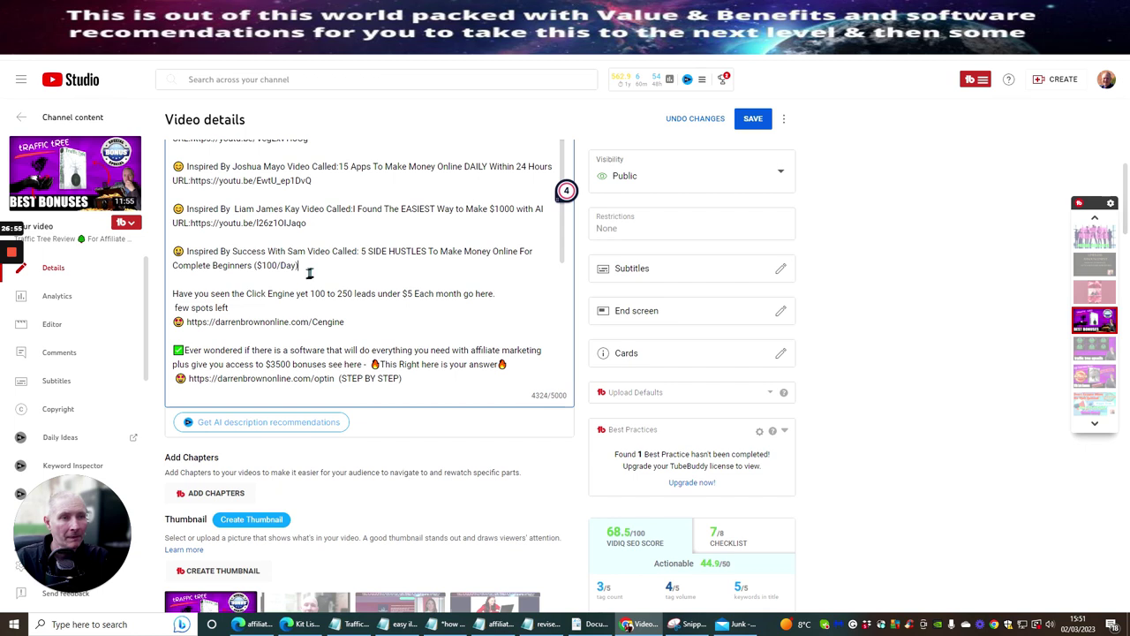
# Add a "URL:" line below the Success With Sam credit, paste that video's copied URL as plain text and save the description.
pyautogui.press('Return')
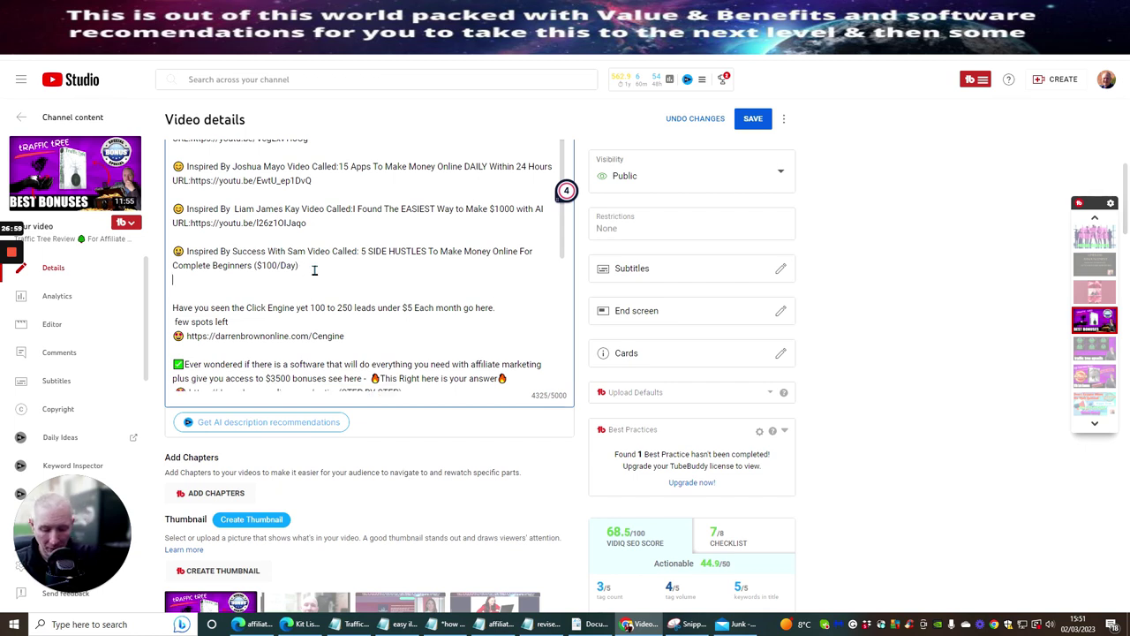
pyautogui.write('URL:')
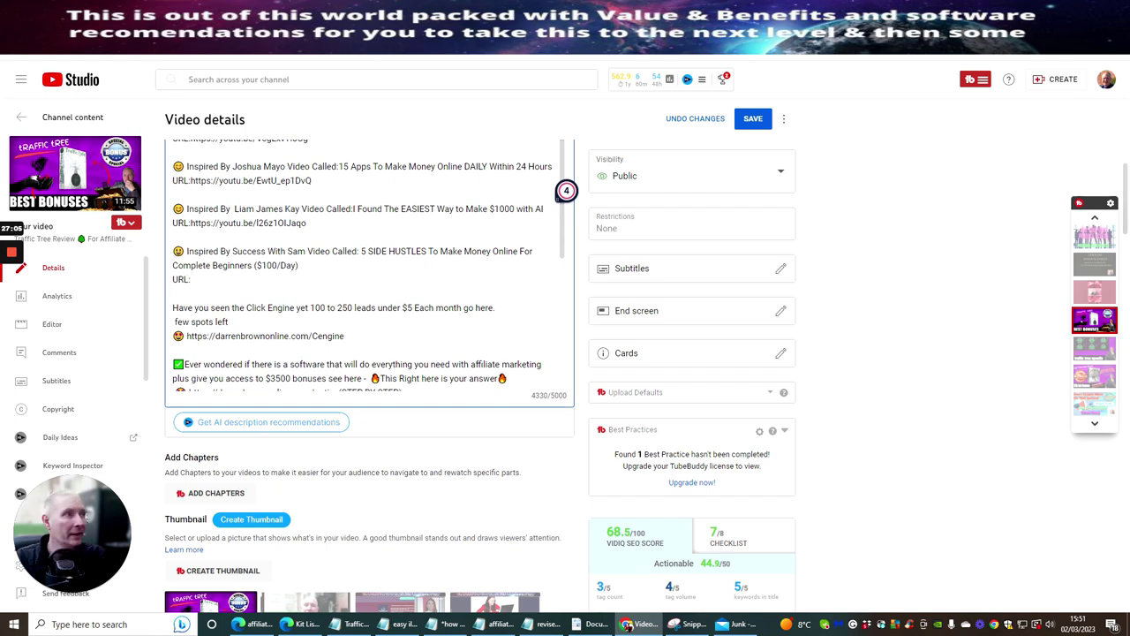
pyautogui.hotkey('ctrl', 'Tab')
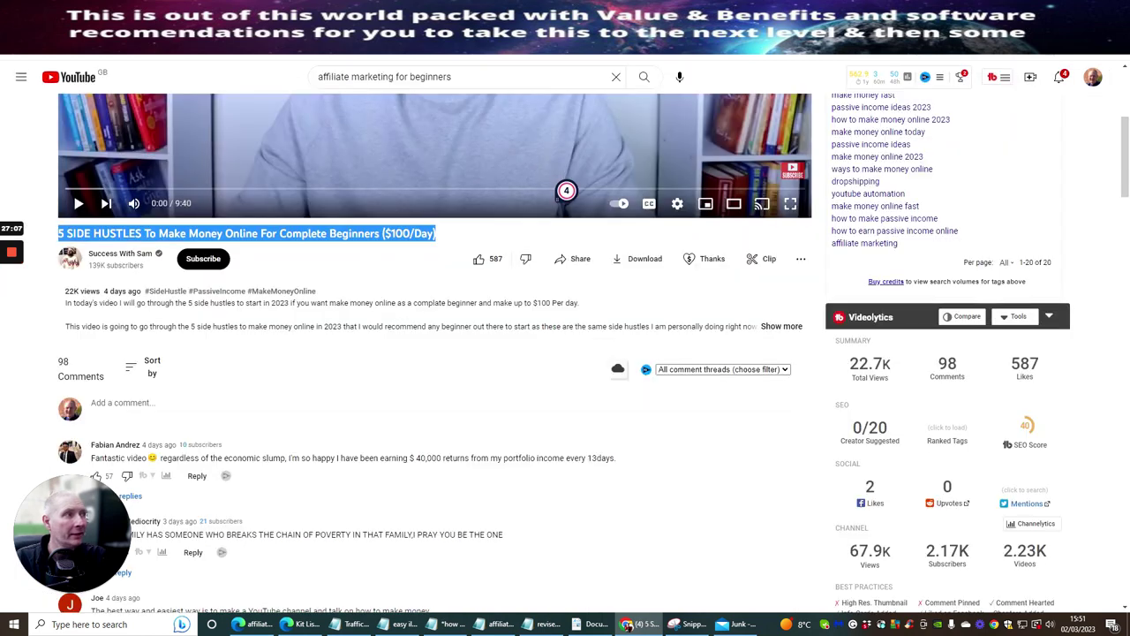
pyautogui.scroll(3, 610, 185)
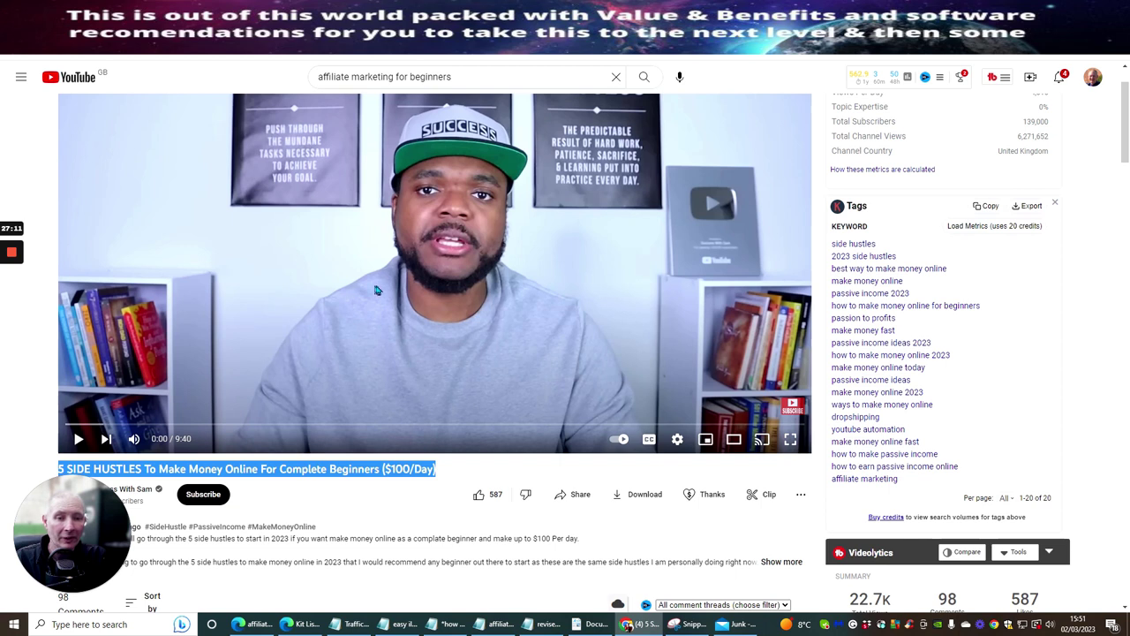
pyautogui.scroll(-2, 539, 480)
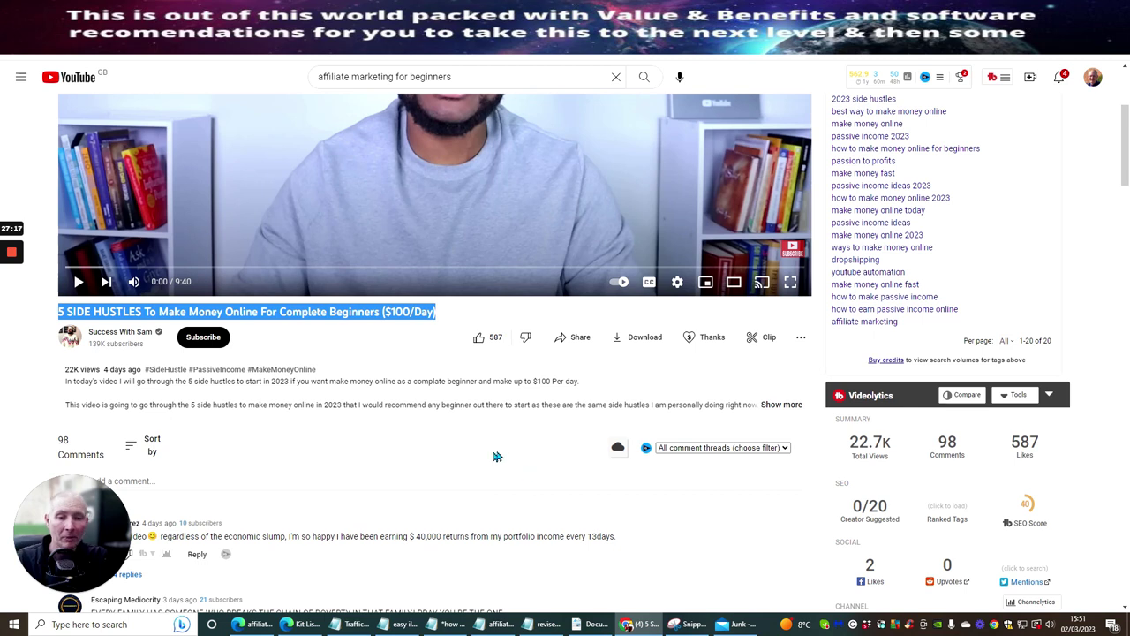
pyautogui.scroll(2, 468, 229)
pyautogui.rightClick(436, 189)
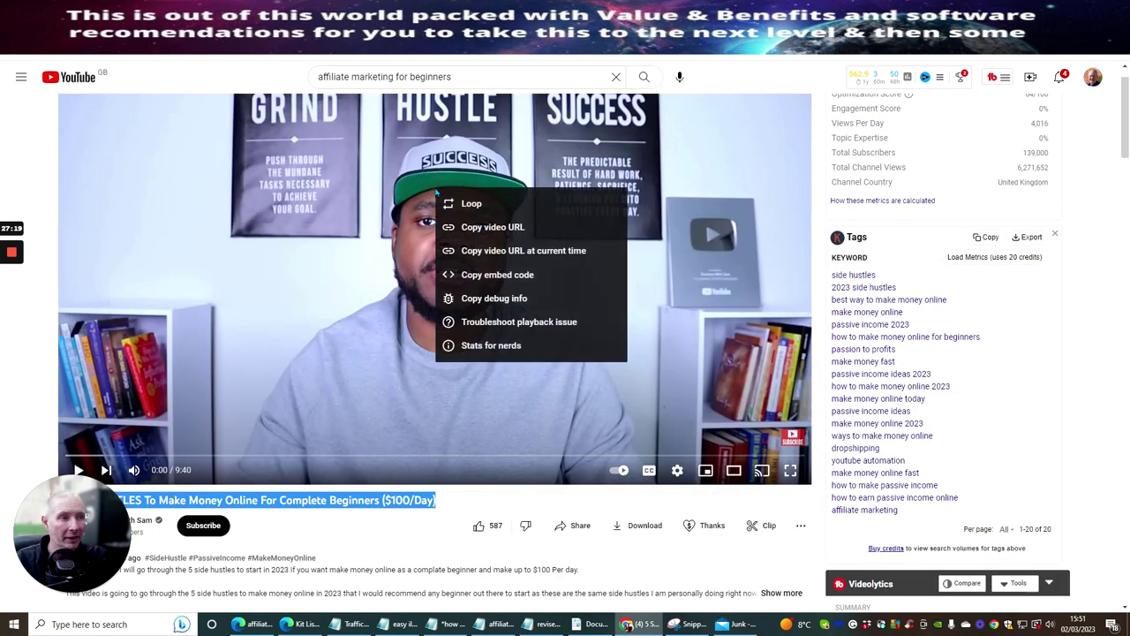
pyautogui.click(469, 228)
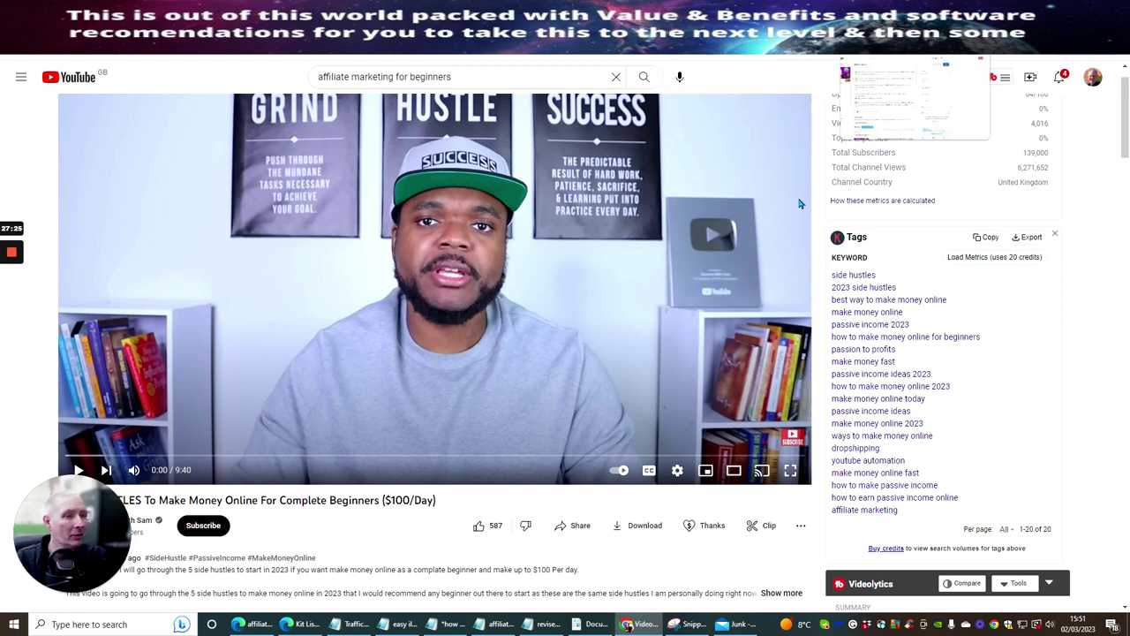
pyautogui.hotkey('ctrl', 'Tab')
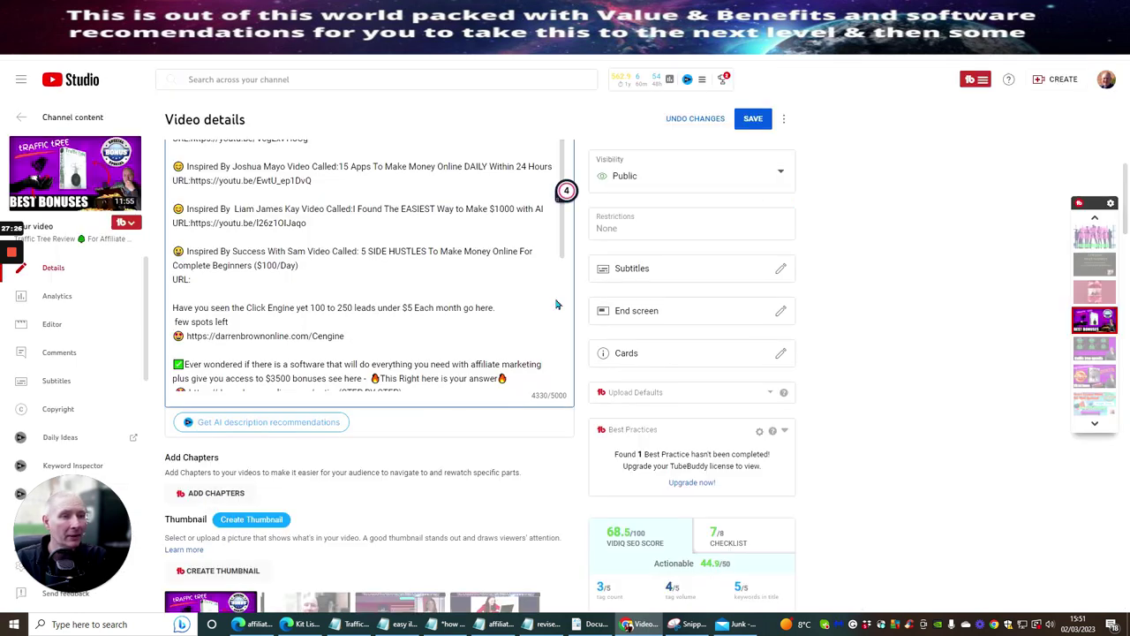
pyautogui.click(303, 281)
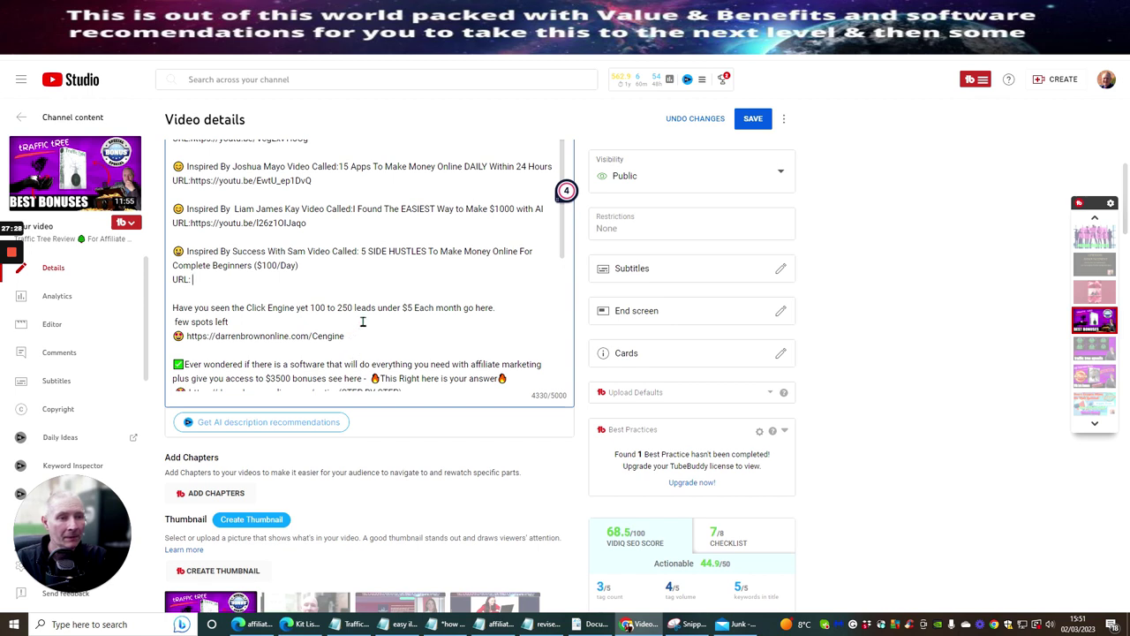
pyautogui.rightClick(199, 282)
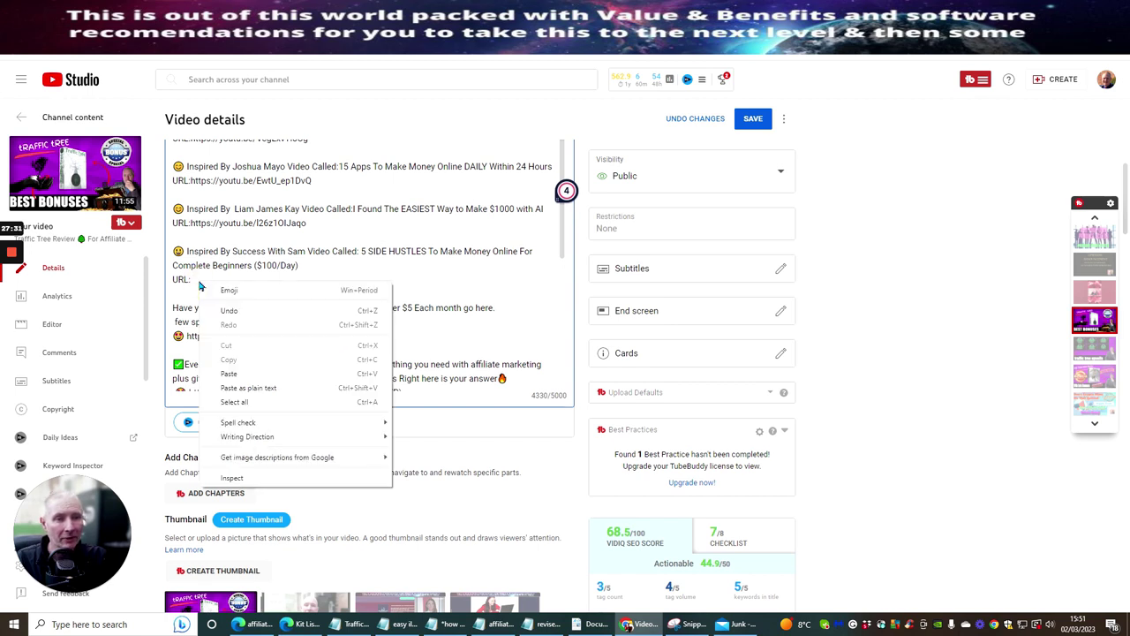
pyautogui.click(239, 387)
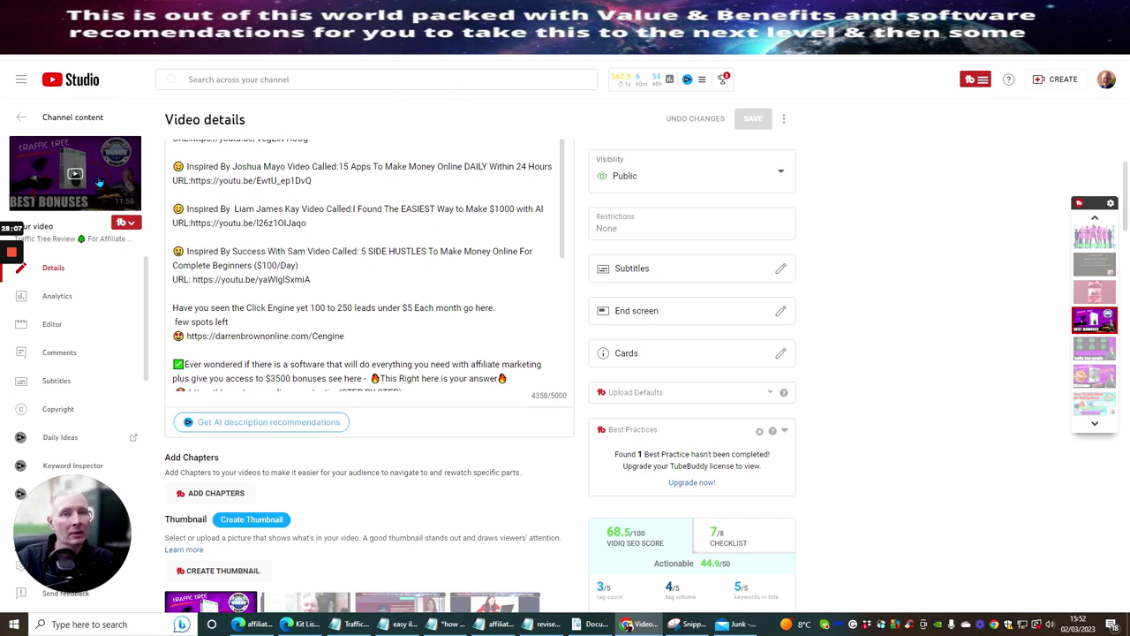
# Open the Traffic Tree Review video on its YouTube watch page, pause it and expand the full description.
pyautogui.click(114, 177)
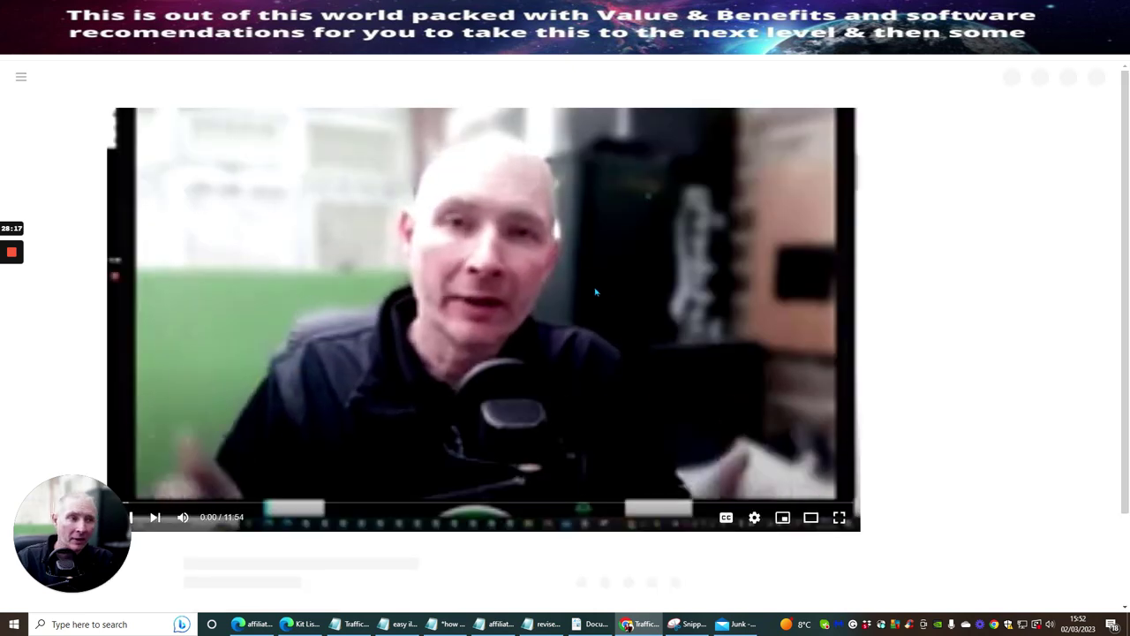
pyautogui.click(597, 289)
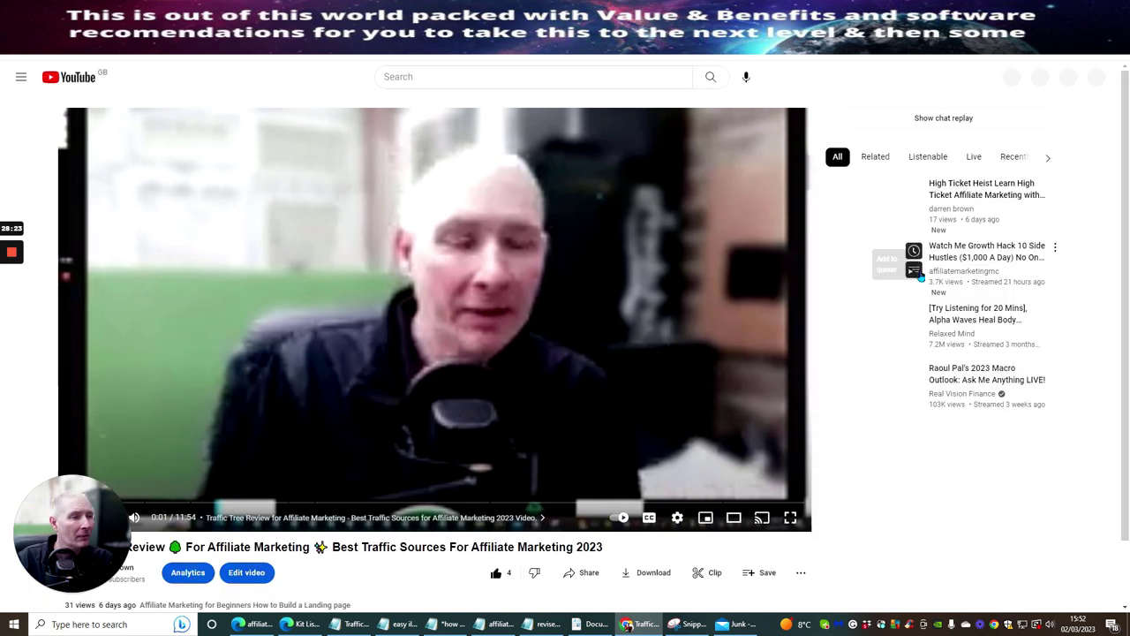
pyautogui.scroll(-5, 623, 271)
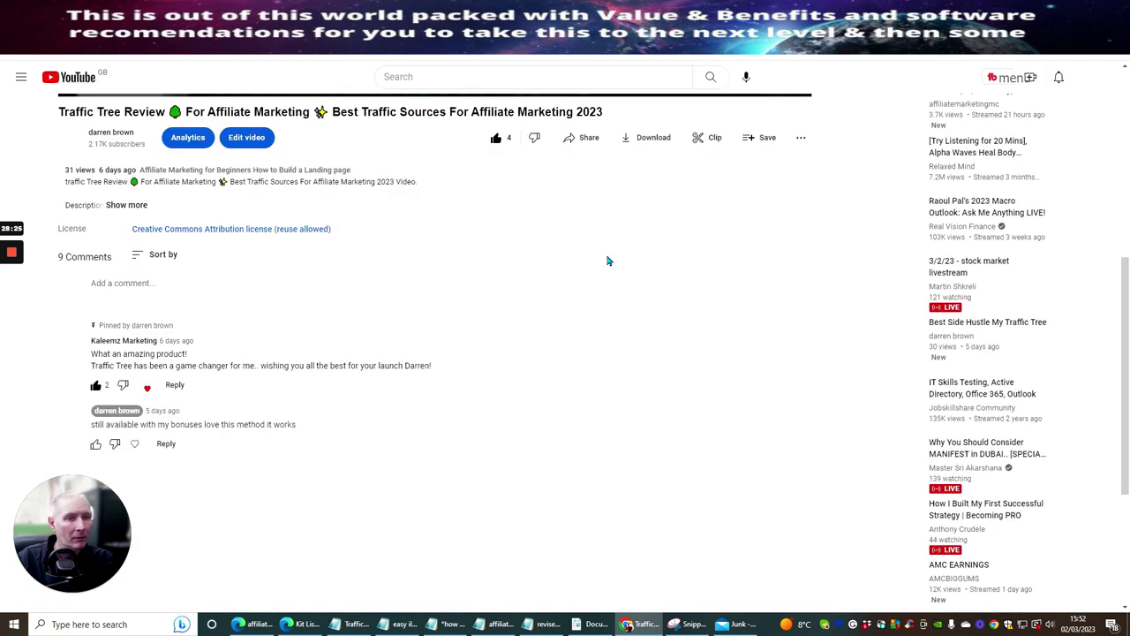
pyautogui.scroll(-5, 608, 255)
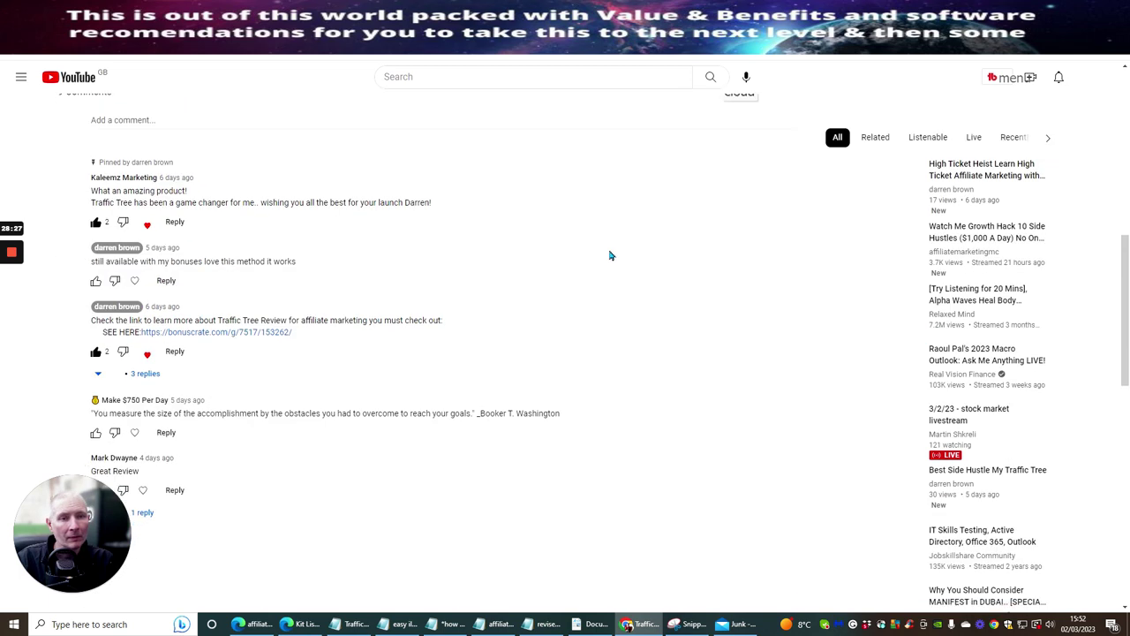
pyautogui.scroll(10, 609, 256)
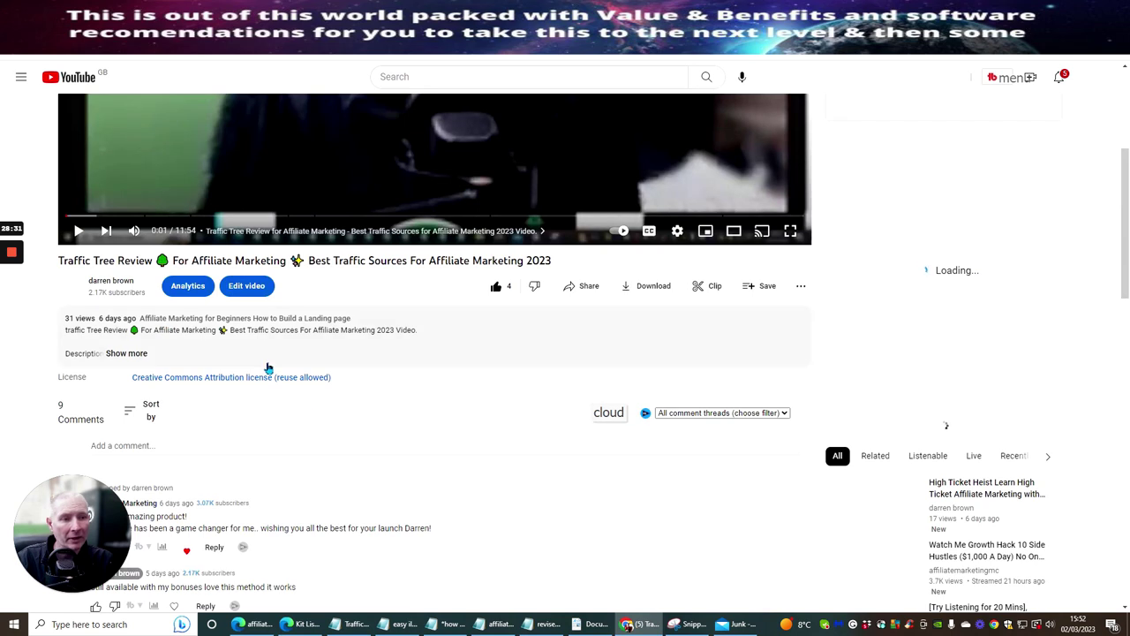
pyautogui.click(117, 355)
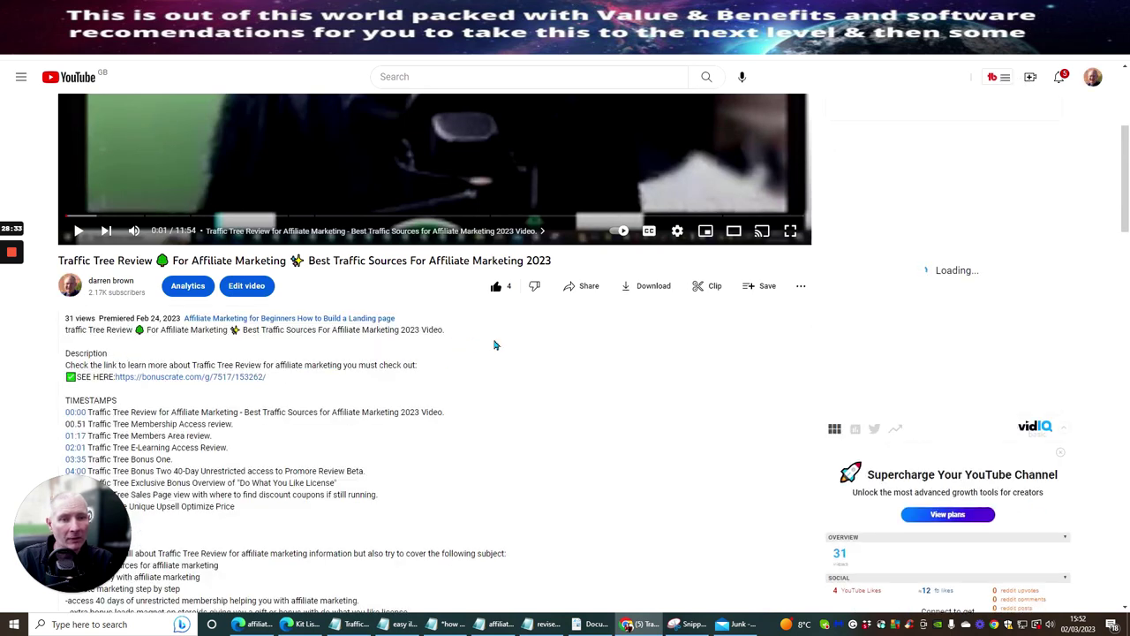
# Check the published description's new Success With Sam credit and promotional links, highlighting the #TrafficTree hashtag and the affiliate disclaimer.
pyautogui.scroll(-4, 495, 341)
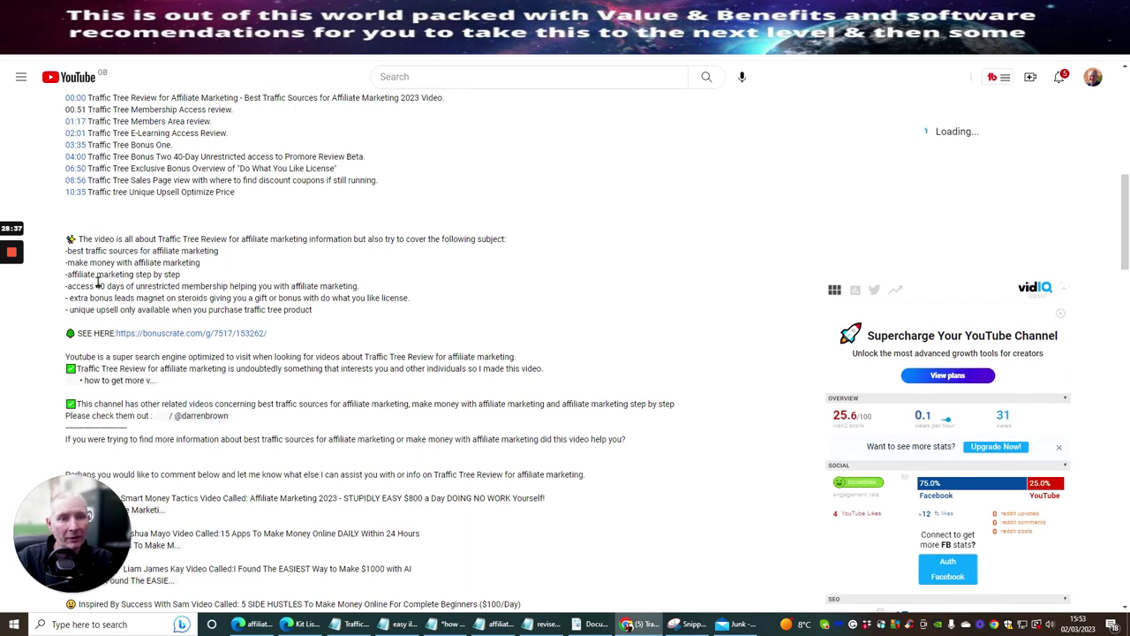
pyautogui.scroll(-3, 106, 265)
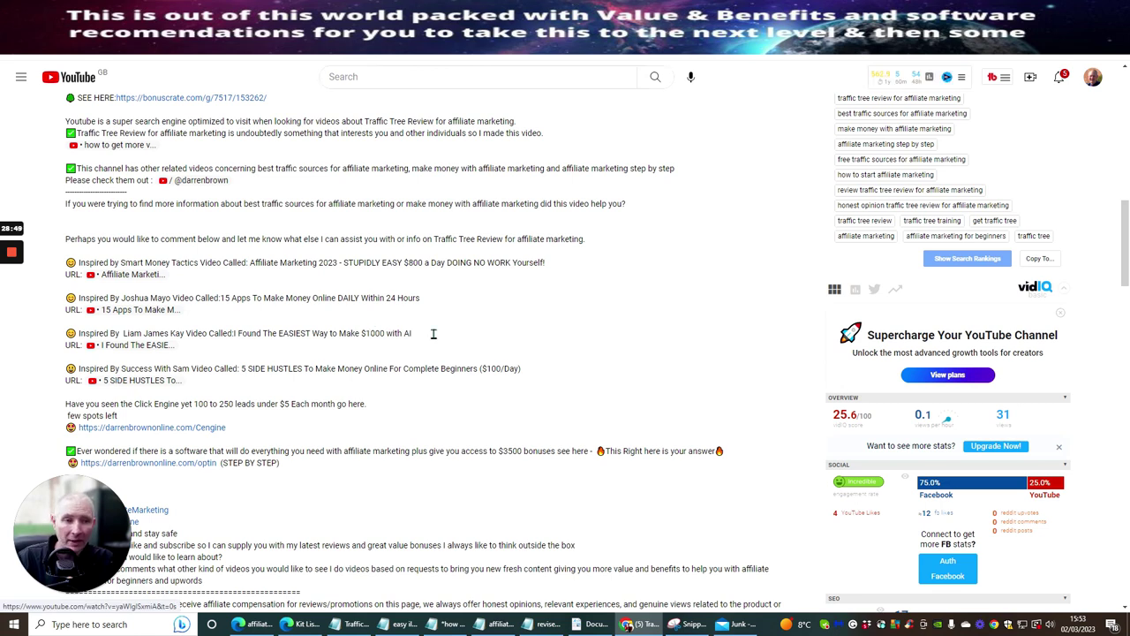
pyautogui.scroll(-2, 427, 304)
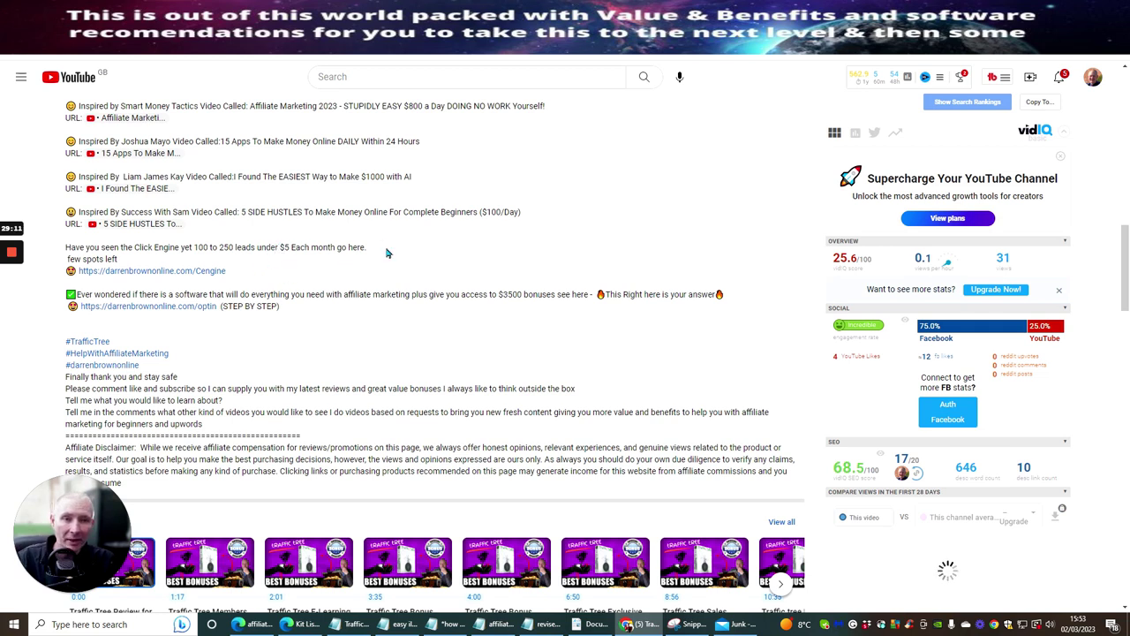
pyautogui.scroll(-1, 539, 148)
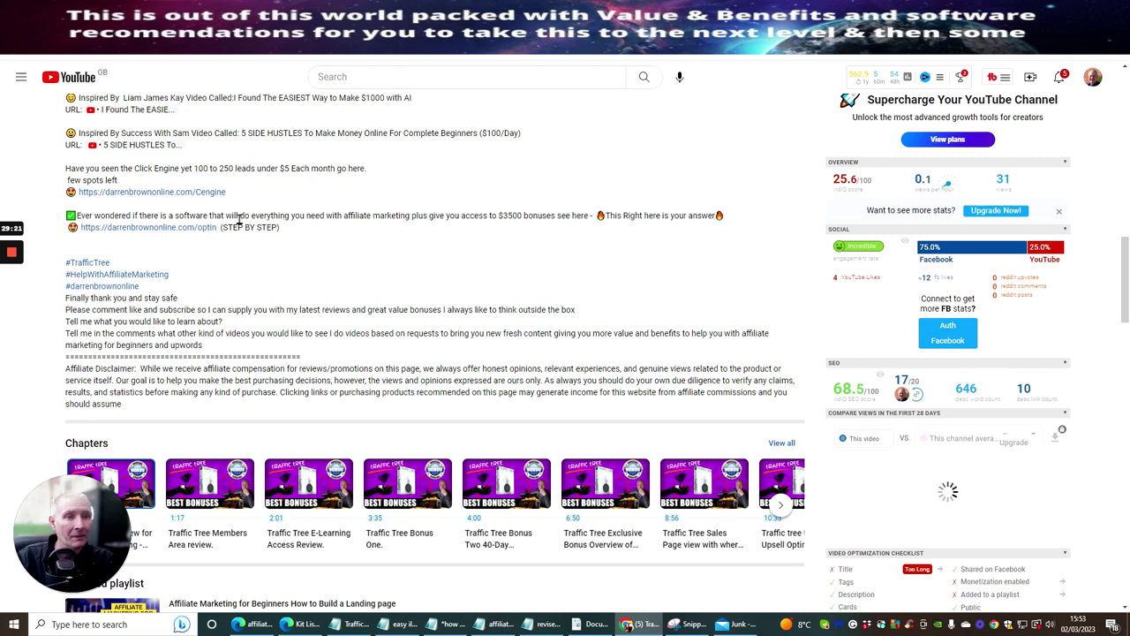
pyautogui.scroll(-2, 469, 150)
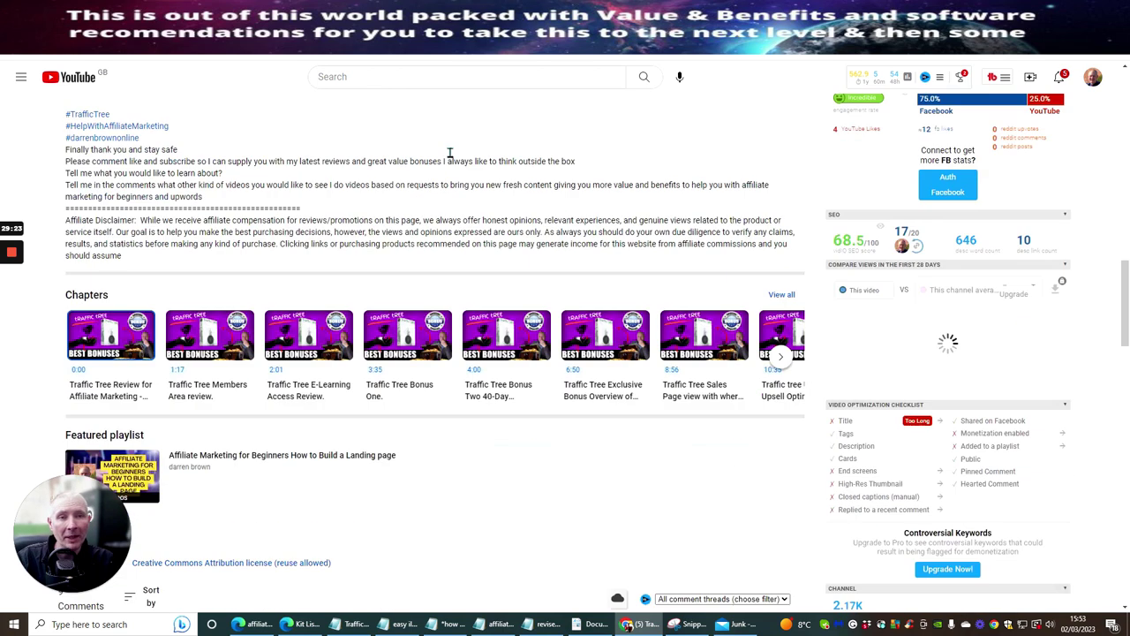
pyautogui.scroll(1, 283, 204)
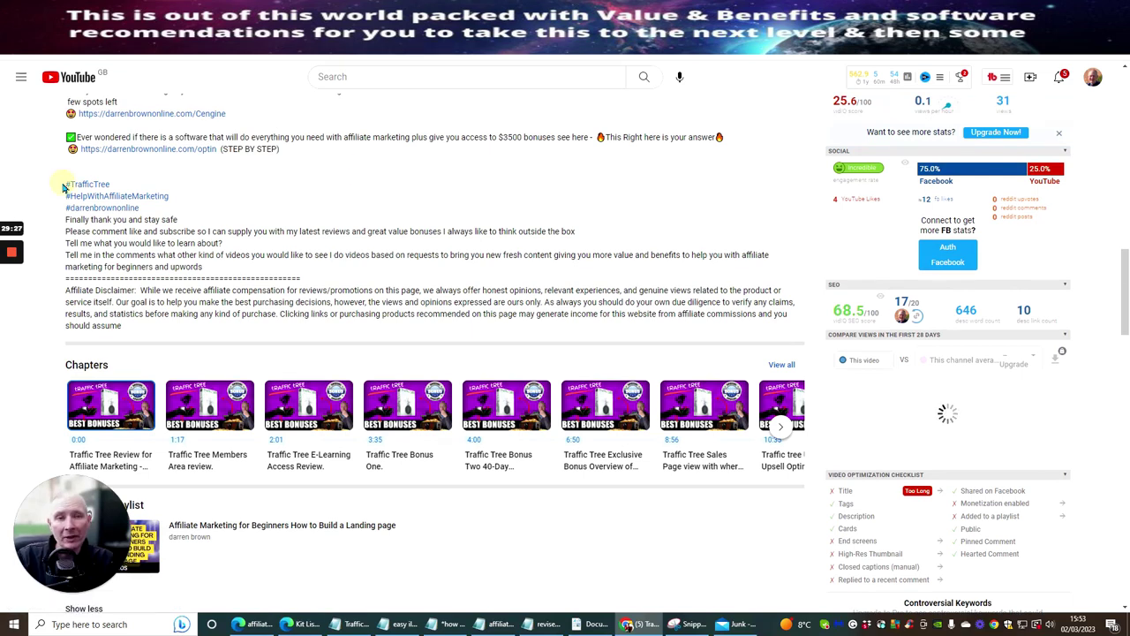
pyautogui.moveTo(63, 184); pyautogui.dragTo(111, 186)
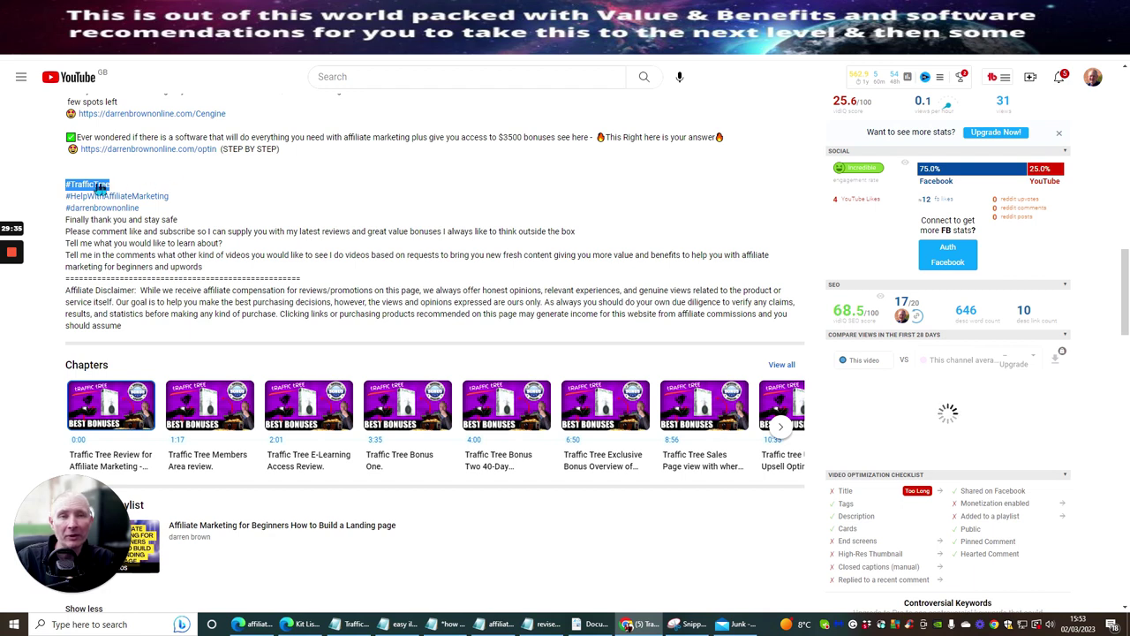
pyautogui.click(278, 203)
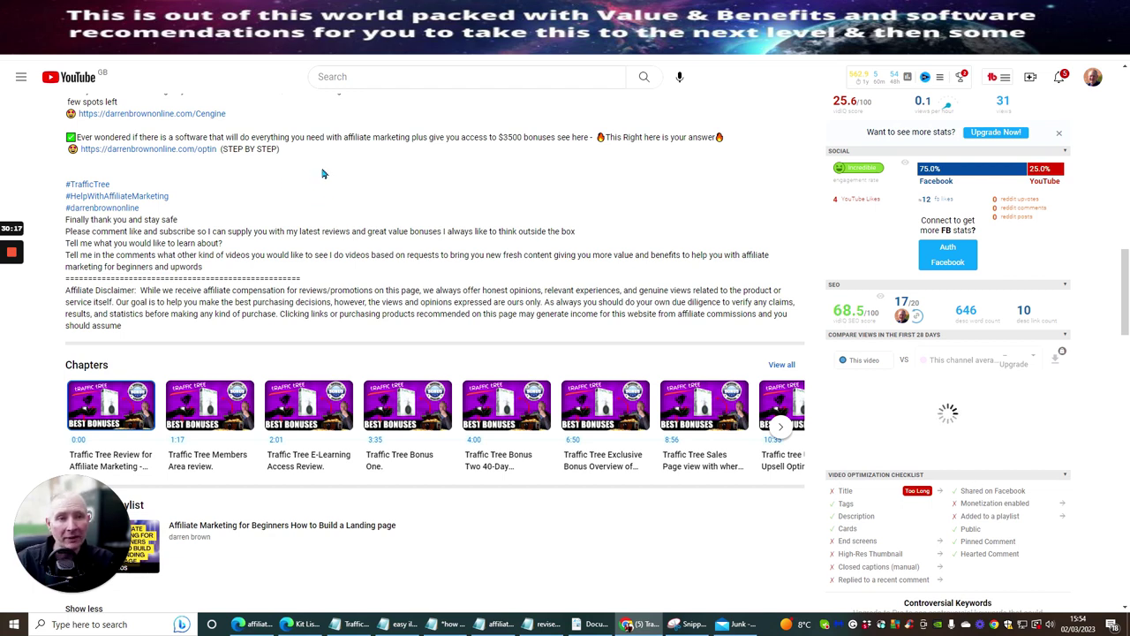
pyautogui.scroll(-1, 327, 176)
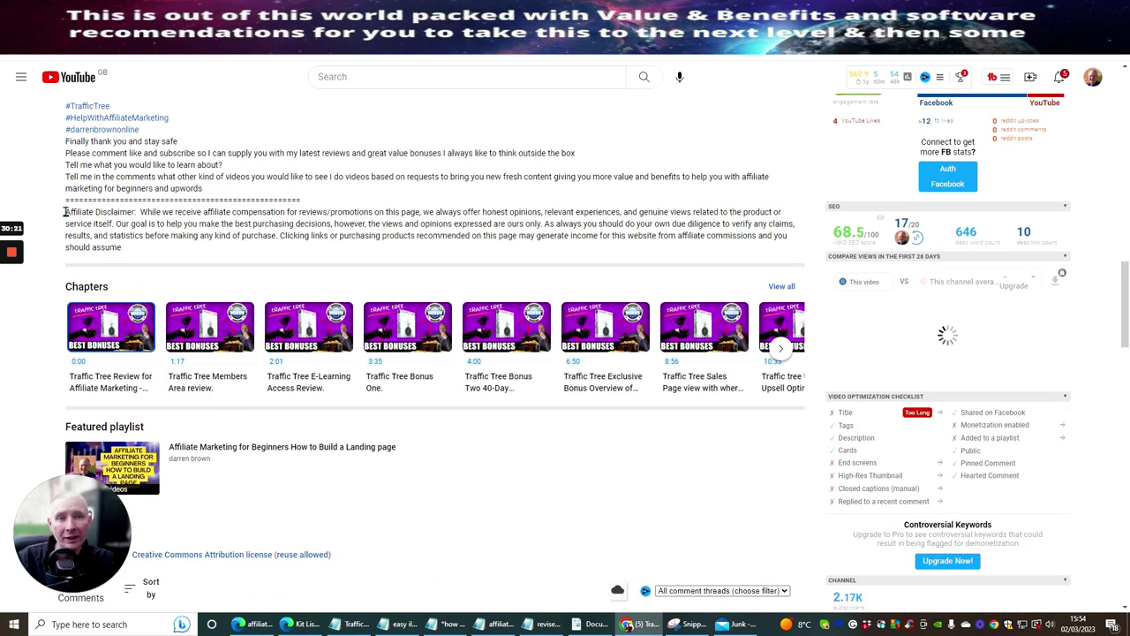
pyautogui.moveTo(67, 212); pyautogui.dragTo(129, 250)
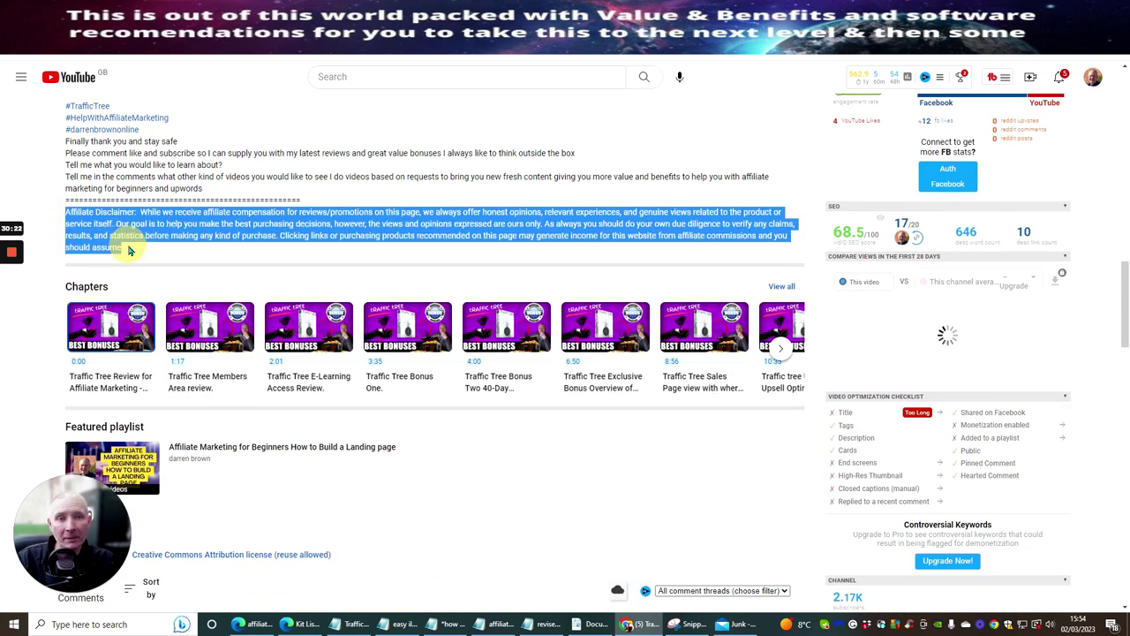
# Highlight the affiliate disclaimer at the end of the published description to review its full wording, then clear the selection.
pyautogui.click(199, 258)
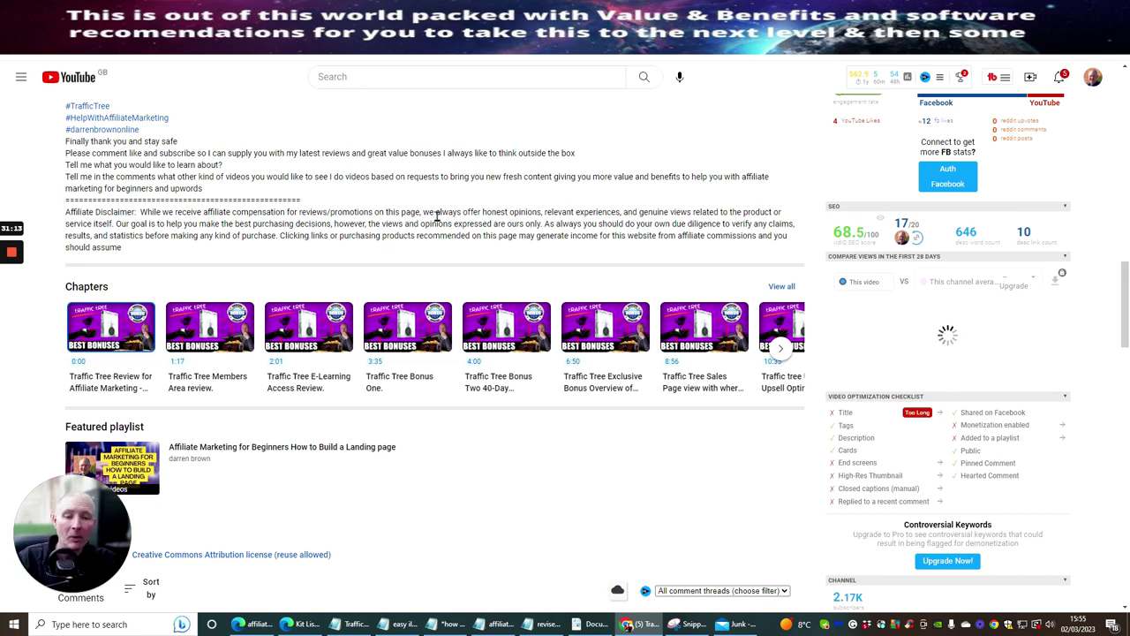
pyautogui.scroll(-2, 424, 214)
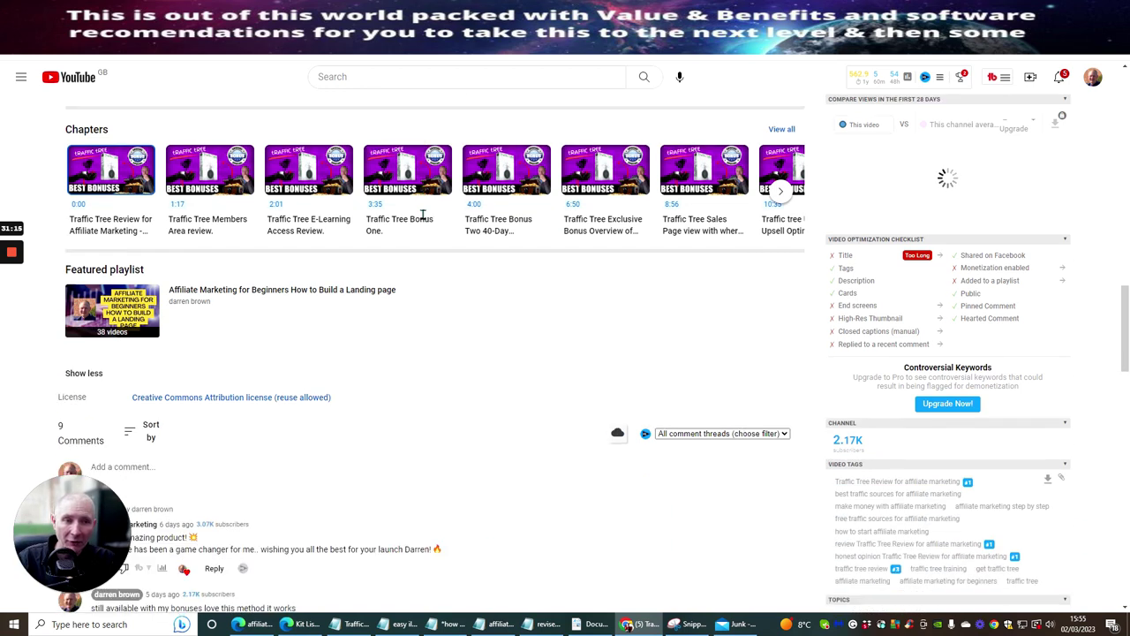
pyautogui.scroll(2, 424, 219)
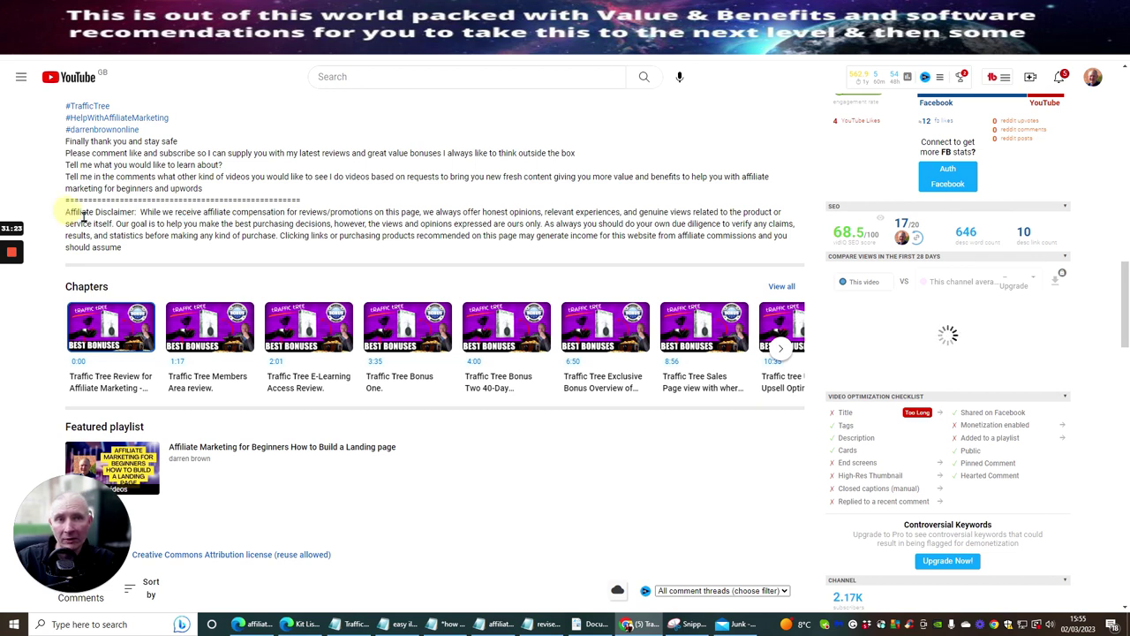
pyautogui.moveTo(65, 212); pyautogui.dragTo(187, 258)
pyautogui.click(187, 258)
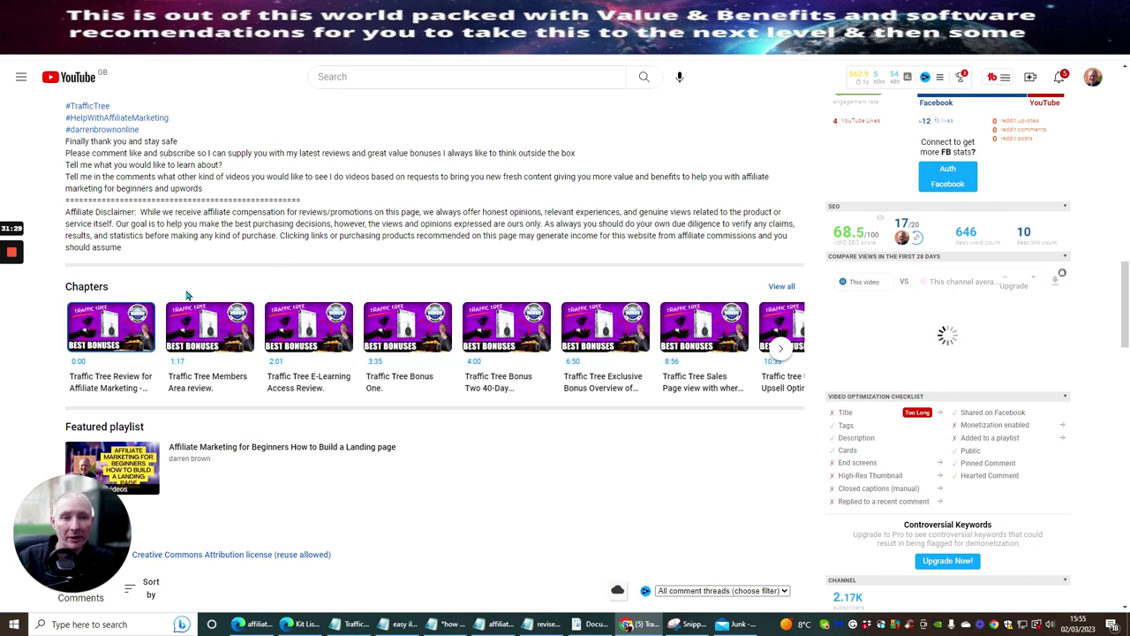
# Compare the description's TIMESTAMPS list with the video's chapter thumbnails, and jump the video to the 00:00 timestamp.
pyautogui.scroll(15, 126, 235)
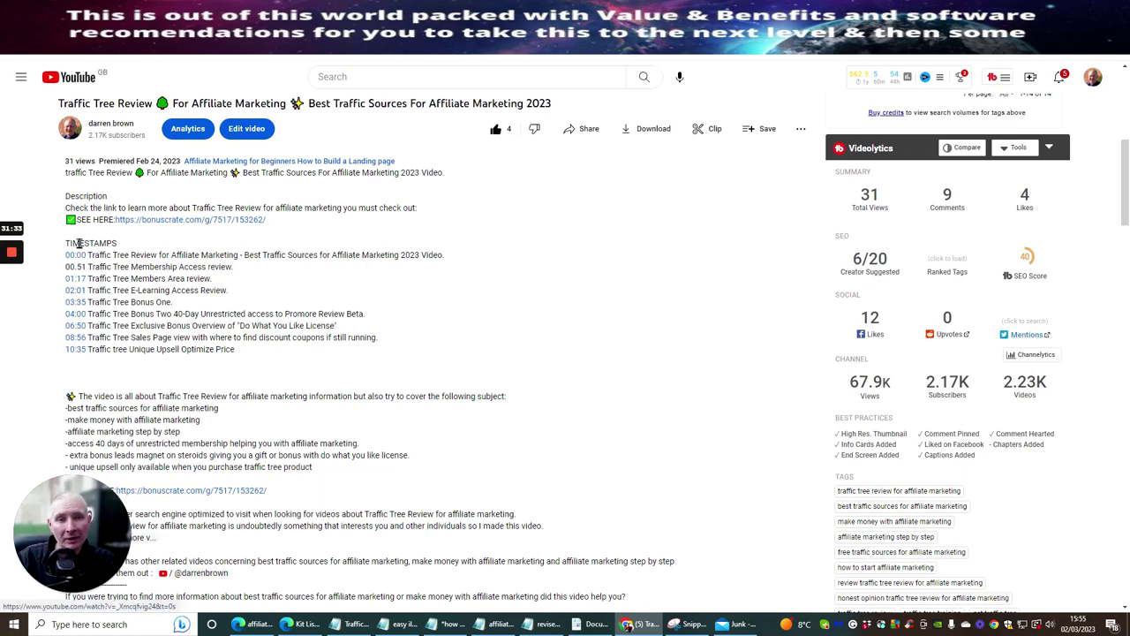
pyautogui.scroll(-15, 93, 327)
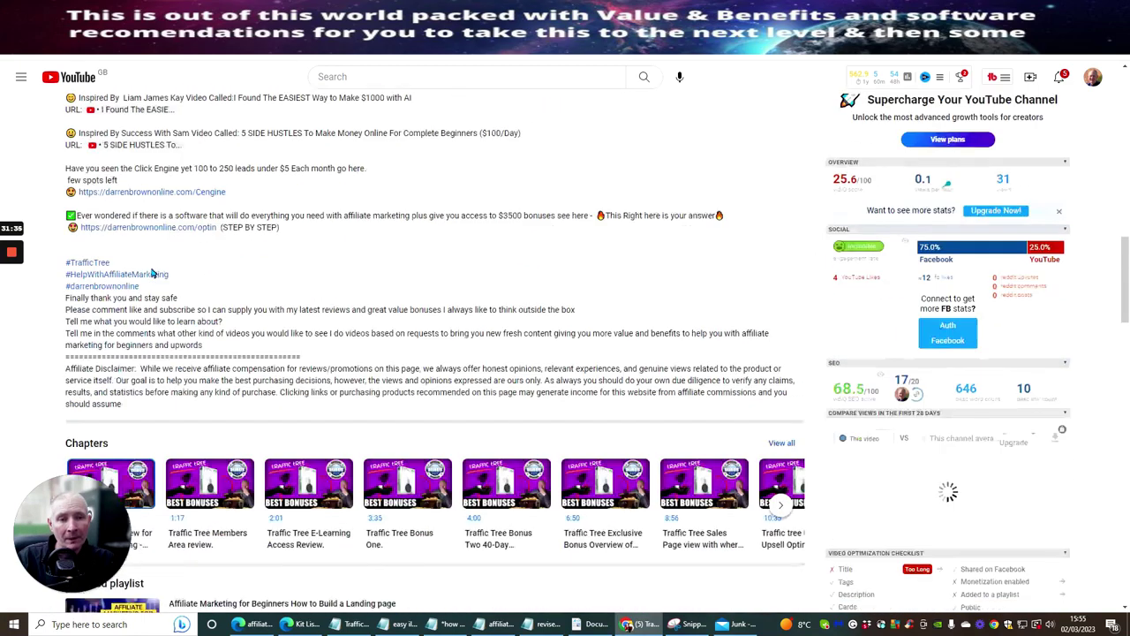
pyautogui.scroll(-1, 154, 275)
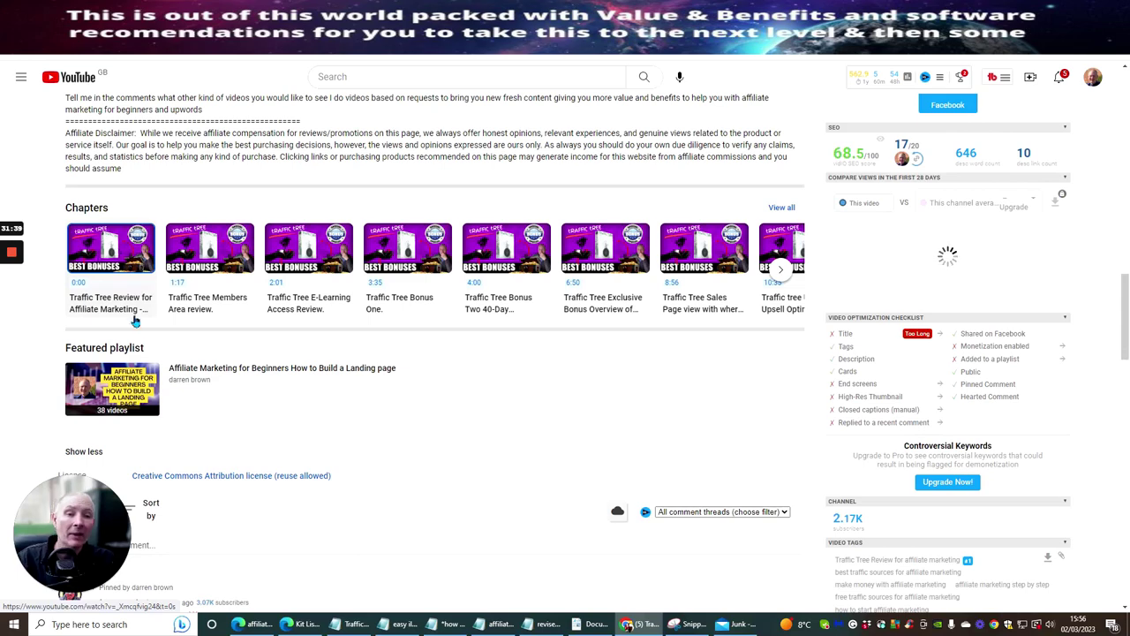
pyautogui.scroll(6, 134, 313)
pyautogui.scroll(5, 137, 309)
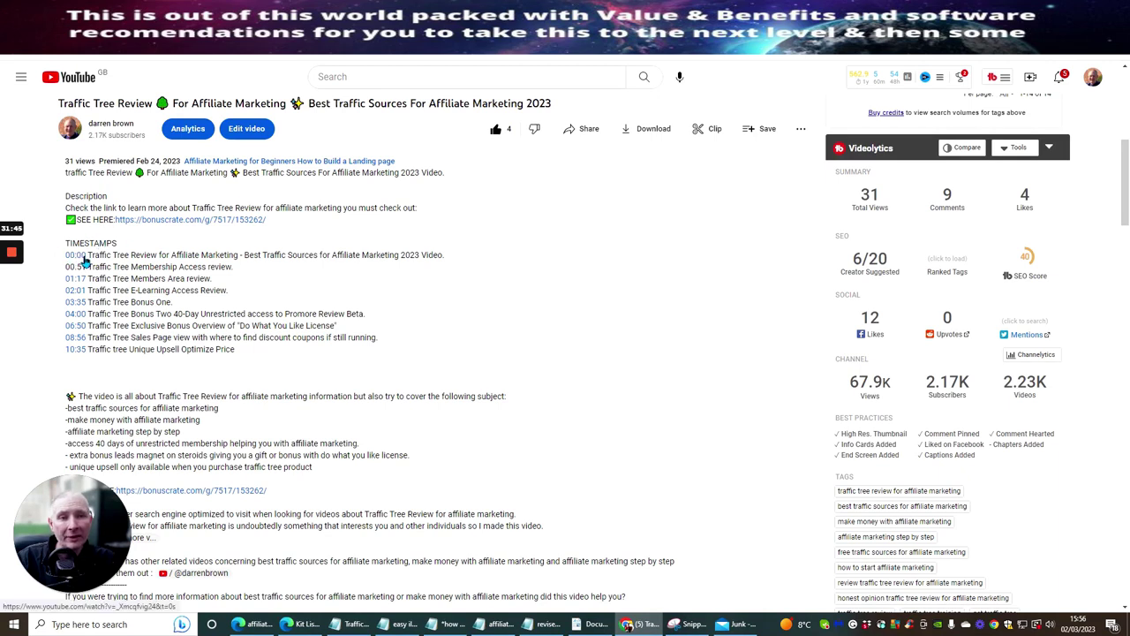
pyautogui.click(85, 256)
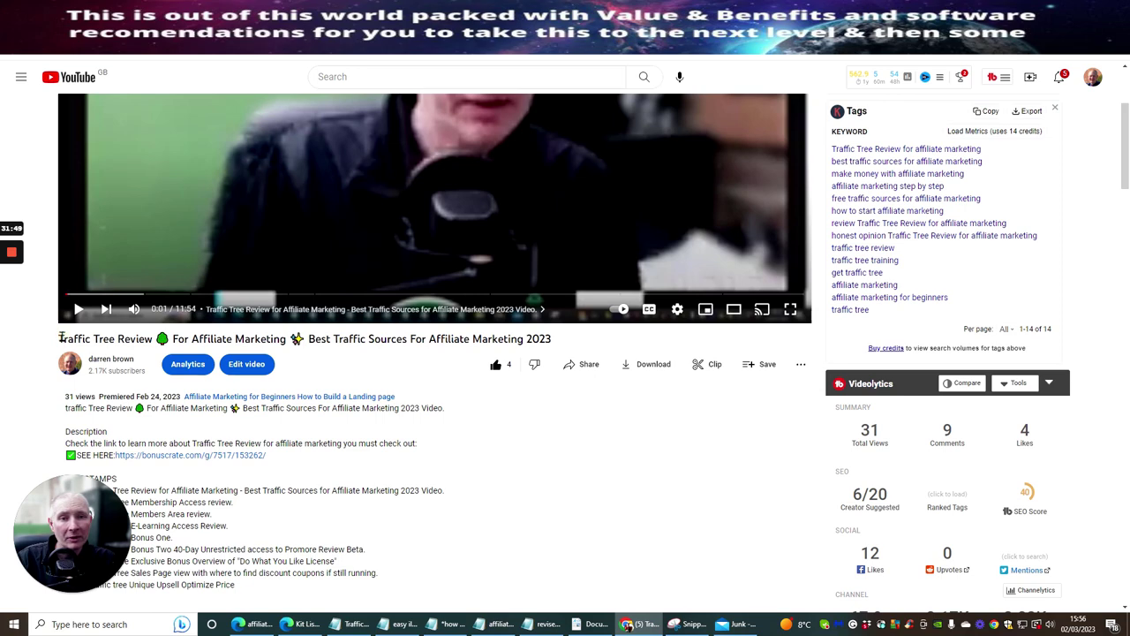
# Highlight "Traffic Tree Review" in the video title and compare the title with the description's opening line, timestamps and keyword bullets.
pyautogui.moveTo(61, 337); pyautogui.dragTo(541, 340)
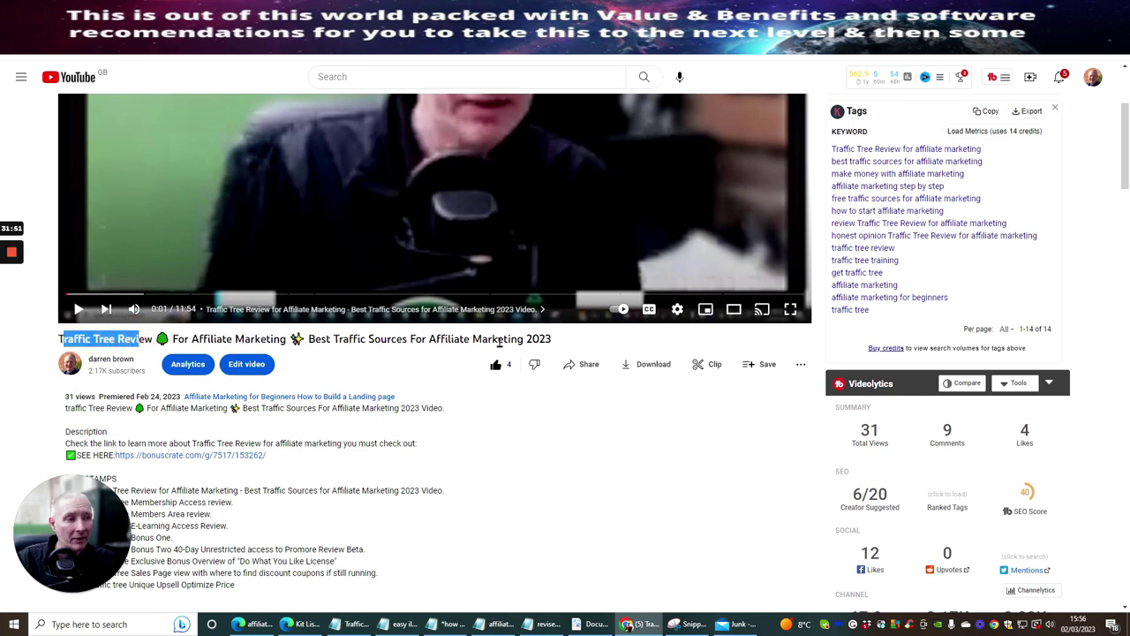
pyautogui.scroll(-5, 341, 369)
pyautogui.scroll(4, 344, 363)
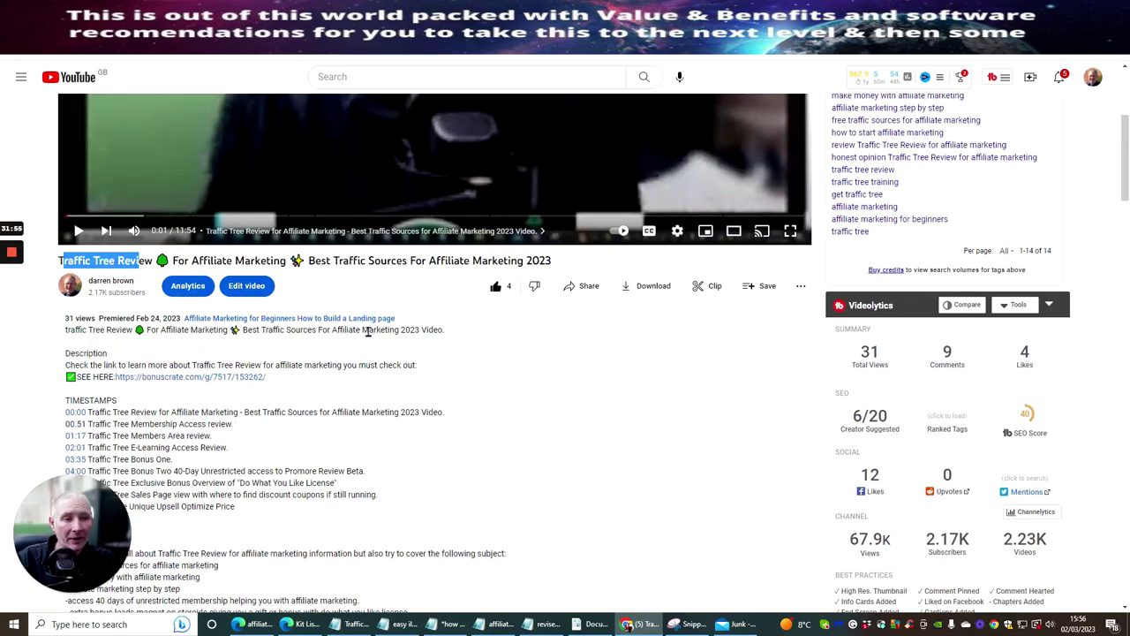
pyautogui.scroll(-2, 380, 335)
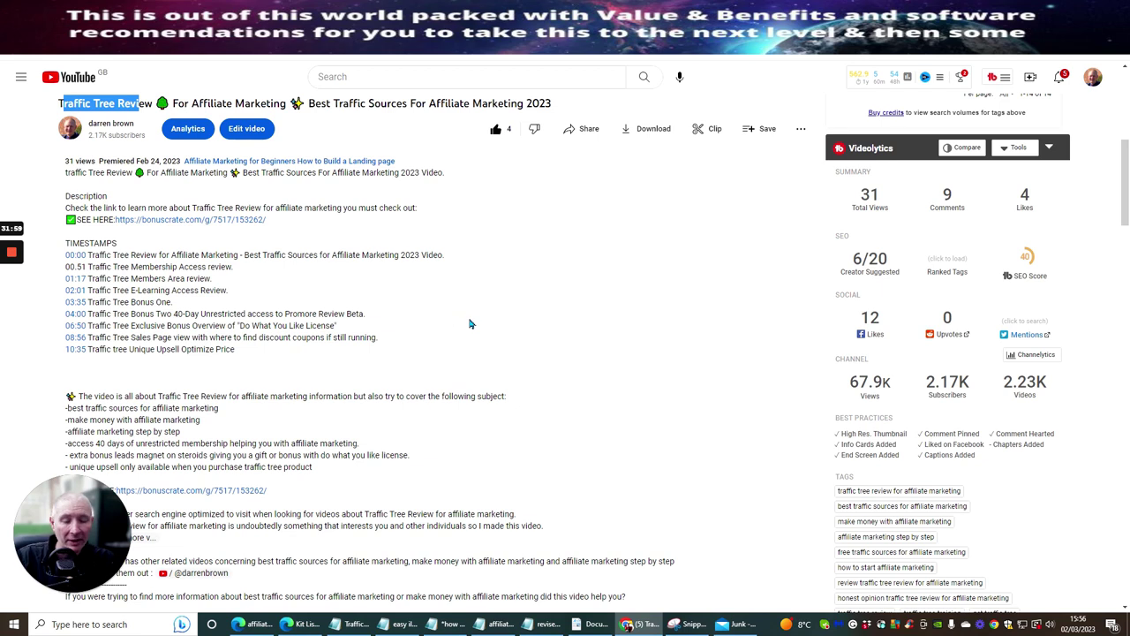
pyautogui.scroll(-2, 499, 243)
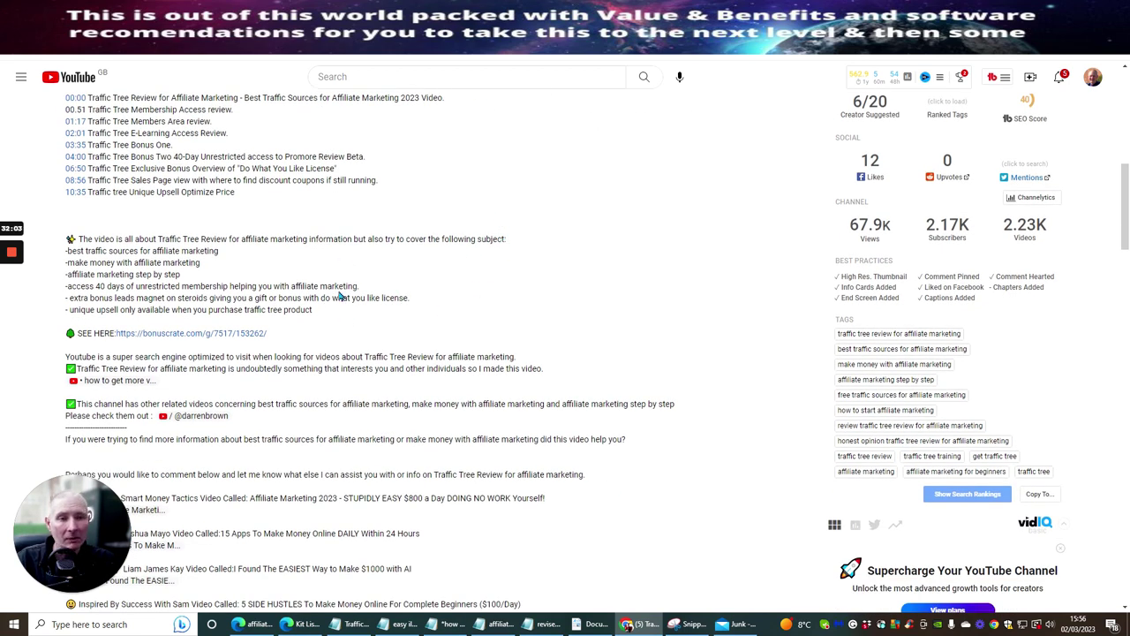
pyautogui.scroll(2, 160, 235)
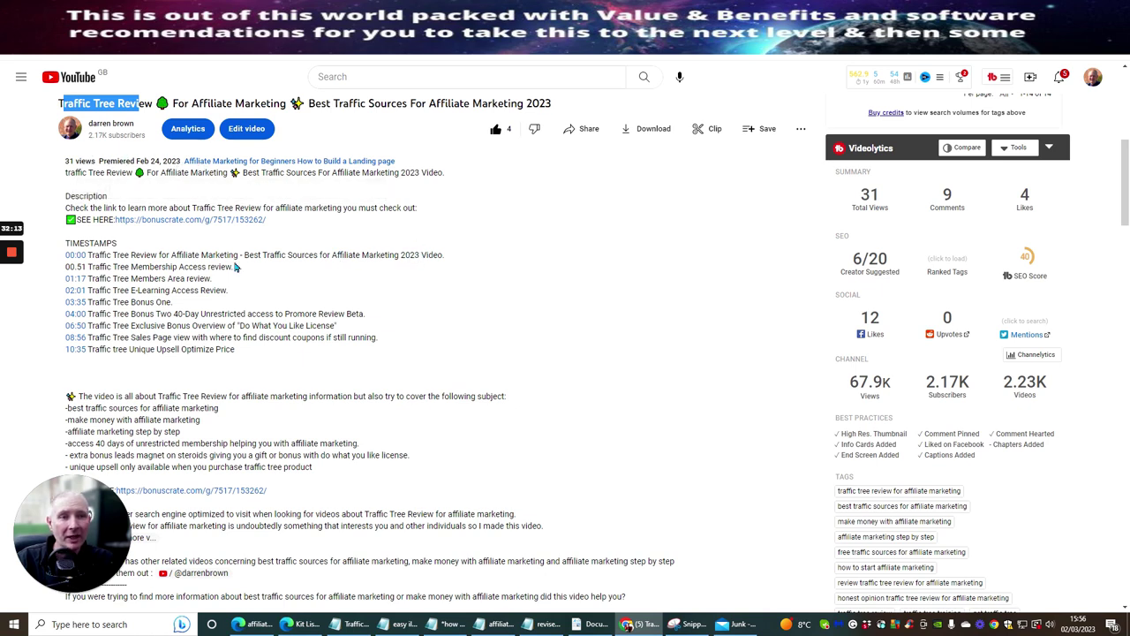
pyautogui.scroll(-2, 589, 310)
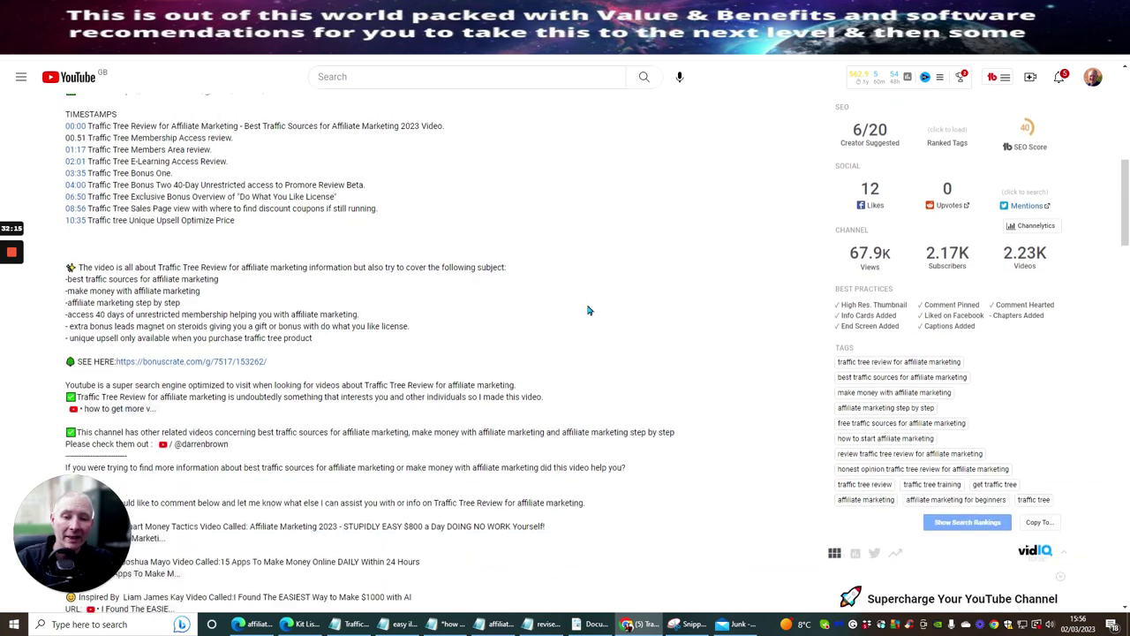
# Examine the featured playlist and the comments below the description, including the pinned comment and the comment with the bonus link.
pyautogui.scroll(-12, 589, 310)
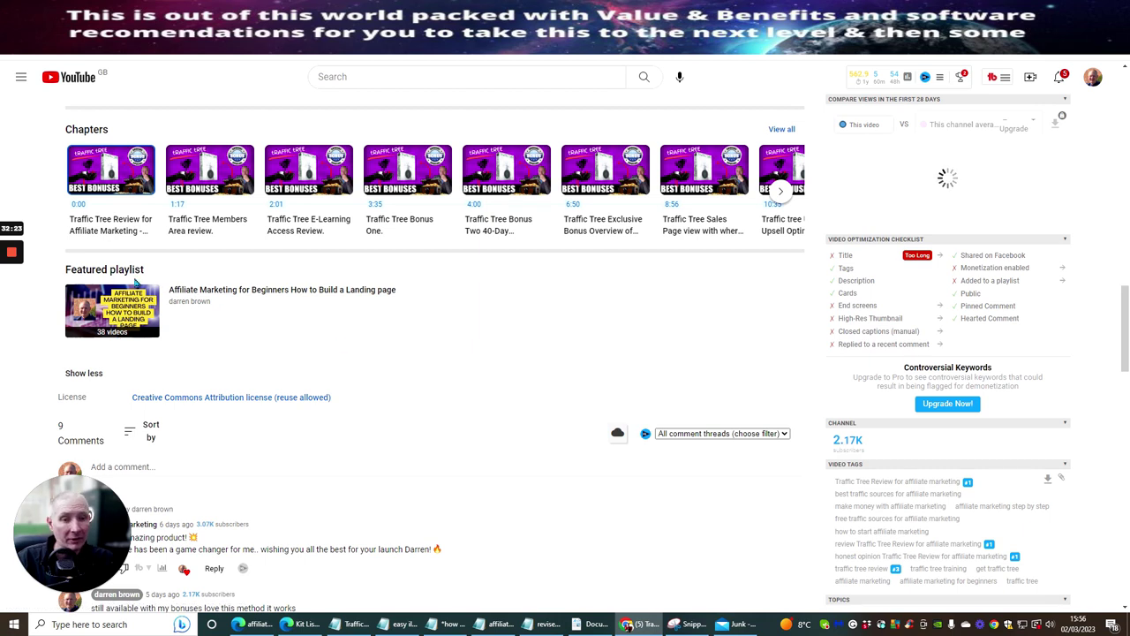
pyautogui.scroll(-2, 570, 302)
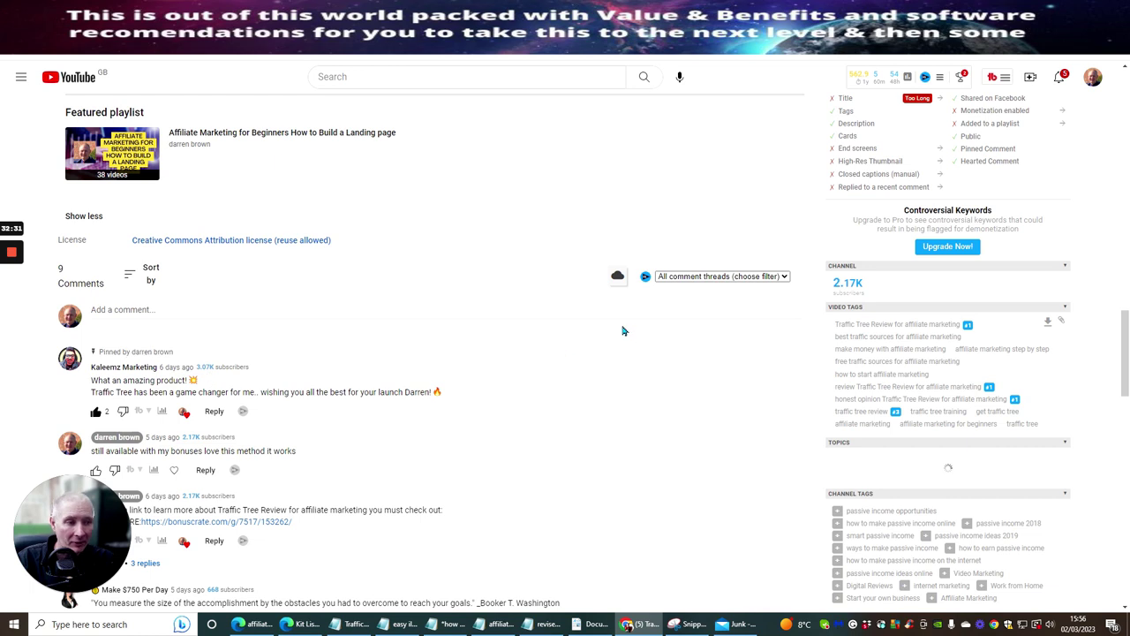
pyautogui.scroll(-4, 624, 328)
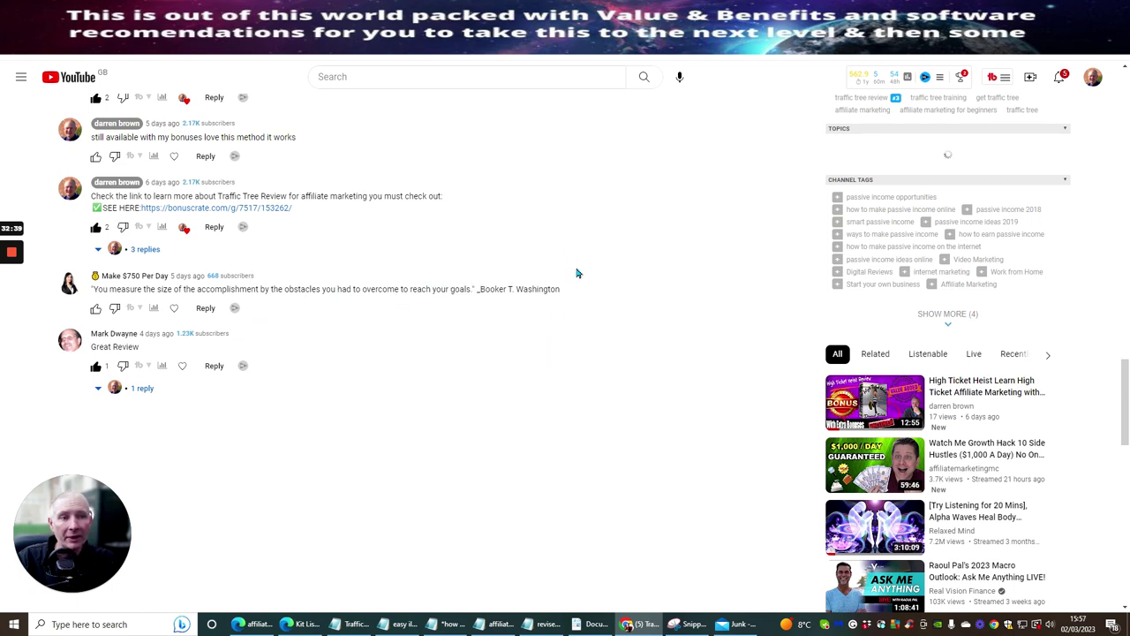
pyautogui.scroll(-3, 548, 235)
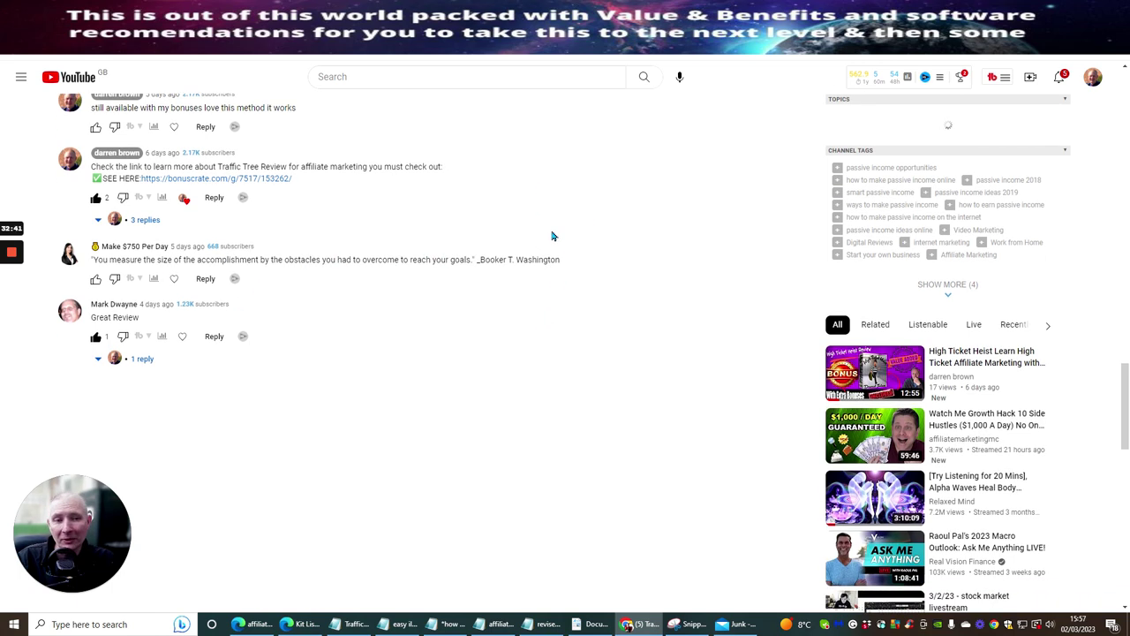
pyautogui.scroll(4, 554, 241)
pyautogui.scroll(3, 554, 241)
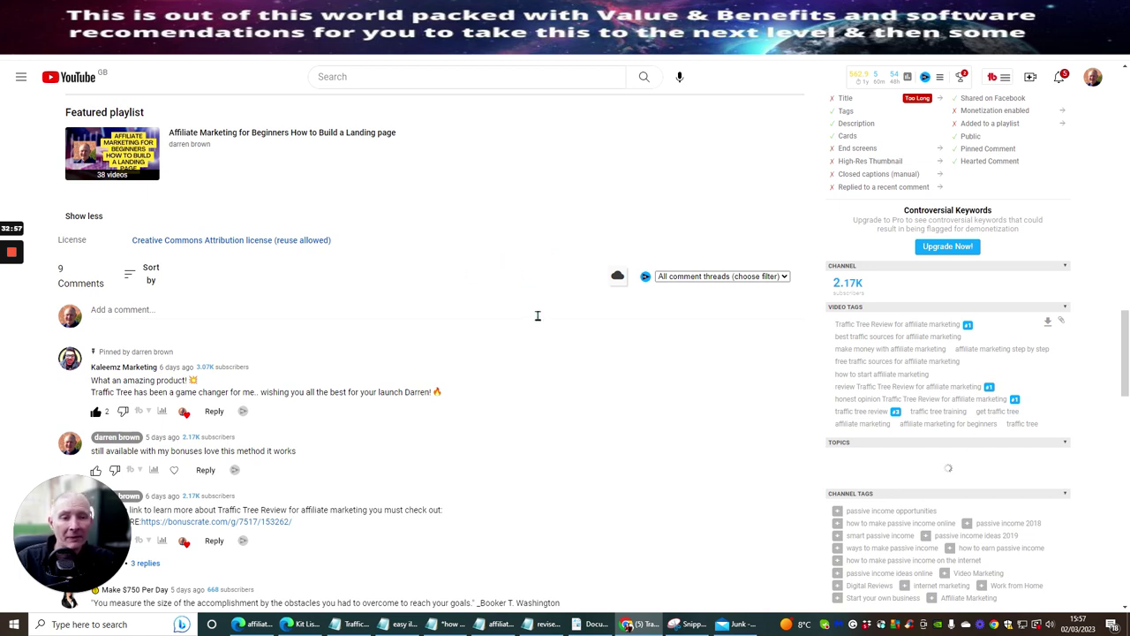
pyautogui.scroll(-3, 492, 278)
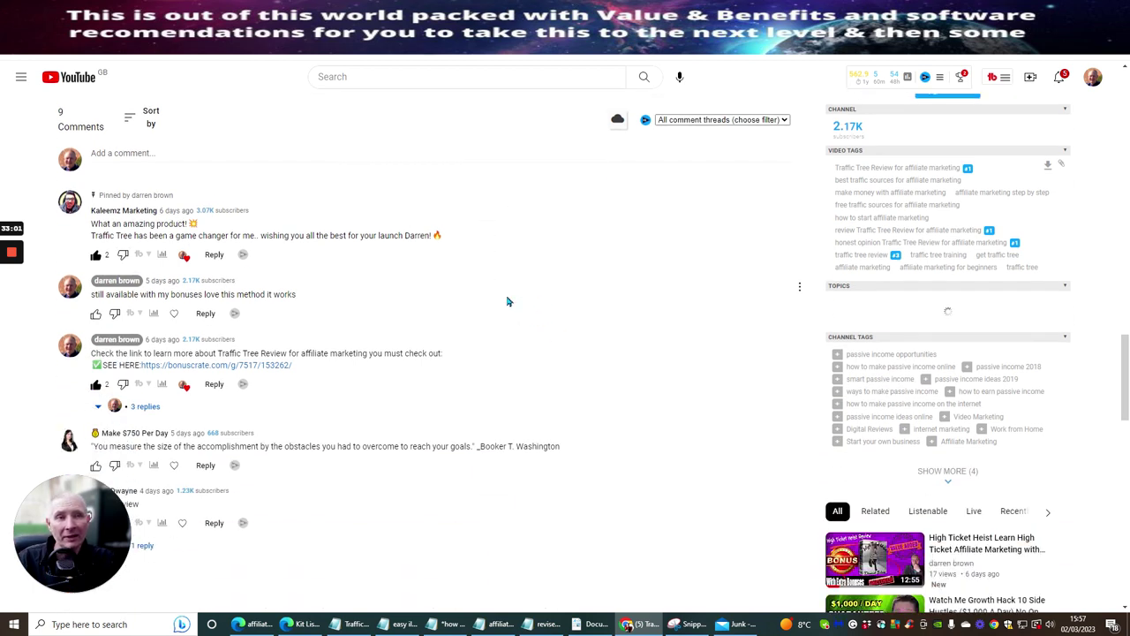
# Review the whole published description once more, from the video title through timestamps, keyword bullets and inspiration credits to the disclaimer.
pyautogui.scroll(20, 507, 303)
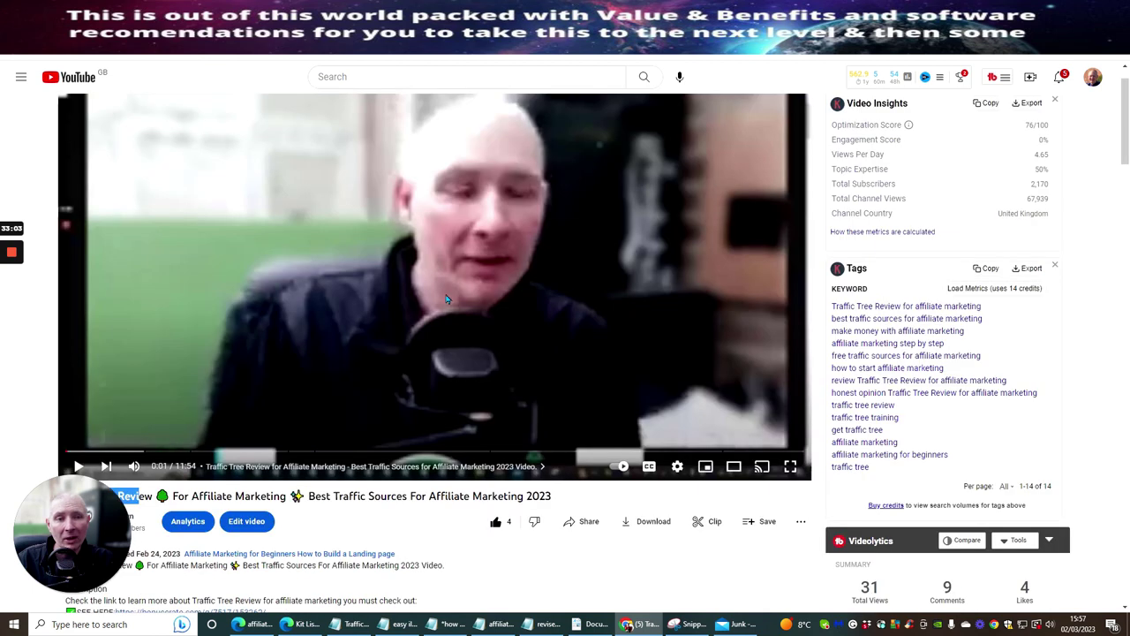
pyautogui.scroll(-5, 446, 300)
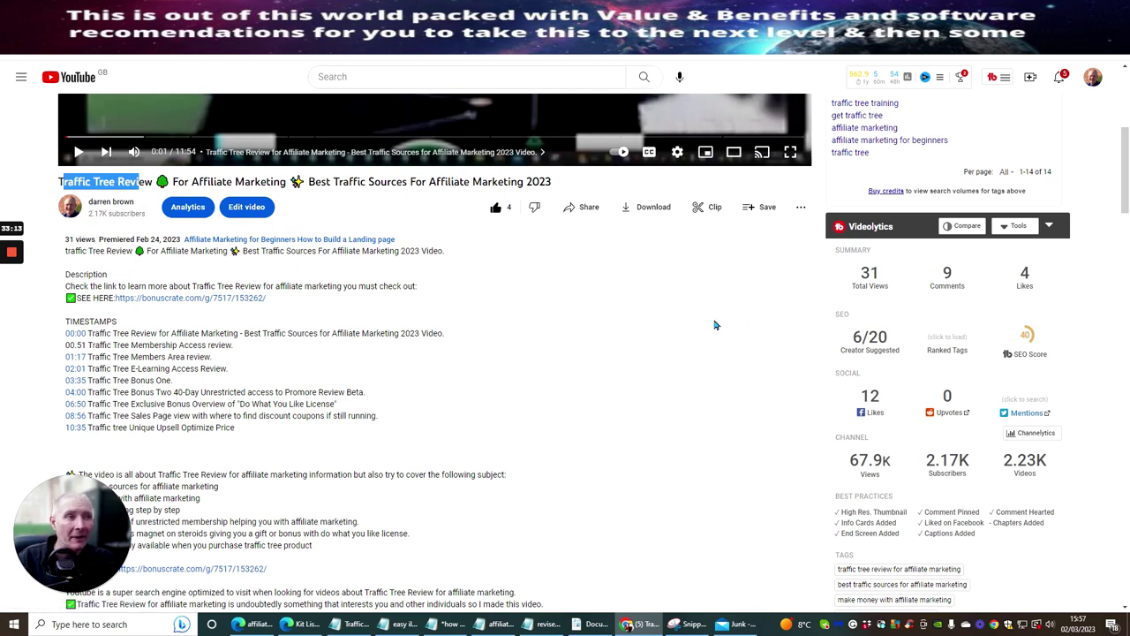
pyautogui.scroll(-10, 592, 280)
pyautogui.scroll(8, 596, 282)
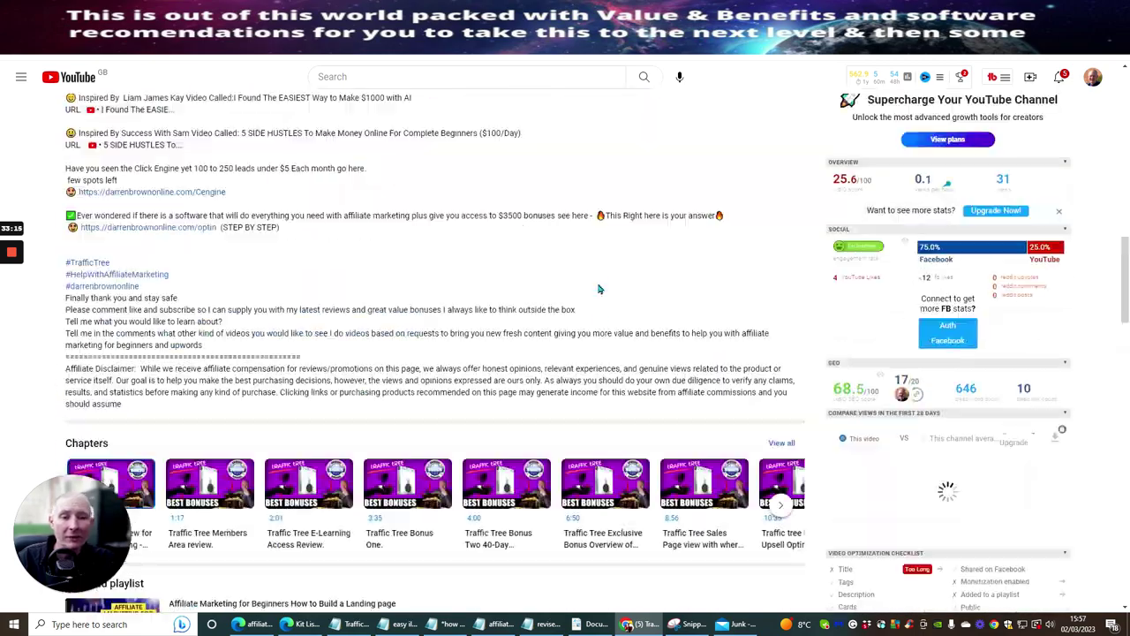
pyautogui.scroll(8, 591, 279)
pyautogui.scroll(-9, 580, 288)
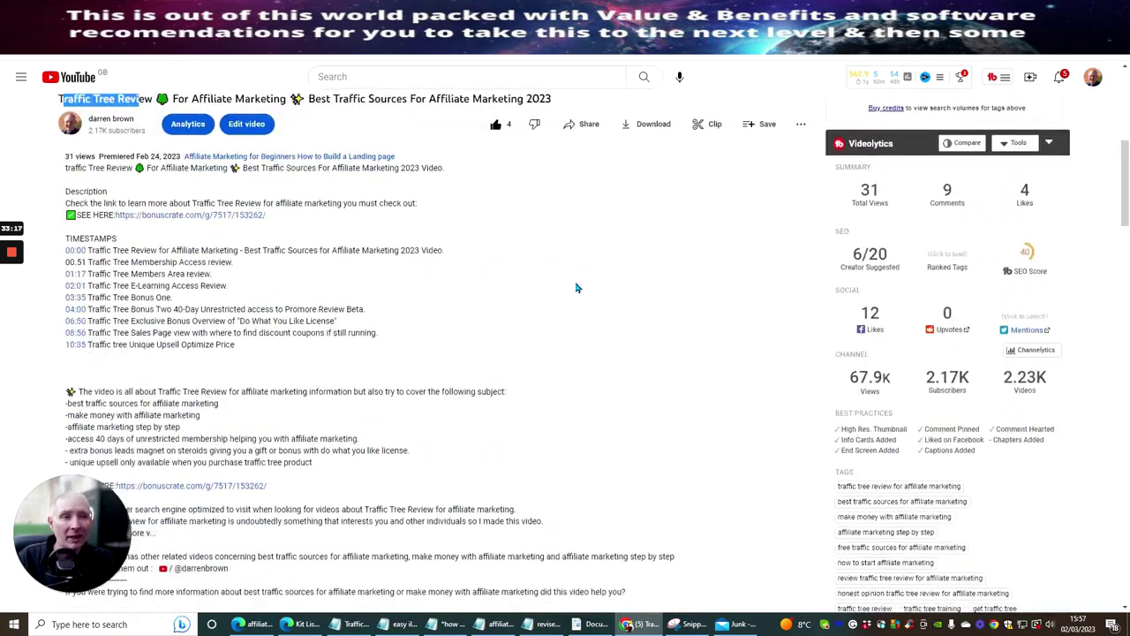
pyautogui.scroll(6, 582, 291)
pyautogui.scroll(-4, 585, 298)
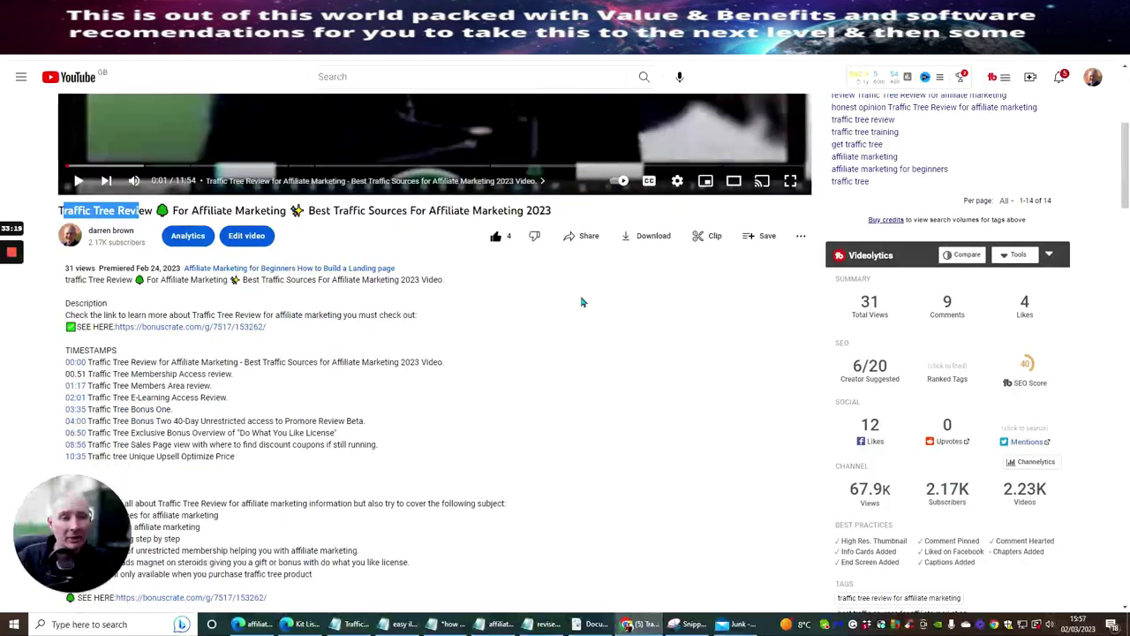
pyautogui.scroll(3, 581, 304)
pyautogui.scroll(-1, 580, 304)
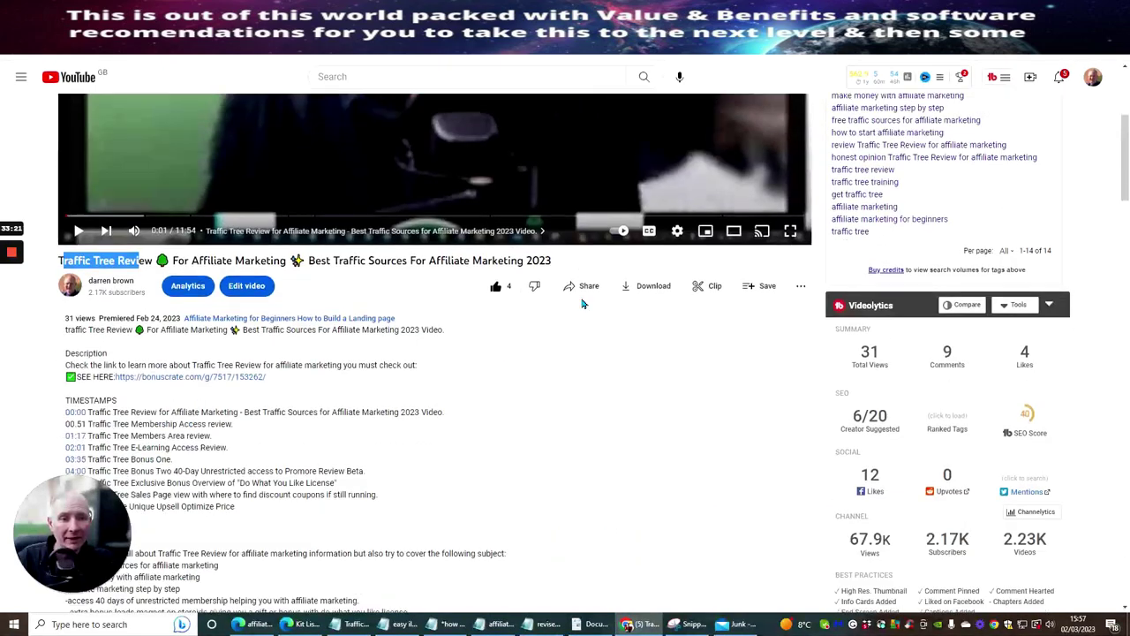
pyautogui.scroll(-8, 549, 341)
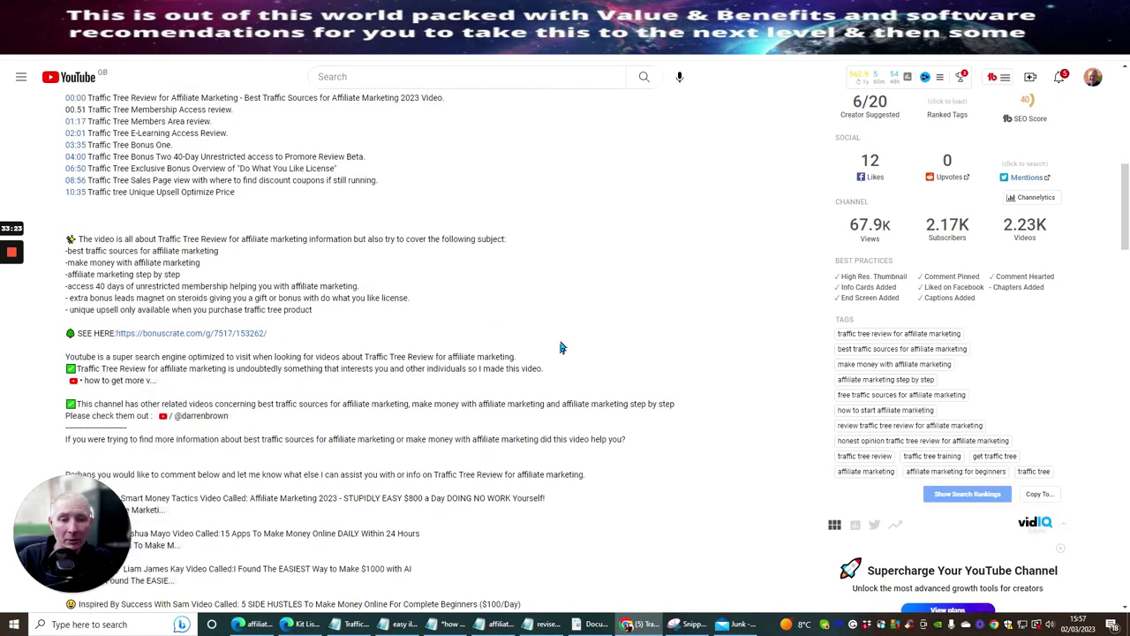
pyautogui.scroll(-5, 554, 359)
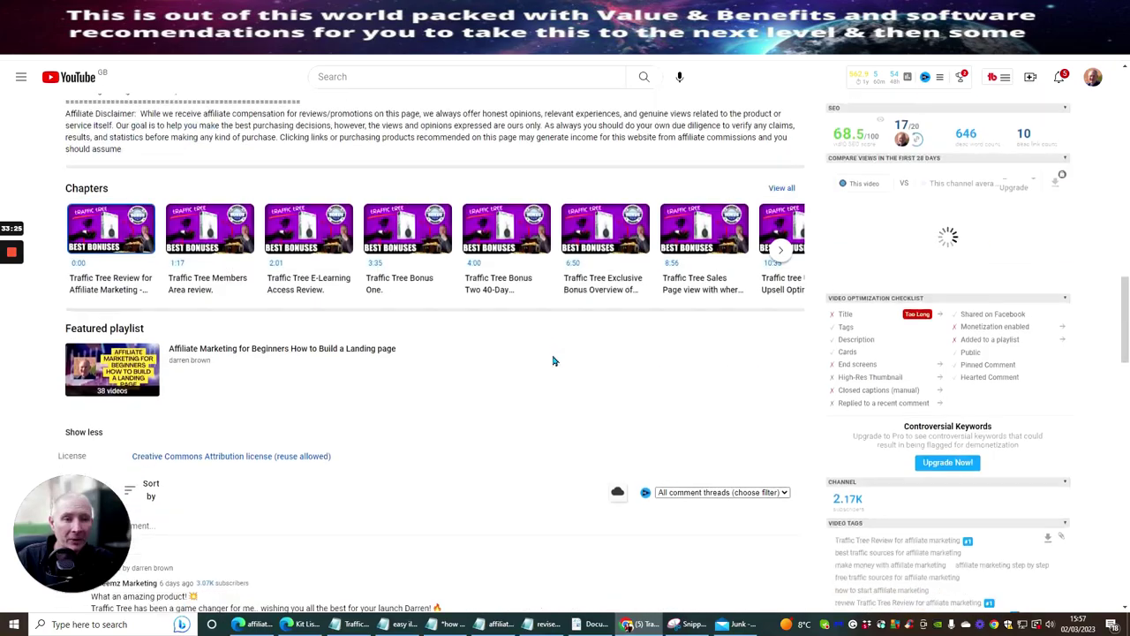
pyautogui.scroll(8, 552, 355)
pyautogui.scroll(10, 550, 351)
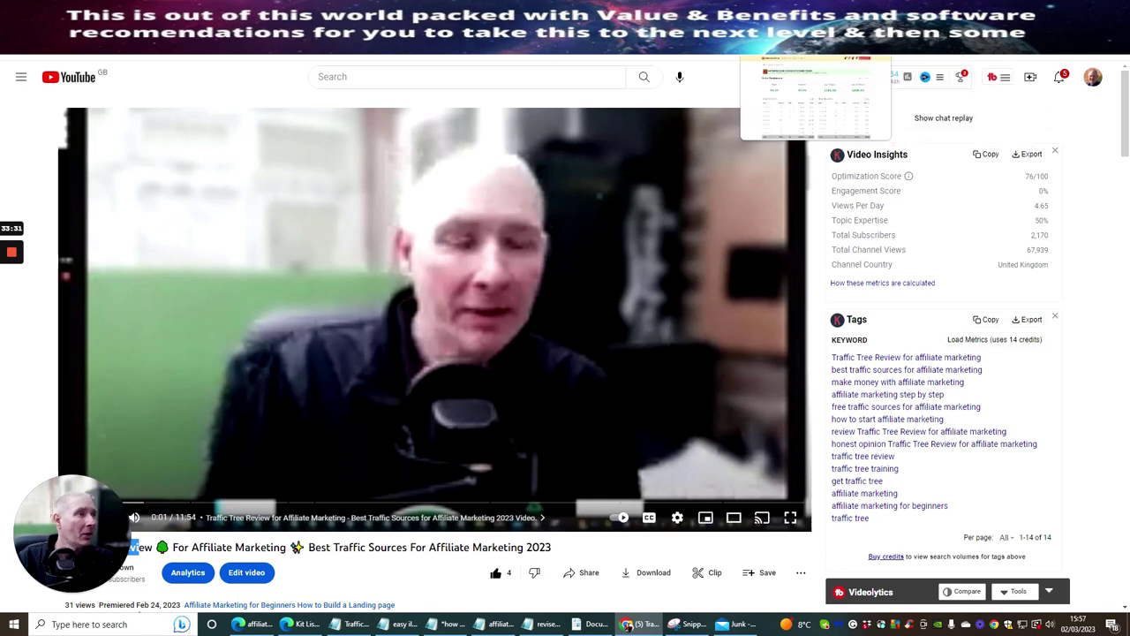
# Switch to the Limitless Product Factory Facebook group and look through its posts on monthly memberships and multiple YouTube accounts.
pyautogui.click(751, 39)
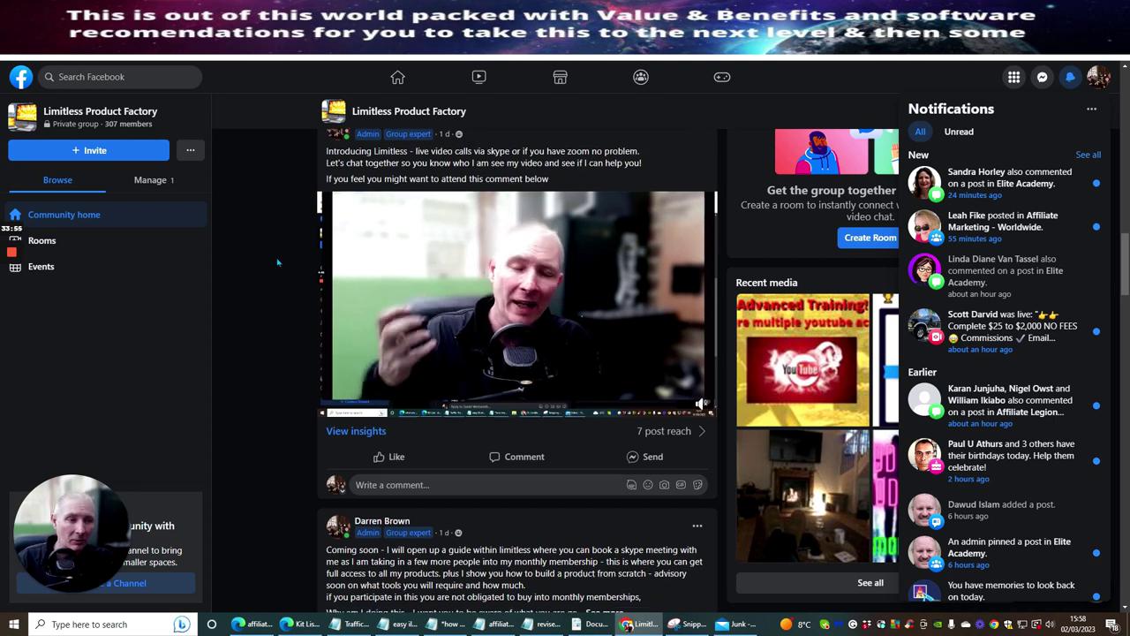
pyautogui.scroll(-9, 291, 301)
pyautogui.scroll(4, 274, 272)
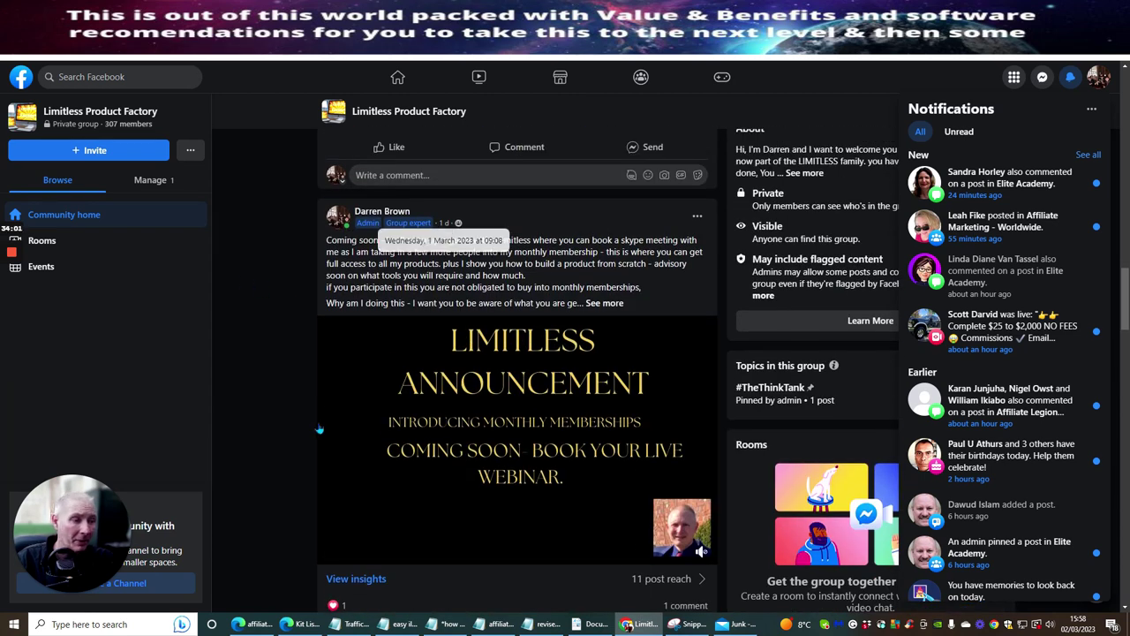
pyautogui.scroll(-3, 459, 228)
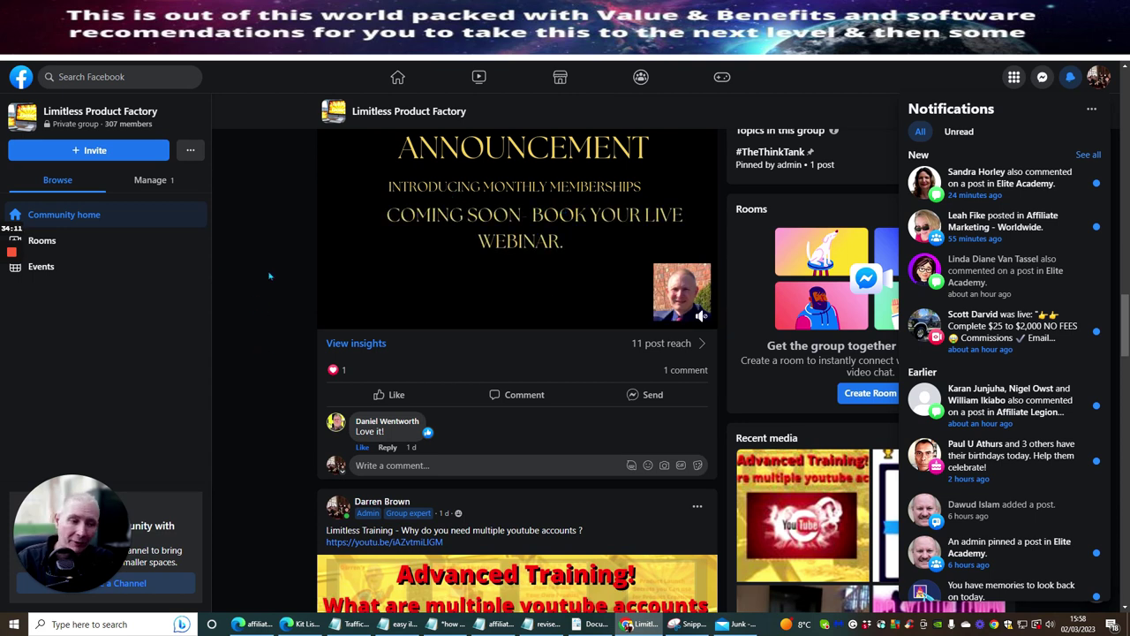
pyautogui.scroll(-1, 271, 306)
pyautogui.scroll(-6, 271, 306)
pyautogui.scroll(2, 267, 298)
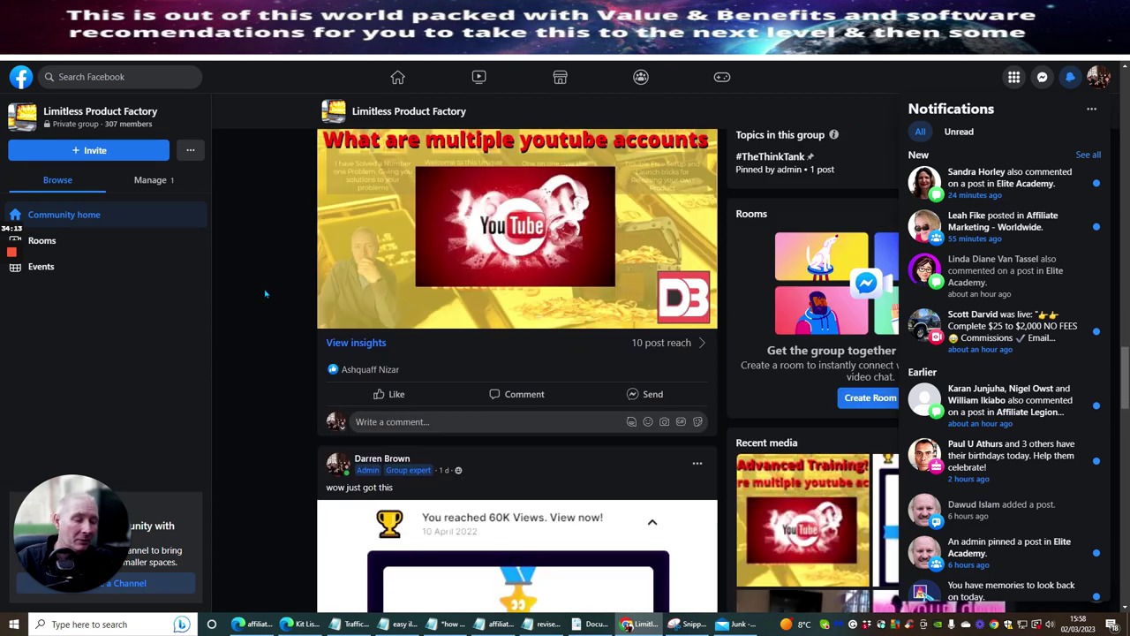
pyautogui.scroll(-6, 266, 289)
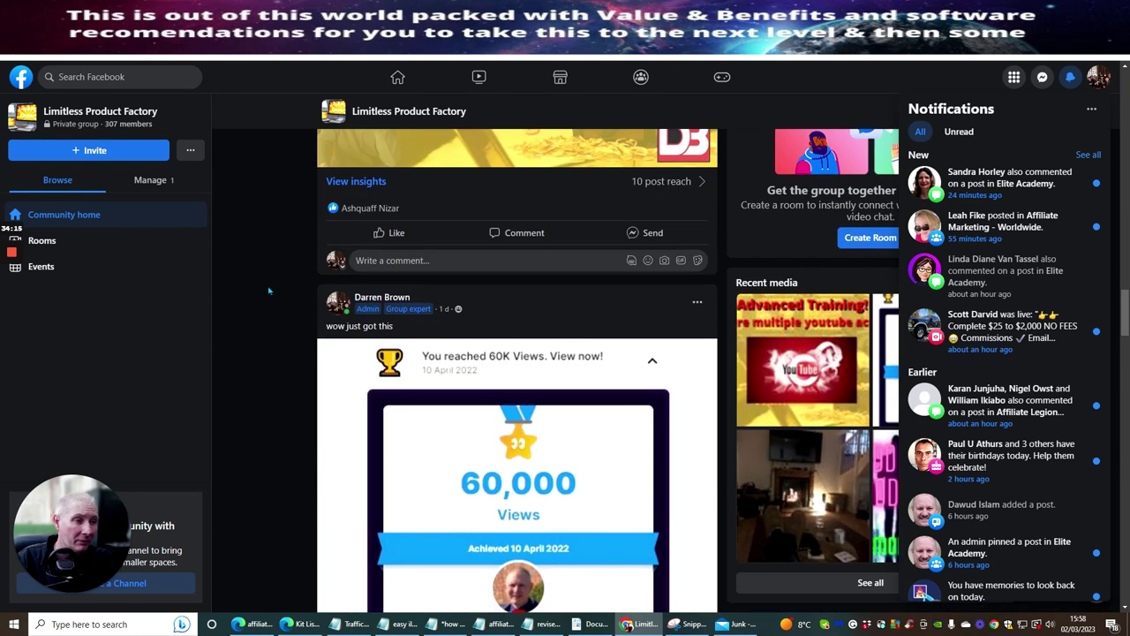
# Look through the group's posts on the 60,000 views award, new-member welcomes and the Bitchute Booster announcement with its comments.
pyautogui.scroll(-10, 269, 290)
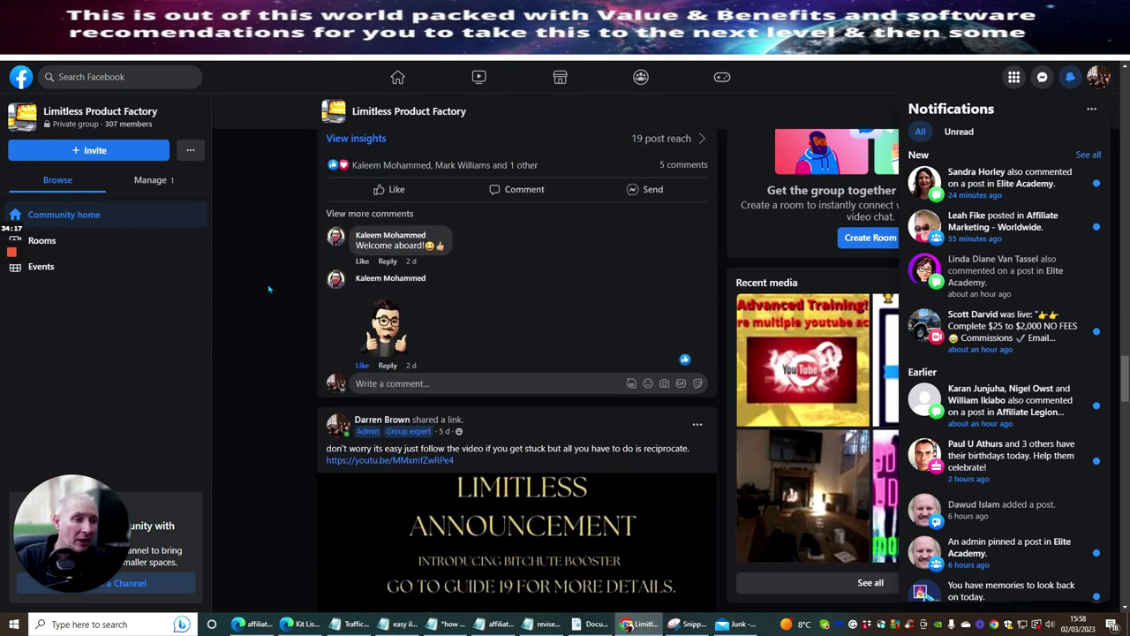
pyautogui.scroll(2, 269, 288)
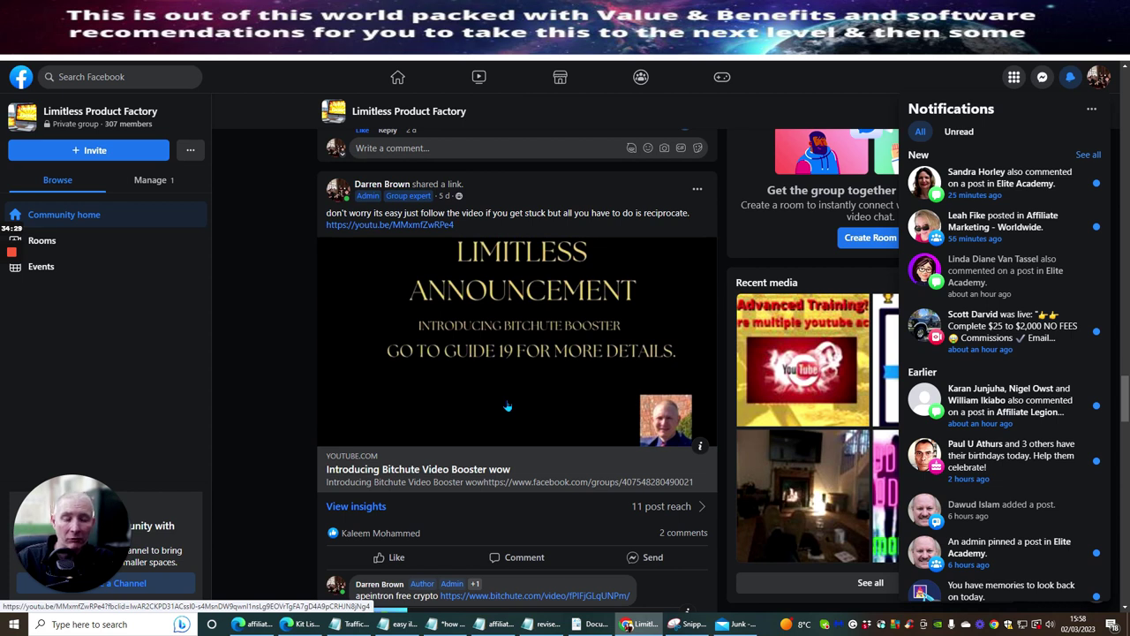
pyautogui.scroll(-3, 481, 359)
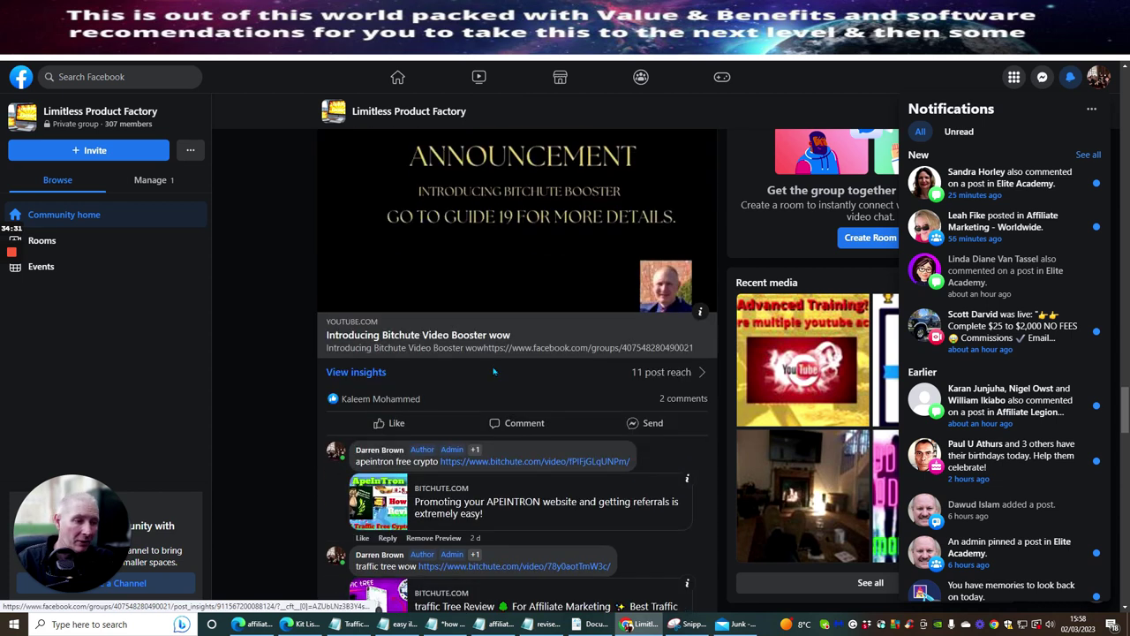
pyautogui.scroll(-10, 488, 374)
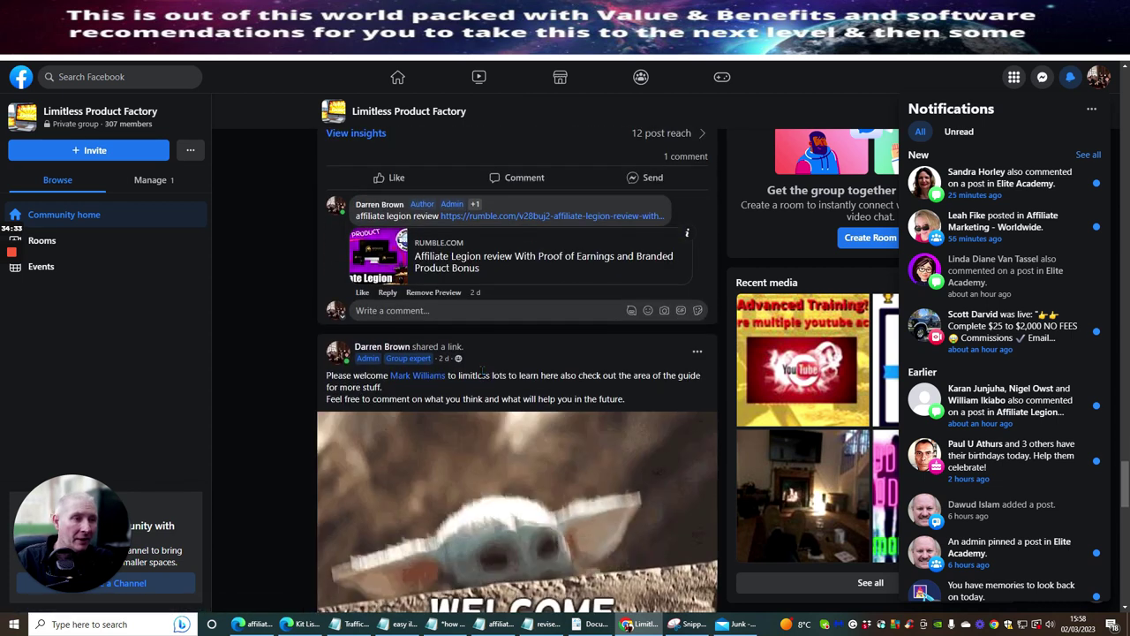
pyautogui.scroll(-15, 484, 379)
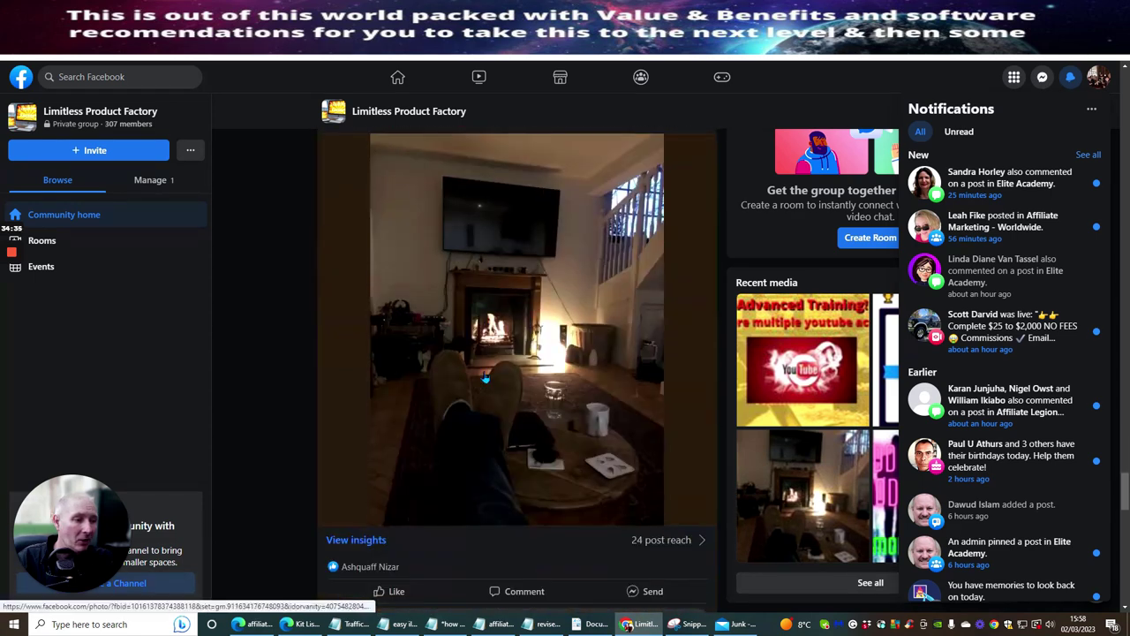
pyautogui.scroll(-8, 484, 378)
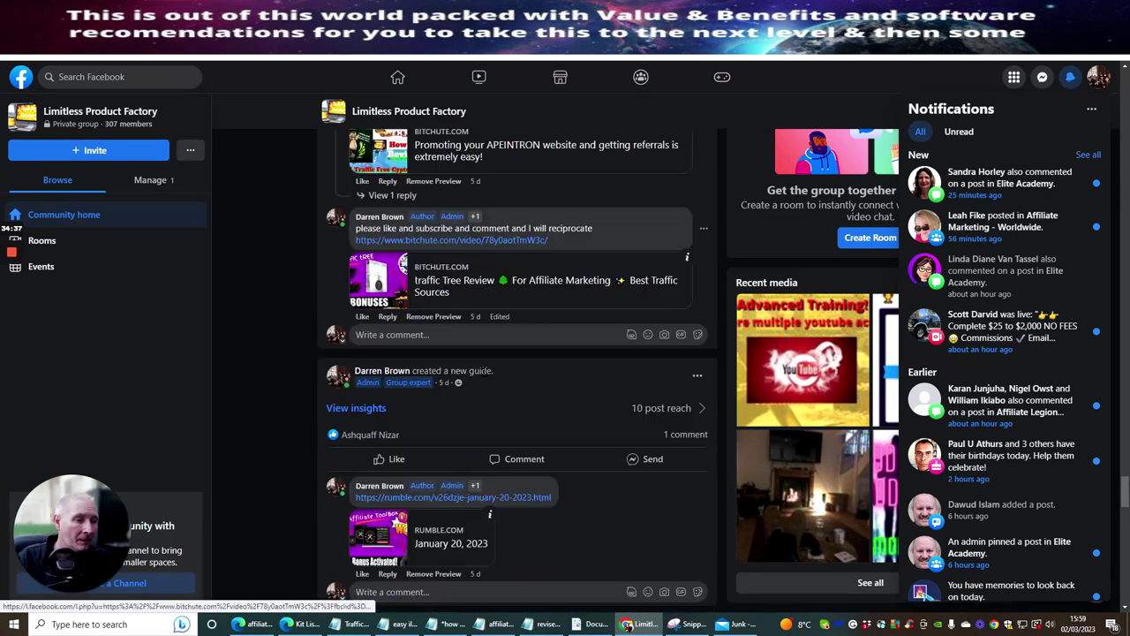
# Return to the start of the Limitless Product Factory group page and open its guides.
pyautogui.scroll(9, 468, 362)
pyautogui.scroll(20, 457, 349)
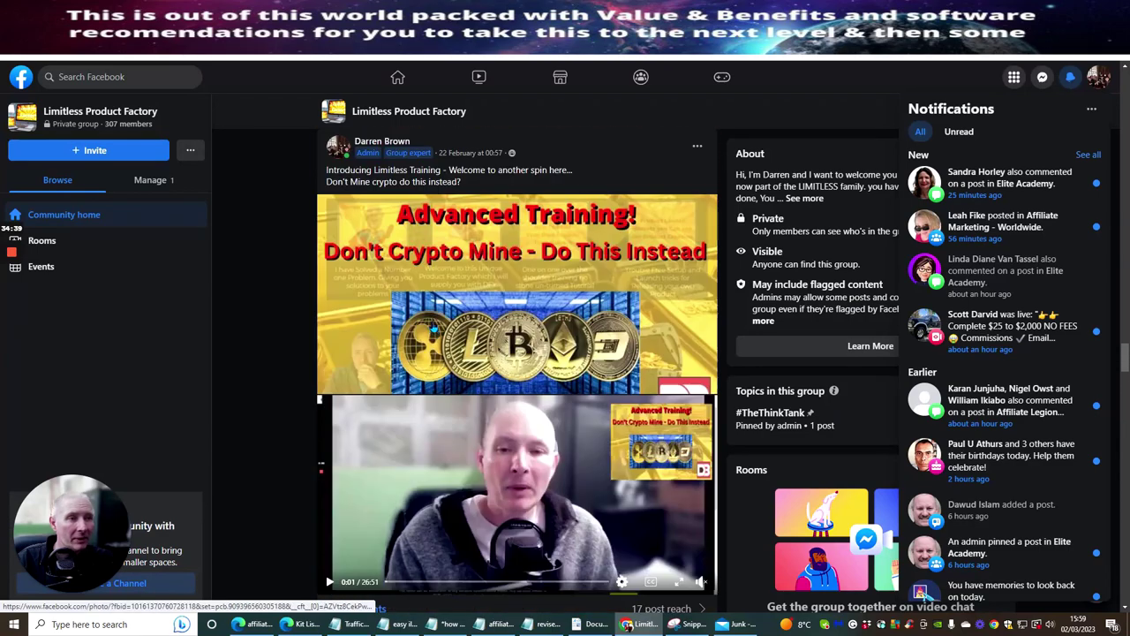
pyautogui.scroll(20, 433, 331)
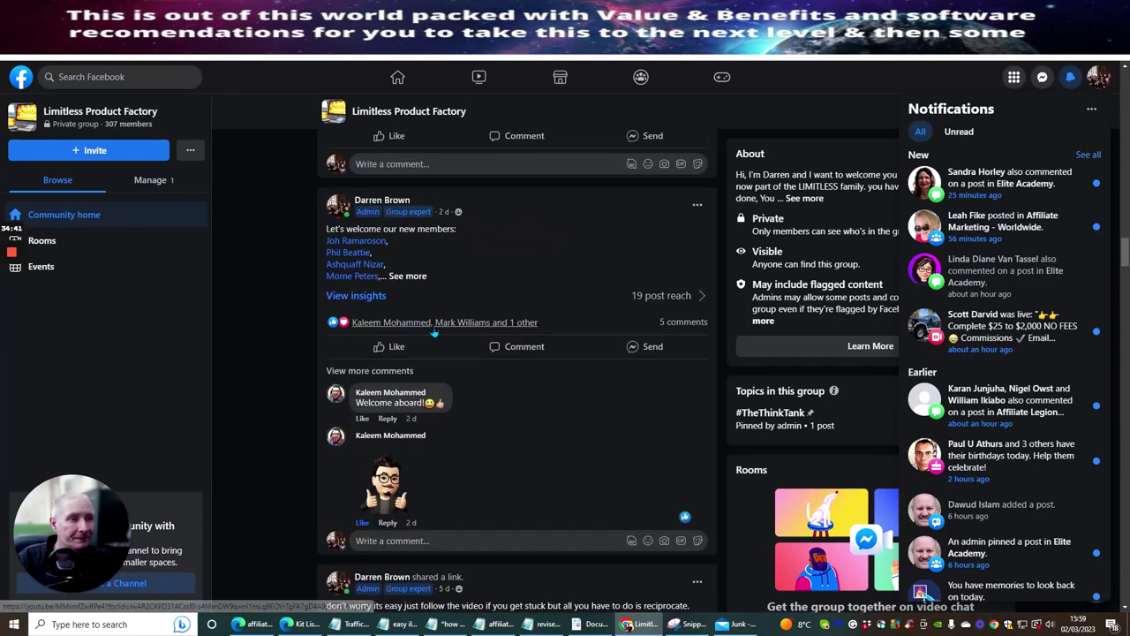
pyautogui.scroll(15, 425, 315)
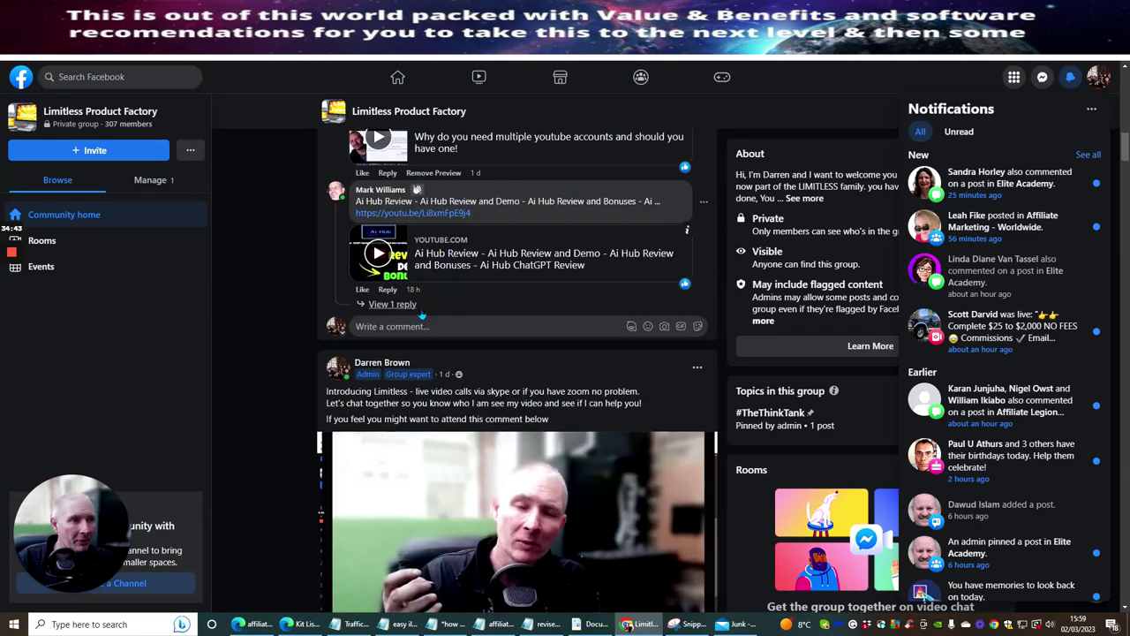
pyautogui.scroll(15, 424, 320)
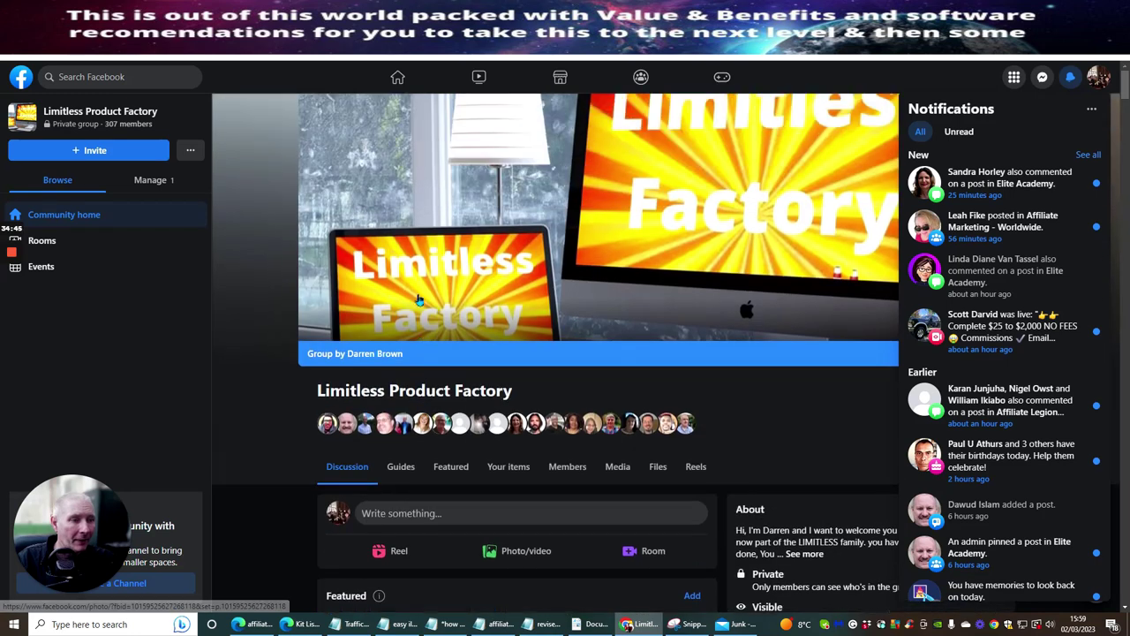
pyautogui.scroll(-1, 402, 333)
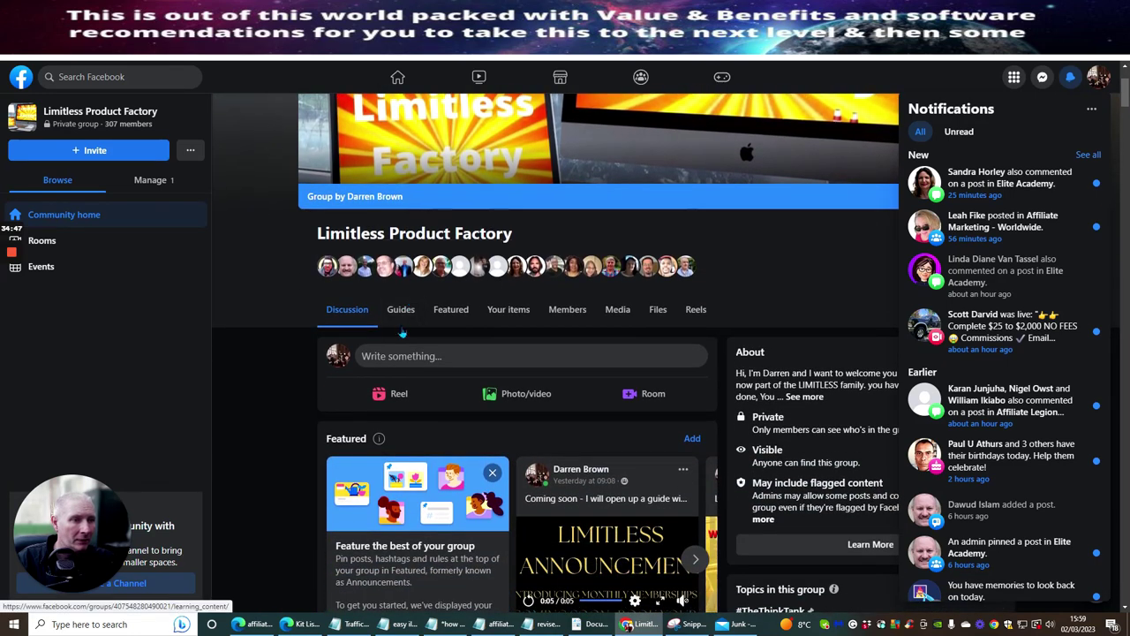
pyautogui.click(400, 314)
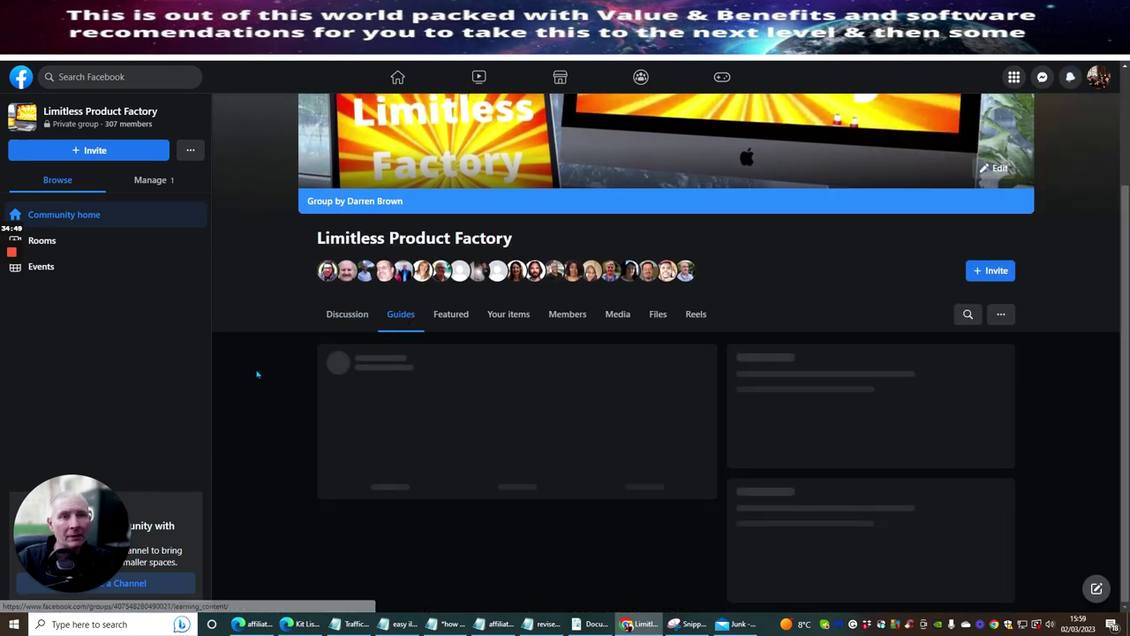
# Look through the group's list of guides down to the YouTube URL Booster, Rumble Booster and Bitchute Video Booster guides.
pyautogui.scroll(-15, 261, 380)
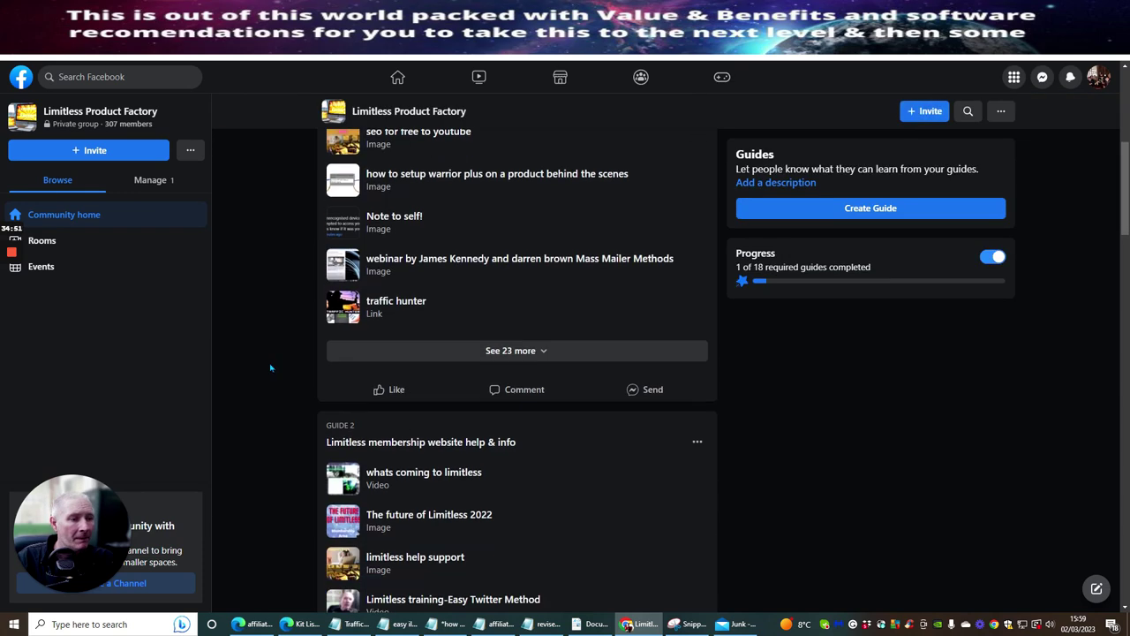
pyautogui.scroll(-20, 270, 368)
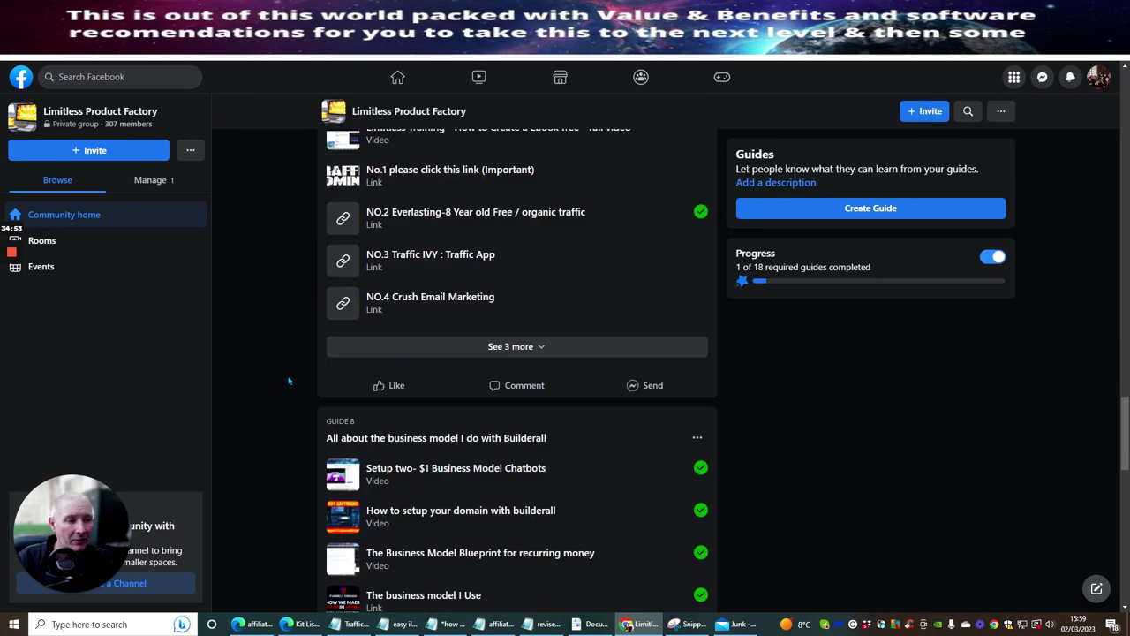
pyautogui.scroll(-20, 273, 357)
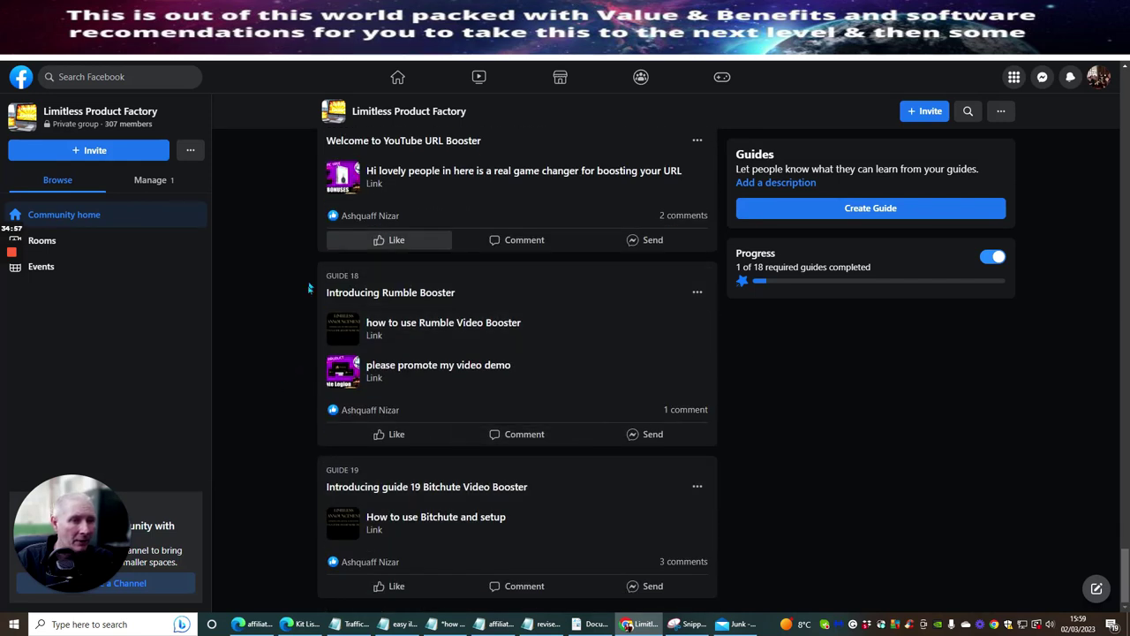
pyautogui.scroll(4, 459, 301)
pyautogui.scroll(-2, 459, 301)
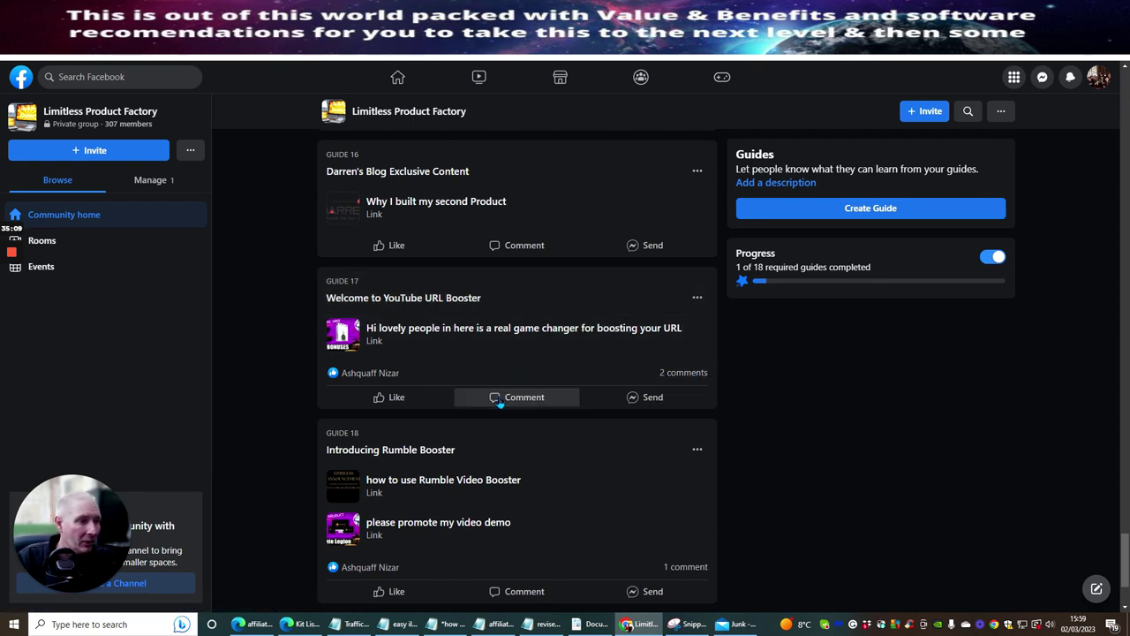
# Expand the comments of Guide 17, Welcome to YouTube URL Booster, and examine the shared video links and reply.
pyautogui.click(519, 397)
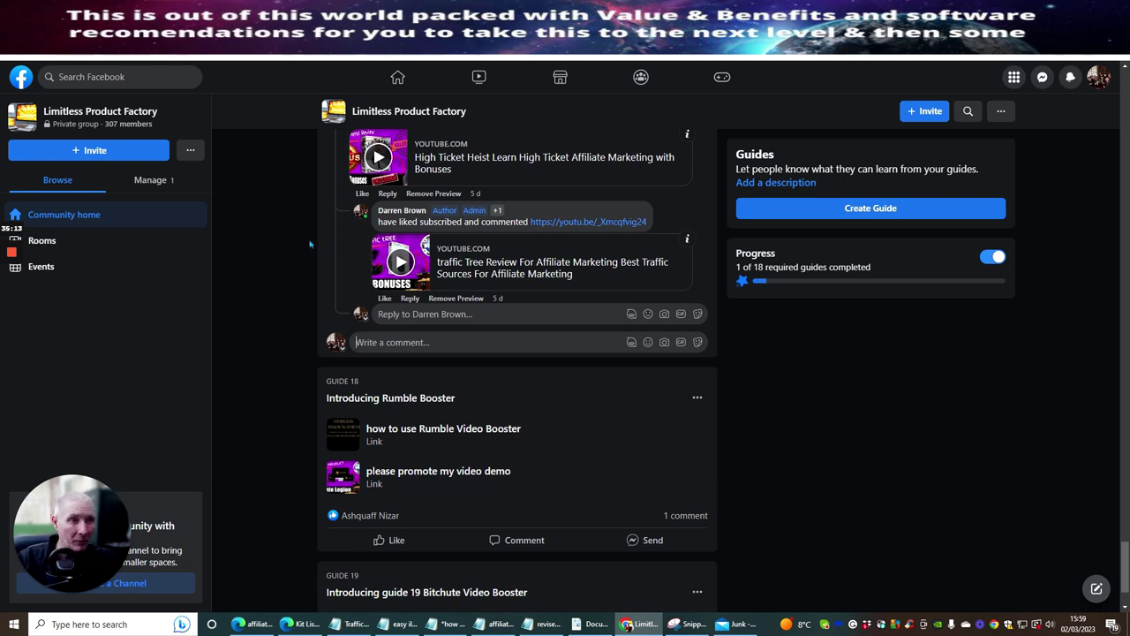
pyautogui.scroll(2, 300, 291)
pyautogui.scroll(1, 296, 264)
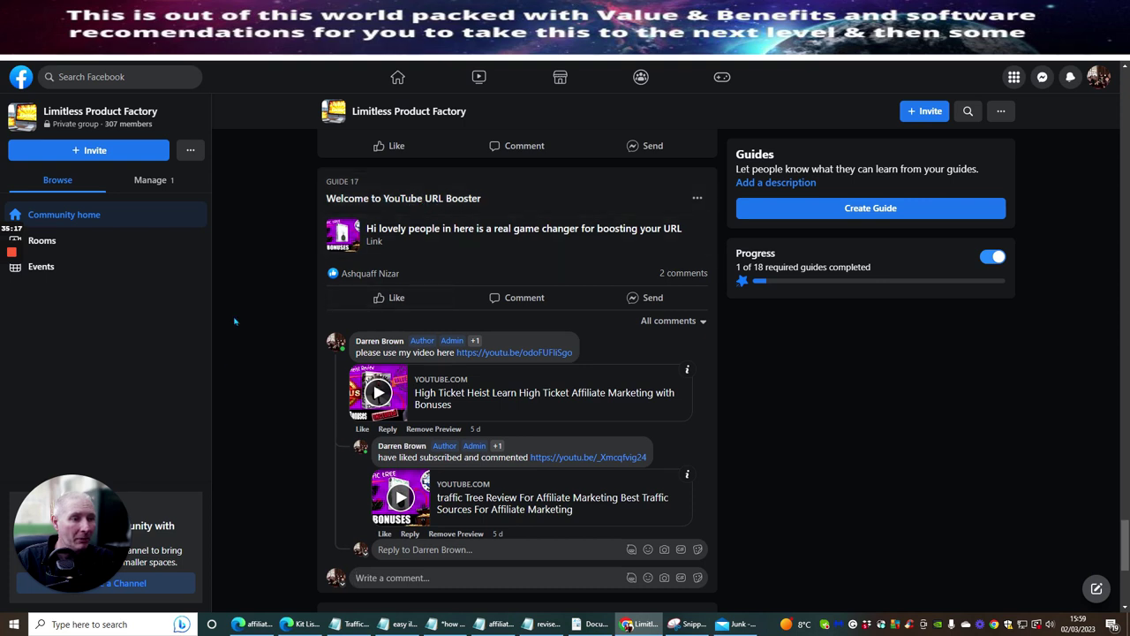
pyautogui.scroll(-2, 348, 438)
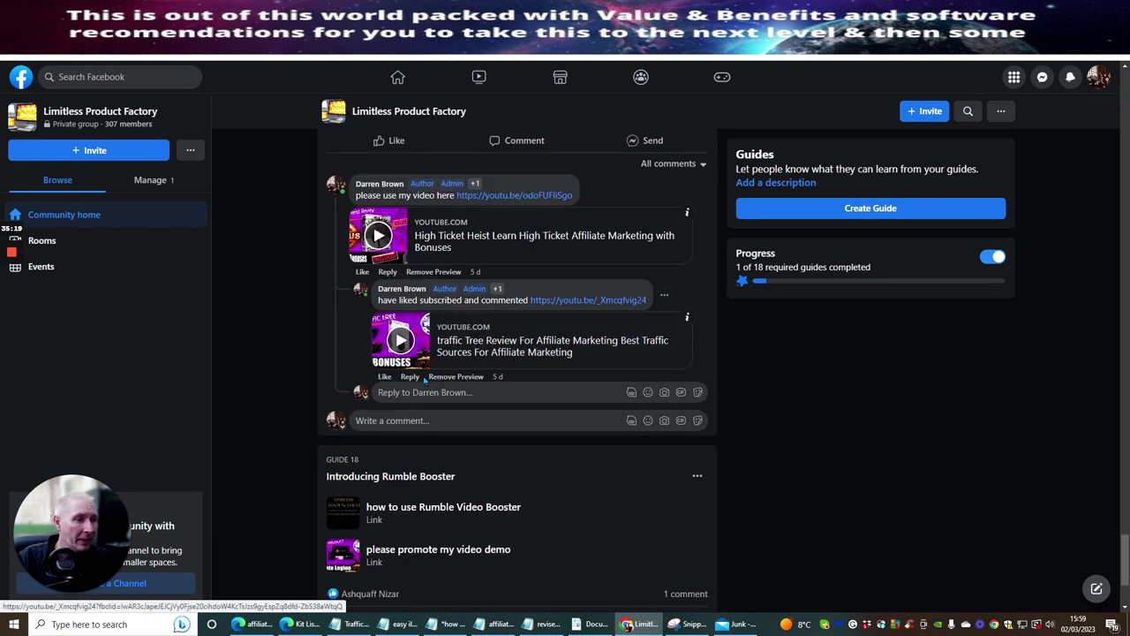
pyautogui.scroll(1, 530, 353)
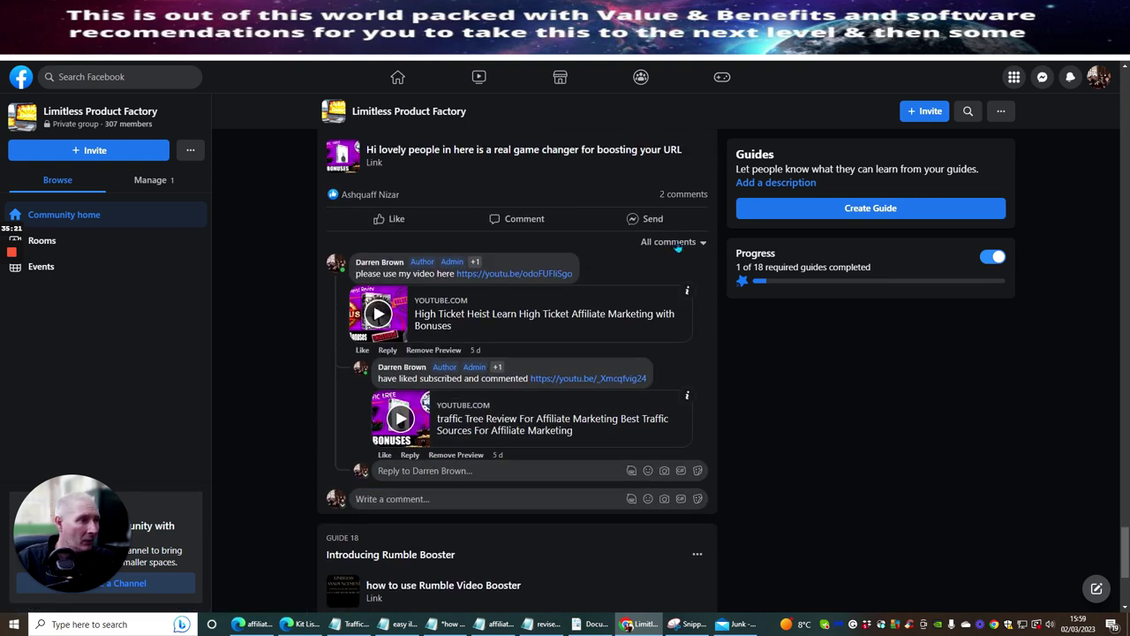
# Set Guide 17's comment filter to All comments and review the thread together with the neighbouring Rumble Booster guide.
pyautogui.click(676, 244)
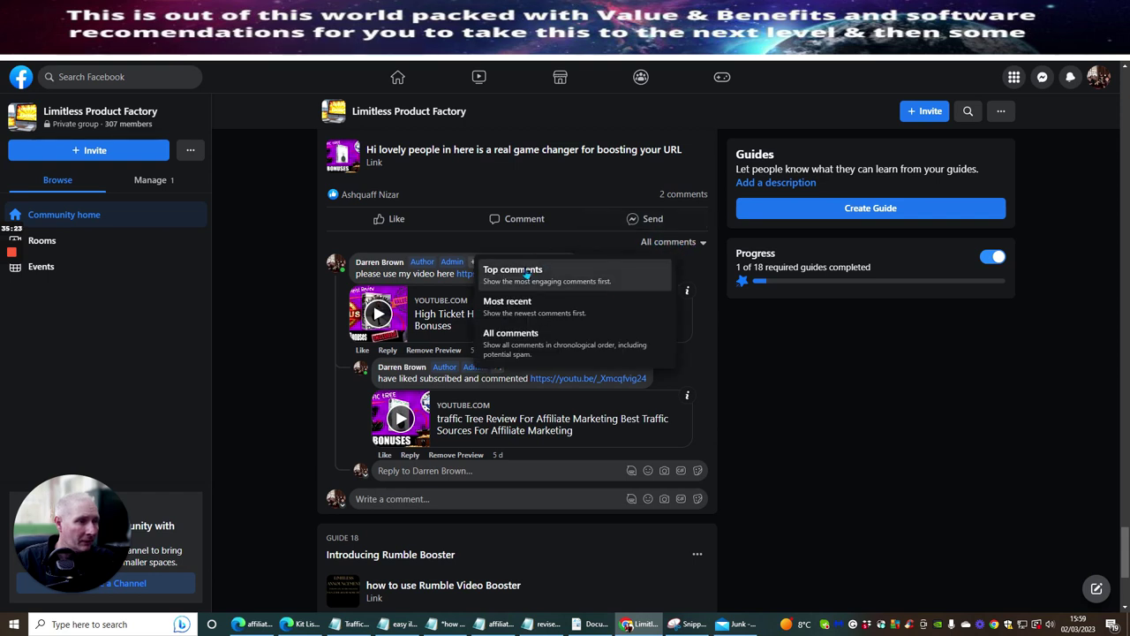
pyautogui.click(511, 337)
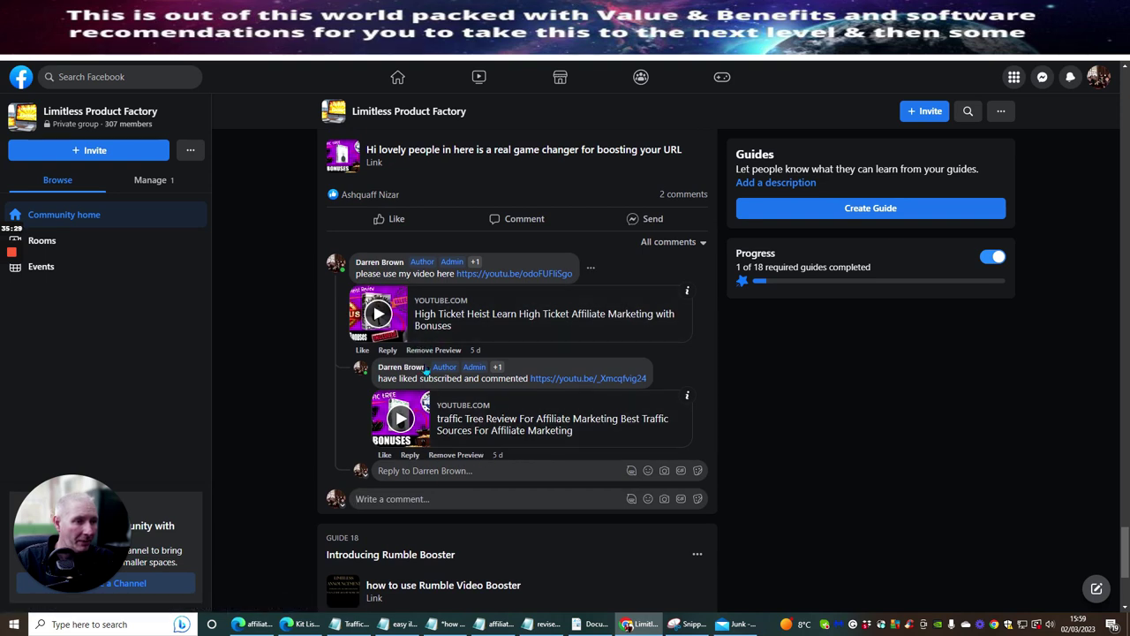
pyautogui.scroll(-2, 298, 351)
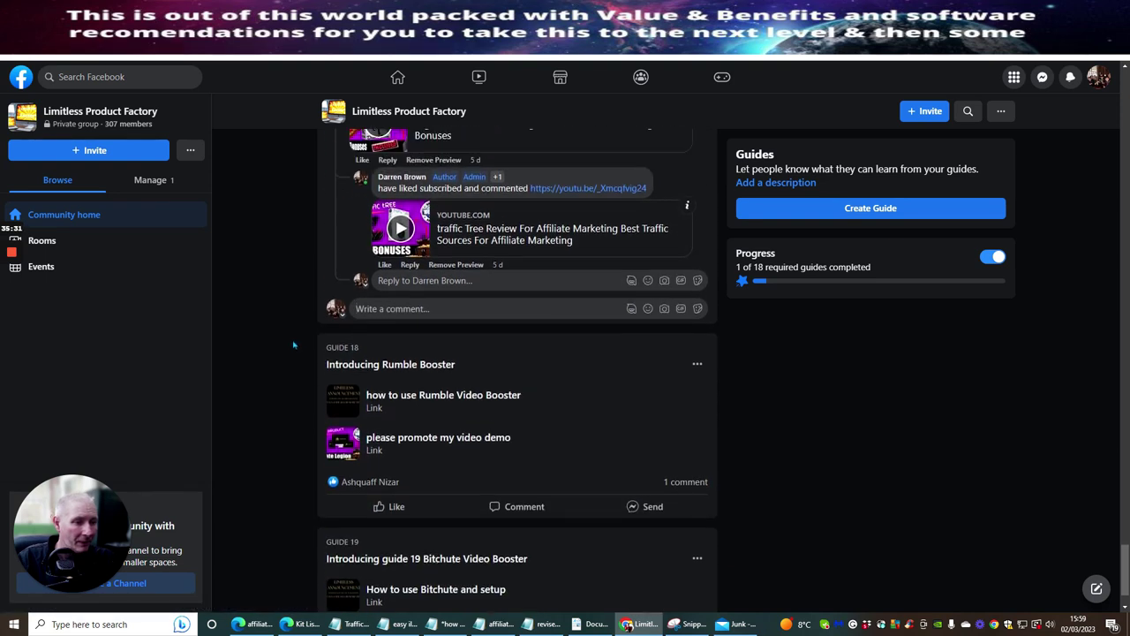
pyautogui.scroll(3, 296, 348)
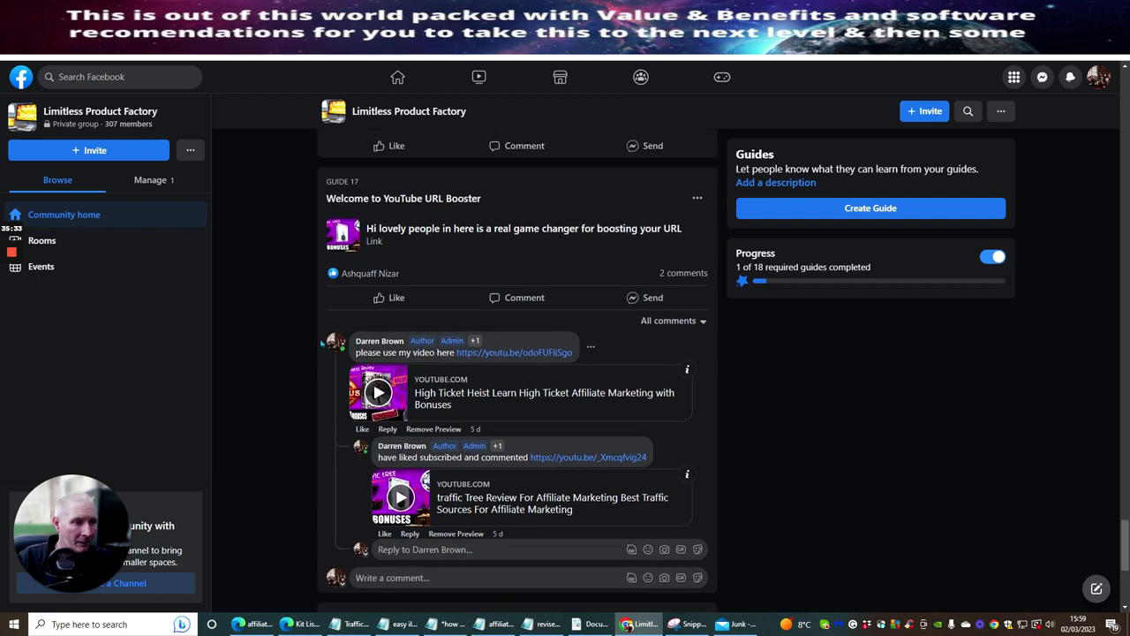
# Collapse the comments of the YouTube URL Booster guide, then expand them again to show both shared videos.
pyautogui.click(678, 273)
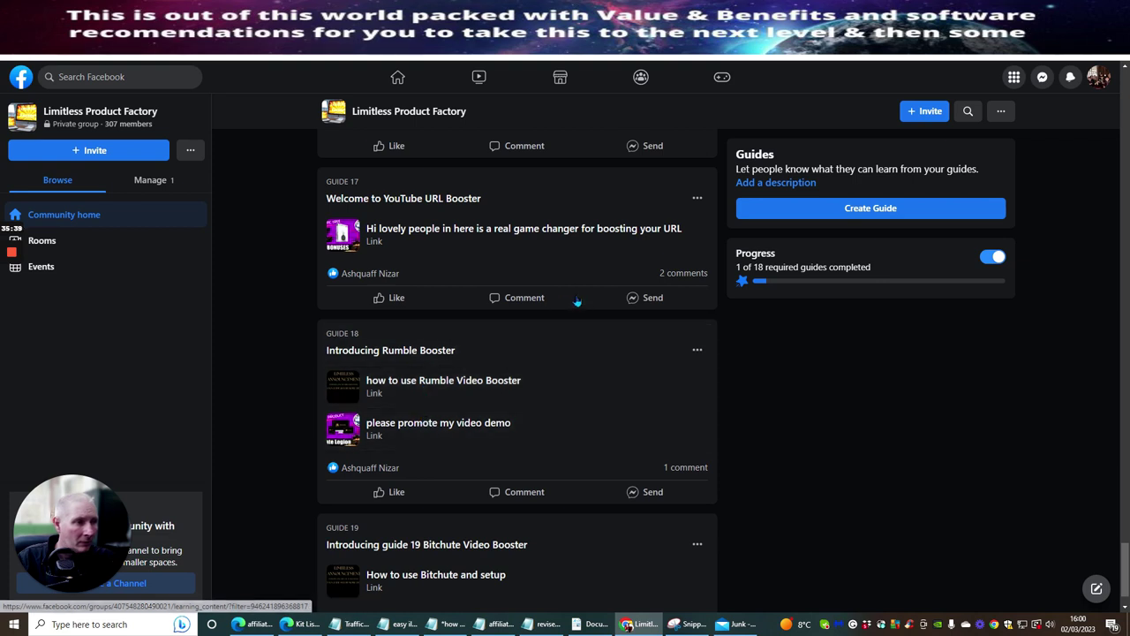
pyautogui.scroll(2, 572, 303)
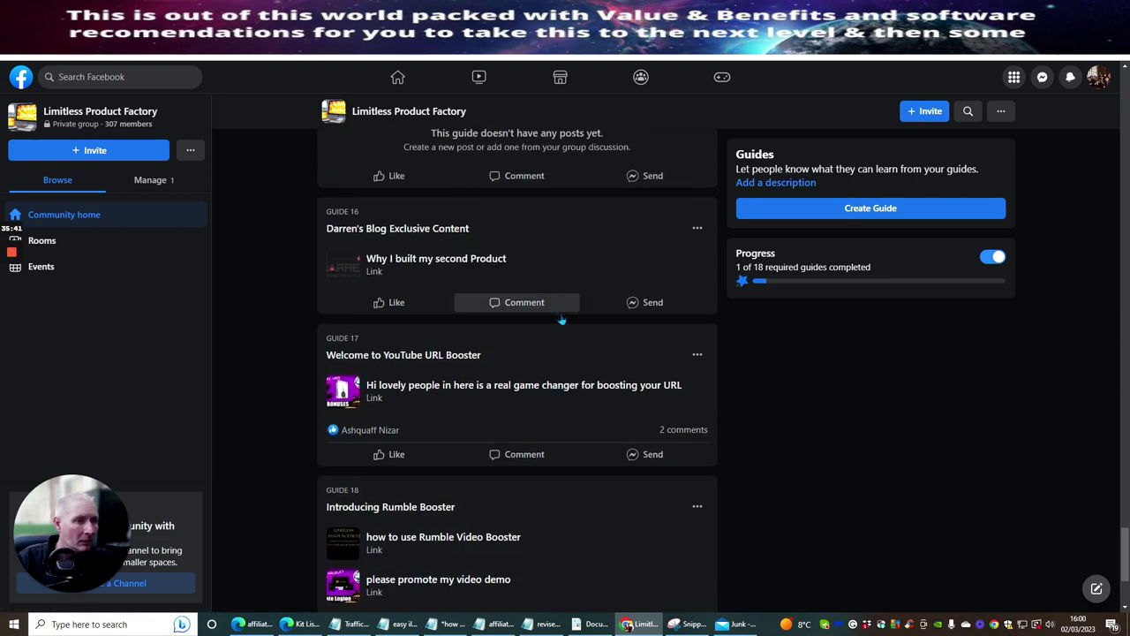
pyautogui.click(688, 435)
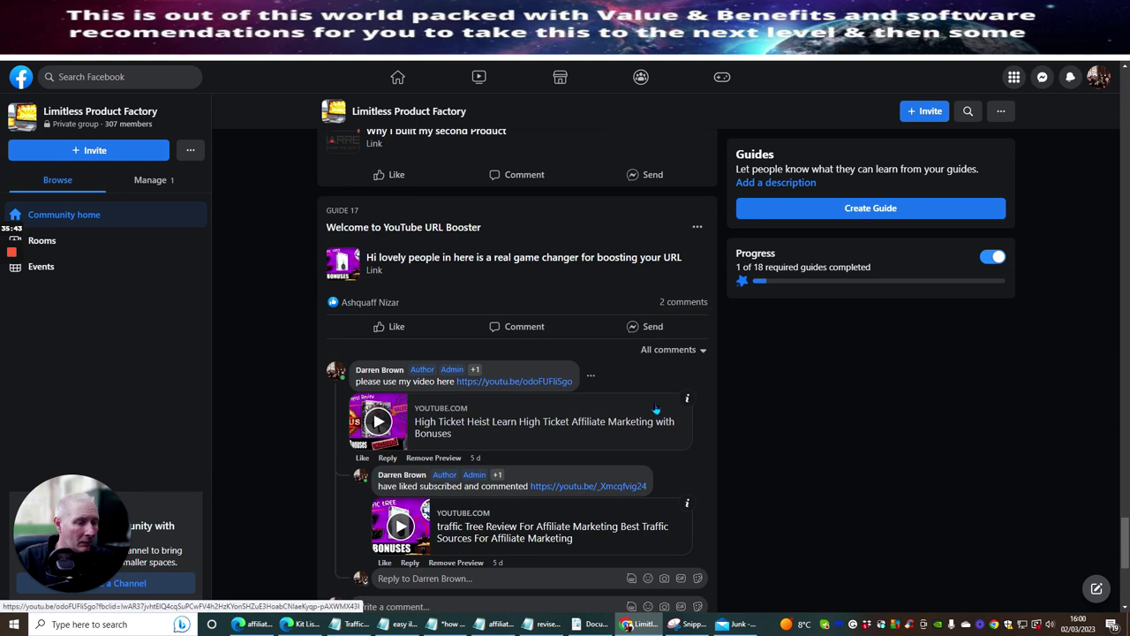
pyautogui.scroll(-2, 595, 397)
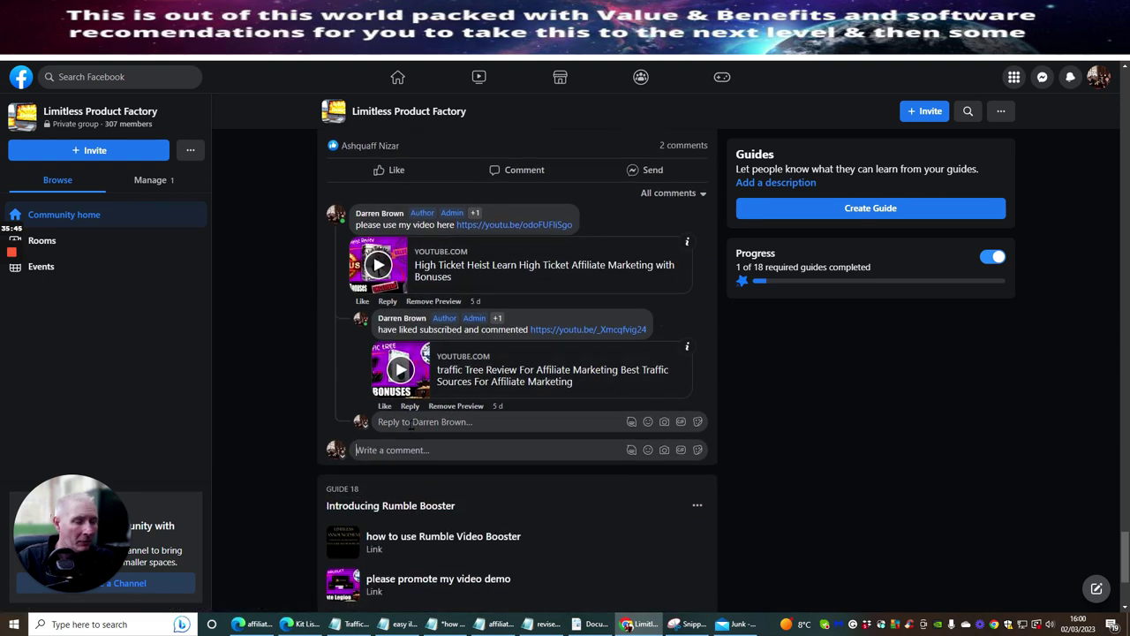
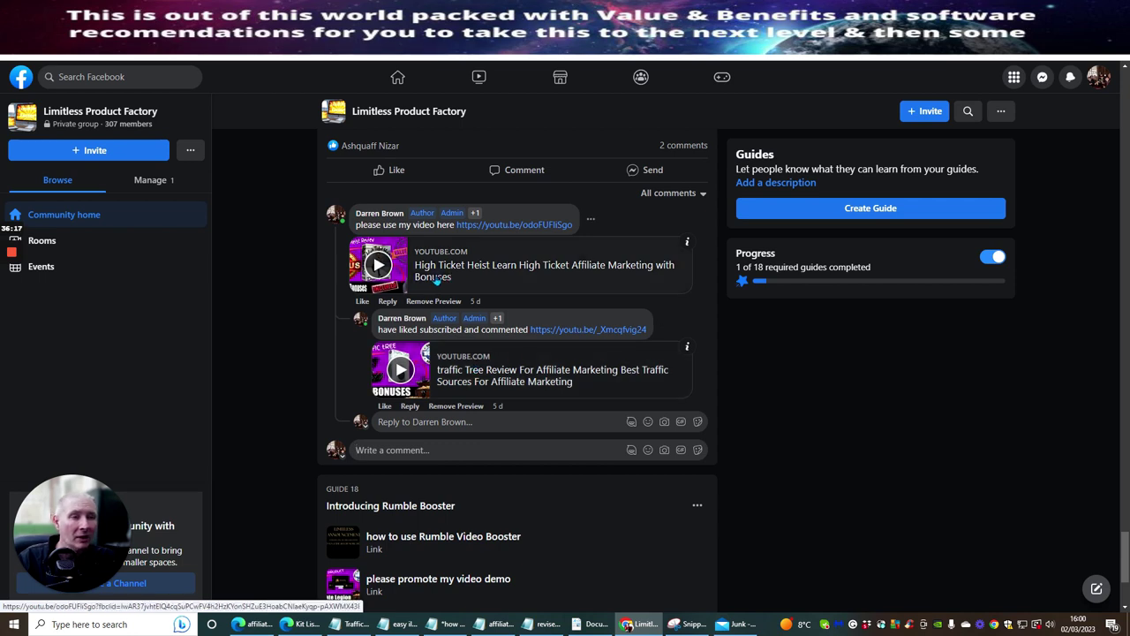
# Open and pause the High Ticket Heist video linked in Guide 17's first comment, and examine the comments below it.
pyautogui.click(433, 266)
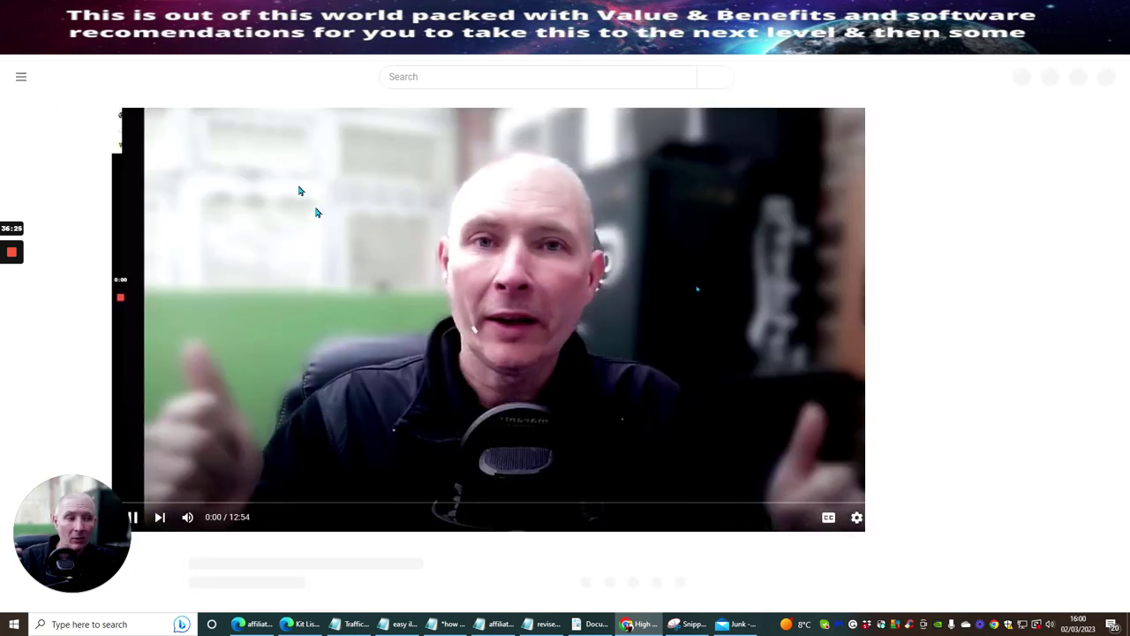
pyautogui.click(326, 233)
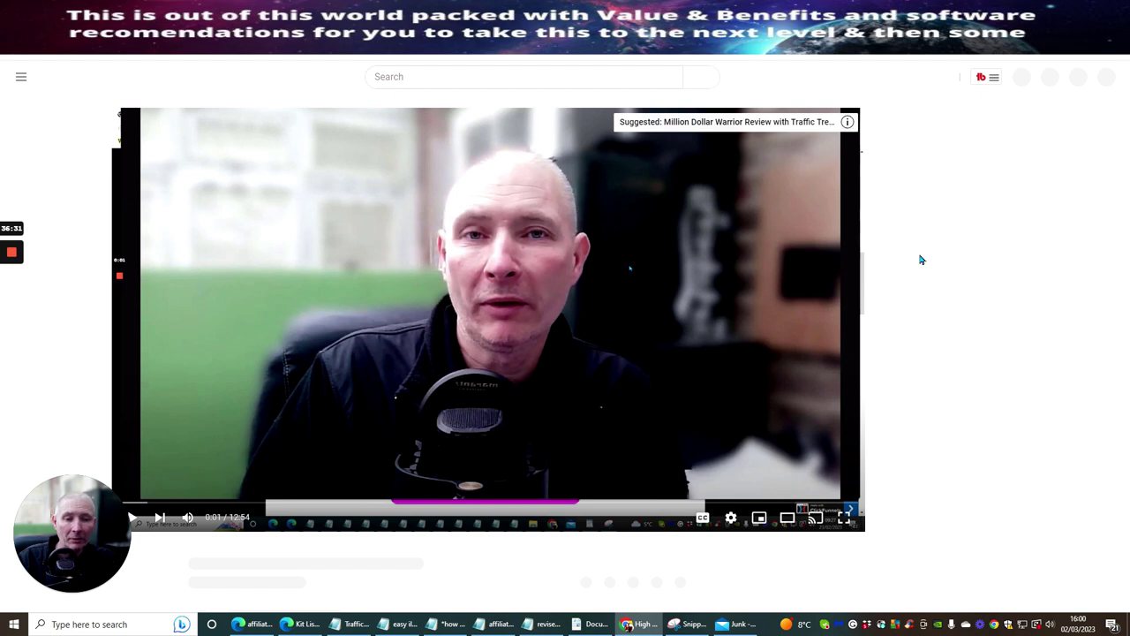
pyautogui.scroll(-2, 919, 221)
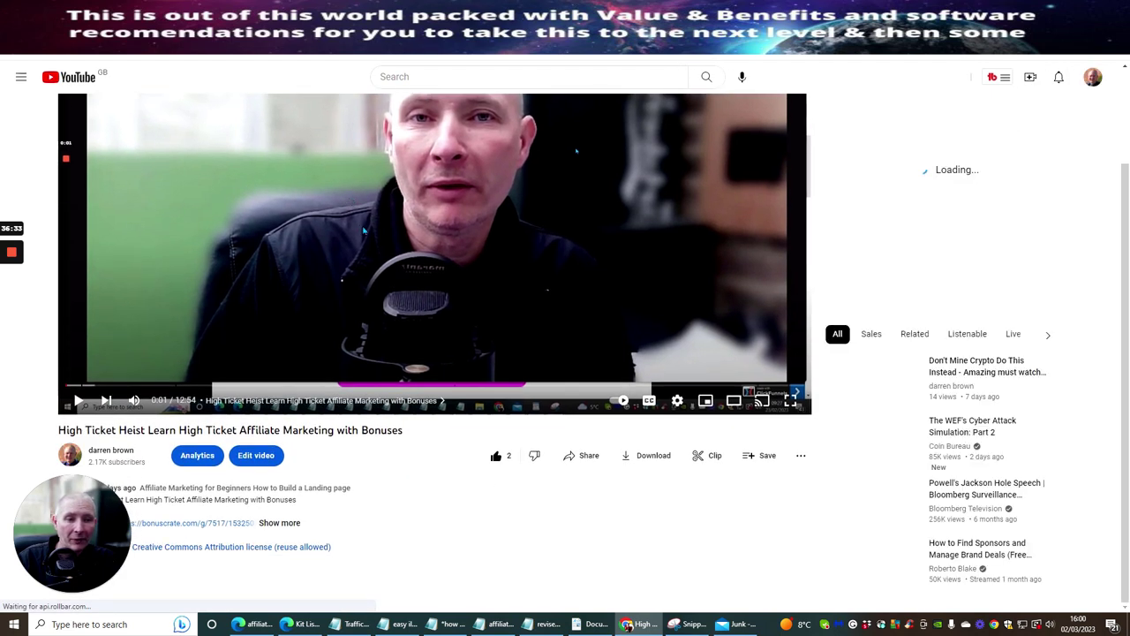
pyautogui.scroll(-5, 362, 228)
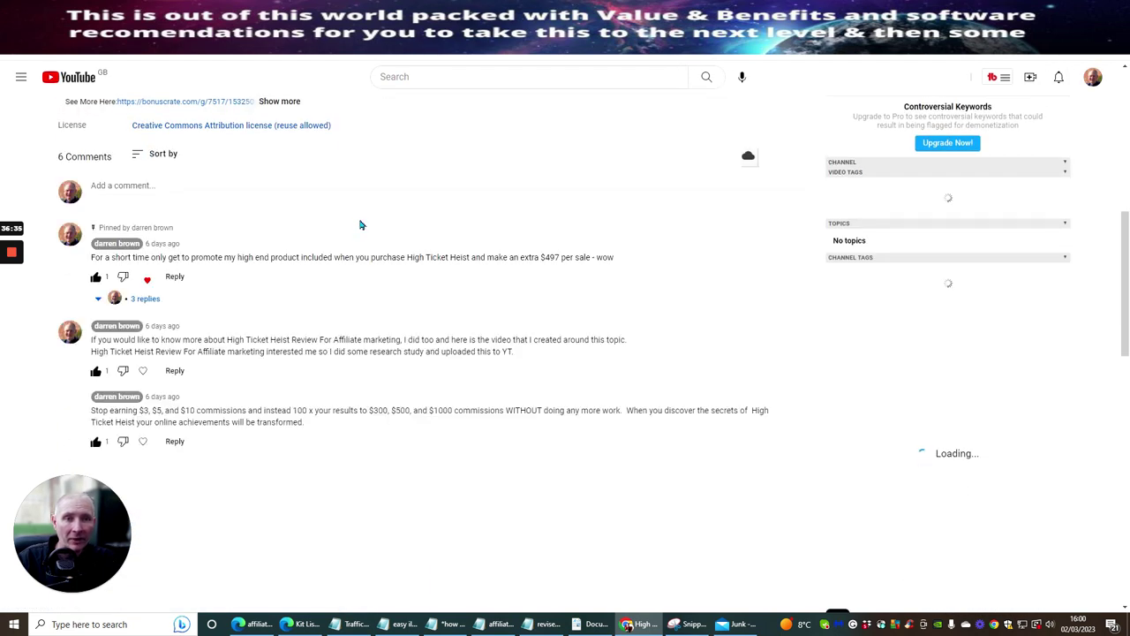
pyautogui.scroll(-3, 363, 222)
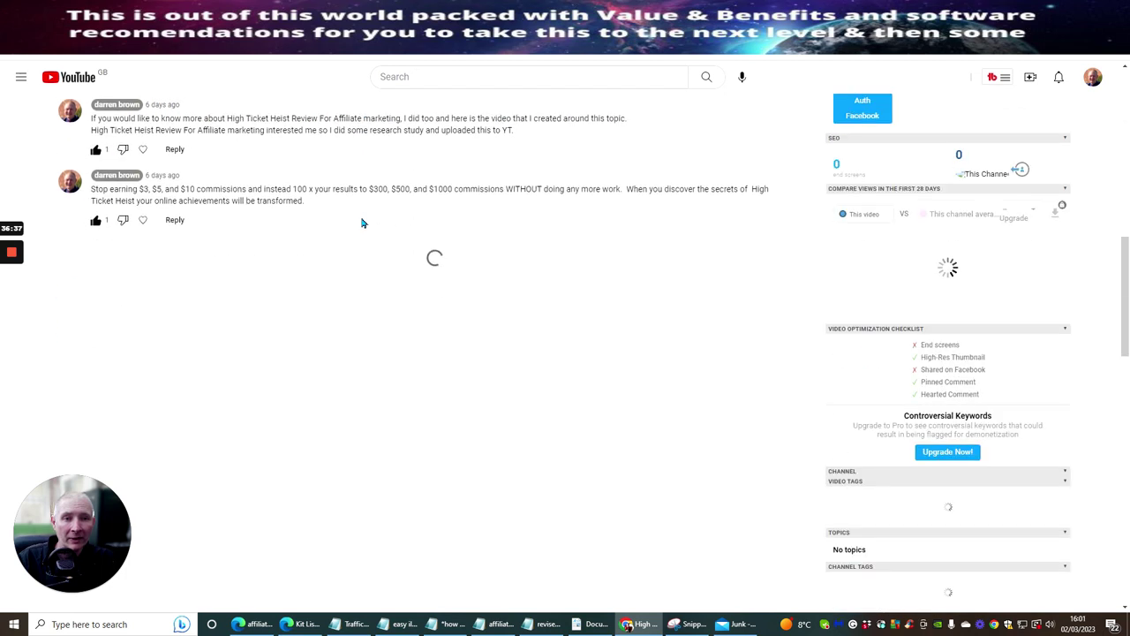
pyautogui.scroll(3, 362, 223)
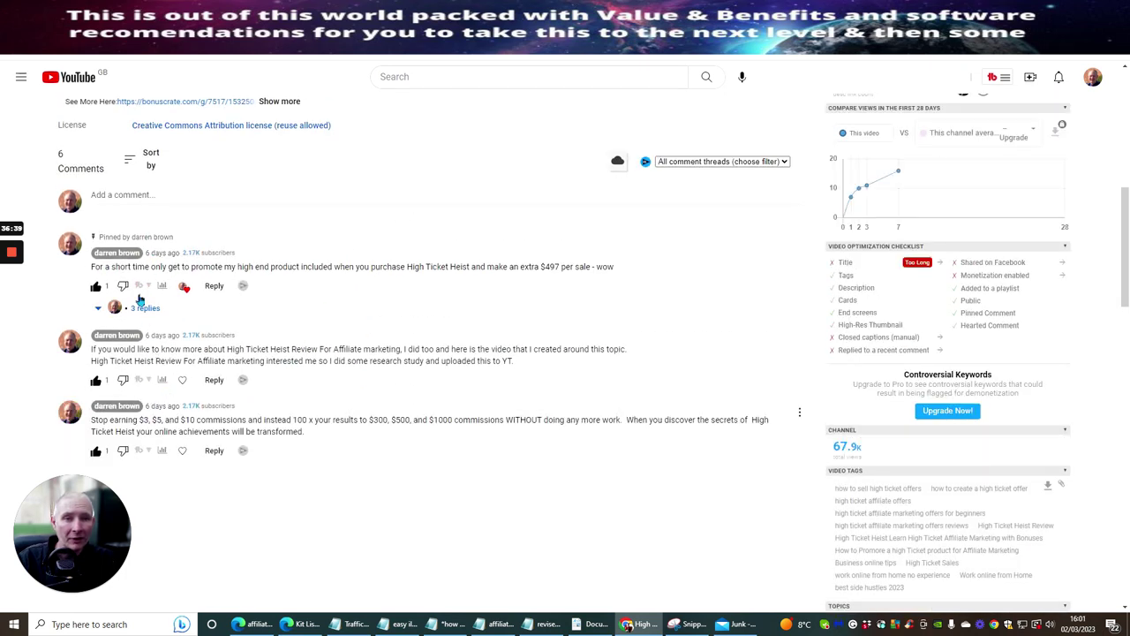
# Open and pause the Traffic Tree Review video linked in the reply under Guide 17 on Facebook, and examine its comments.
pyautogui.scroll(4, 310, 270)
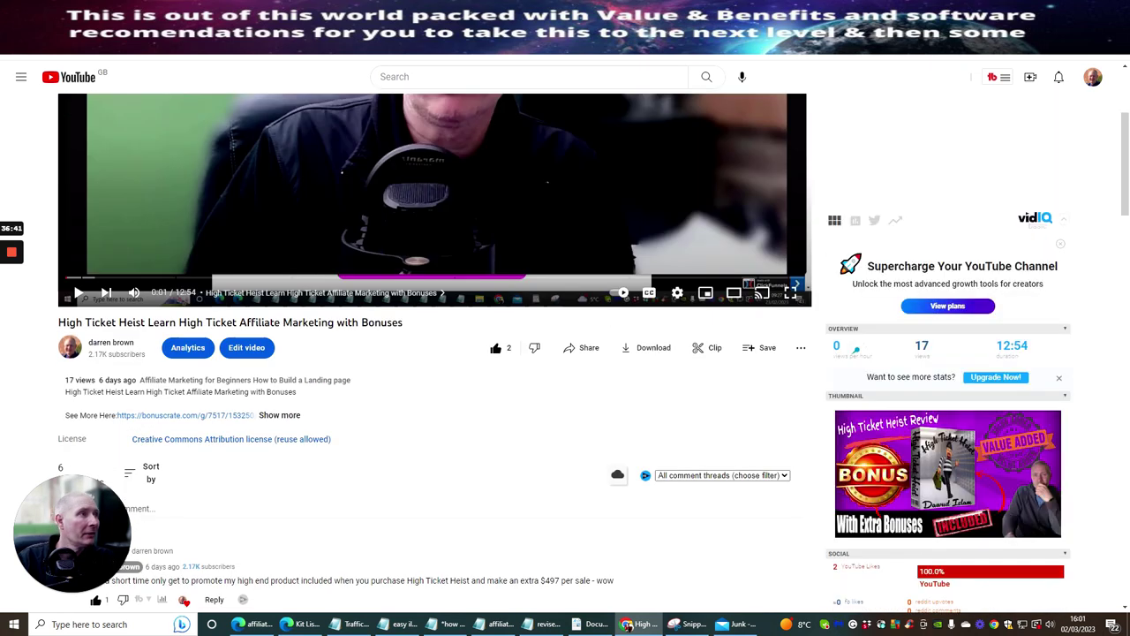
pyautogui.hotkey('ctrl', 'Tab')
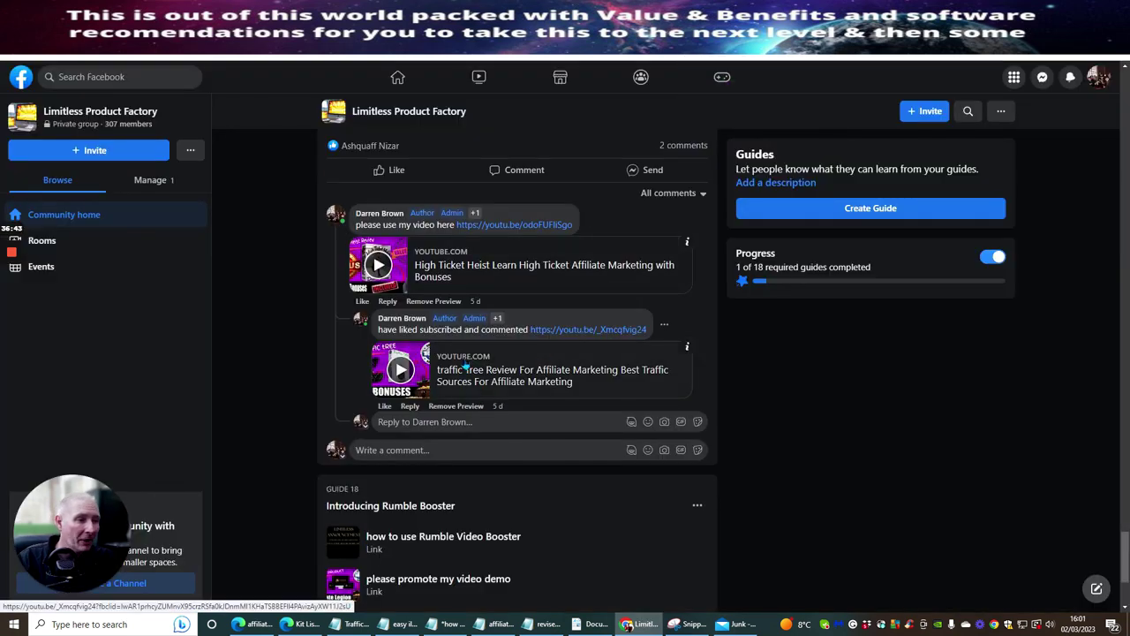
pyautogui.click(507, 382)
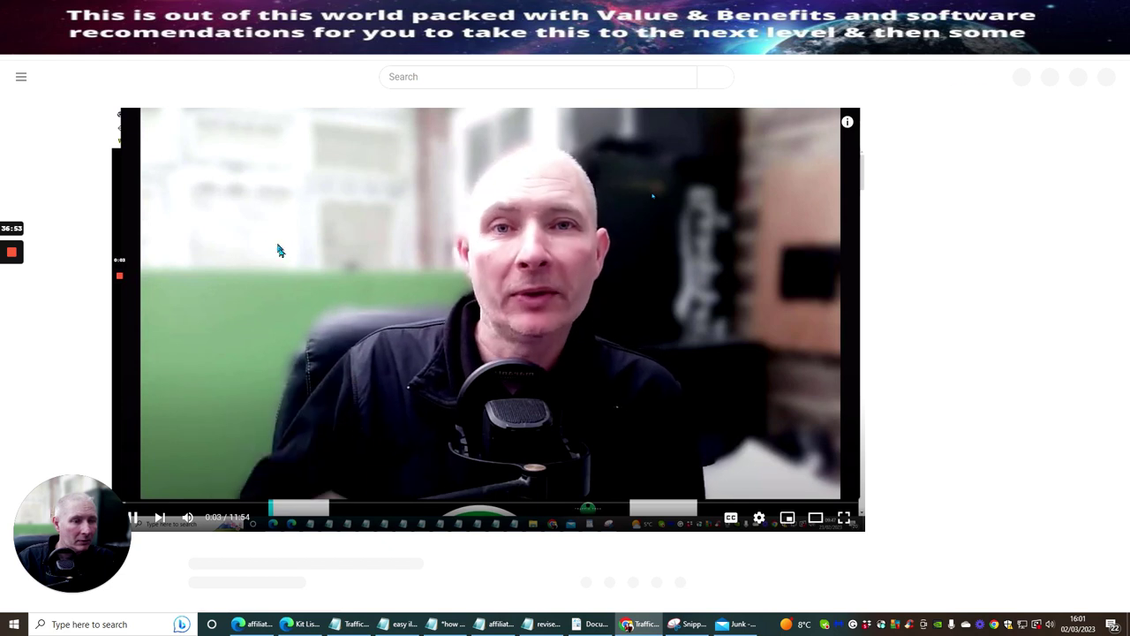
pyautogui.click(267, 365)
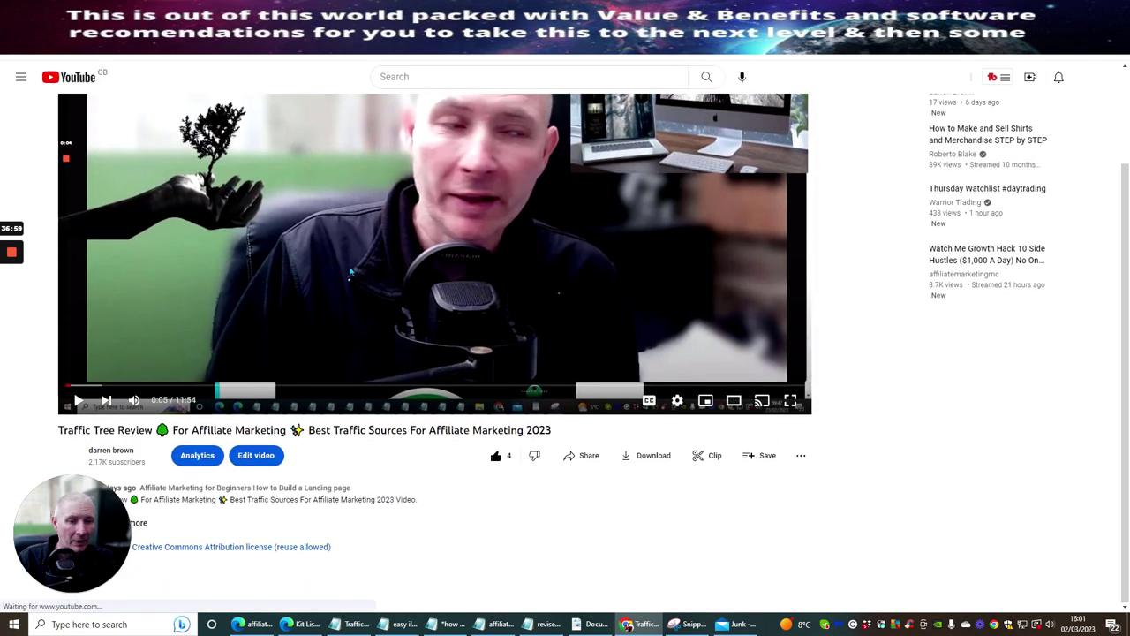
pyautogui.scroll(-4, 349, 276)
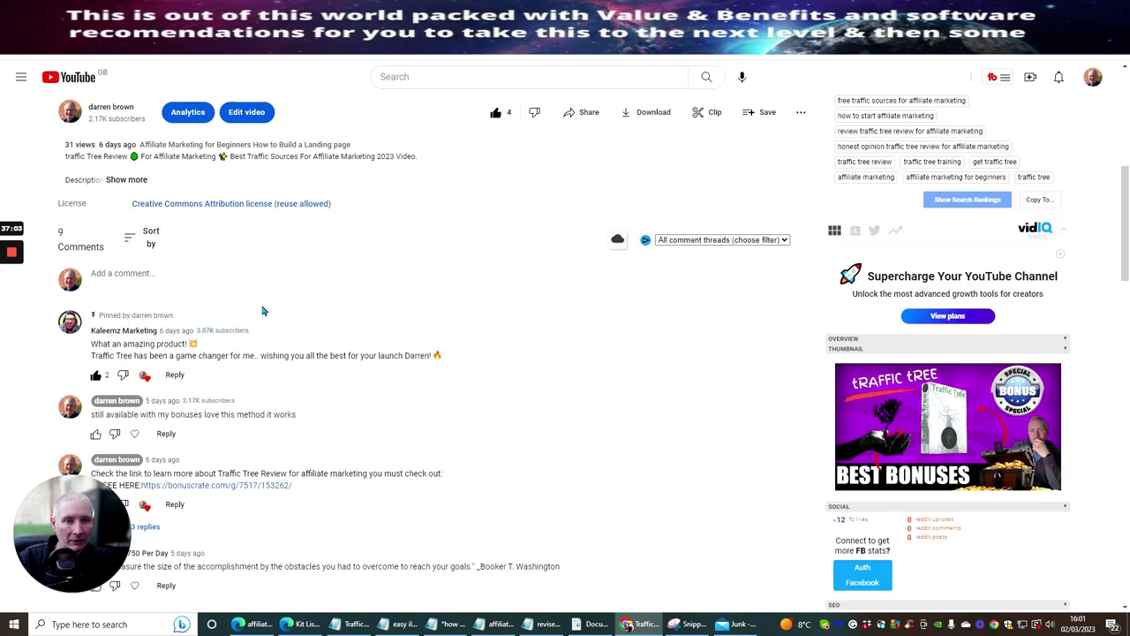
pyautogui.scroll(-3, 283, 311)
pyautogui.scroll(-1, 300, 310)
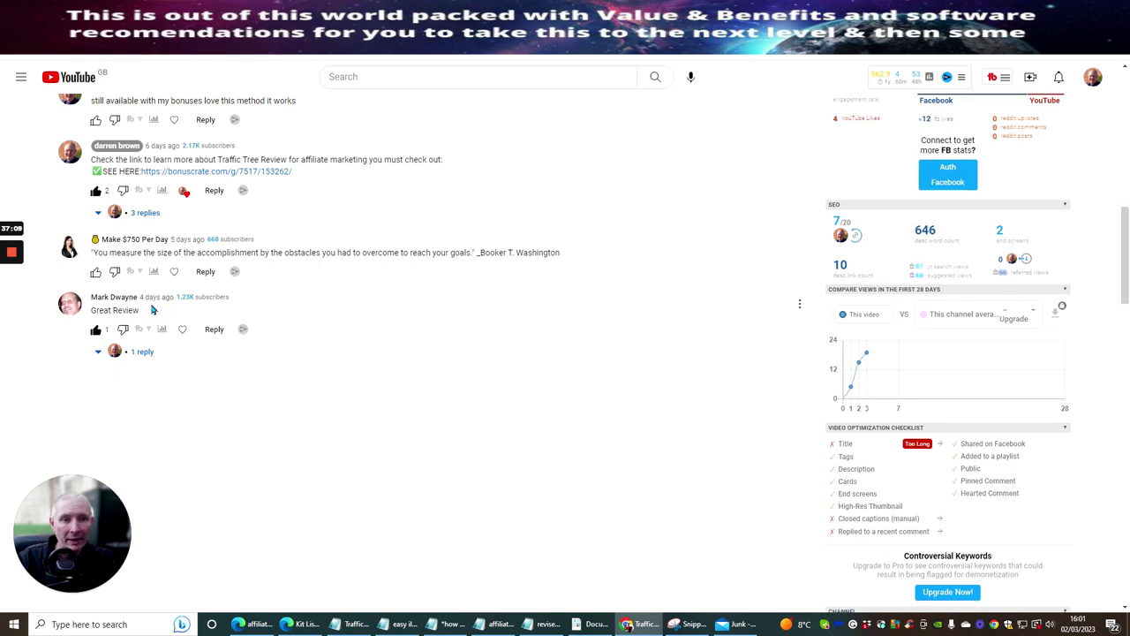
pyautogui.scroll(1, 371, 382)
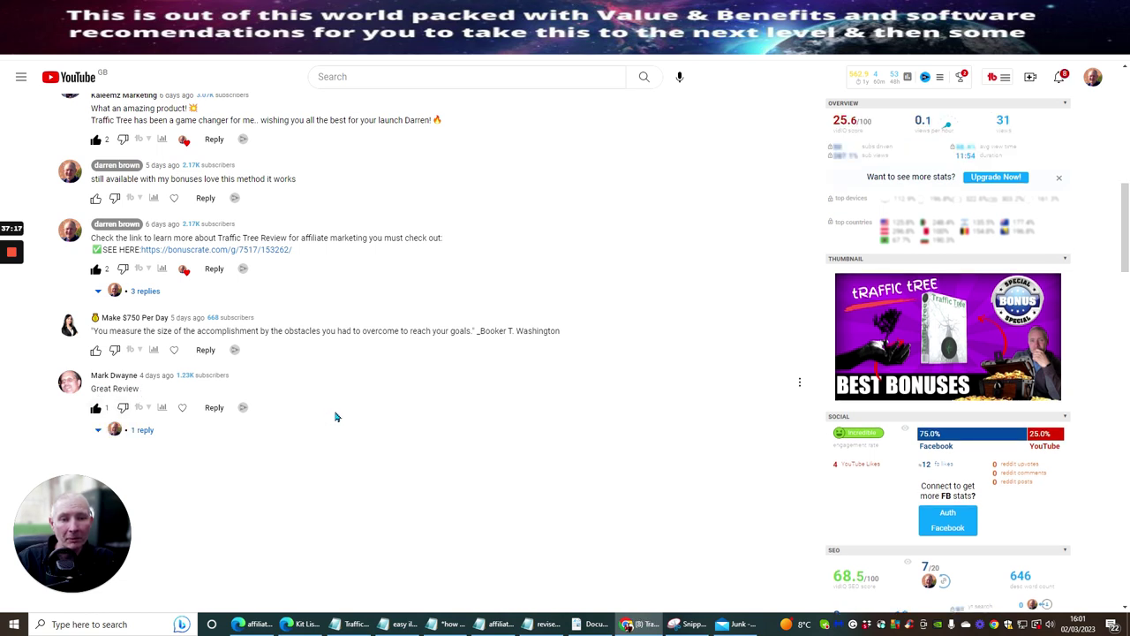
# Remove the like from the Traffic Tree Review video and like it again.
pyautogui.scroll(5, 336, 416)
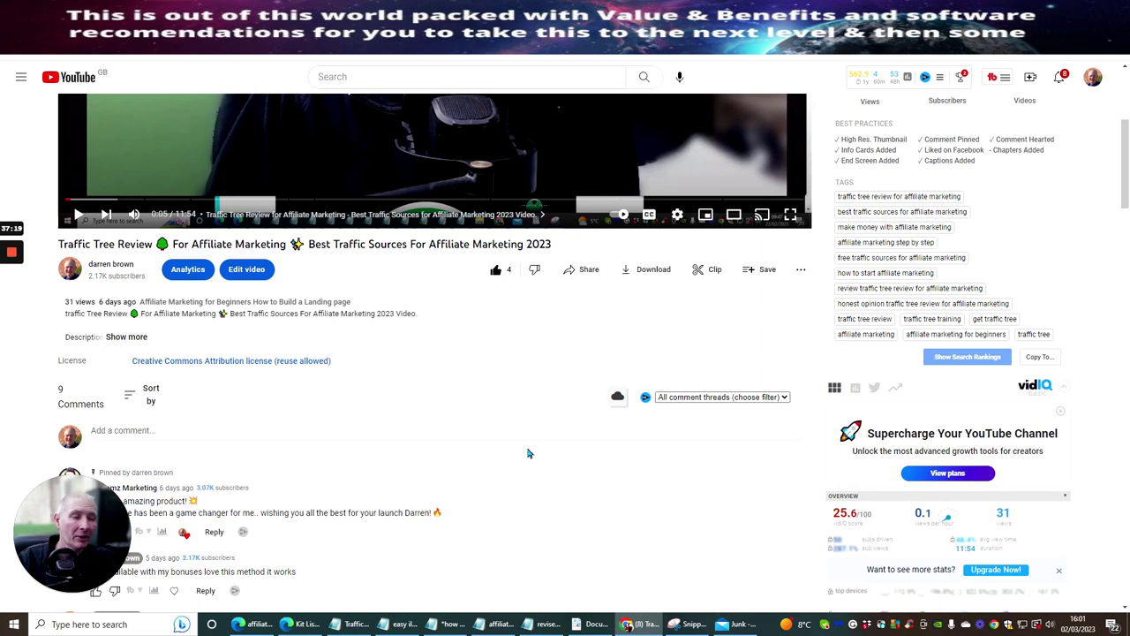
pyautogui.click(496, 272)
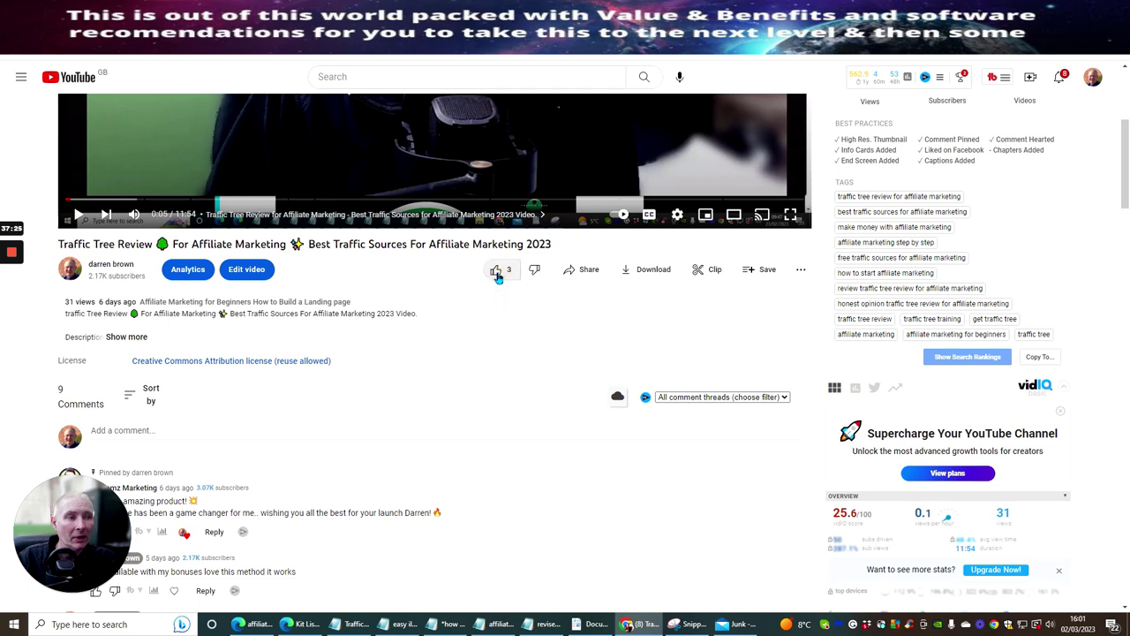
pyautogui.click(496, 272)
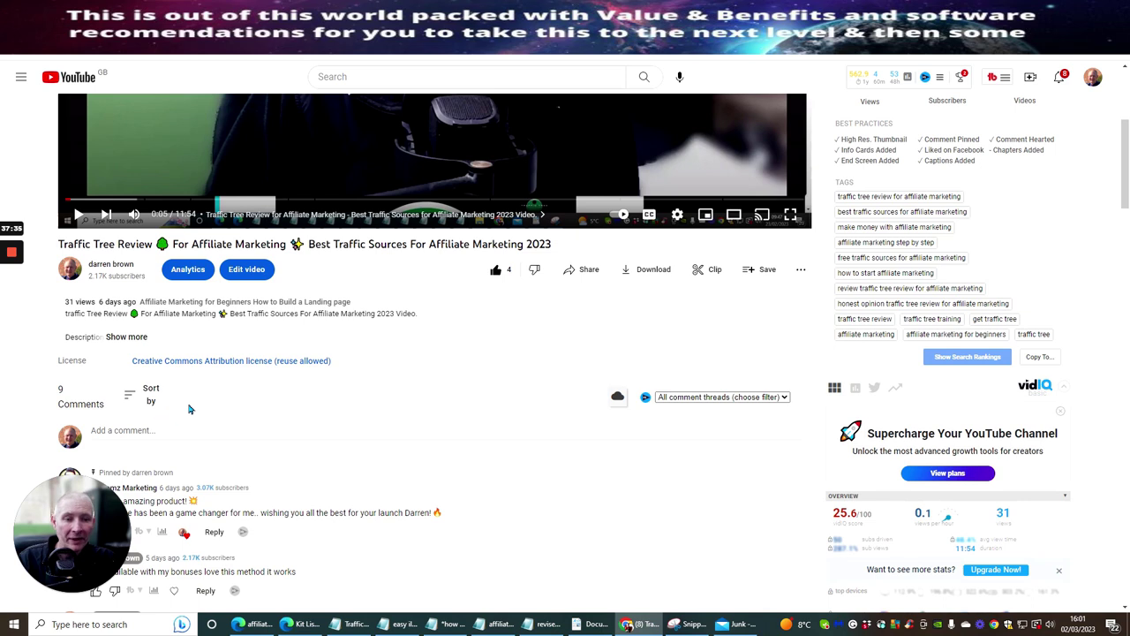
# Highlight the "Great Review" comment under the Traffic Tree video and open its author's channel.
pyautogui.scroll(-5, 190, 411)
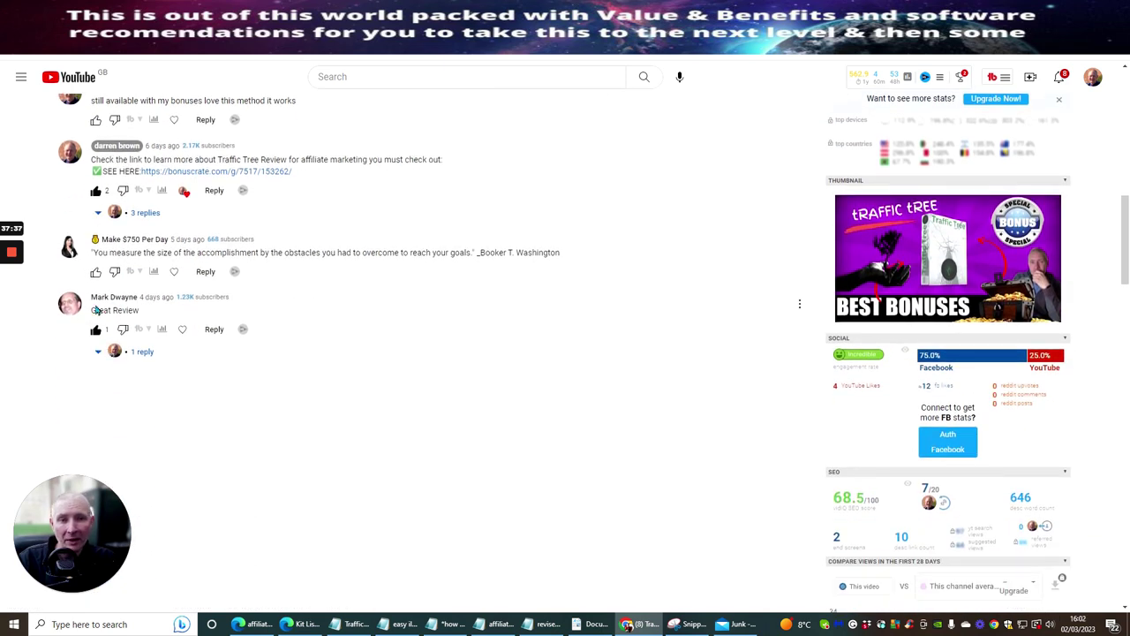
pyautogui.moveTo(92, 310); pyautogui.dragTo(142, 310)
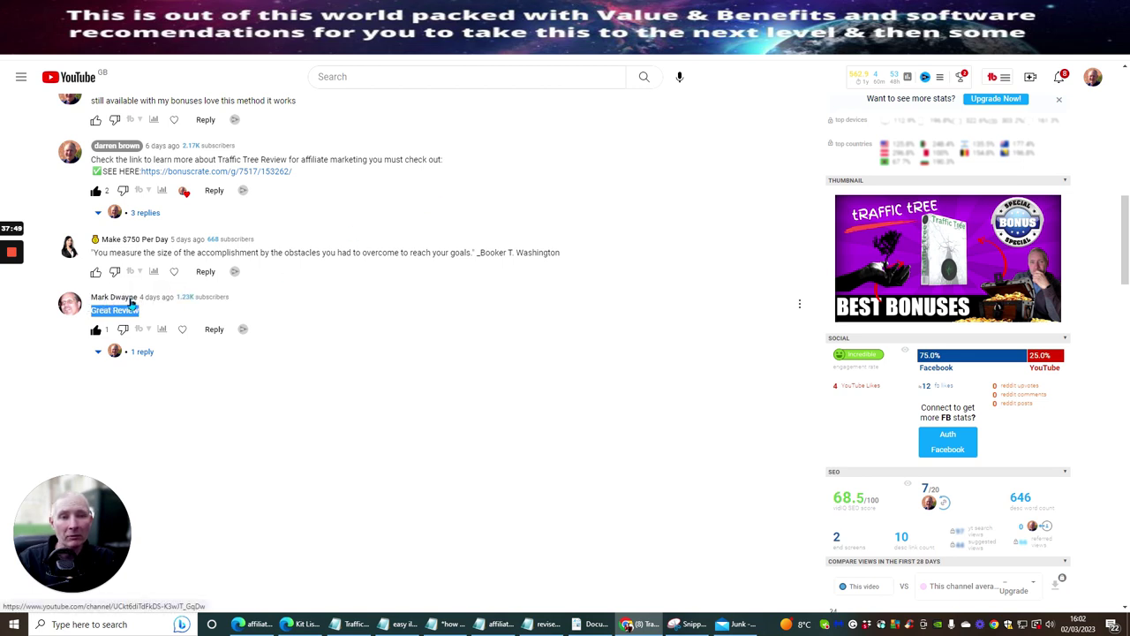
pyautogui.click(91, 300)
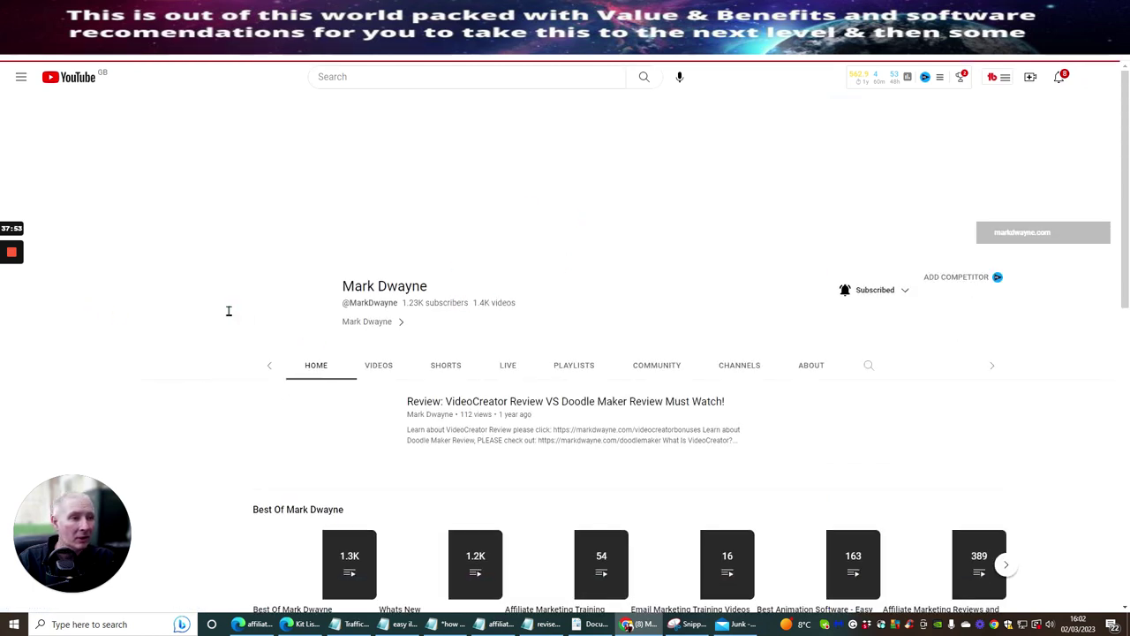
# Examine the commenter's channel home page, including its banner, playlists, latest videos and the views-per-hour figure of the newest video.
pyautogui.scroll(-5, 598, 209)
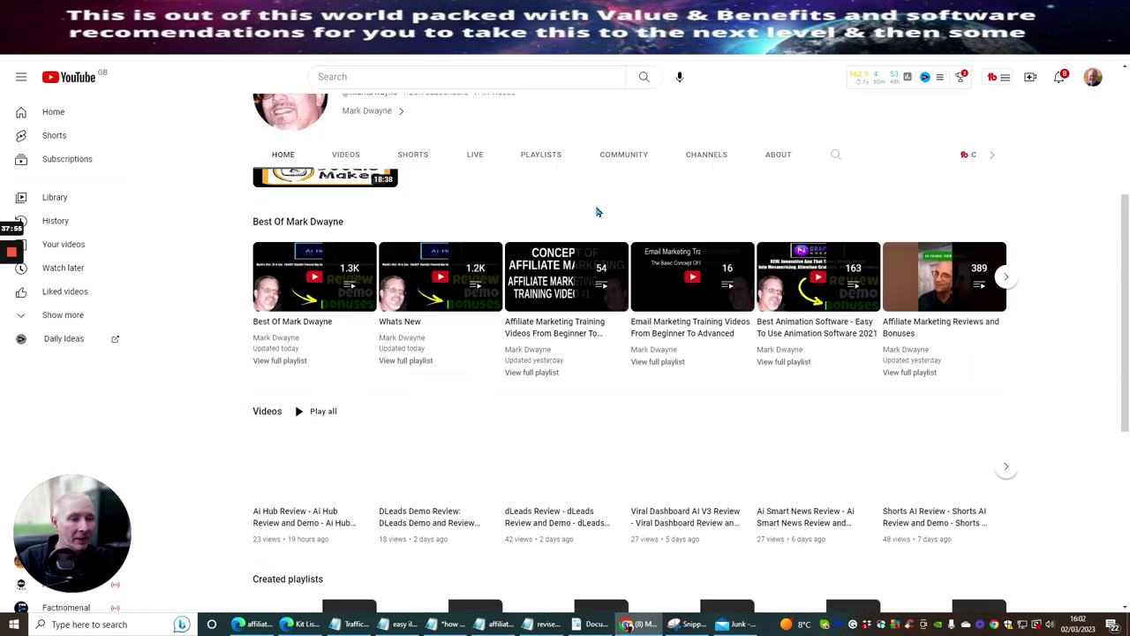
pyautogui.scroll(2, 606, 260)
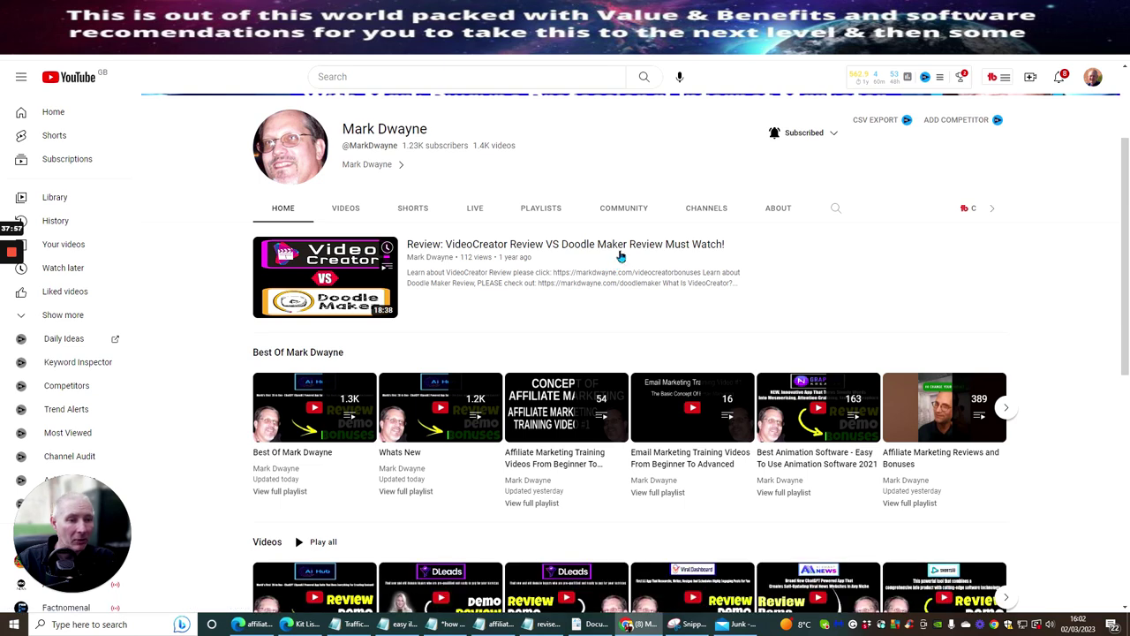
pyautogui.scroll(-1, 621, 256)
pyautogui.scroll(3, 620, 257)
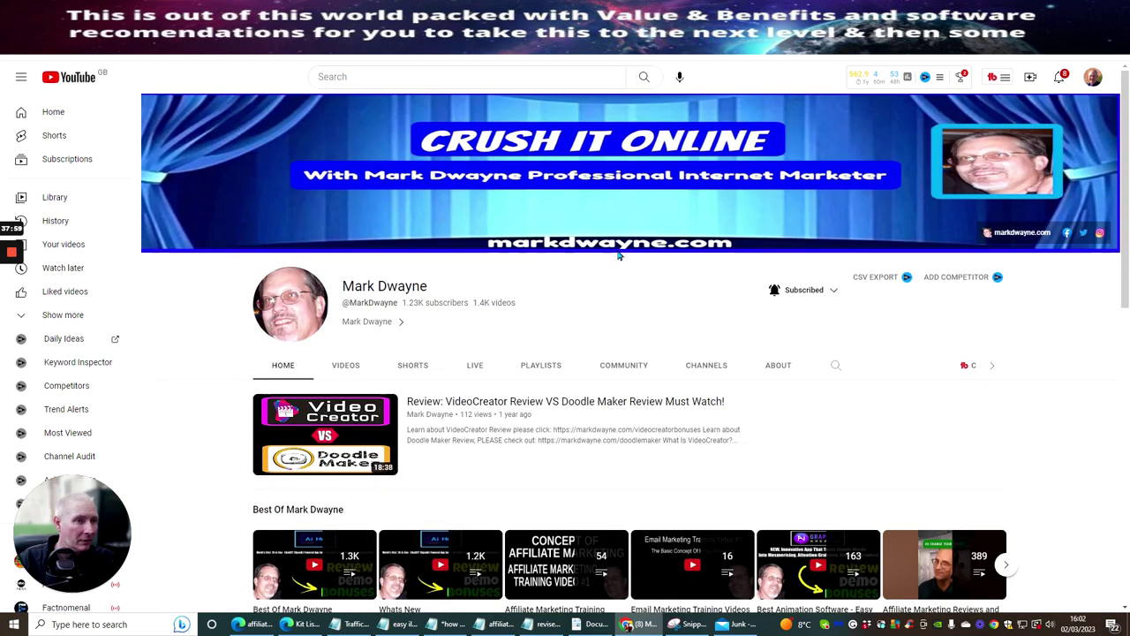
pyautogui.scroll(-2, 624, 271)
pyautogui.scroll(2, 624, 272)
pyautogui.scroll(-1, 624, 275)
pyautogui.scroll(-3, 624, 275)
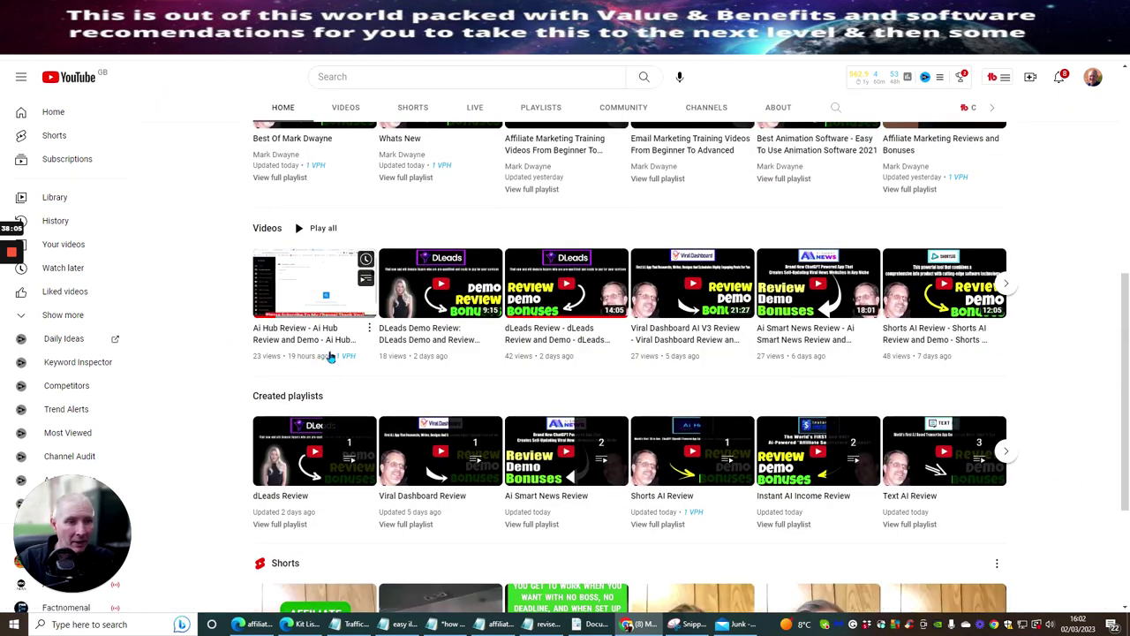
pyautogui.moveTo(342, 360)
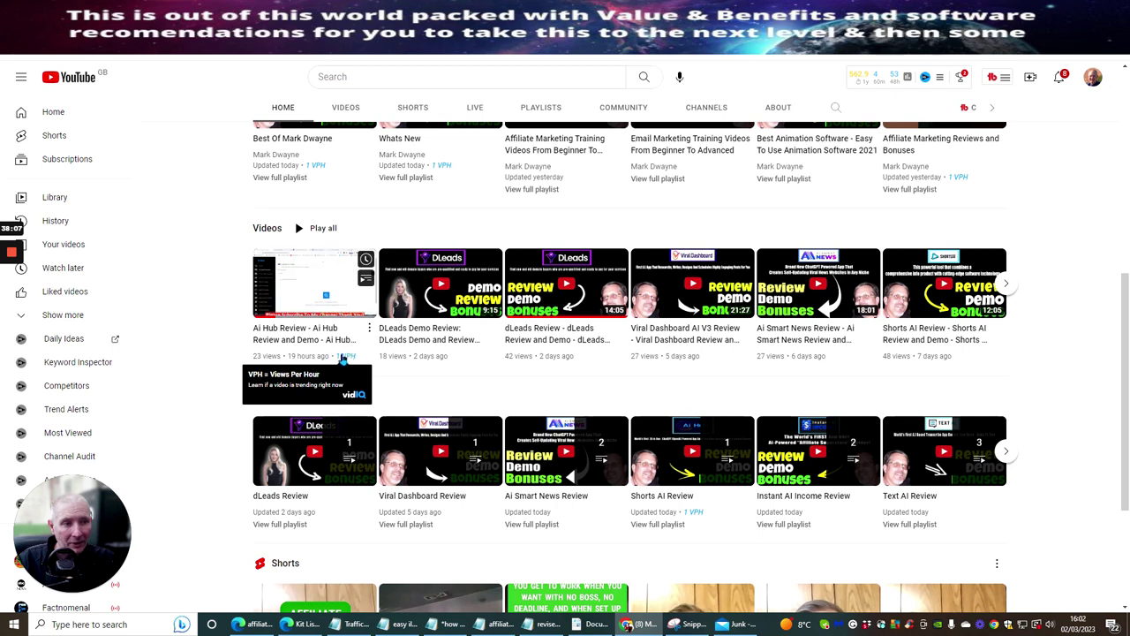
# Open the channel's newest video, Ai Hub Review, and examine the supportive comments left beneath it.
pyautogui.click(319, 283)
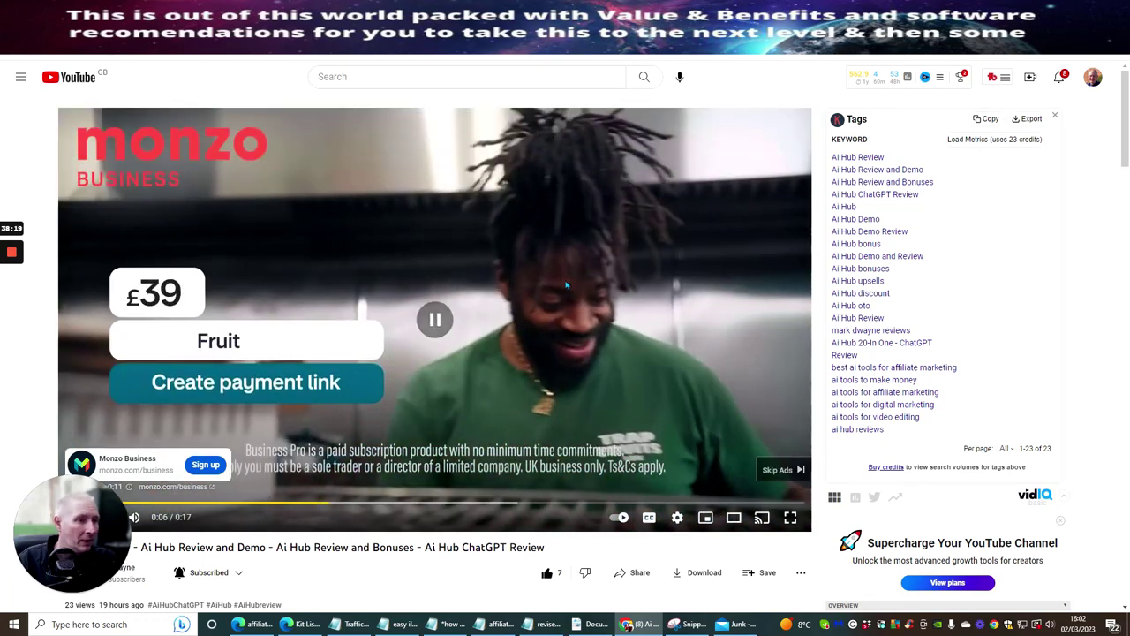
pyautogui.scroll(-4, 566, 284)
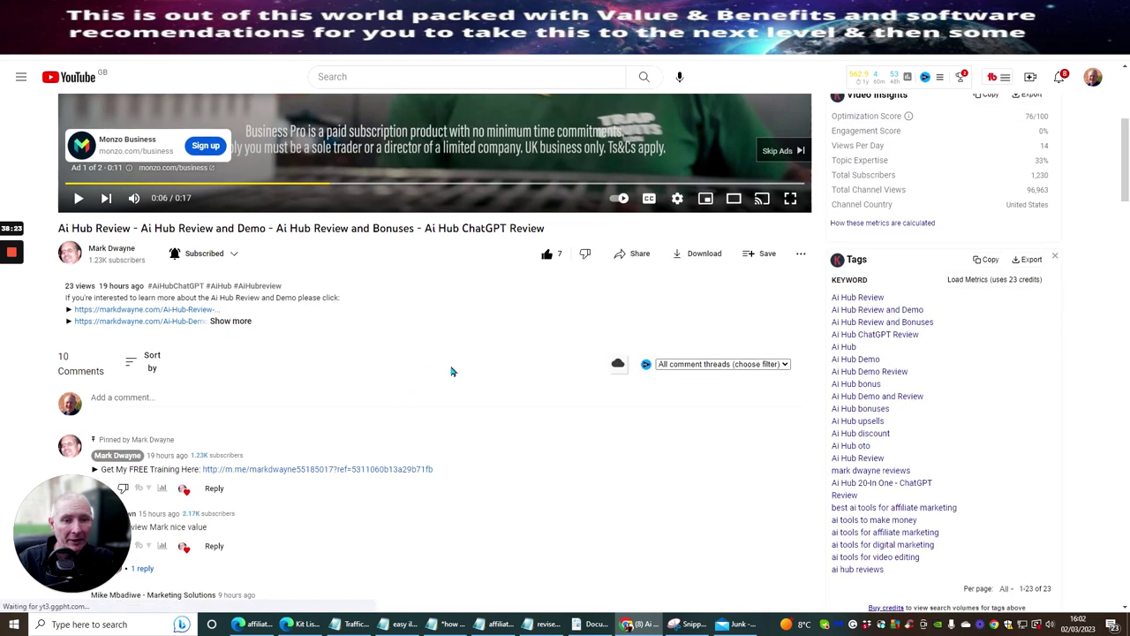
pyautogui.scroll(-3, 451, 371)
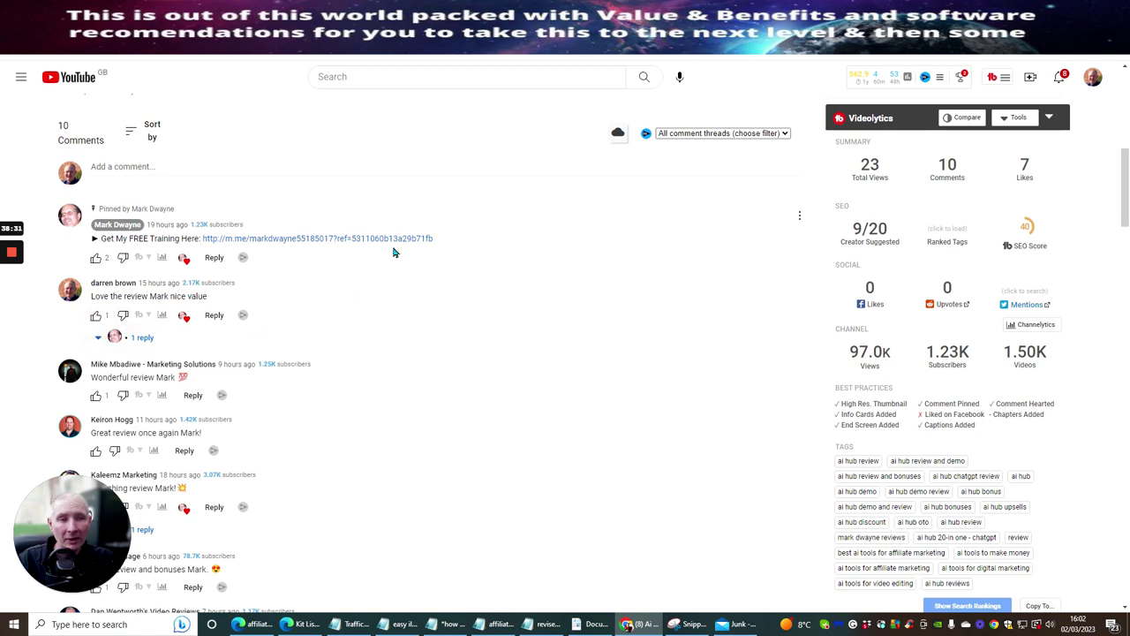
pyautogui.scroll(-5, 427, 251)
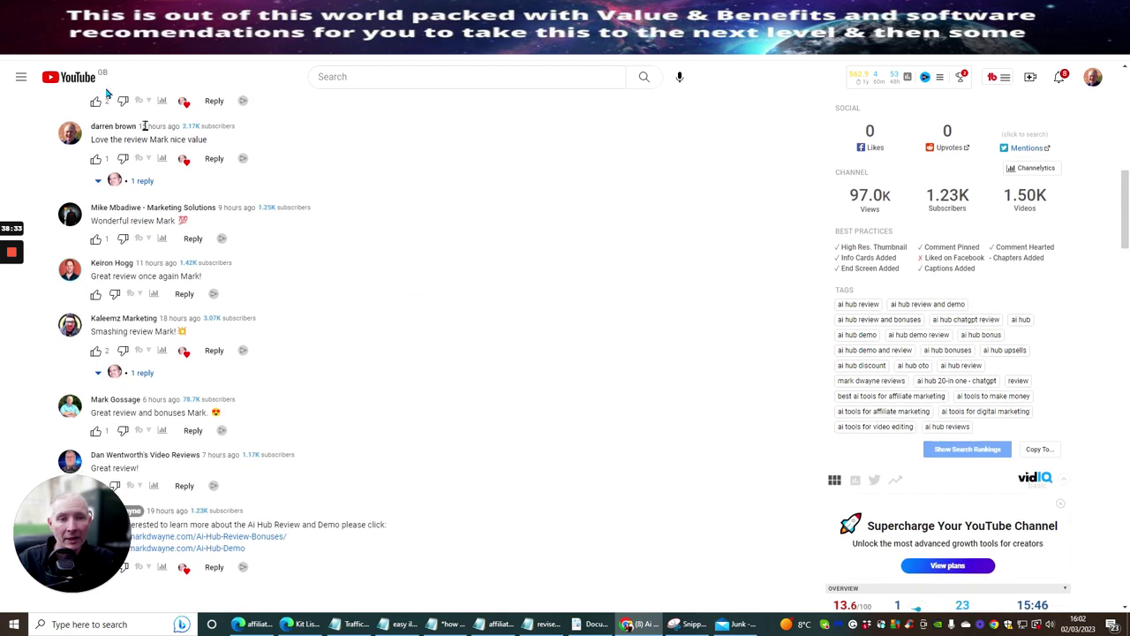
pyautogui.scroll(2, 156, 255)
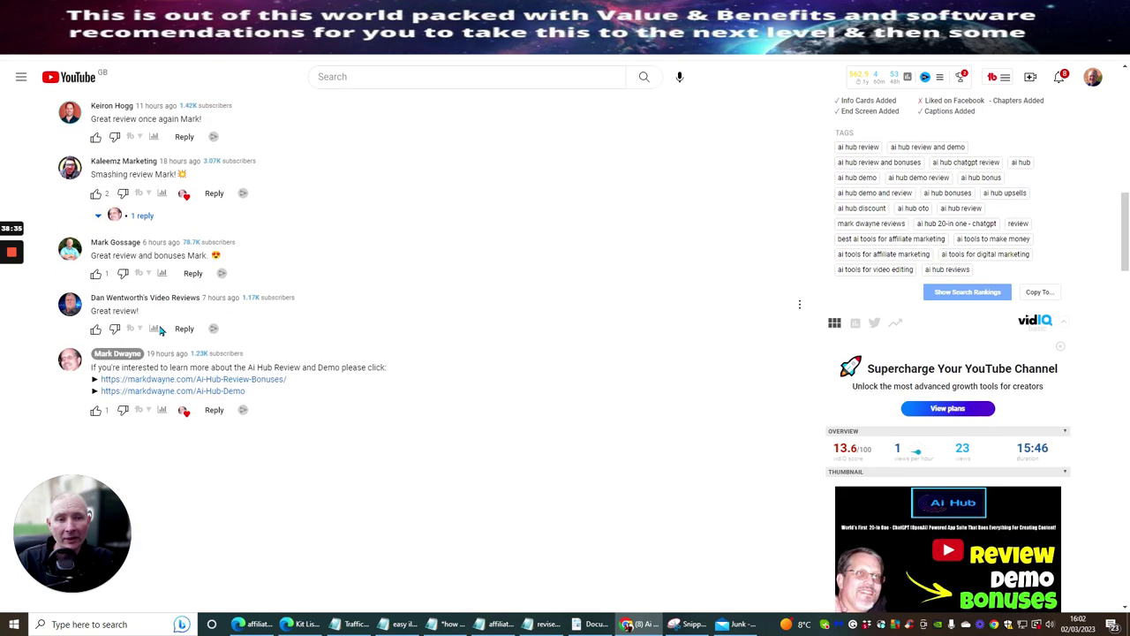
pyautogui.scroll(1, 152, 352)
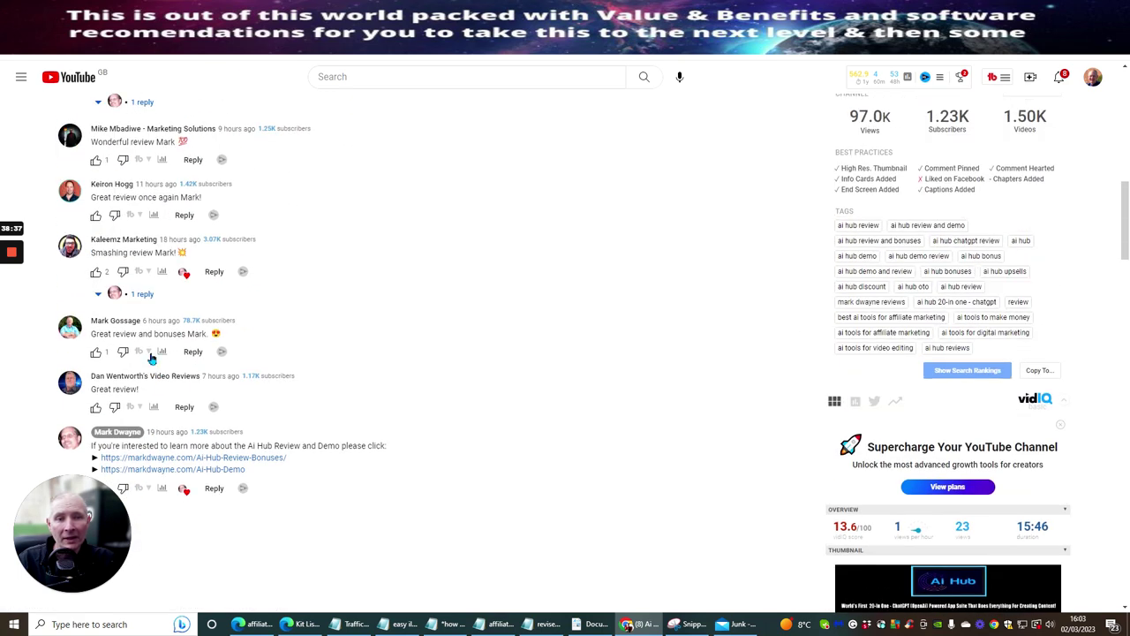
pyautogui.scroll(5, 152, 385)
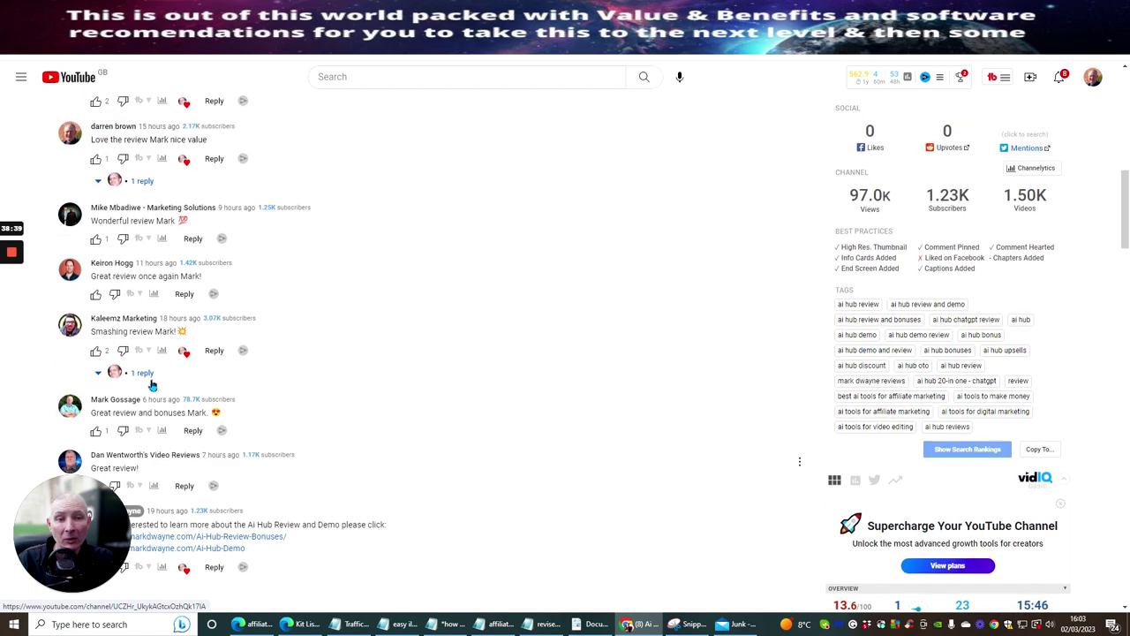
pyautogui.scroll(2, 152, 402)
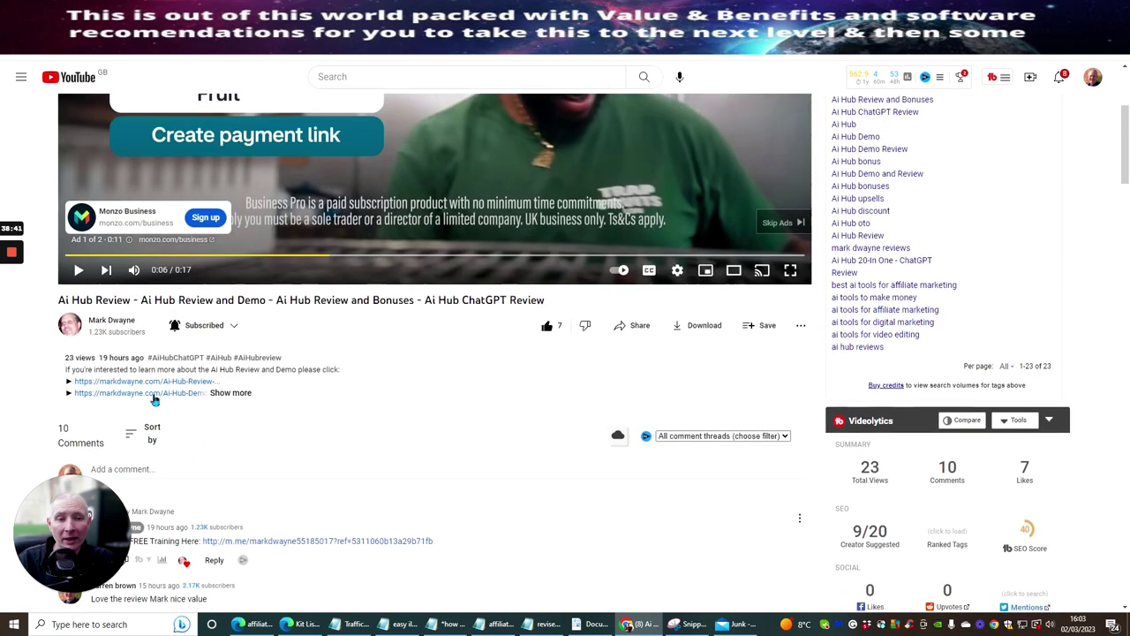
pyautogui.scroll(-3, 152, 404)
pyautogui.scroll(1, 157, 407)
pyautogui.scroll(-1, 156, 407)
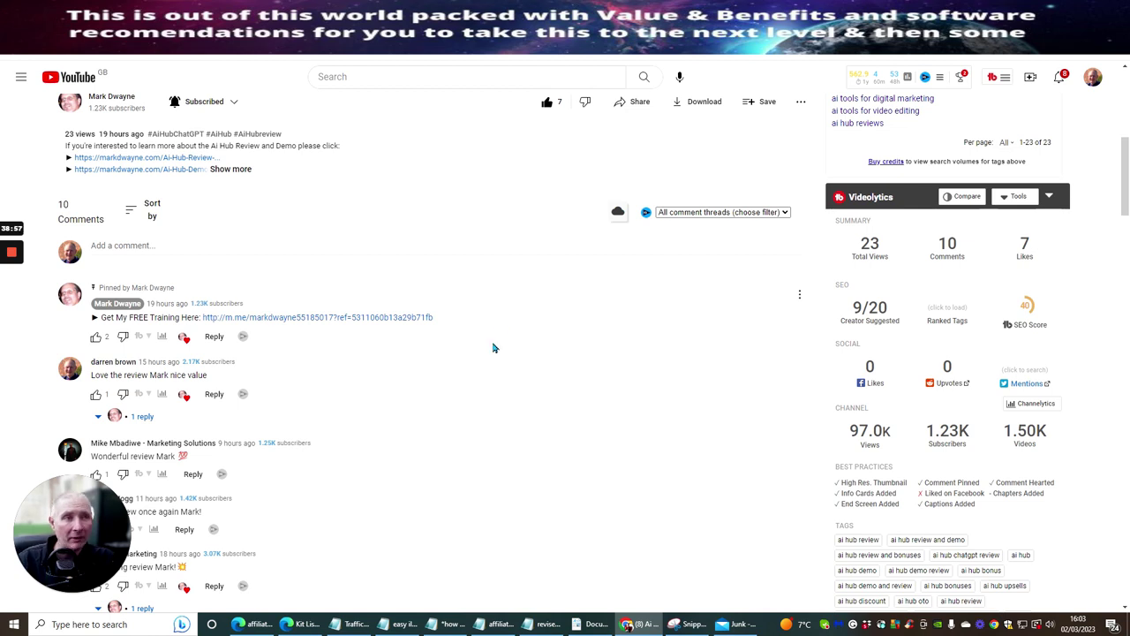
# Return to the already open Traffic Tree Review page with the expanded description, and review the description, chapters and comments.
pyautogui.hotkey('ctrl', 'Tab')
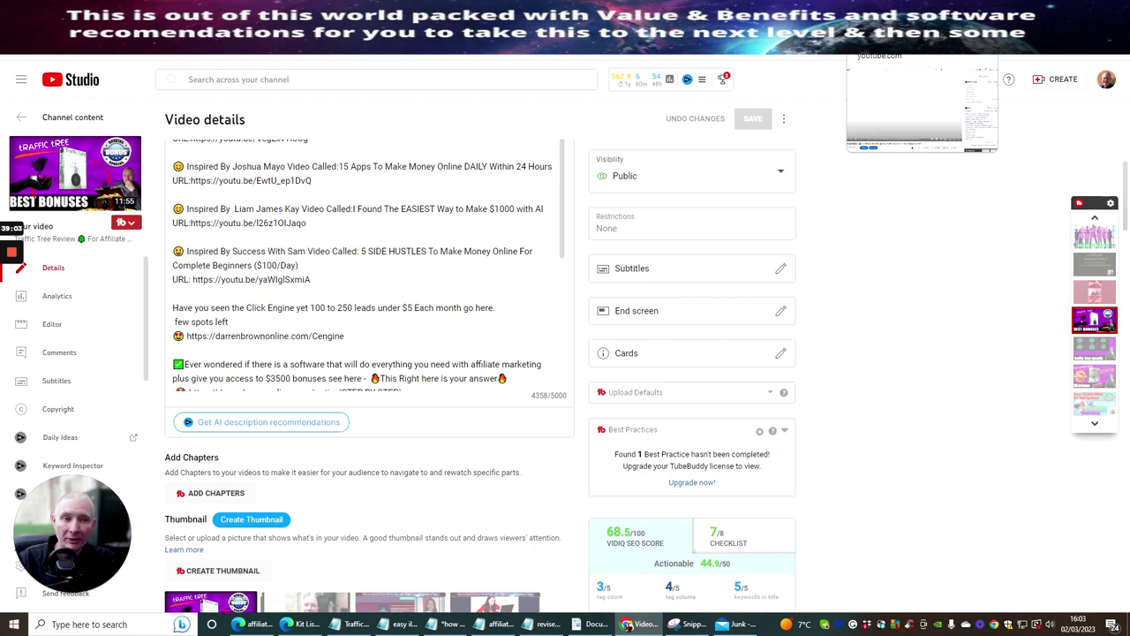
pyautogui.hotkey('ctrl', 'Tab')
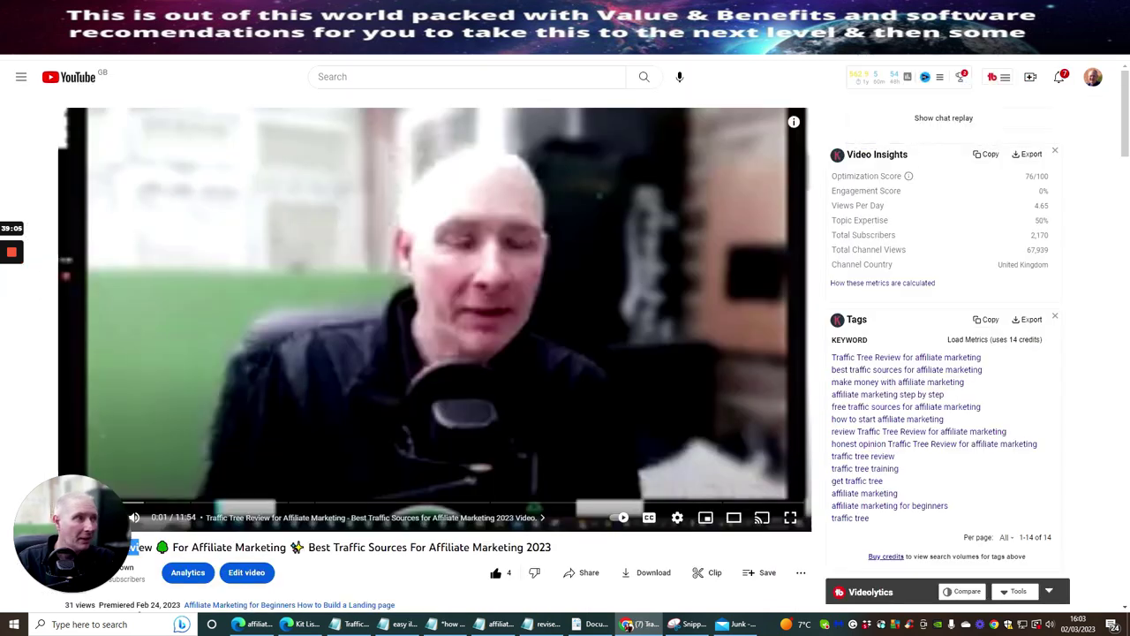
pyautogui.hotkey('ctrl', 'Tab')
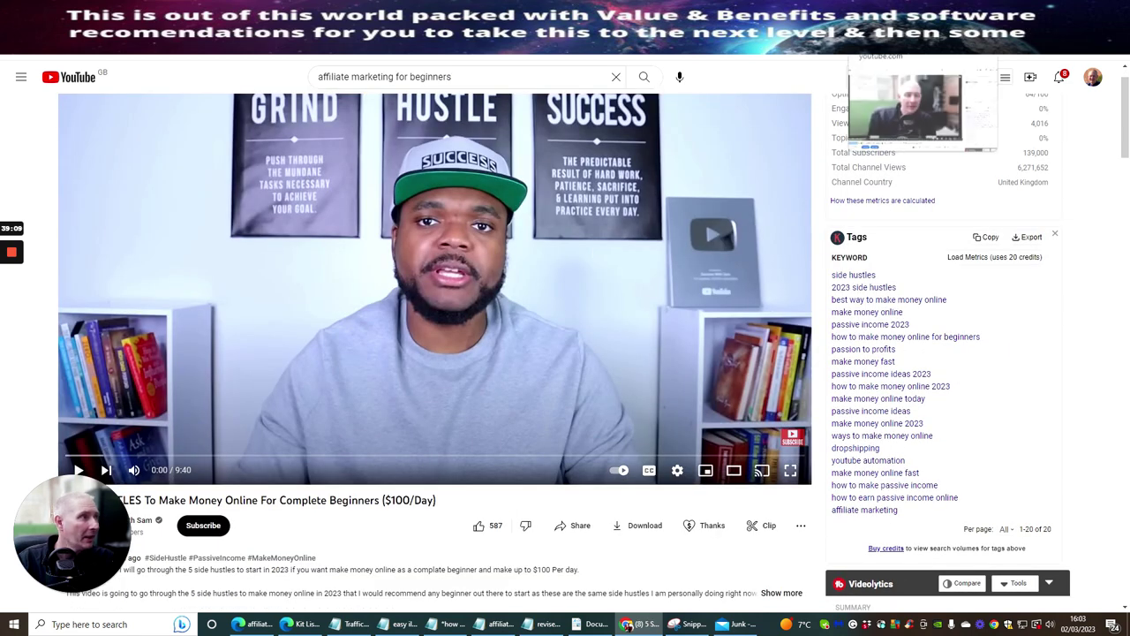
pyautogui.hotkey('ctrl', 'Tab')
pyautogui.scroll(-7, 592, 232)
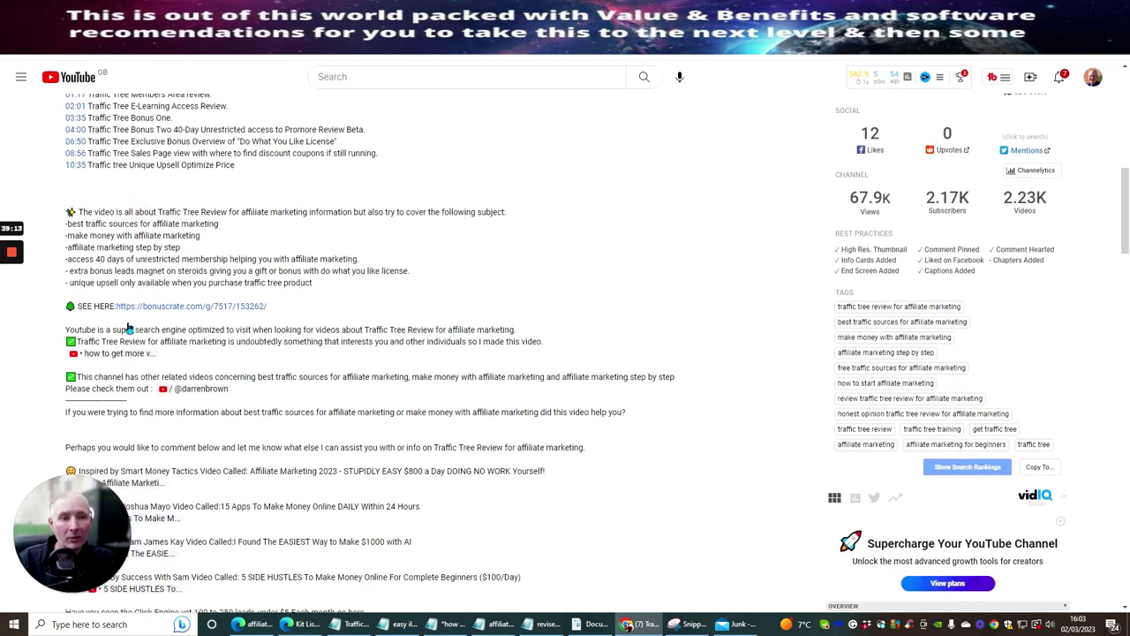
pyautogui.scroll(-5, 319, 217)
pyautogui.scroll(-4, 319, 221)
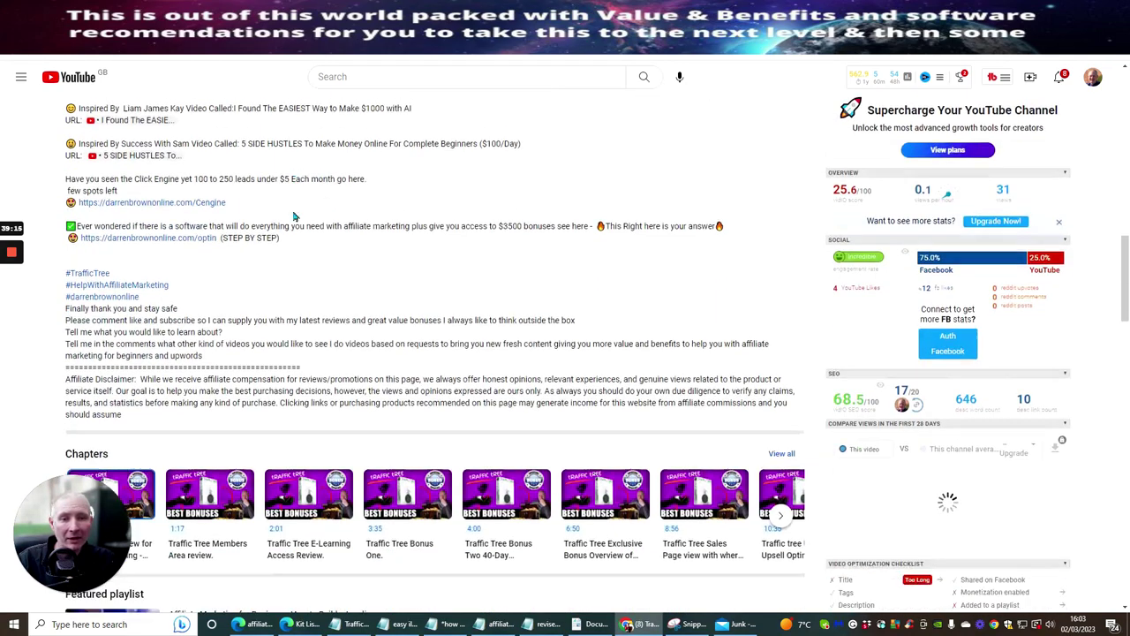
pyautogui.scroll(1, 298, 229)
pyautogui.scroll(3, 303, 239)
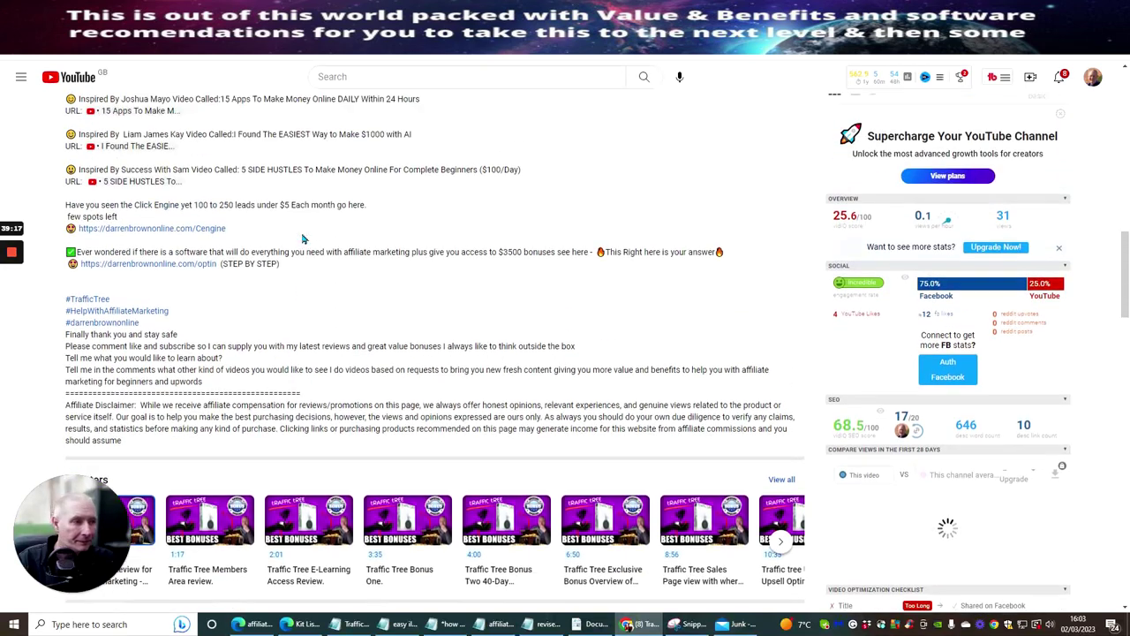
pyautogui.scroll(-3, 434, 318)
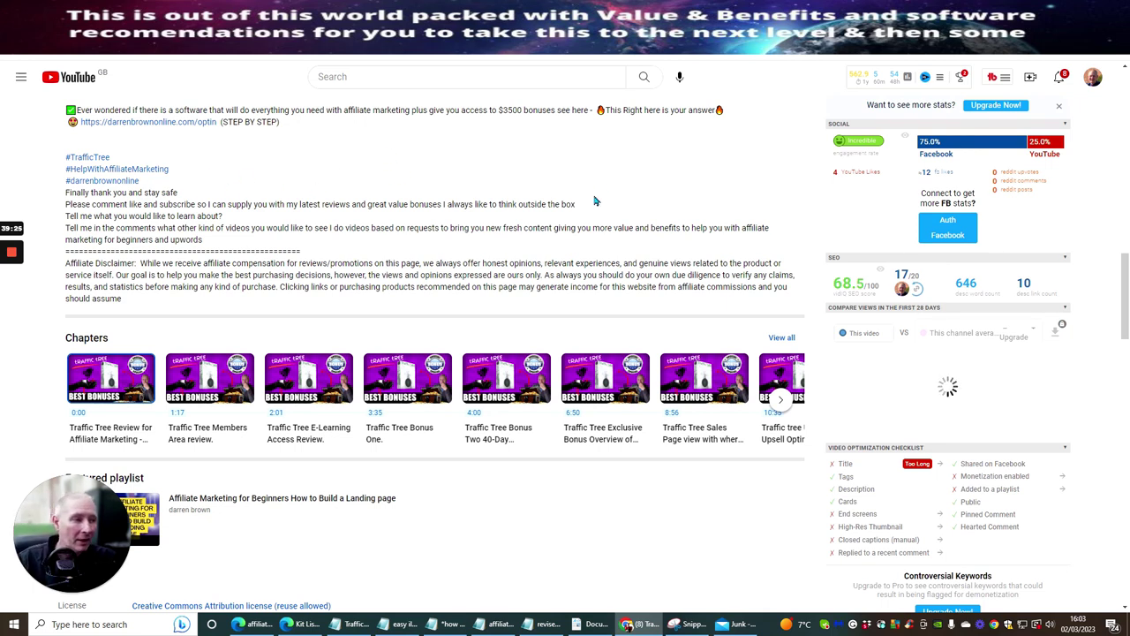
pyautogui.scroll(-12, 500, 285)
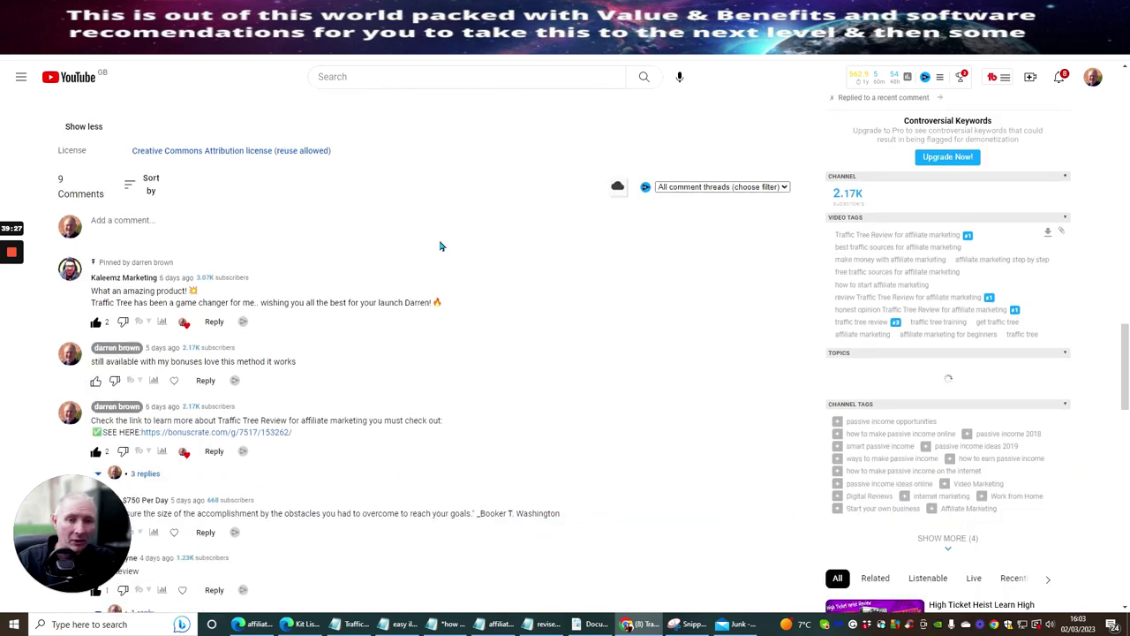
# Reveal the remaining chapters in the Traffic Tree video's chapter list and jump playback to the 10:35 chapter, "Traffic tree Unique Upsell Optimize Price".
pyautogui.scroll(-1, 452, 276)
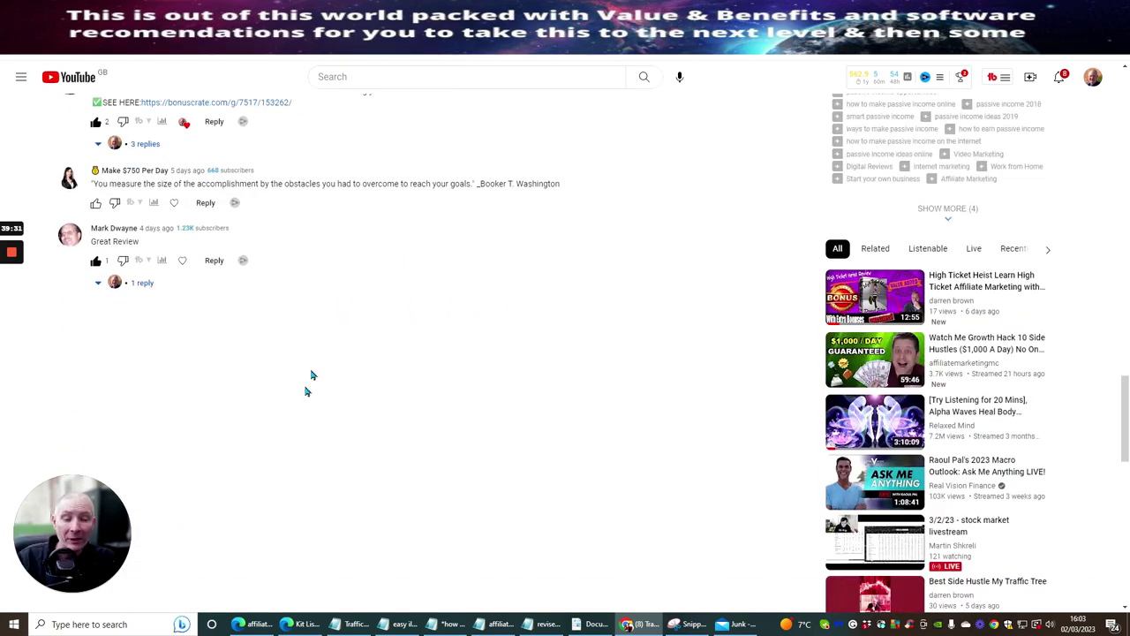
pyautogui.scroll(3, 304, 392)
pyautogui.scroll(1, 303, 392)
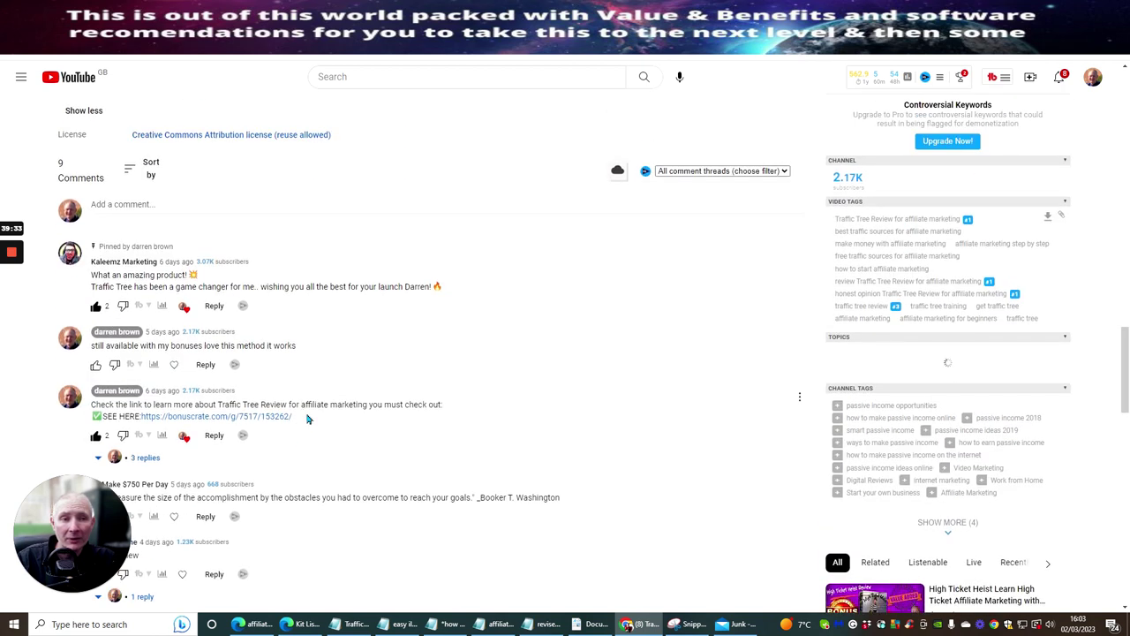
pyautogui.scroll(5, 323, 432)
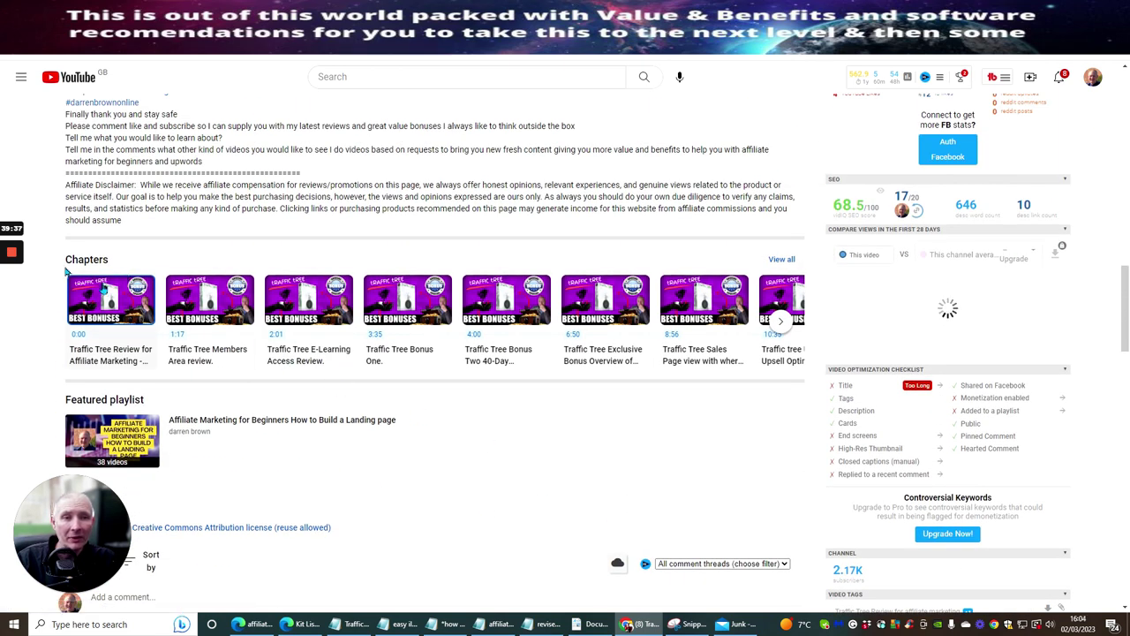
pyautogui.click(781, 322)
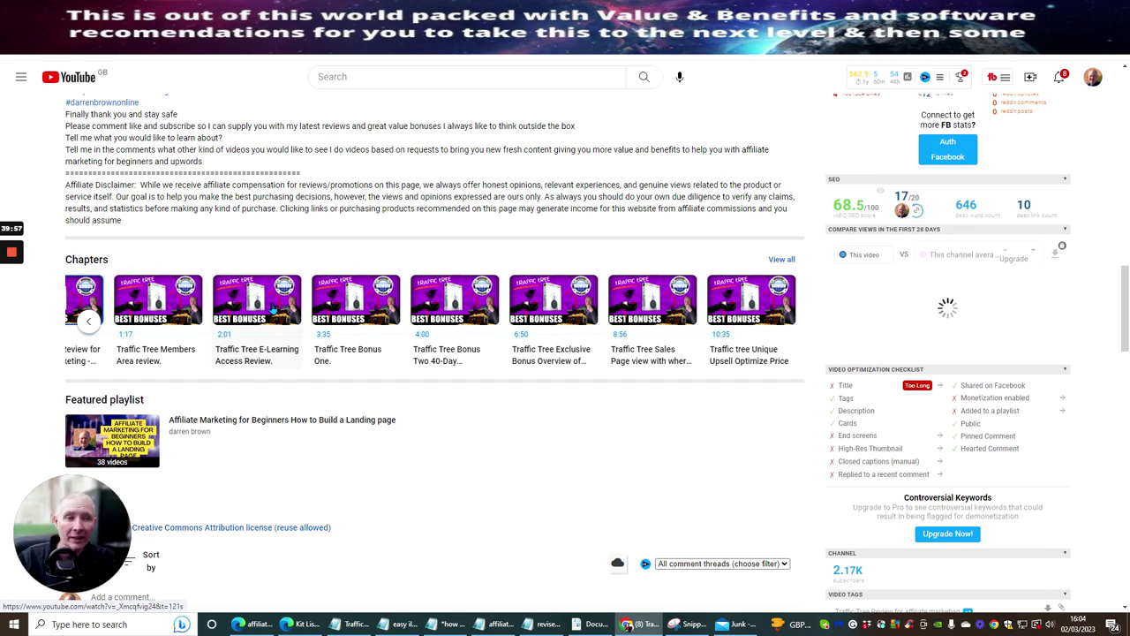
pyautogui.scroll(-1, 690, 238)
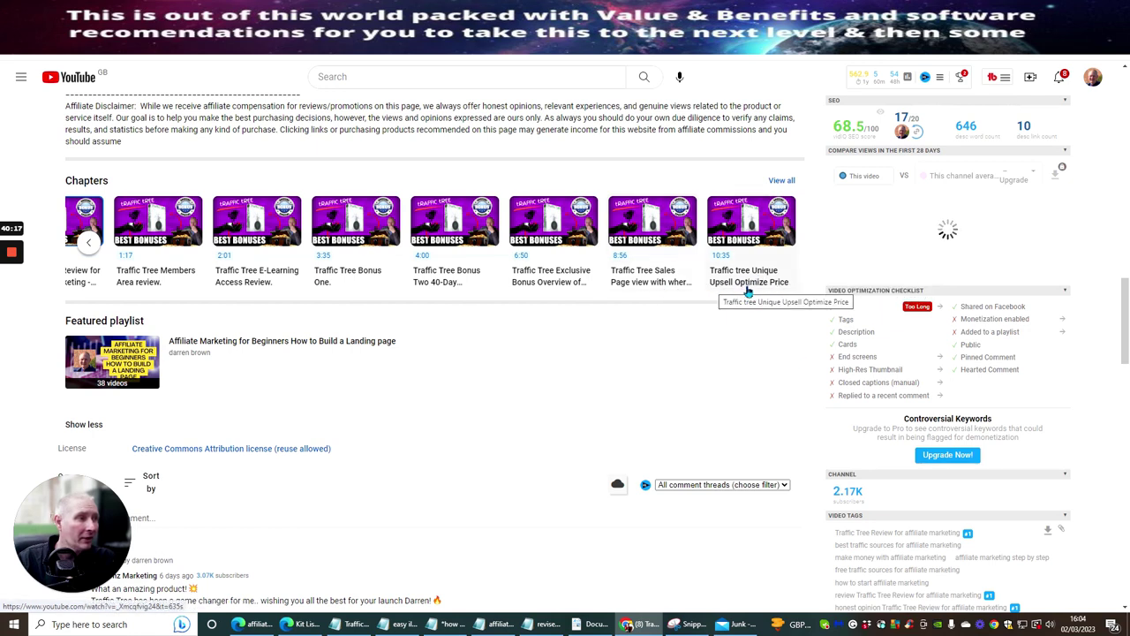
pyautogui.click(759, 253)
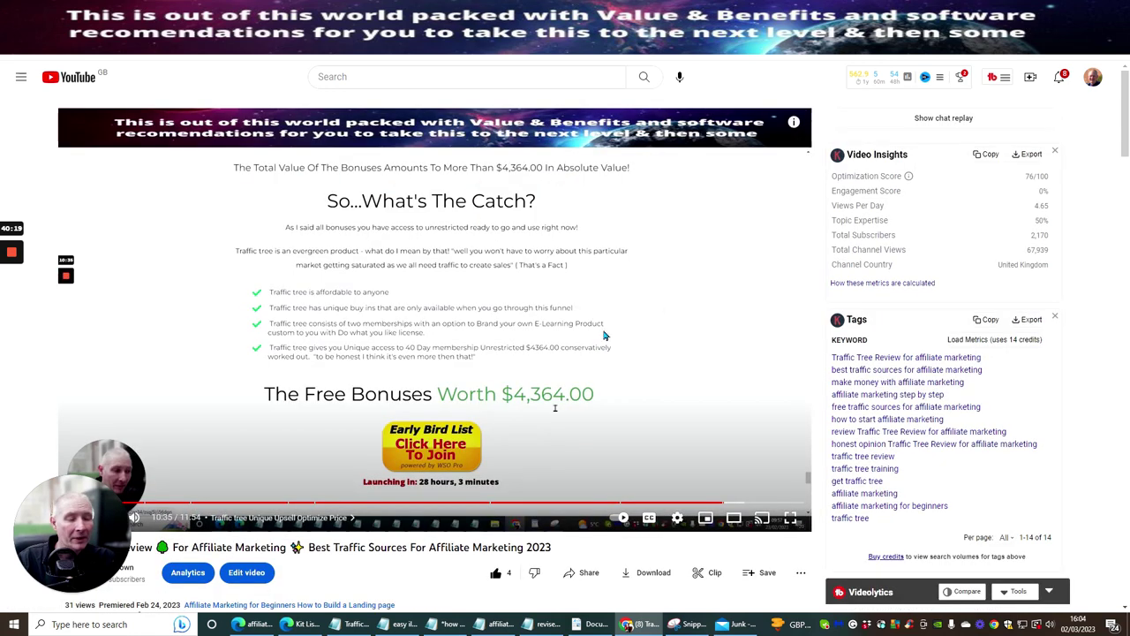